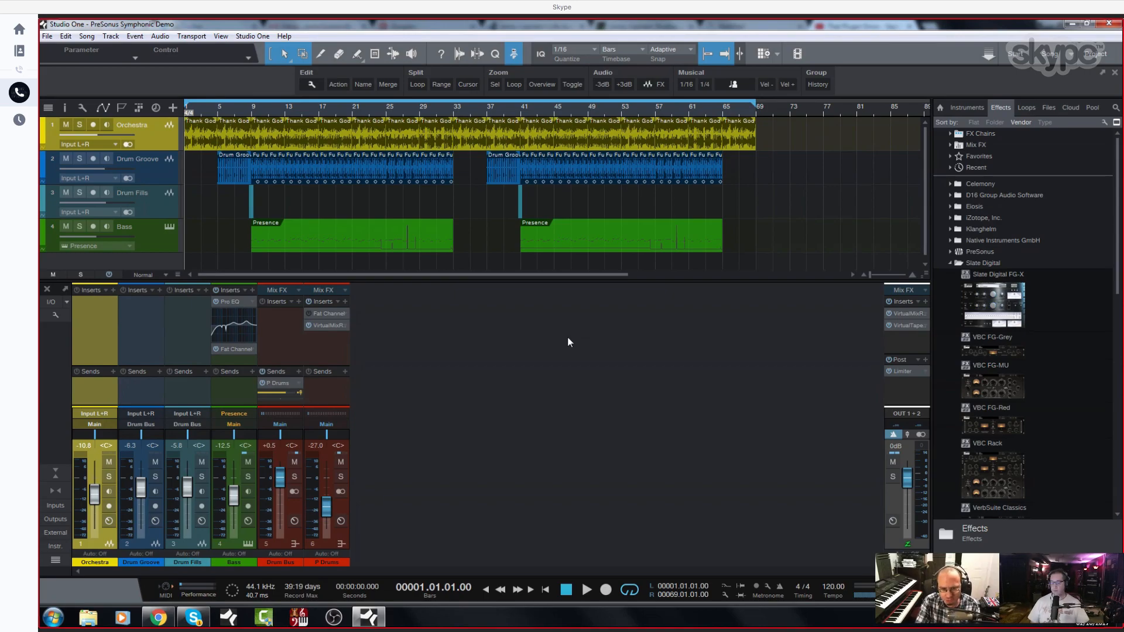
- Open the Virtual Mix Rack insert editor on the P Drums bus and place its window clear of the mixer channels
{"action": "right_click", "coordinate": [346, 327]}
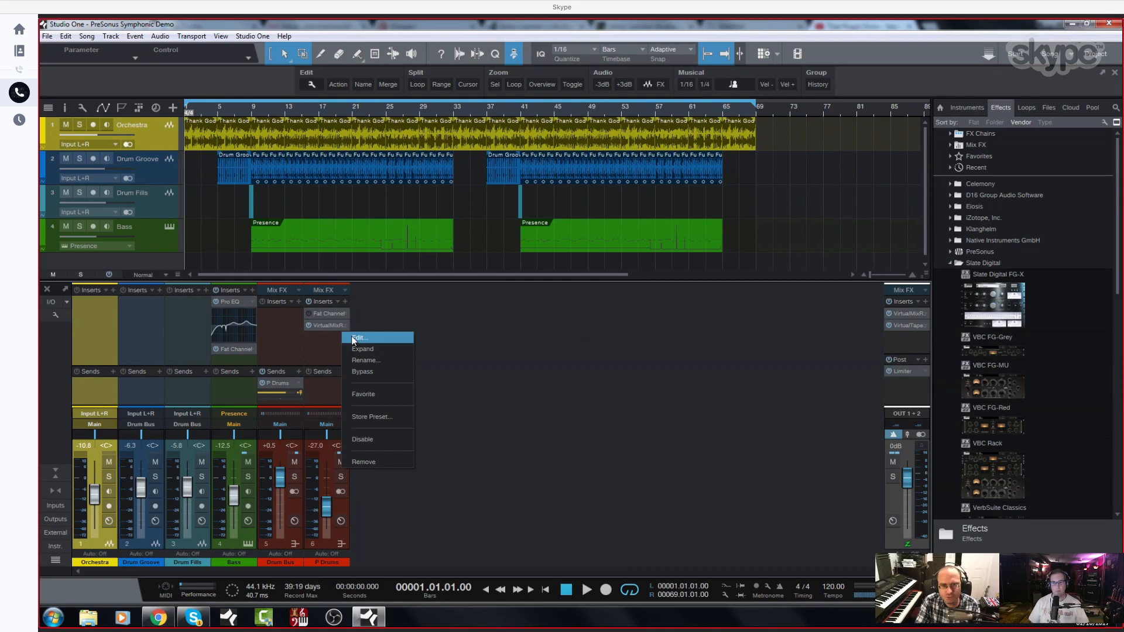
{"action": "left_click", "coordinate": [356, 338]}
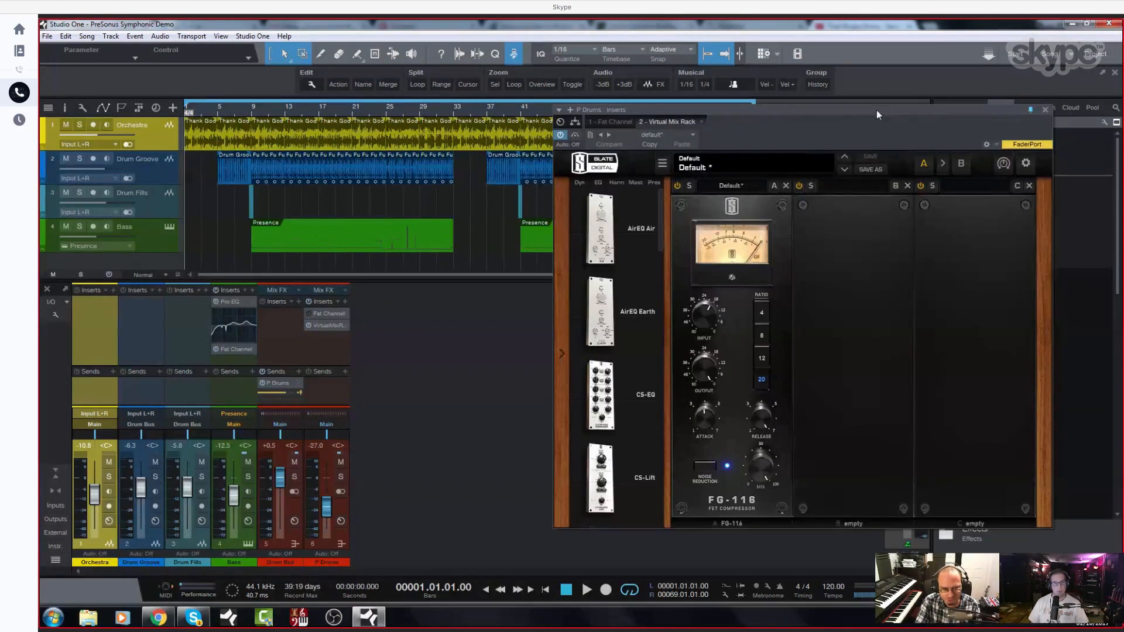
{"action": "key", "text": "F5"}
{"action": "left_click_drag", "start_coordinate": [872, 111], "coordinate": [694, 135]}
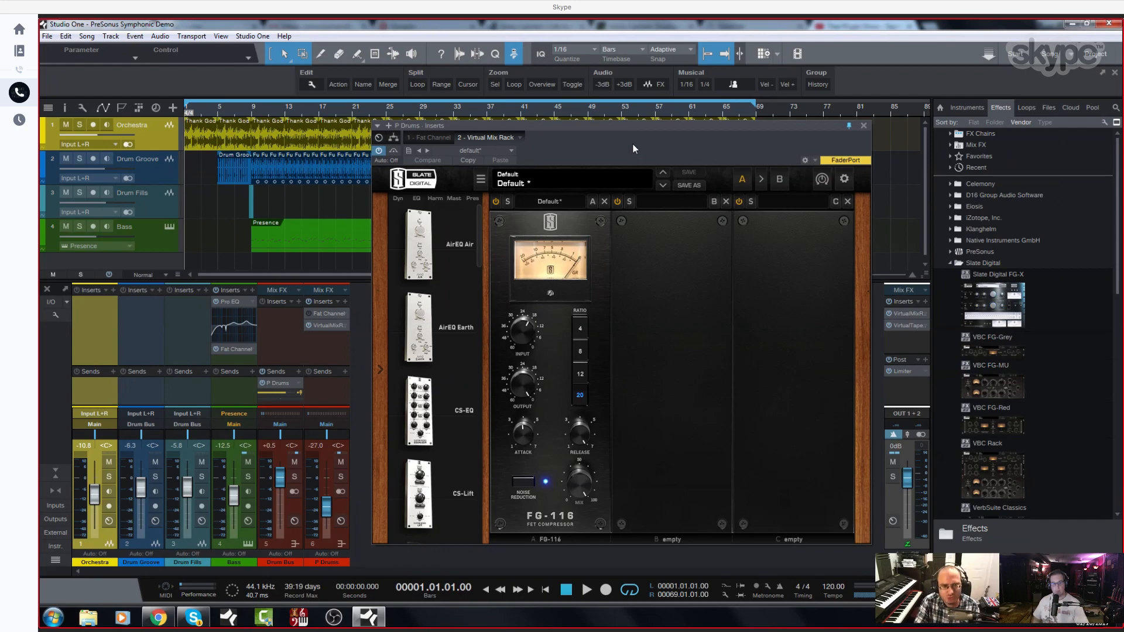
{"action": "left_click_drag", "start_coordinate": [694, 125], "coordinate": [788, 129]}
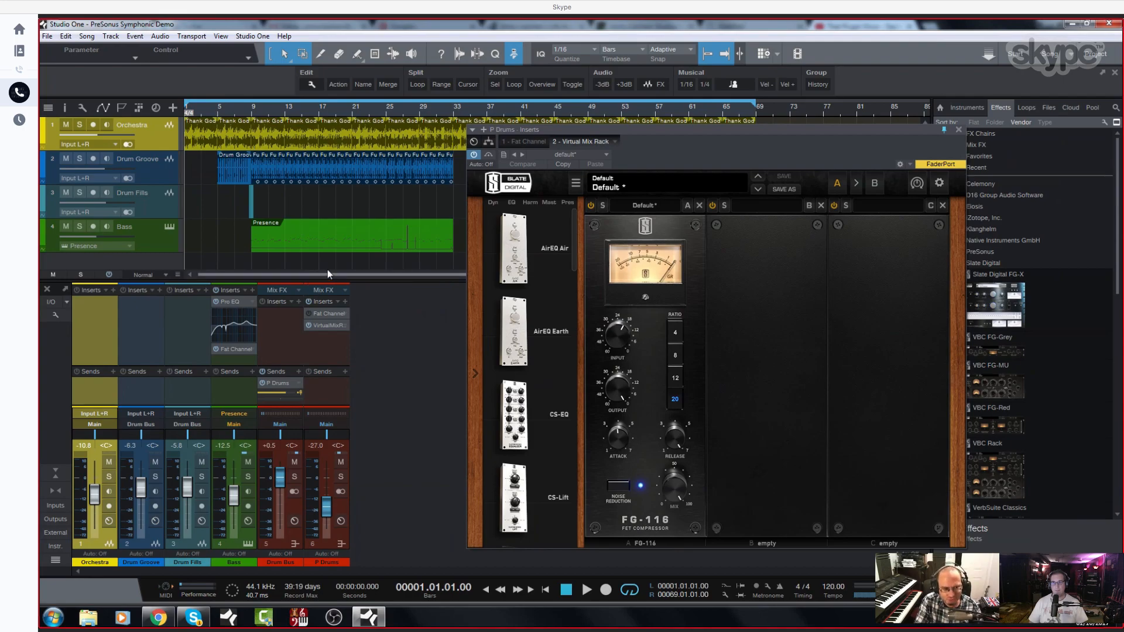
- Switch the P Drums bus from Virtual Mix Rack to Fat Channel and play the song from the start
{"action": "left_click", "coordinate": [309, 326]}
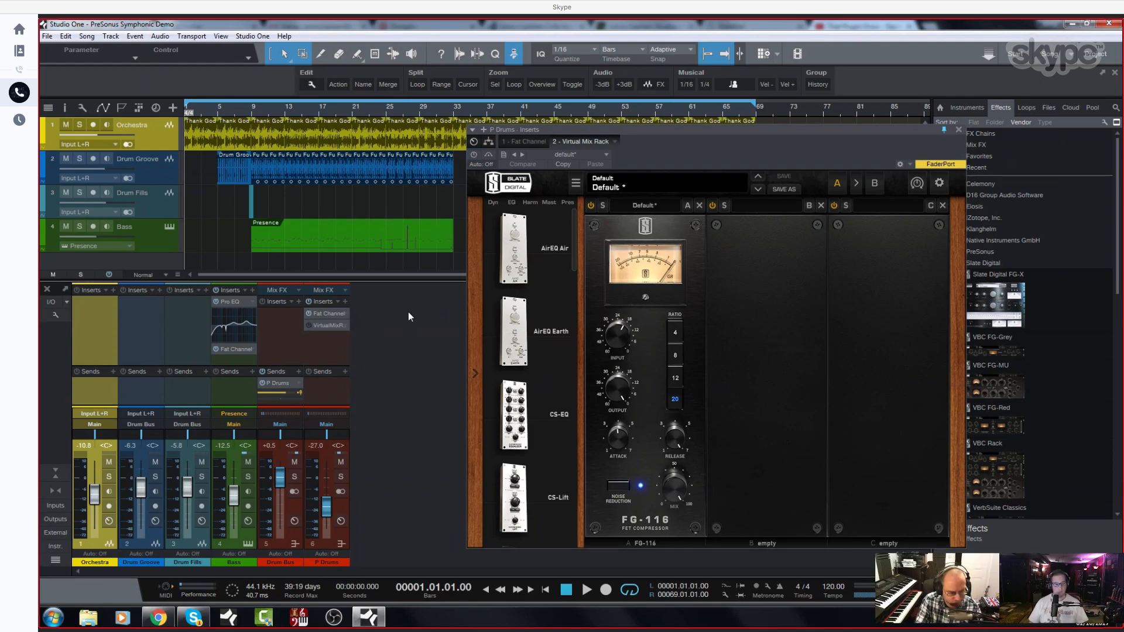
{"action": "key", "text": "space"}
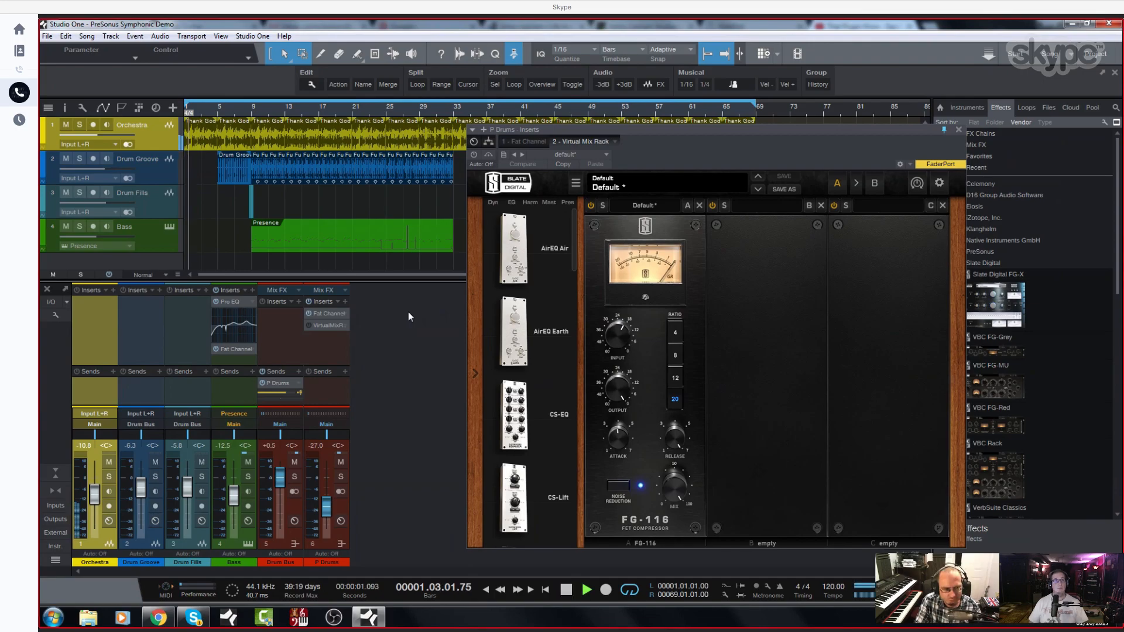
{"action": "key", "text": "space"}
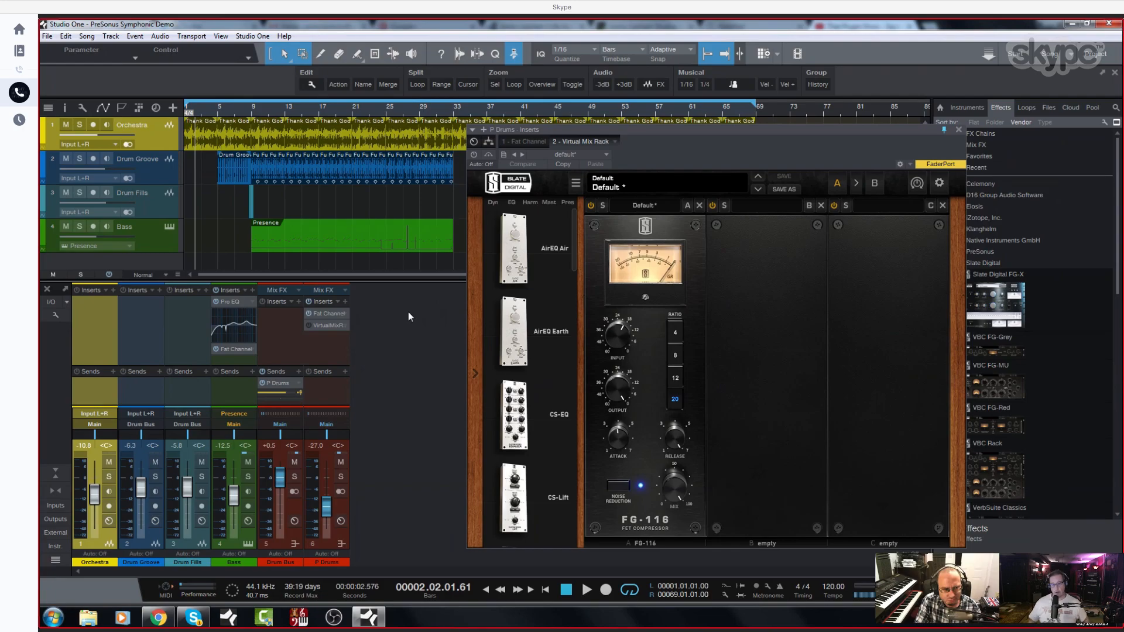
{"action": "key", "text": "comma"}
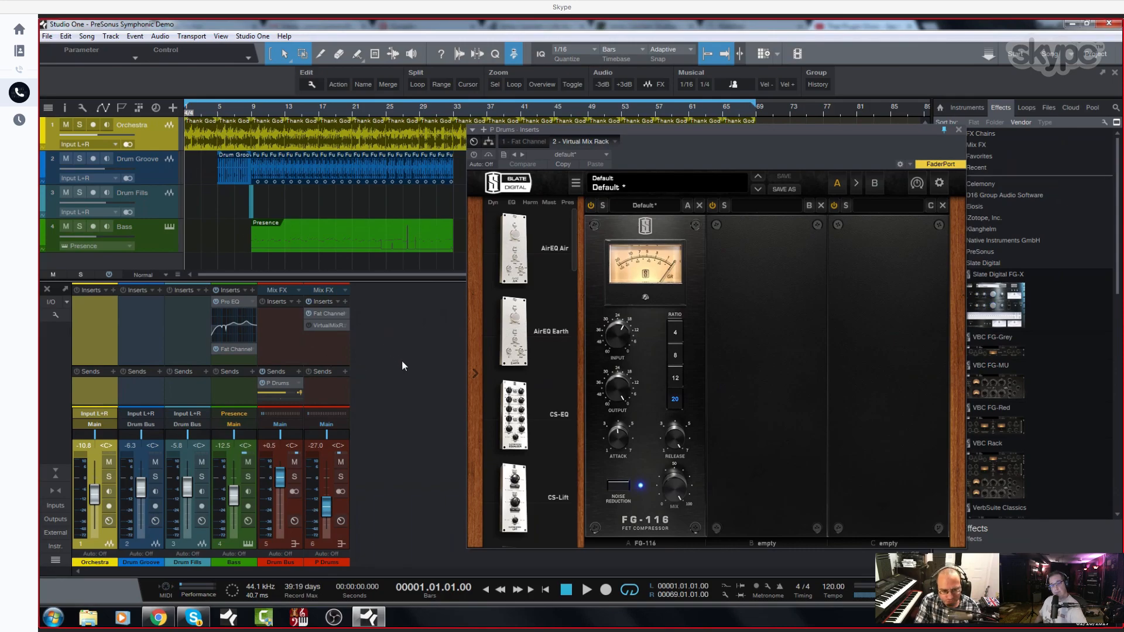
{"action": "key", "text": "space"}
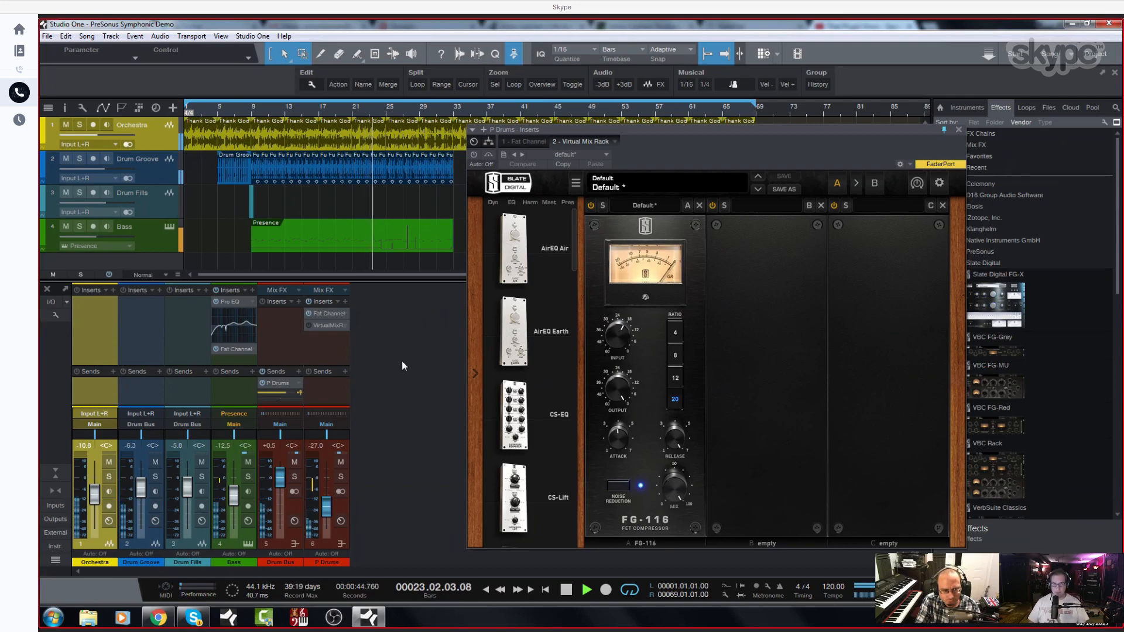
{"action": "key", "text": "space"}
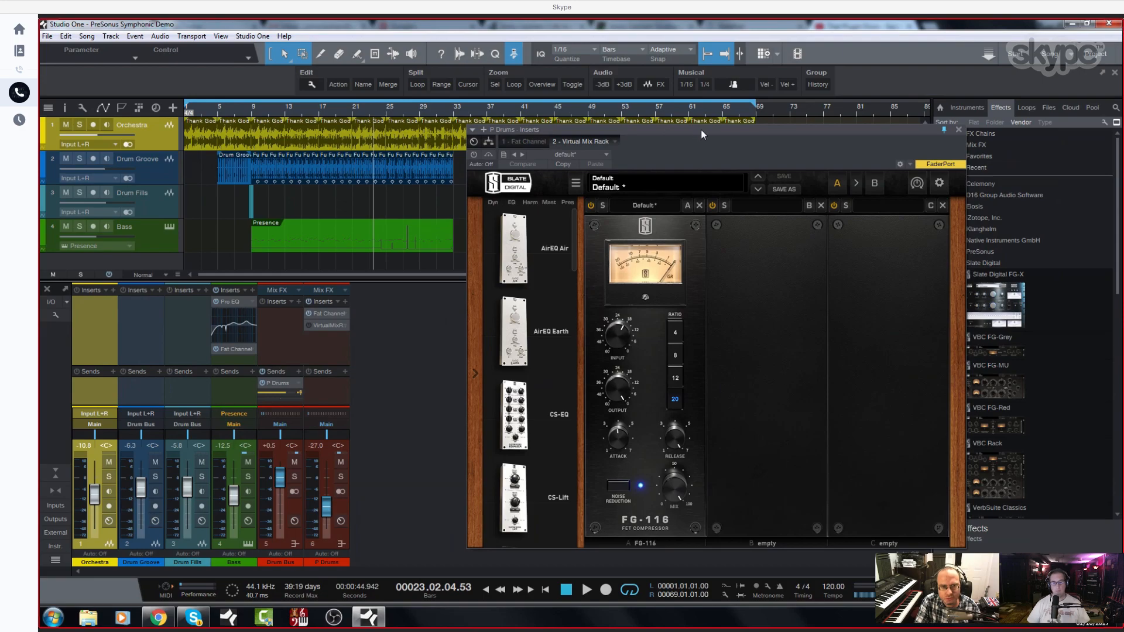
- Open the P Drums bus's Fat Channel editor and arrange it beside the Virtual Mix Rack window, dismissing the browser notification
{"action": "left_click_drag", "start_coordinate": [700, 133], "coordinate": [872, 125]}
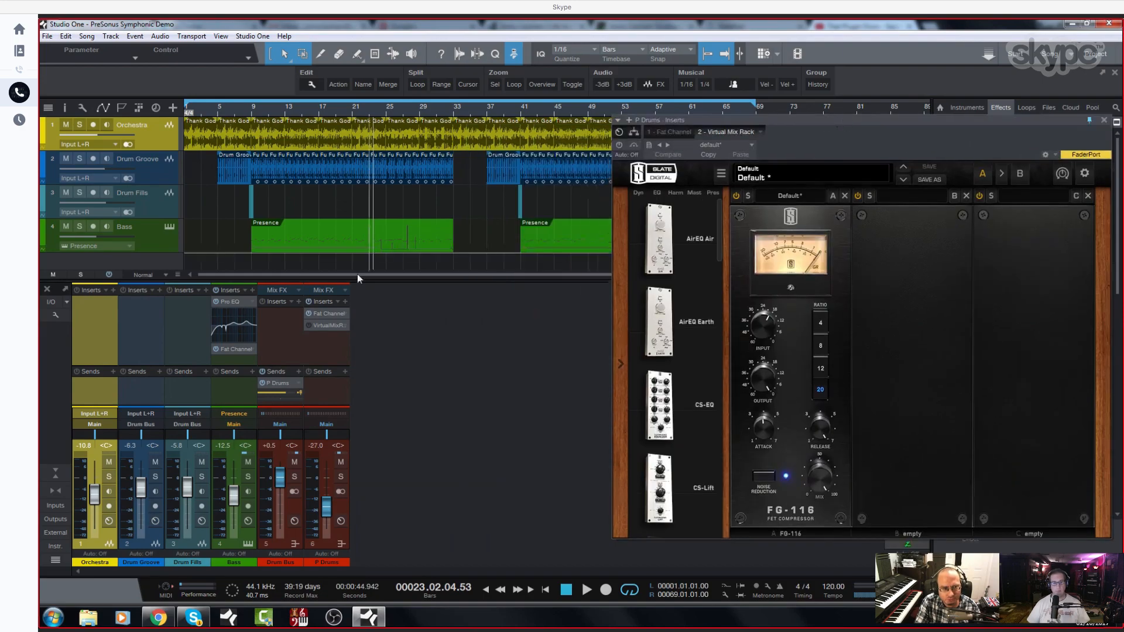
{"action": "right_click", "coordinate": [342, 323]}
{"action": "left_click", "coordinate": [372, 325]}
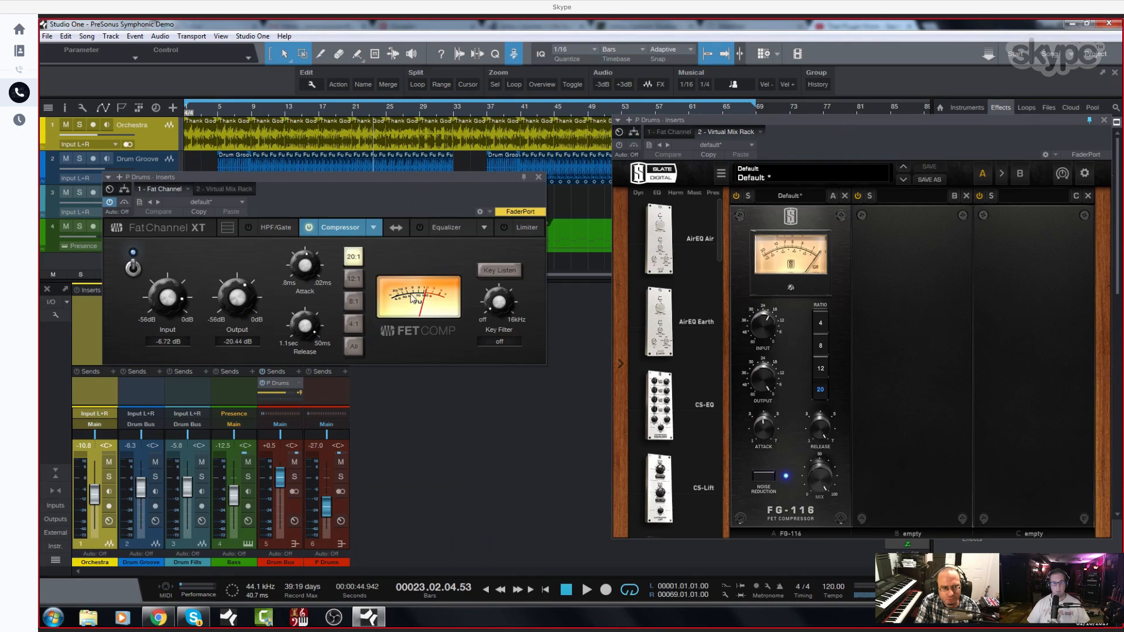
{"action": "left_click_drag", "start_coordinate": [416, 182], "coordinate": [469, 253]}
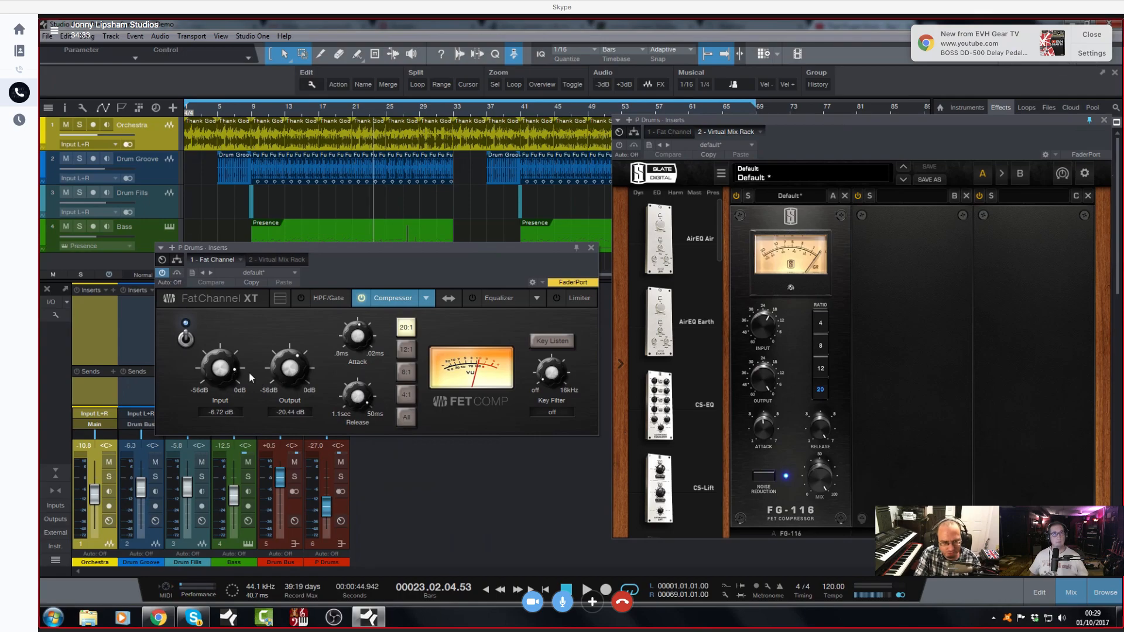
{"action": "left_click", "coordinate": [1092, 35]}
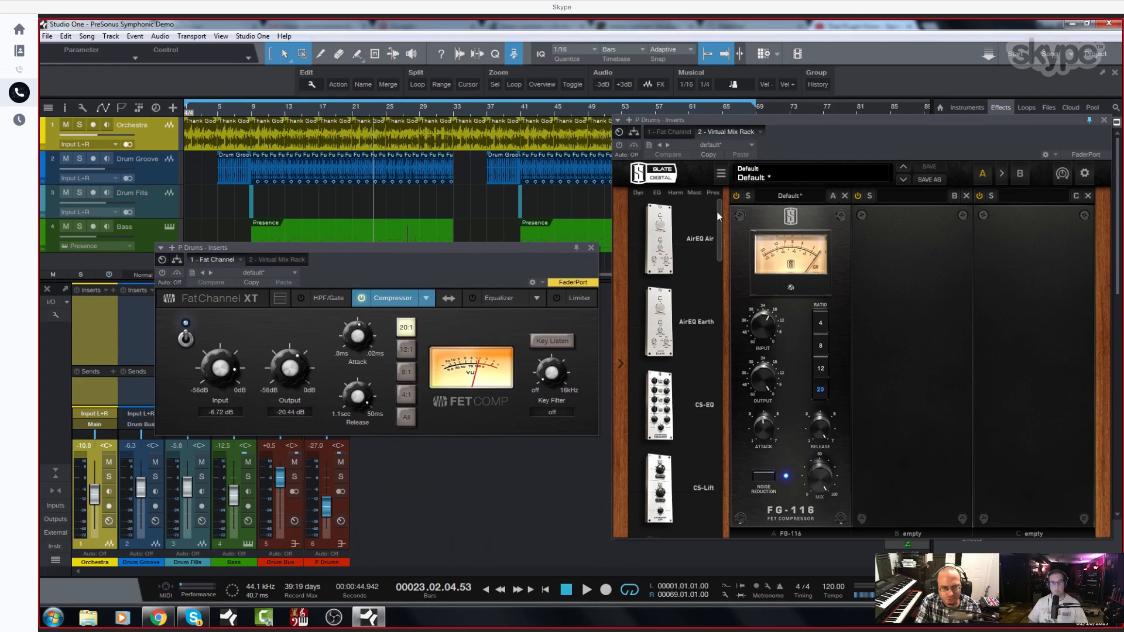
- Activate Virtual Mix Rack on the P Drums bus and audition the full mix from bar 4
{"action": "left_click", "coordinate": [620, 146]}
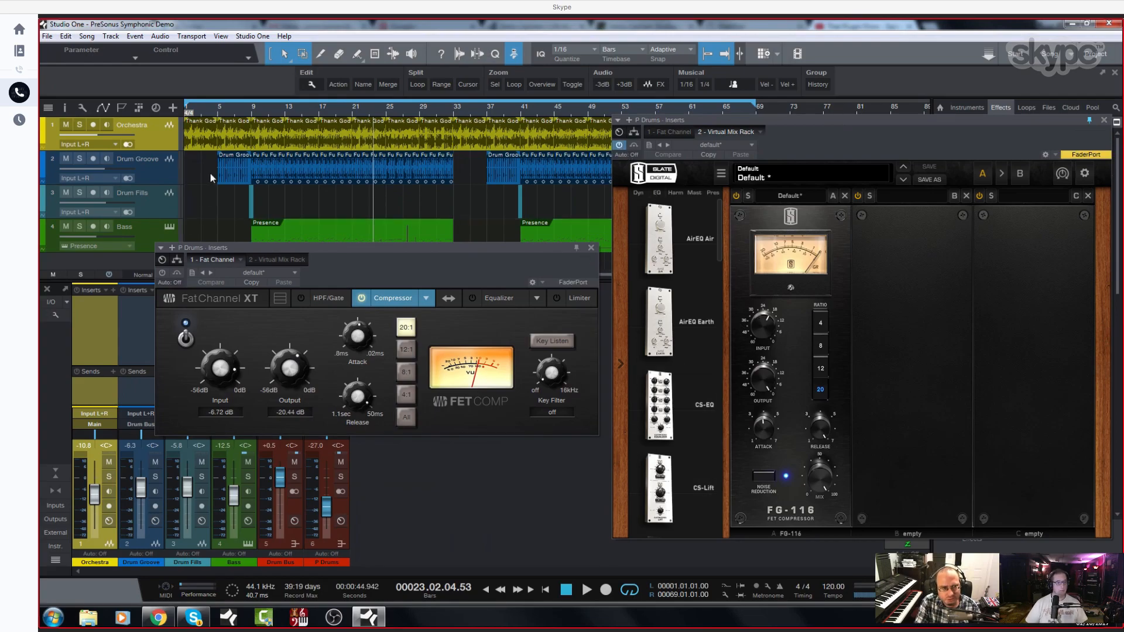
{"action": "left_click", "coordinate": [209, 110]}
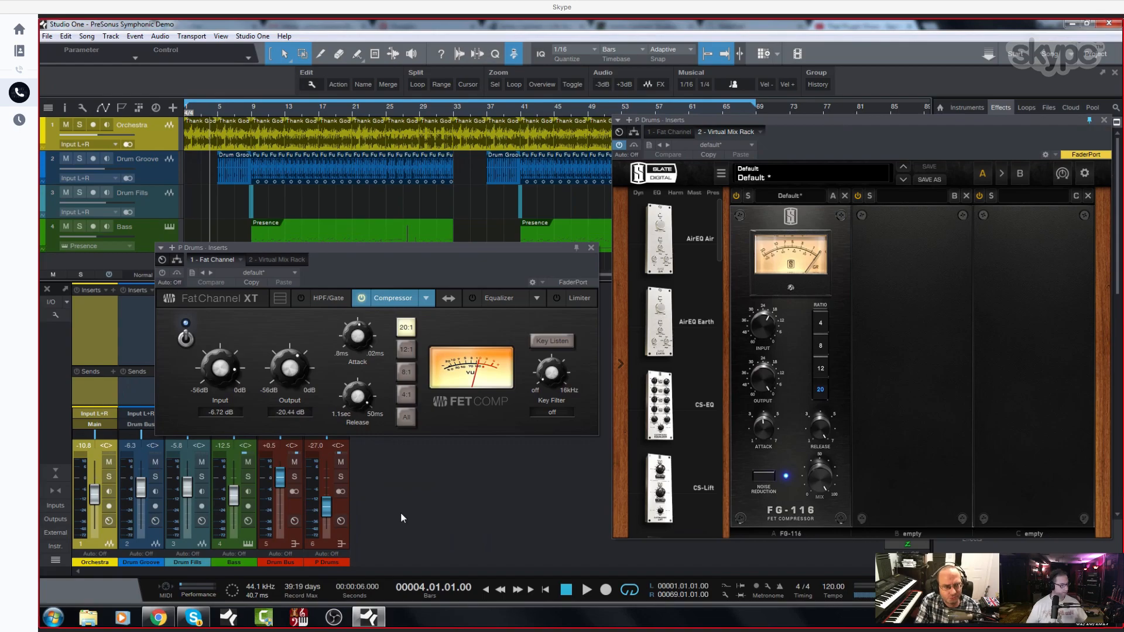
{"action": "key", "text": "space"}
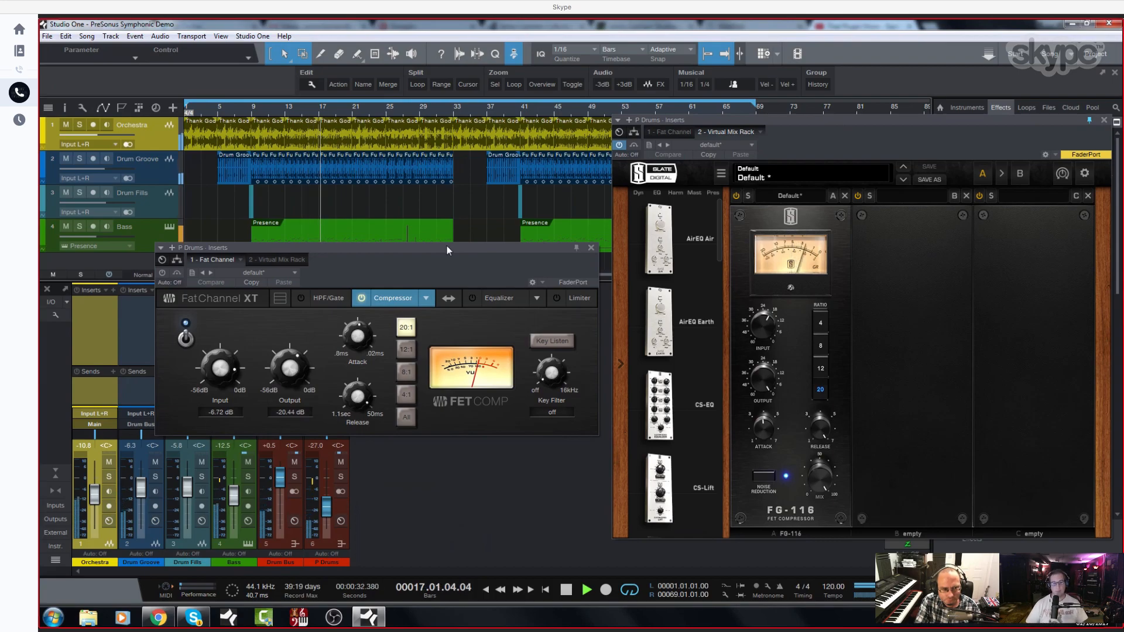
{"action": "key", "text": "space"}
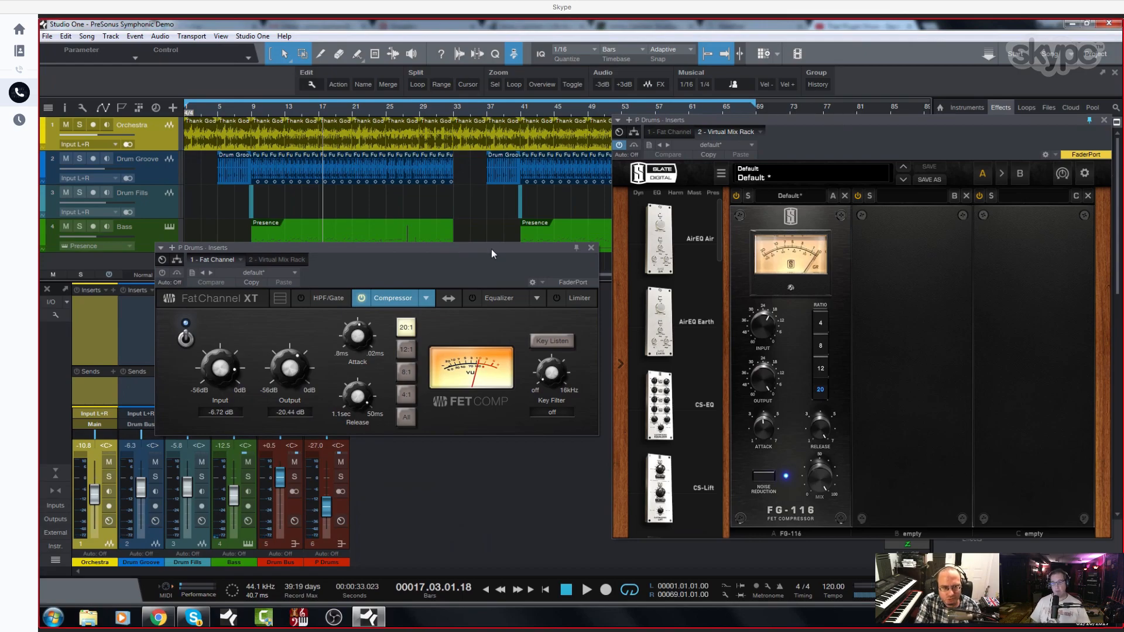
- Solo the Drum Bus and P Drums channels and set the playback position to bar 5
{"action": "left_click_drag", "start_coordinate": [498, 248], "coordinate": [488, 124]}
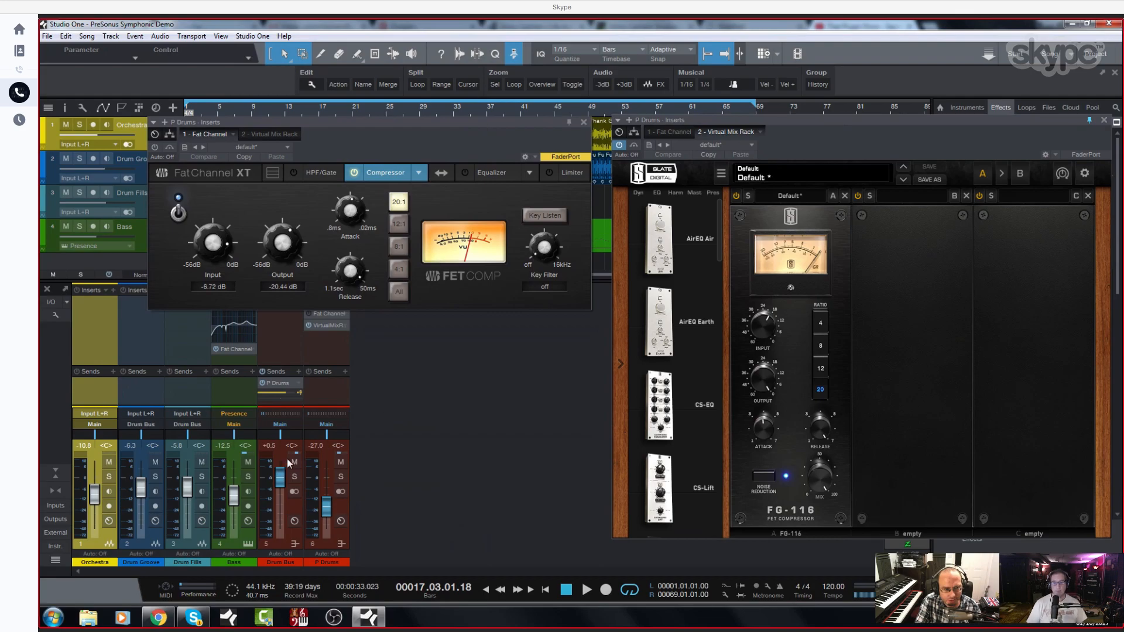
{"action": "left_click", "coordinate": [294, 476]}
{"action": "left_click", "coordinate": [339, 477]}
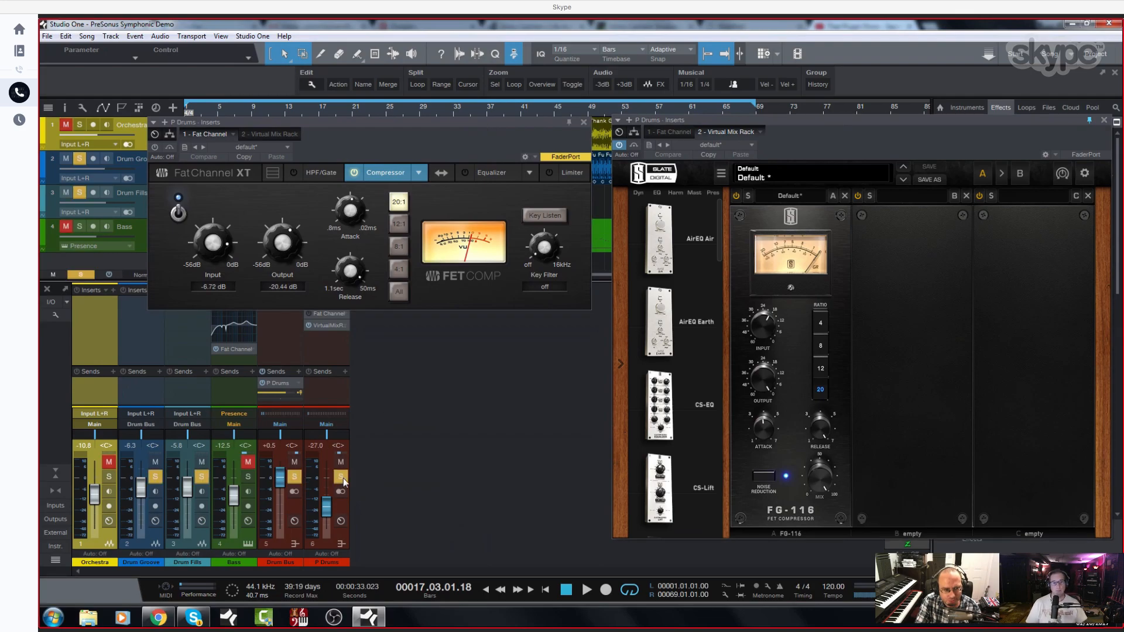
{"action": "left_click", "coordinate": [217, 105]}
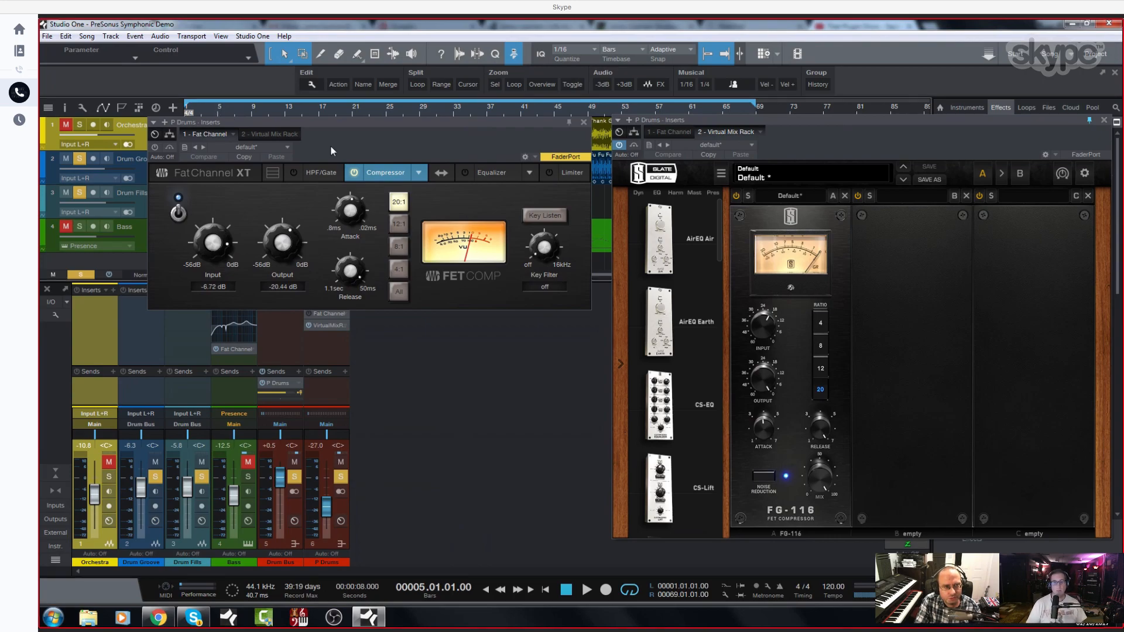
{"action": "left_click_drag", "start_coordinate": [369, 121], "coordinate": [367, 154]}
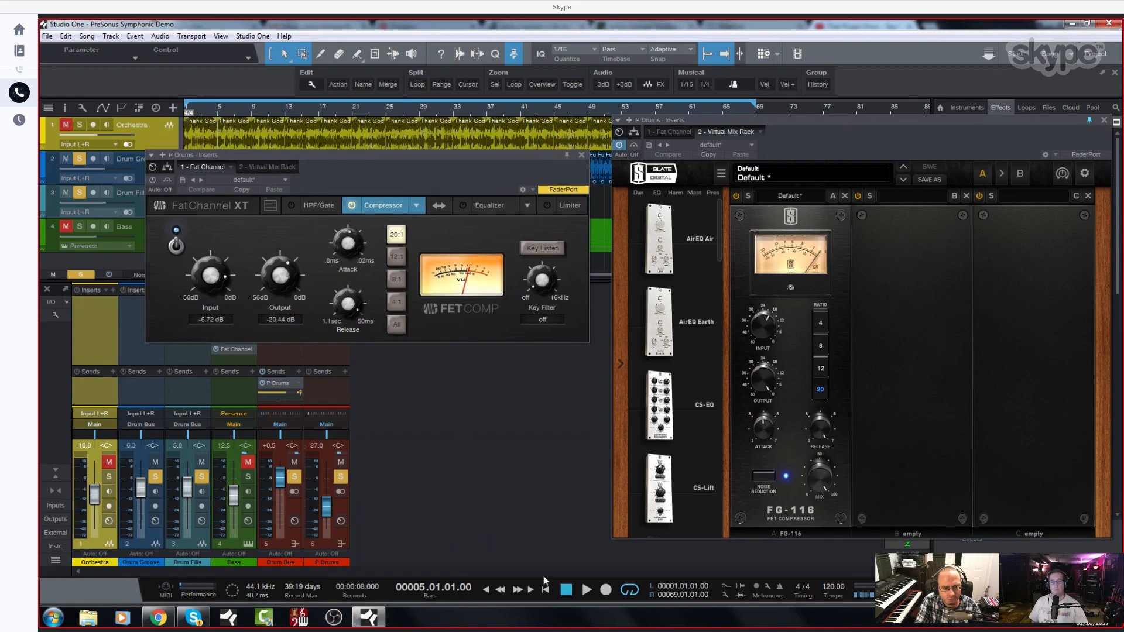
- Audition the soloed drum buses from bar 5 with the FG-116 compressor active
{"action": "key", "text": "space"}
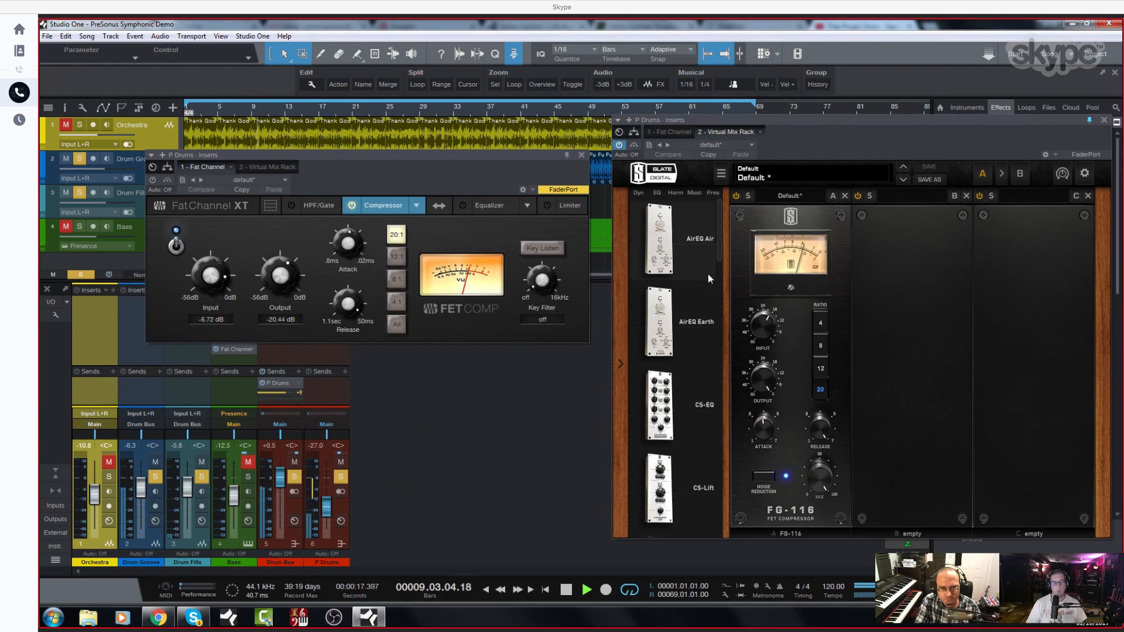
{"action": "mouse_move", "coordinate": [708, 273]}
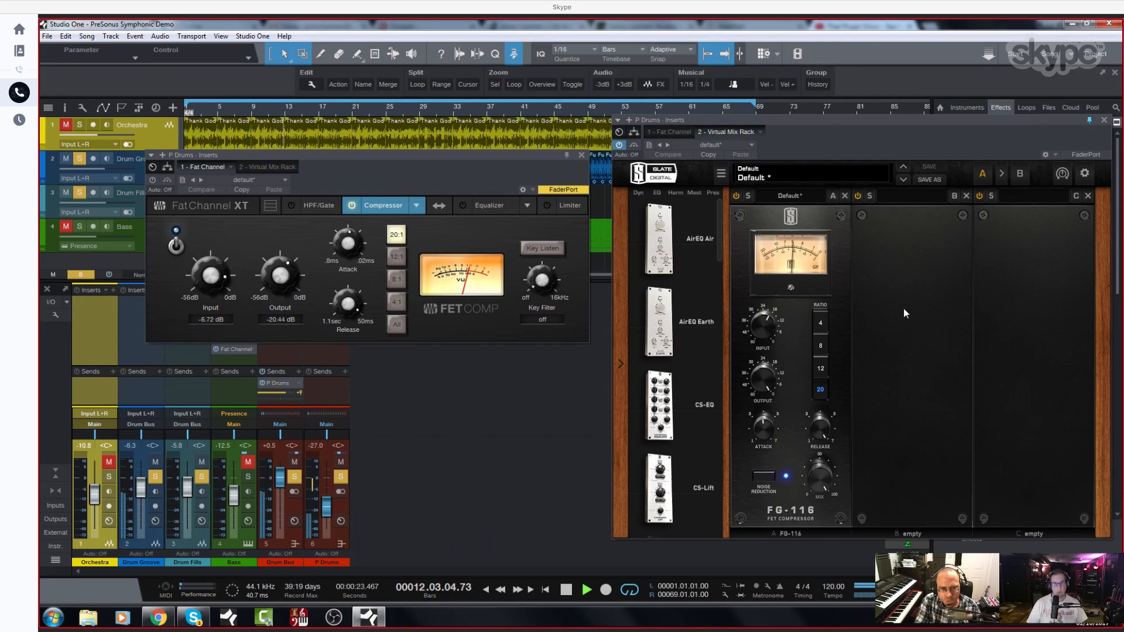
{"action": "key", "text": "space"}
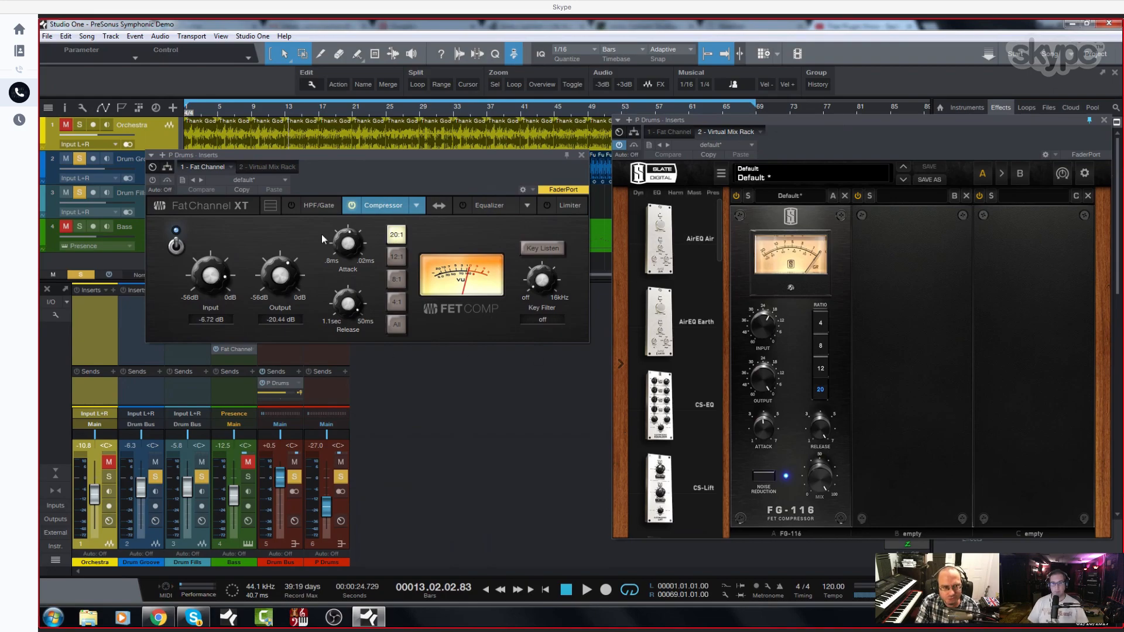
- Bypass Virtual Mix Rack, activate Fat Channel on the P Drums bus, and compare the compressors during playback
{"action": "left_click", "coordinate": [621, 148]}
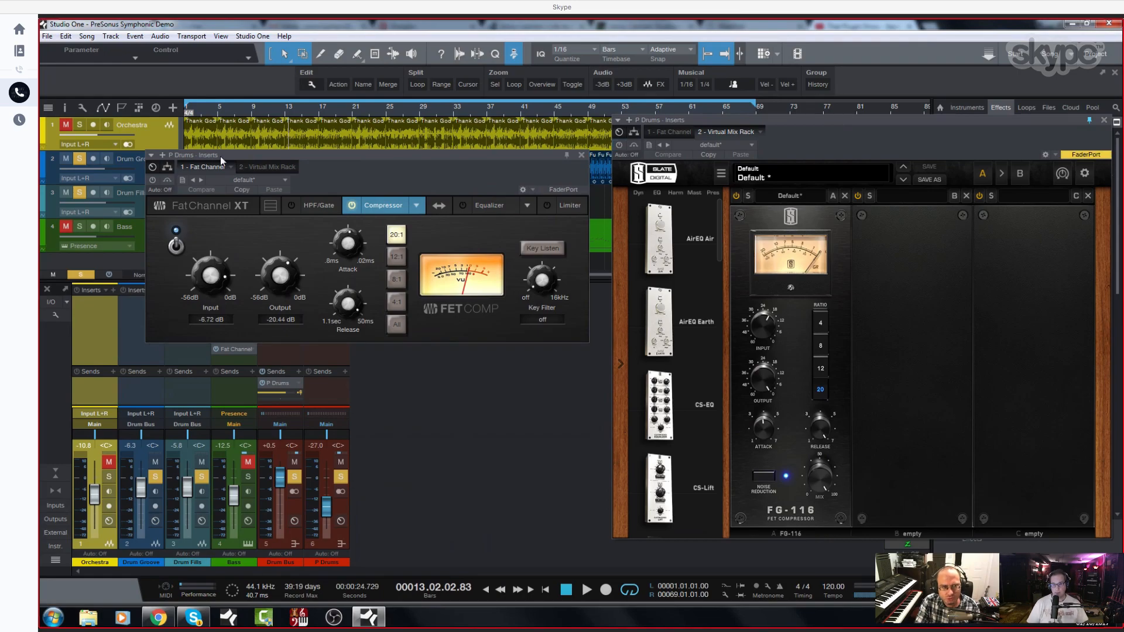
{"action": "left_click", "coordinate": [154, 180]}
{"action": "key", "text": "space"}
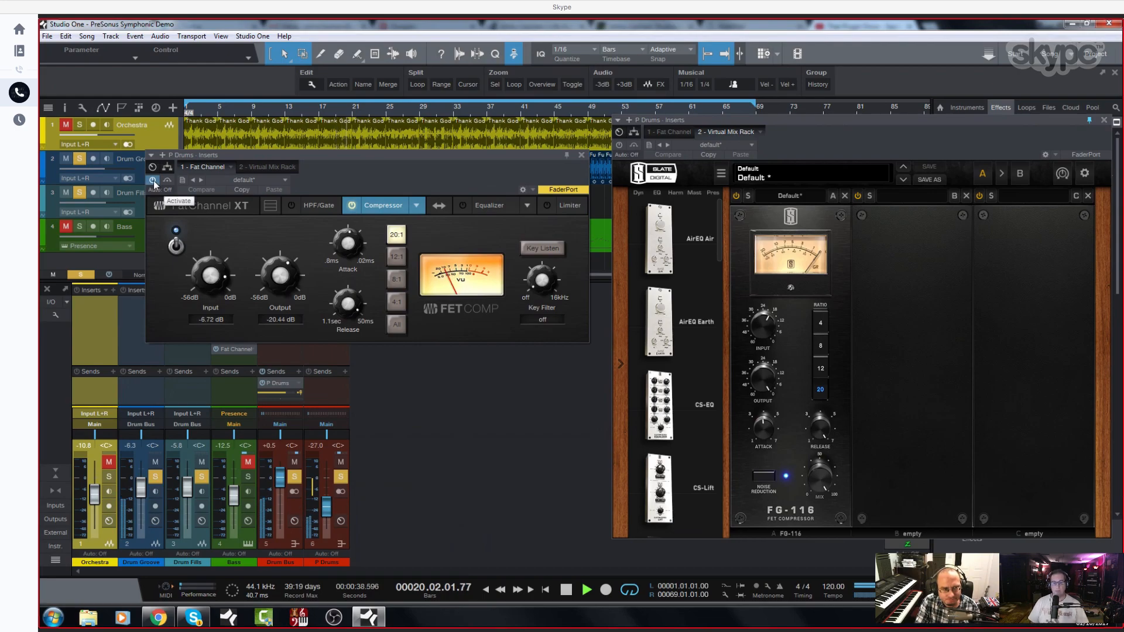
{"action": "left_click", "coordinate": [619, 146]}
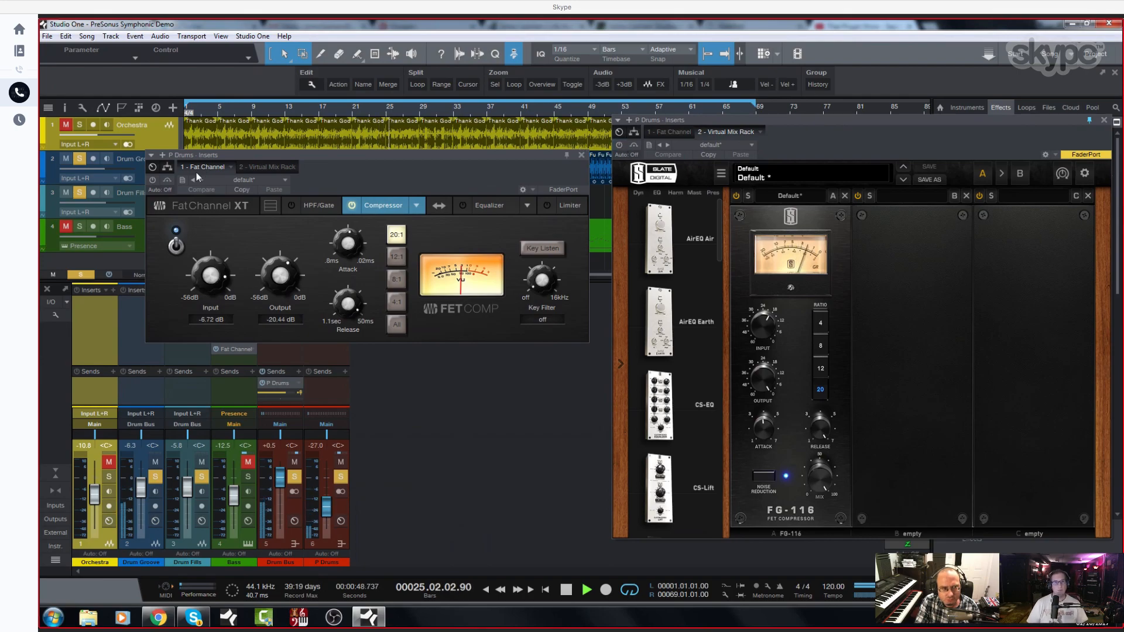
{"action": "left_click", "coordinate": [155, 181]}
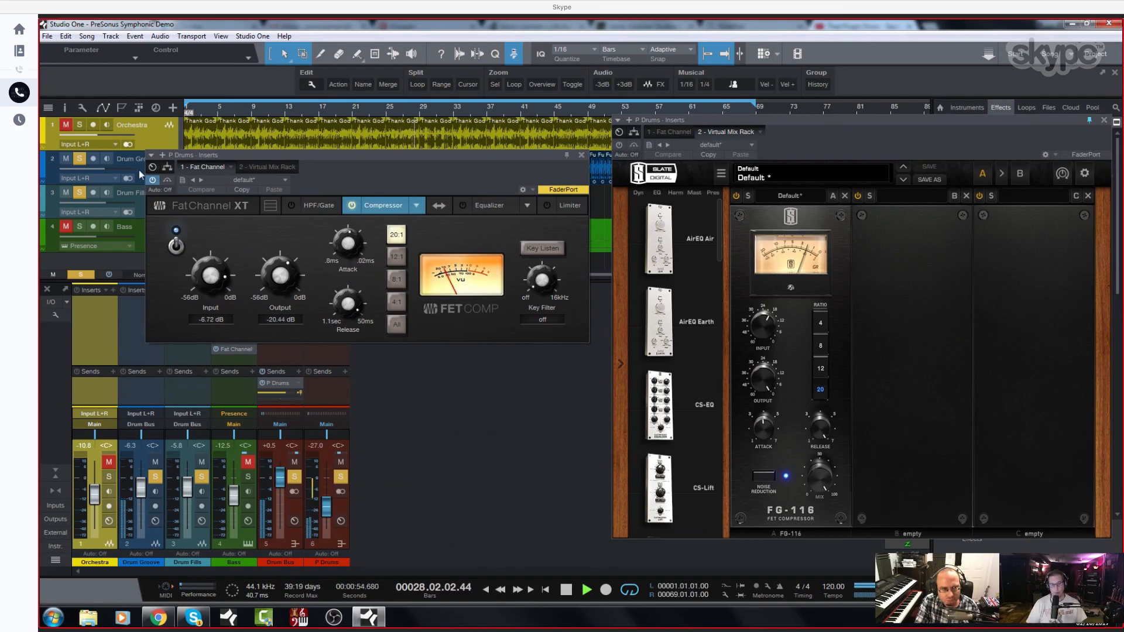
{"action": "key", "text": "space"}
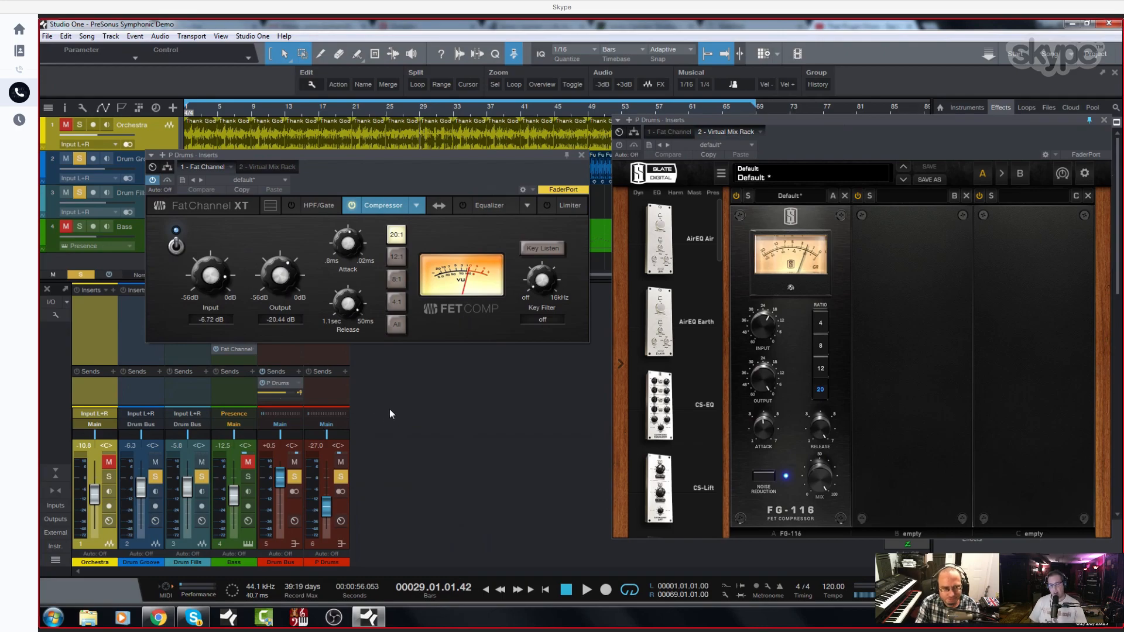
- Play the drums from bar 5, toggling the P Drums bus solo to compare with and without parallel compression
{"action": "left_click", "coordinate": [217, 111]}
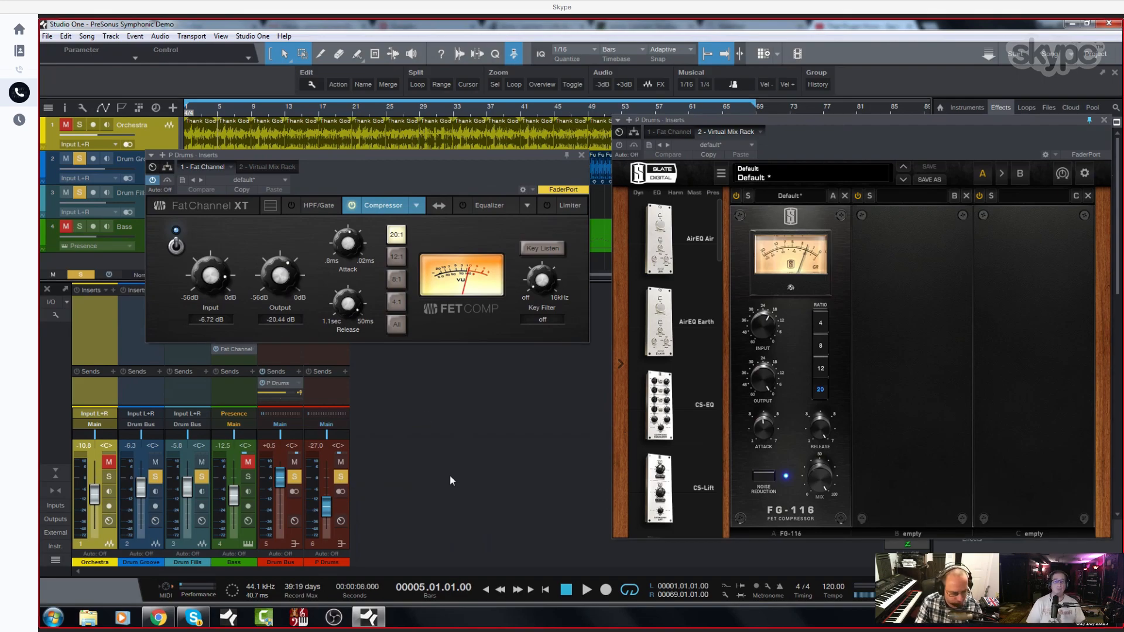
{"action": "left_click", "coordinate": [338, 476]}
{"action": "key", "text": "space"}
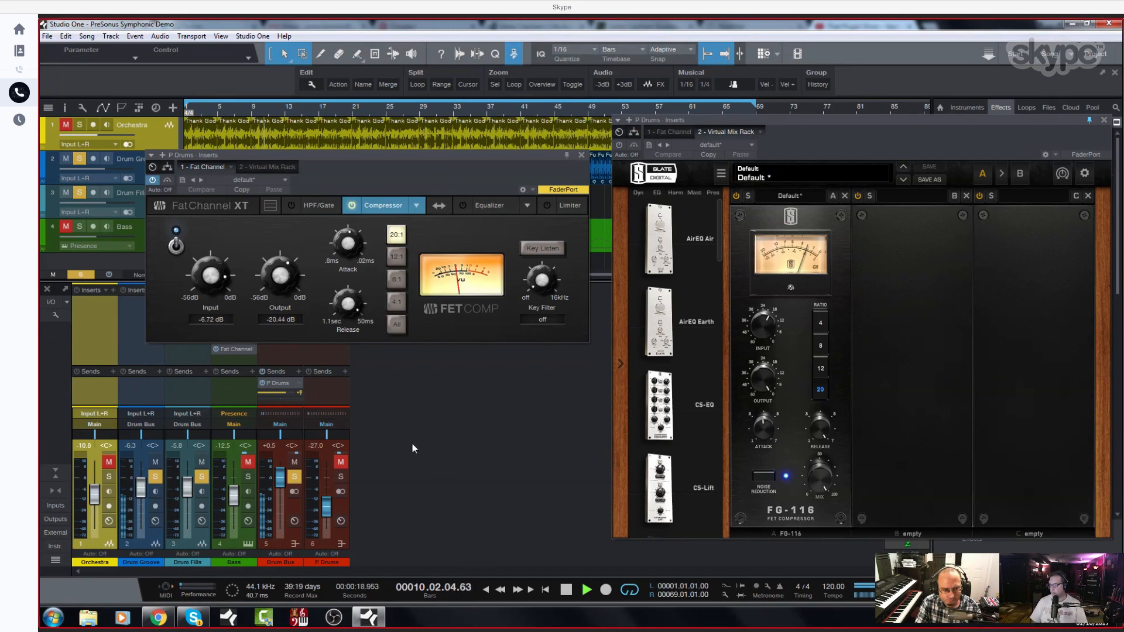
{"action": "left_click", "coordinate": [342, 478]}
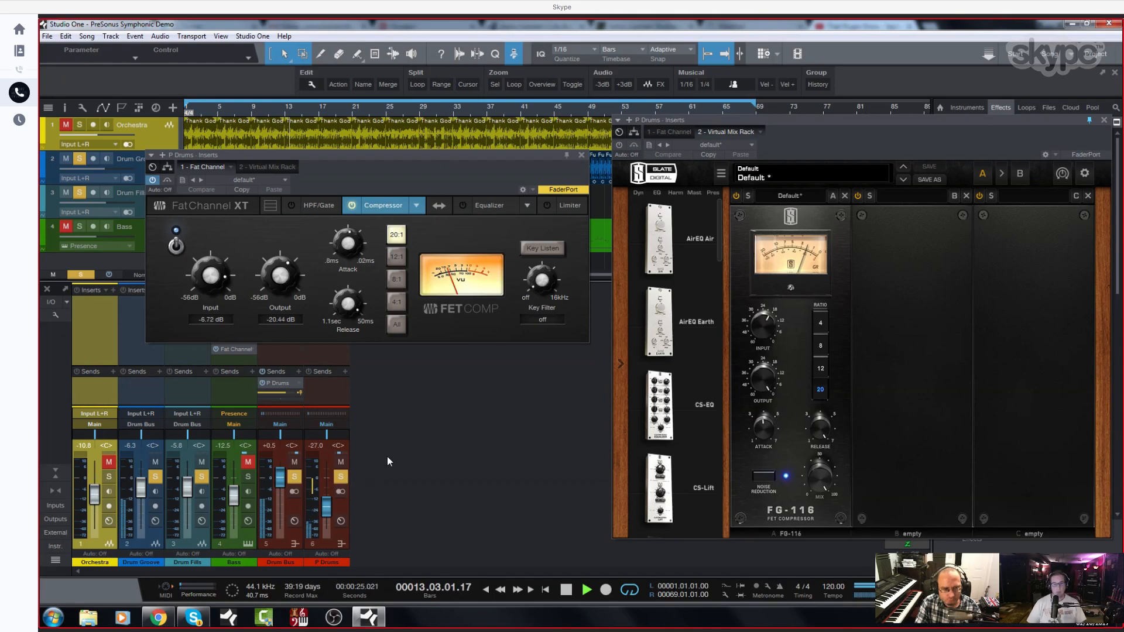
{"action": "left_click", "coordinate": [341, 476]}
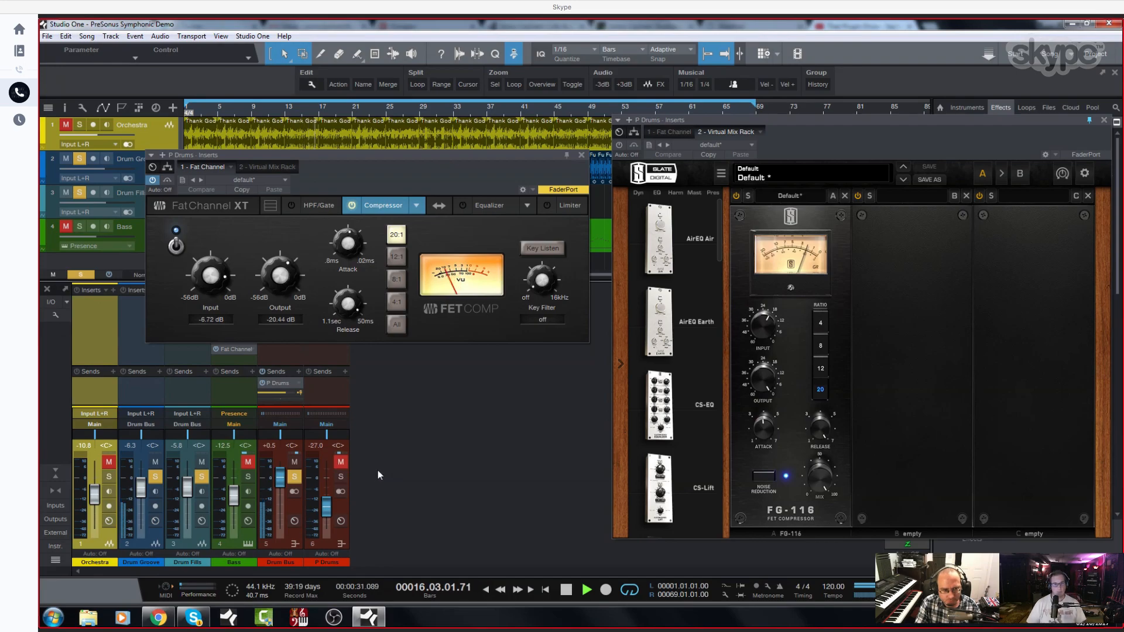
{"action": "left_click", "coordinate": [345, 475]}
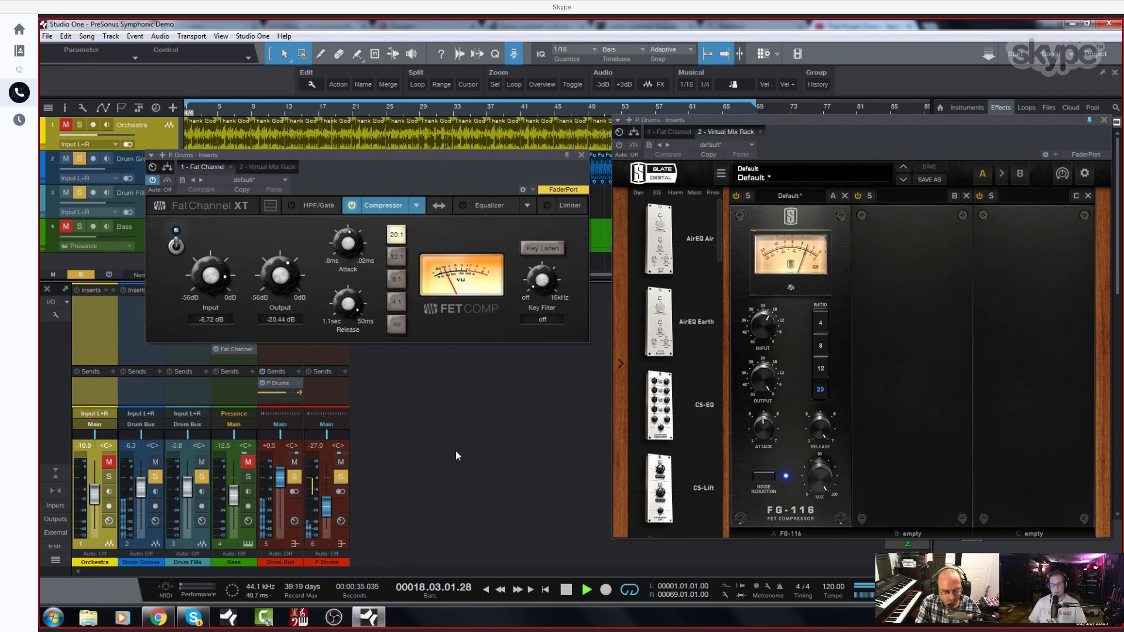
- Resume drum playback from bar 19 and toggle the P Drums bus solo to compare with and without Fat Channel parallel compression
{"action": "key", "text": "space"}
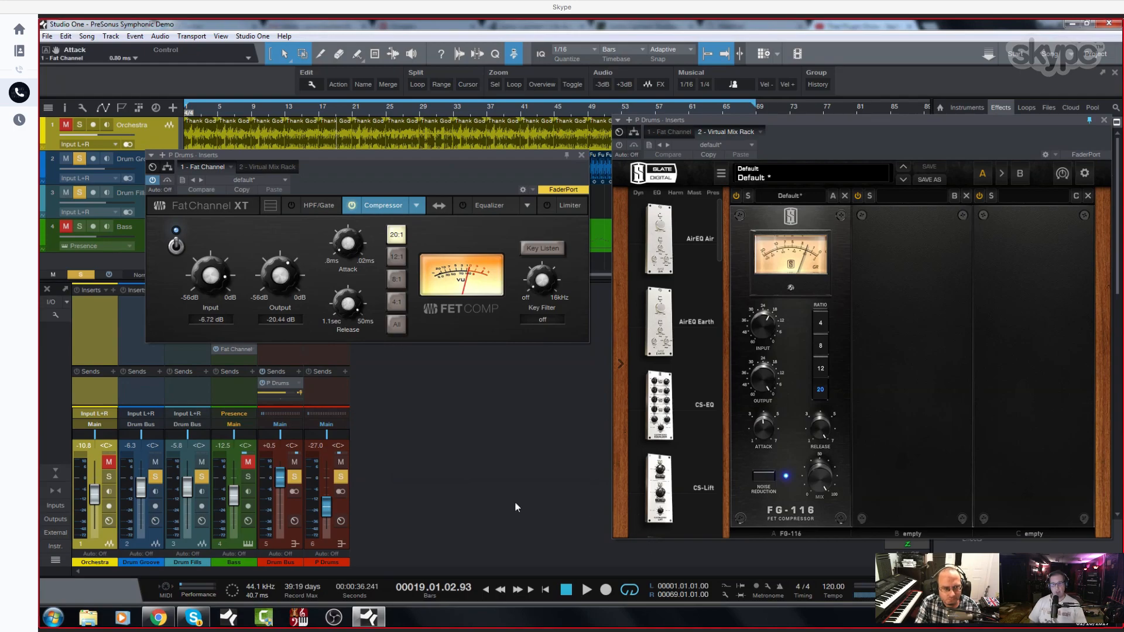
{"action": "key", "text": "space"}
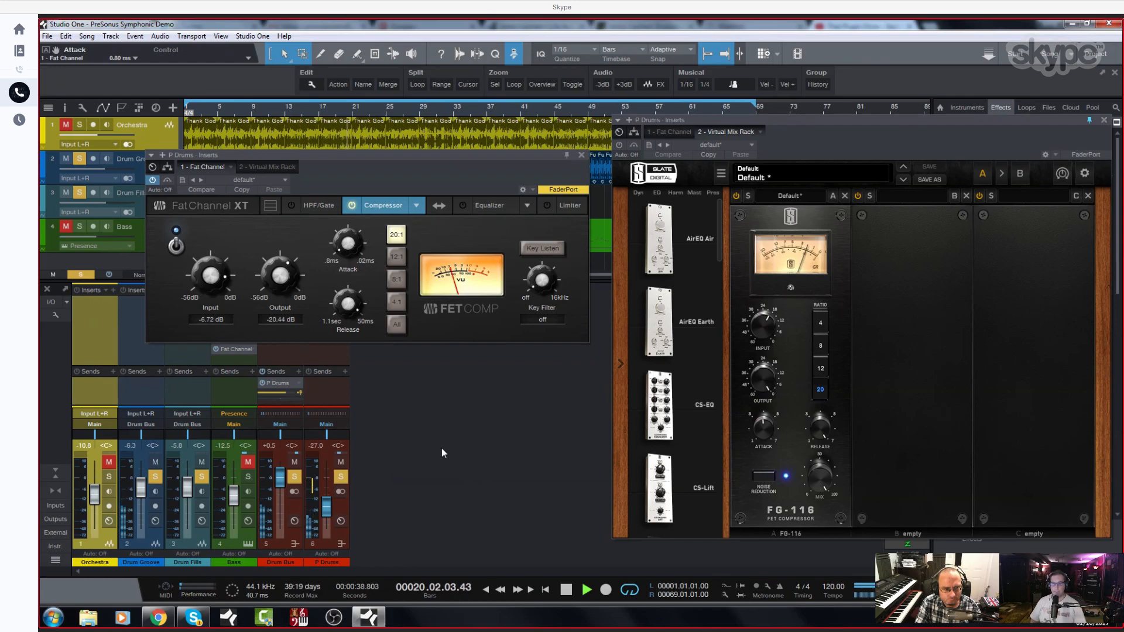
{"action": "left_click", "coordinate": [338, 475]}
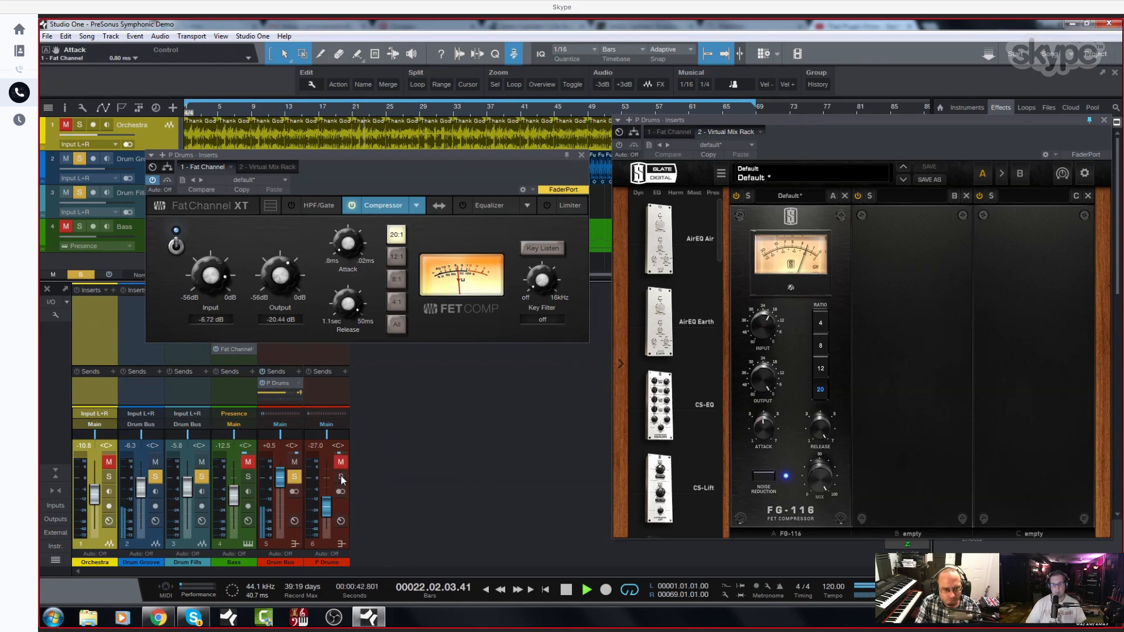
{"action": "left_click", "coordinate": [341, 476]}
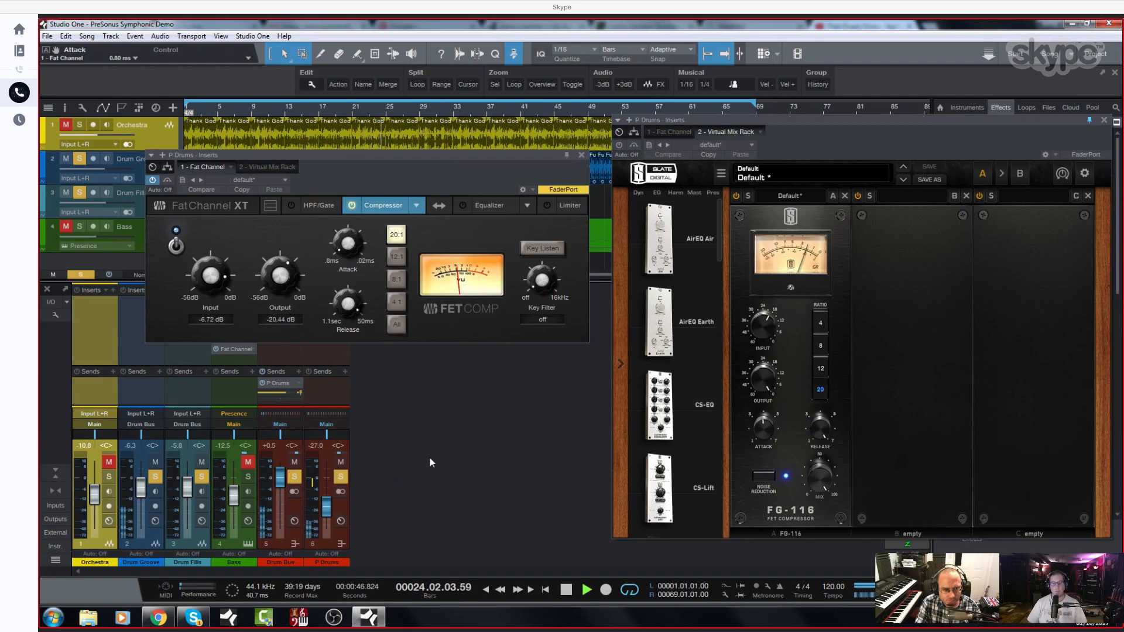
{"action": "key", "text": "space"}
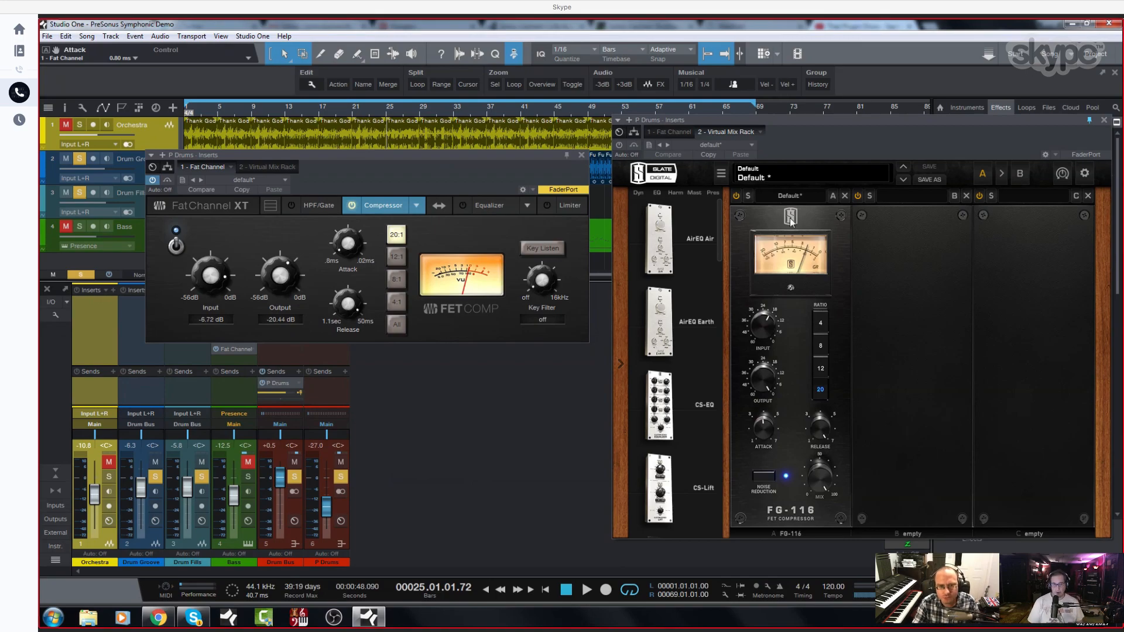
- Replace the FG-116 with The Monster in the rack's first slot, moving the FG-116 to the second slot and bypassing it
{"action": "left_click_drag", "start_coordinate": [803, 217], "coordinate": [887, 222]}
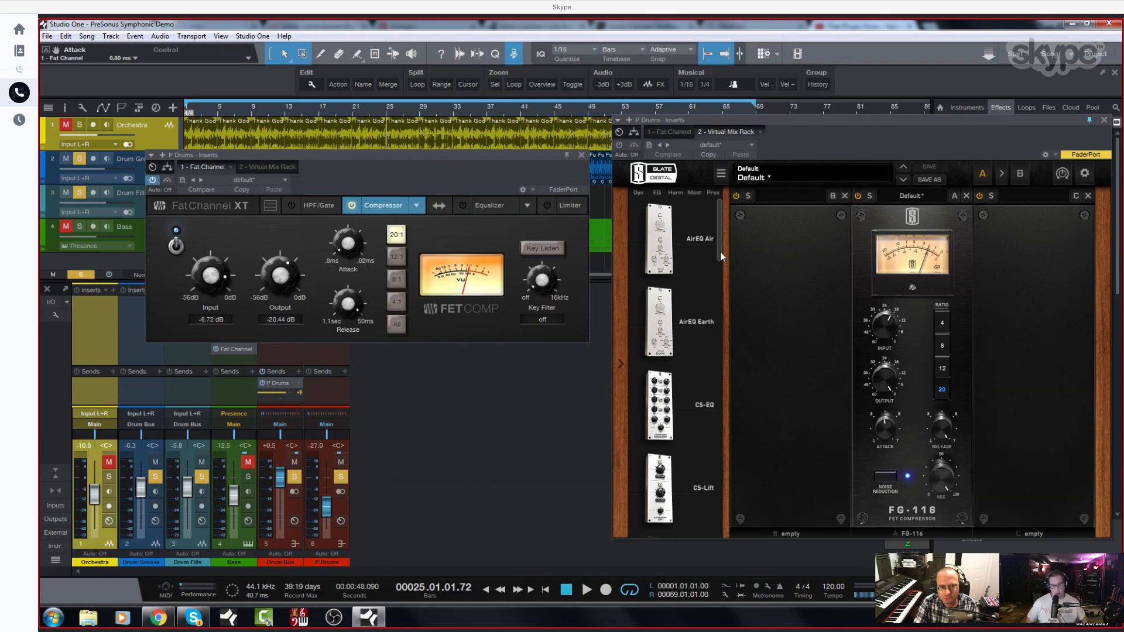
{"action": "left_click", "coordinate": [858, 196]}
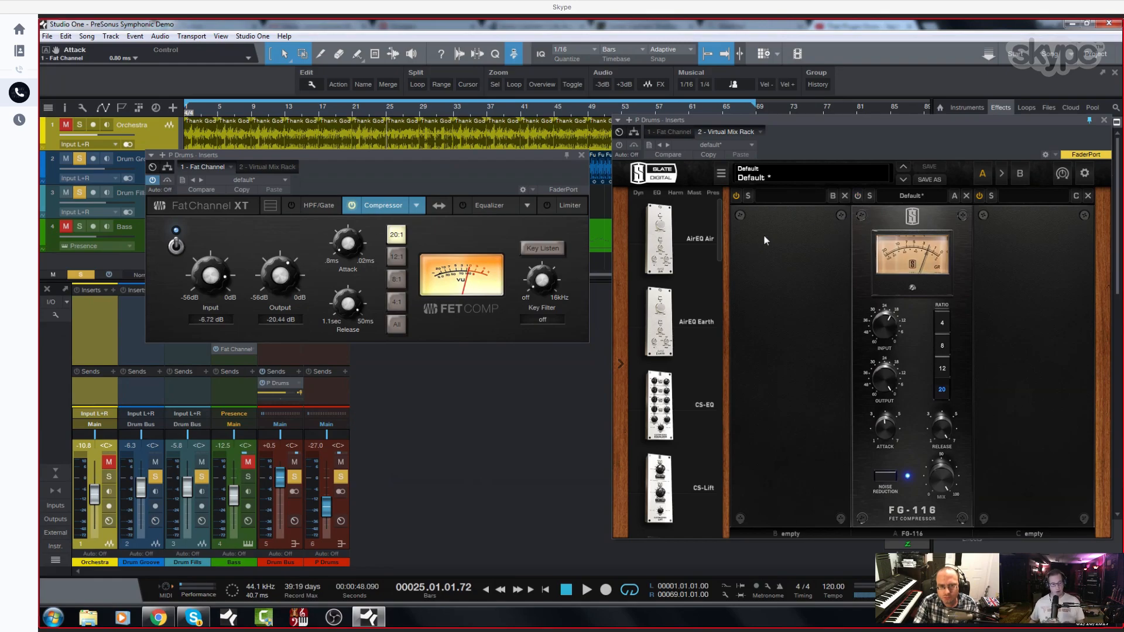
{"action": "left_click_drag", "start_coordinate": [718, 240], "coordinate": [721, 492]}
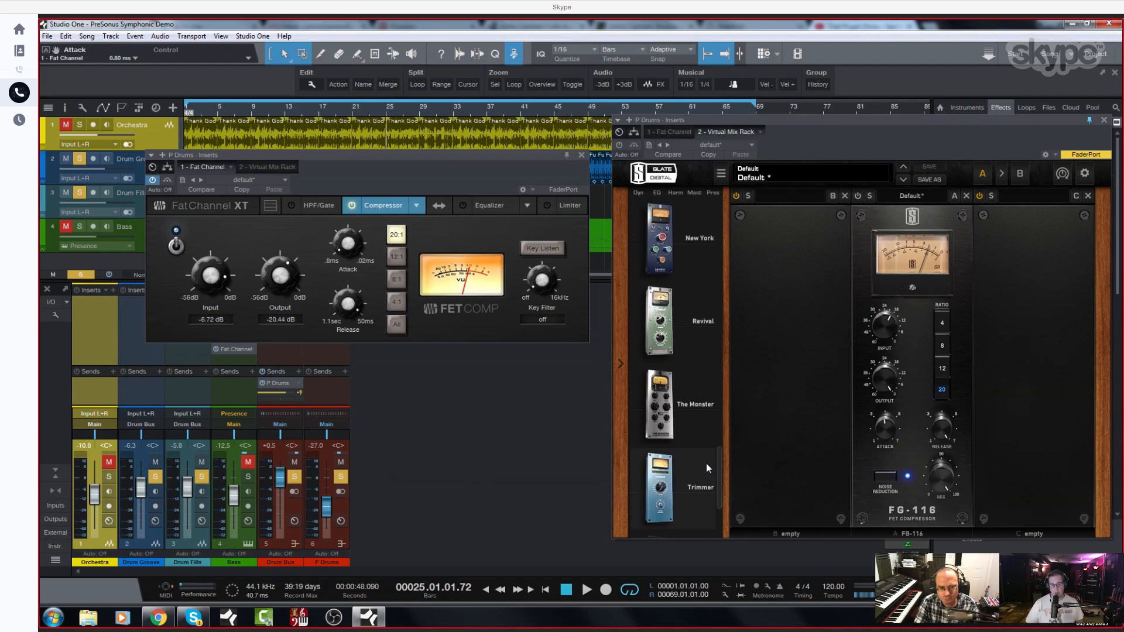
{"action": "left_click_drag", "start_coordinate": [667, 420], "coordinate": [813, 417]}
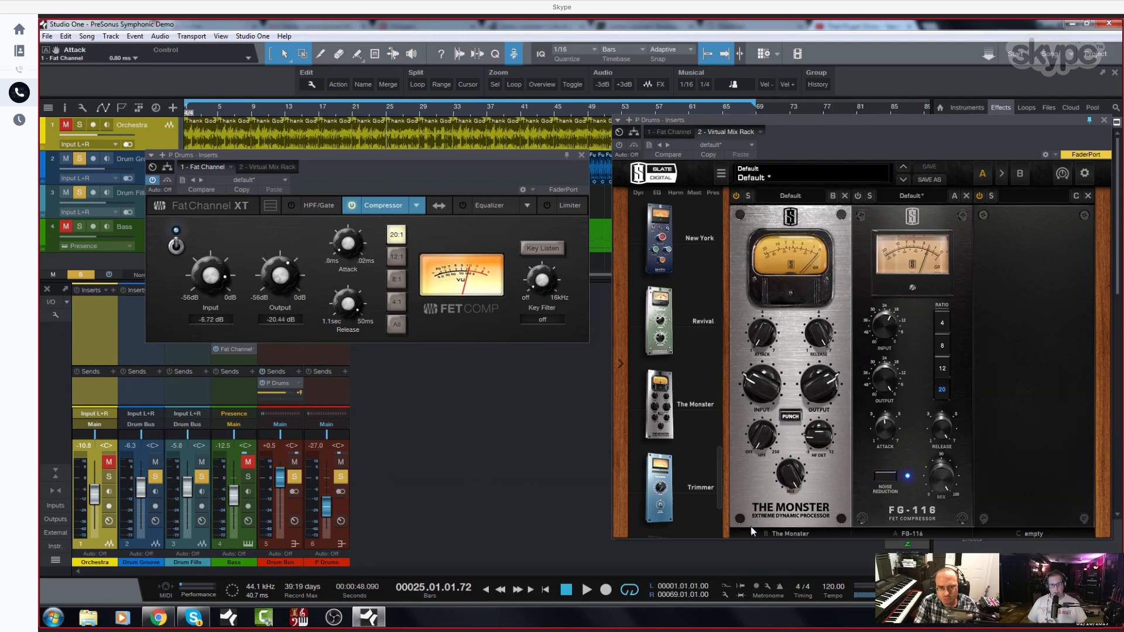
- Load the Drum Group Smasher preset on The Monster and raise its Mix amount
{"action": "left_click", "coordinate": [801, 198]}
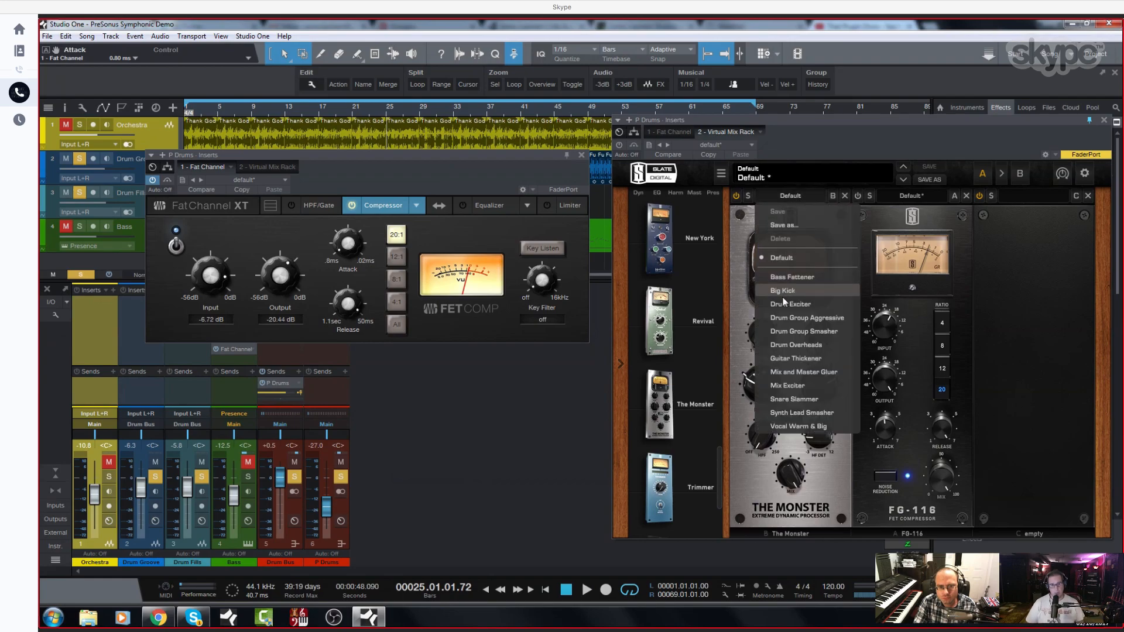
{"action": "left_click", "coordinate": [791, 332]}
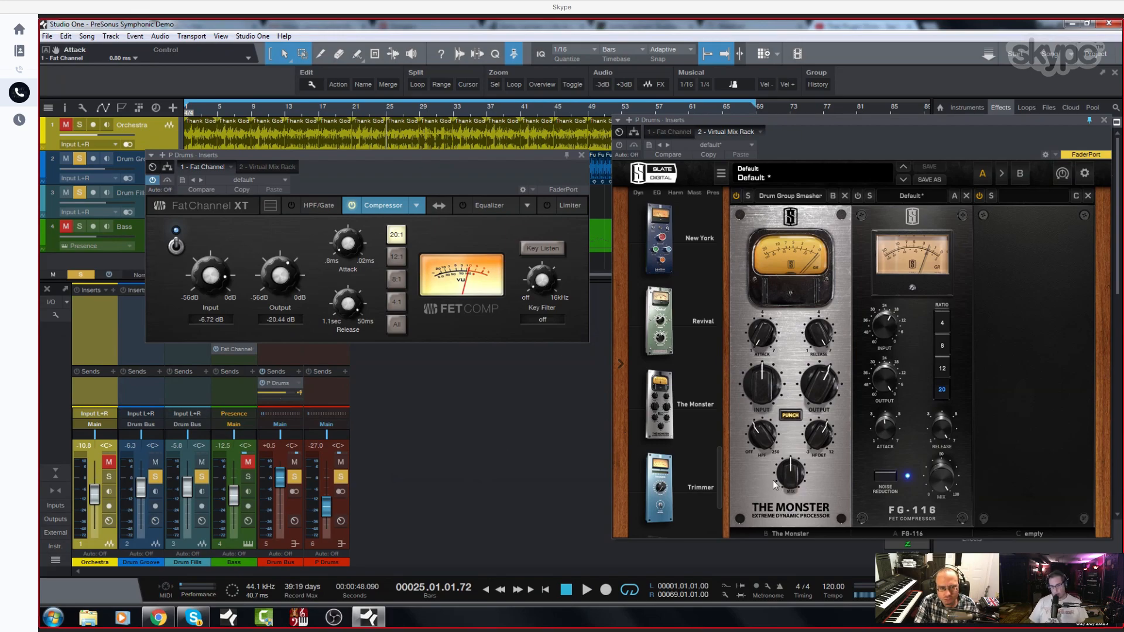
{"action": "left_click_drag", "start_coordinate": [796, 481], "coordinate": [791, 389]}
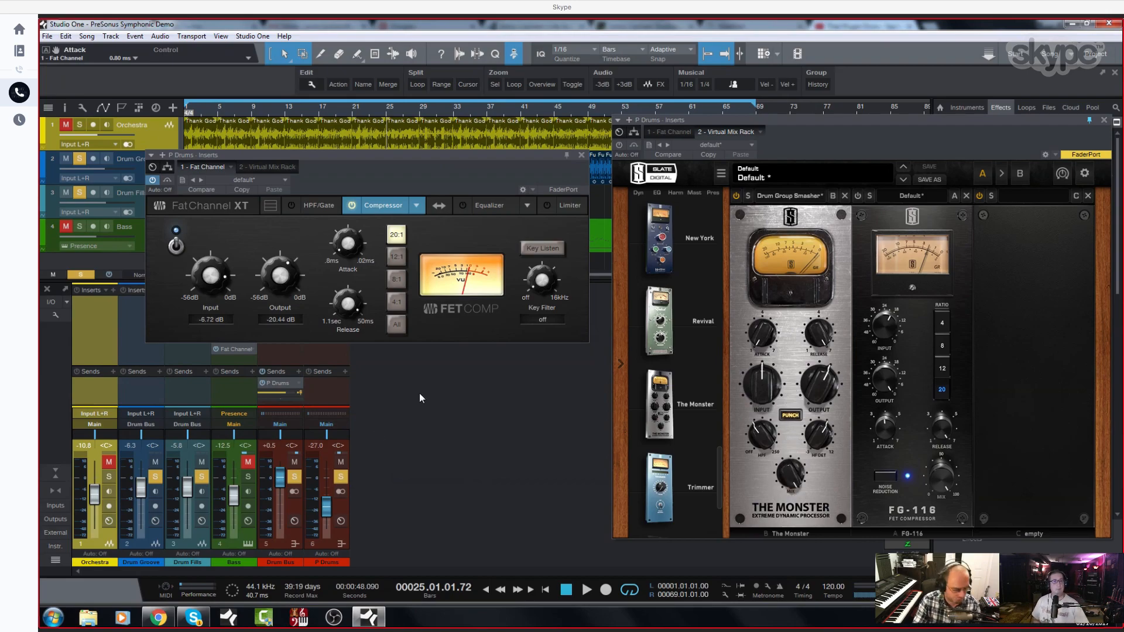
- Bypass Fat Channel on the P Drums bus and play from bar 5 with Virtual Mix Rack active
{"action": "left_click", "coordinate": [180, 190]}
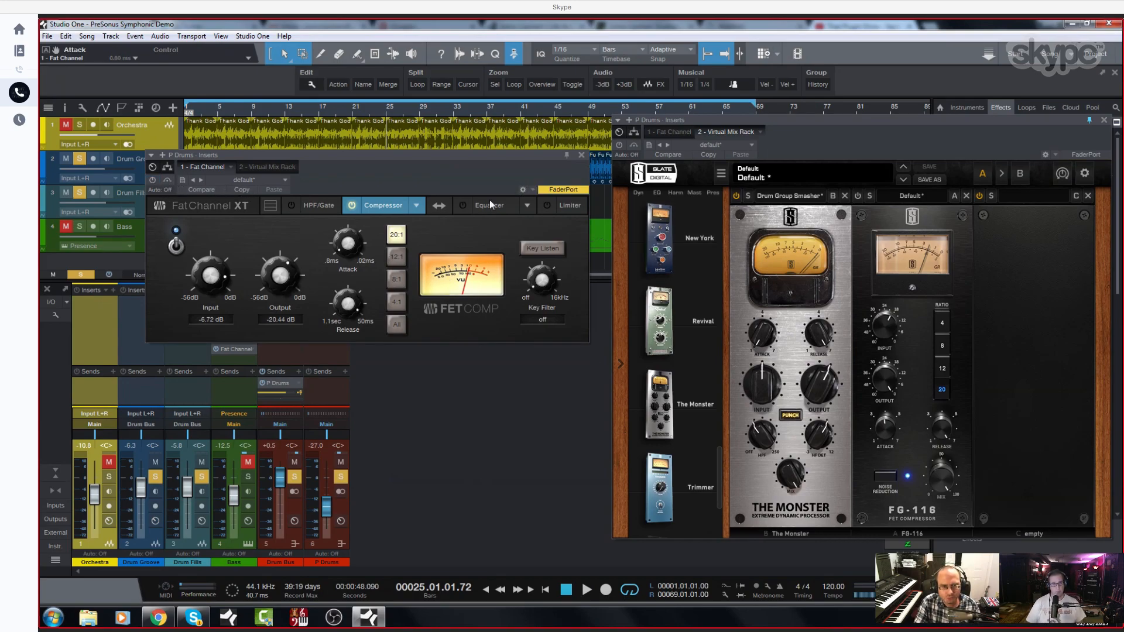
{"action": "left_click", "coordinate": [221, 110]}
{"action": "key", "text": "space"}
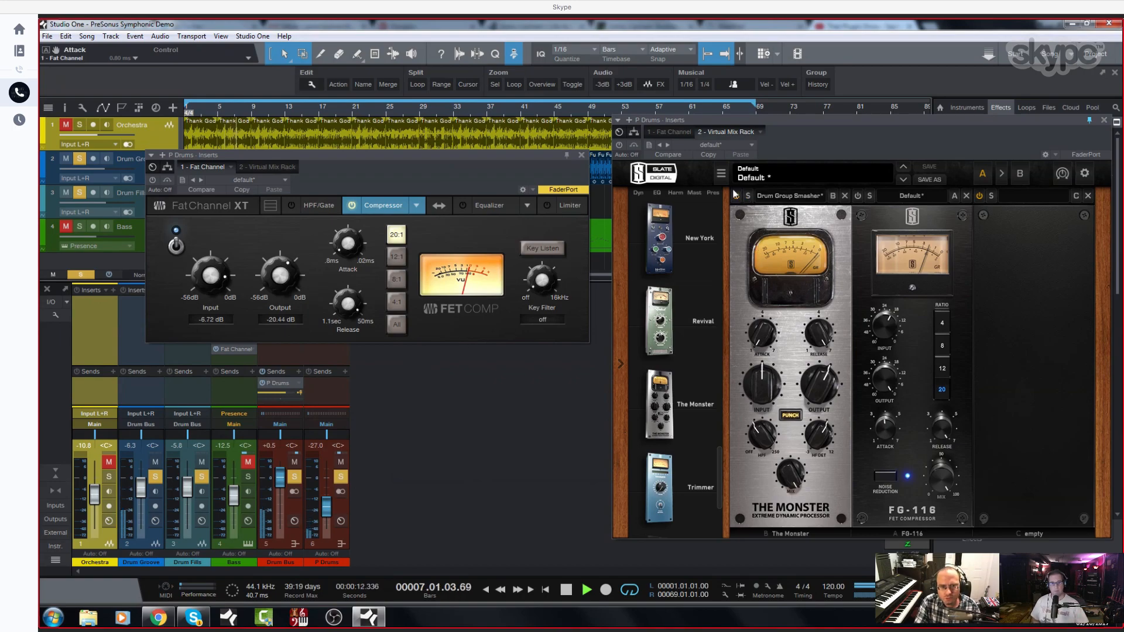
{"action": "left_click", "coordinate": [617, 148]}
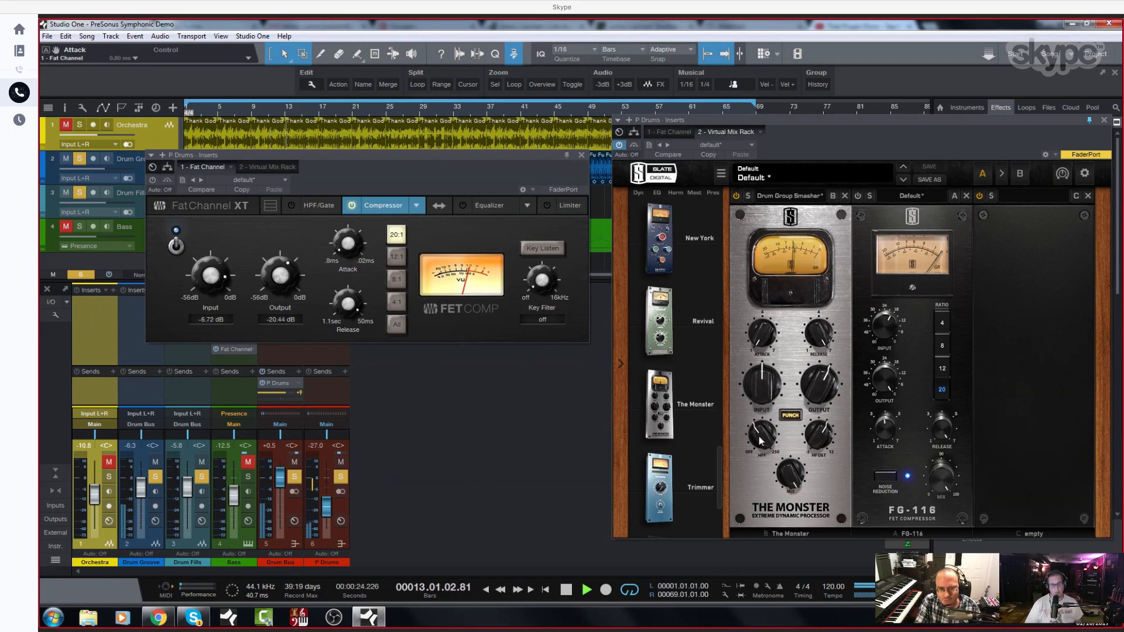
- Turn off The Monster's high-pass filter and compare the compressor against Fat Channel during playback
{"action": "left_click_drag", "start_coordinate": [761, 436], "coordinate": [758, 459]}
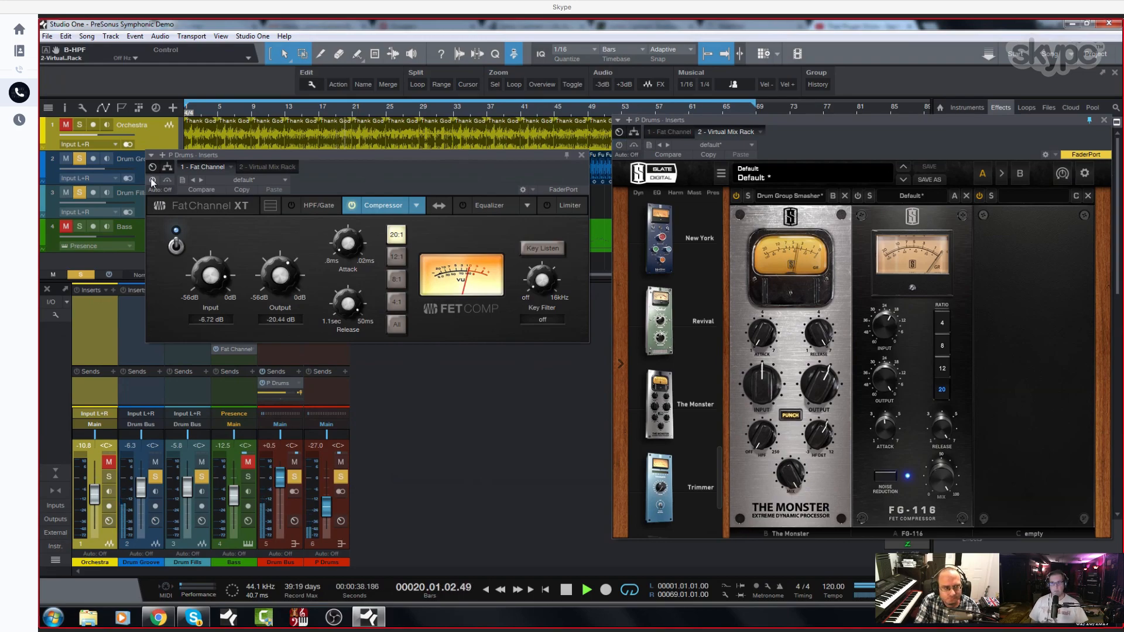
{"action": "left_click", "coordinate": [187, 199]}
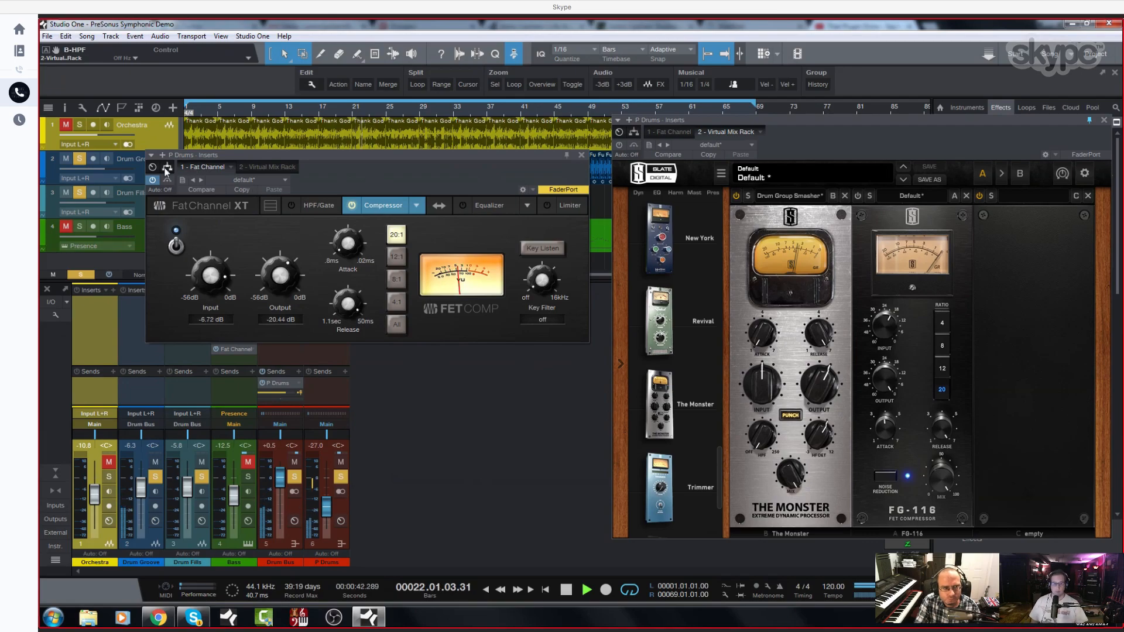
{"action": "left_click", "coordinate": [619, 145]}
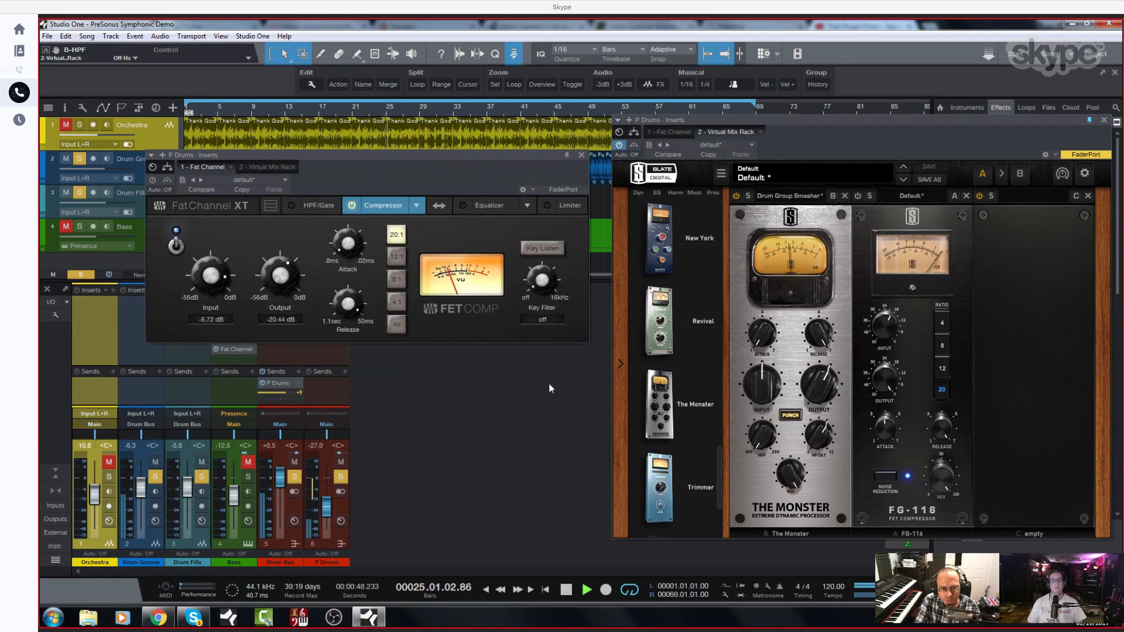
{"action": "key", "text": "space"}
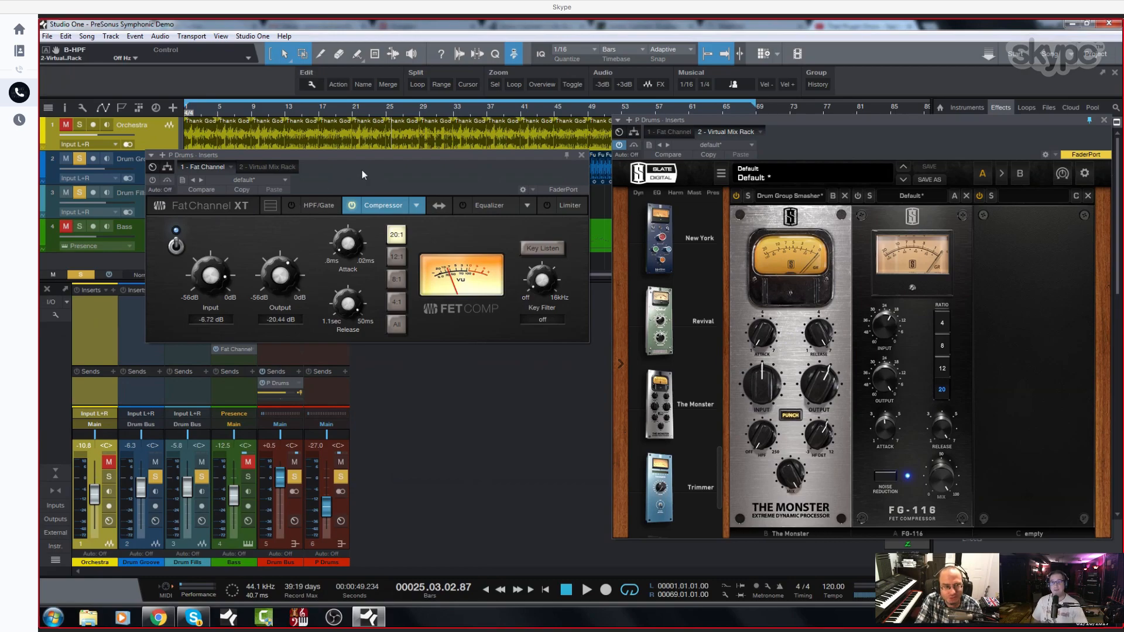
- Close both P Drums plug-in windows and add a new bus channel to the mixer
{"action": "left_click", "coordinate": [1104, 121]}
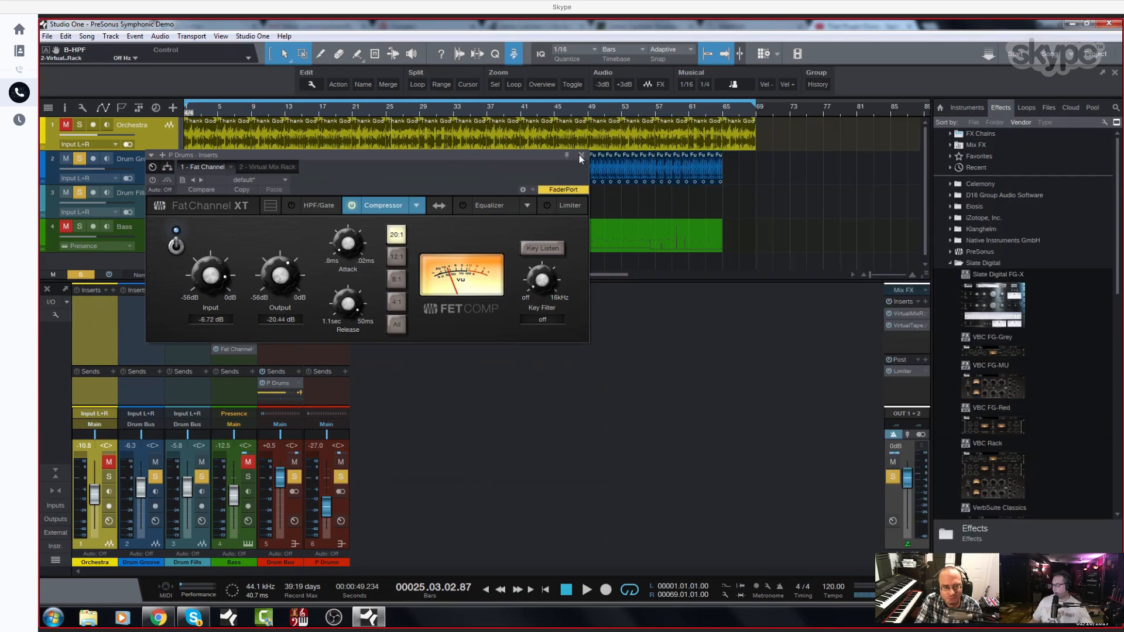
{"action": "left_click", "coordinate": [580, 155]}
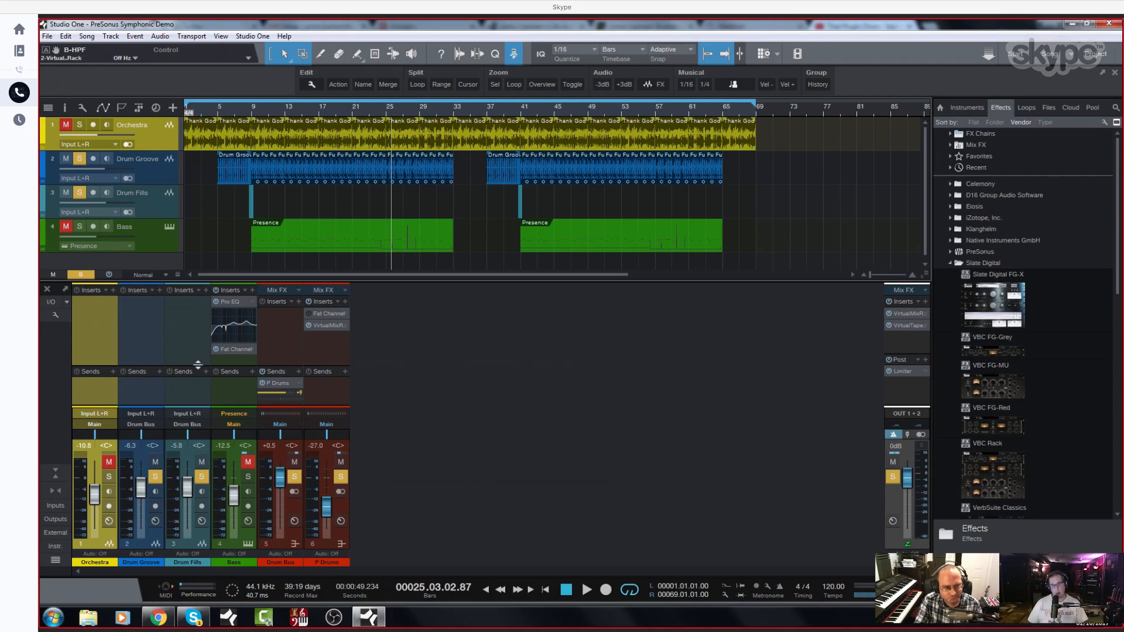
{"action": "right_click", "coordinate": [412, 410]}
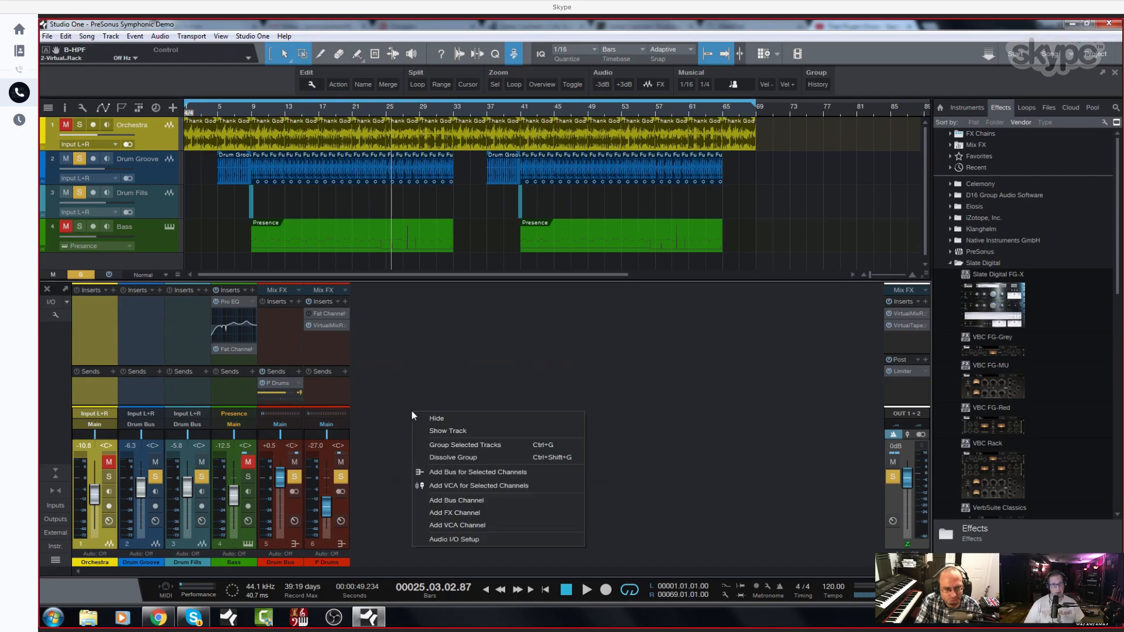
{"action": "left_click", "coordinate": [447, 500]}
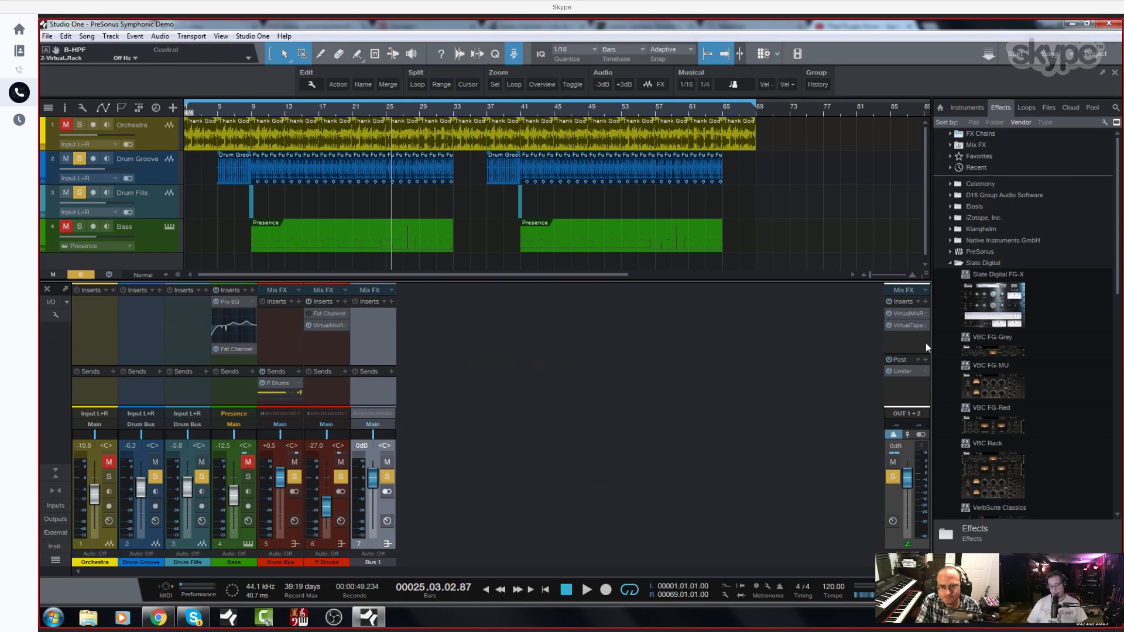
- Insert Virtual Mix Rack on Bus 1 and load The Monster into the rack's first slot
{"action": "scroll", "coordinate": [1010, 357], "scroll_direction": "down", "scroll_amount": 6}
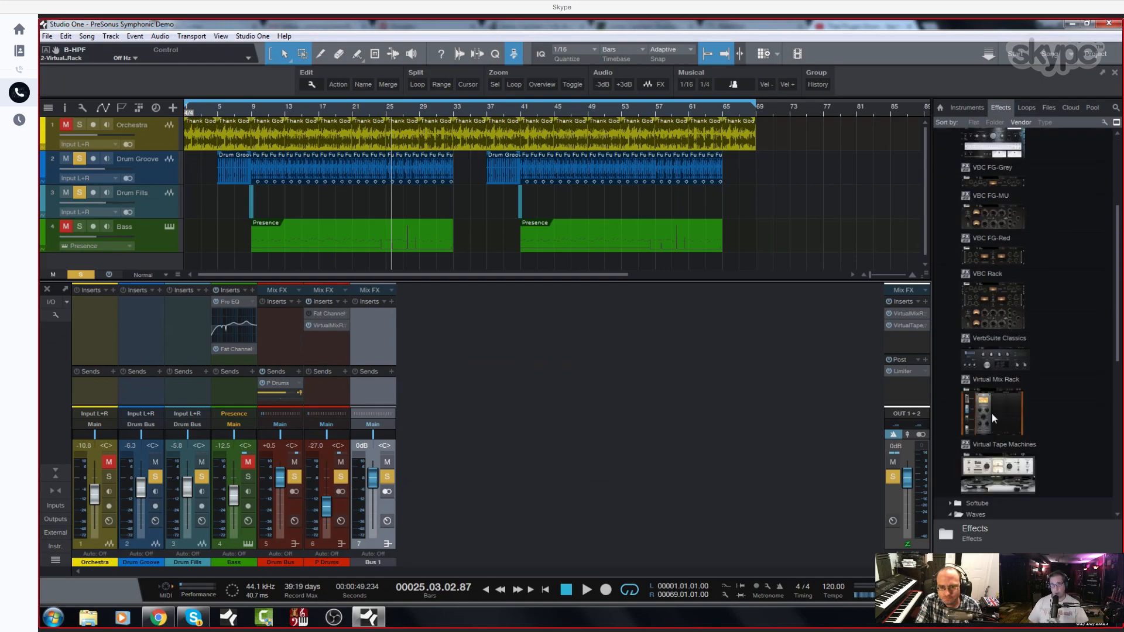
{"action": "left_click_drag", "start_coordinate": [991, 413], "coordinate": [372, 323]}
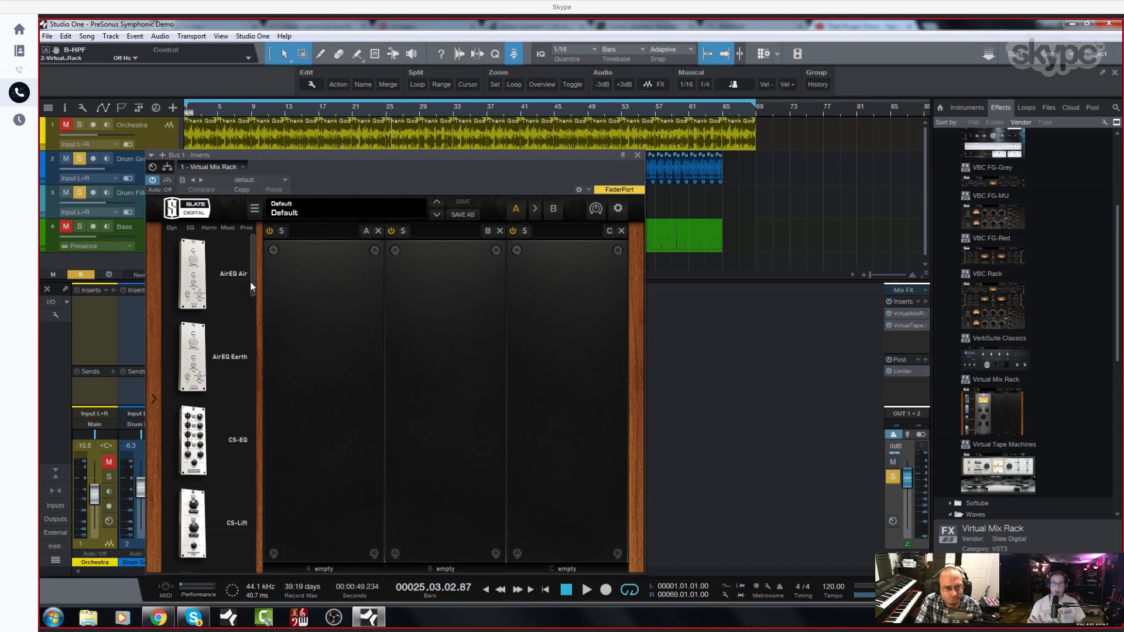
{"action": "left_click_drag", "start_coordinate": [251, 283], "coordinate": [252, 526]}
{"action": "left_click_drag", "start_coordinate": [234, 486], "coordinate": [336, 297]}
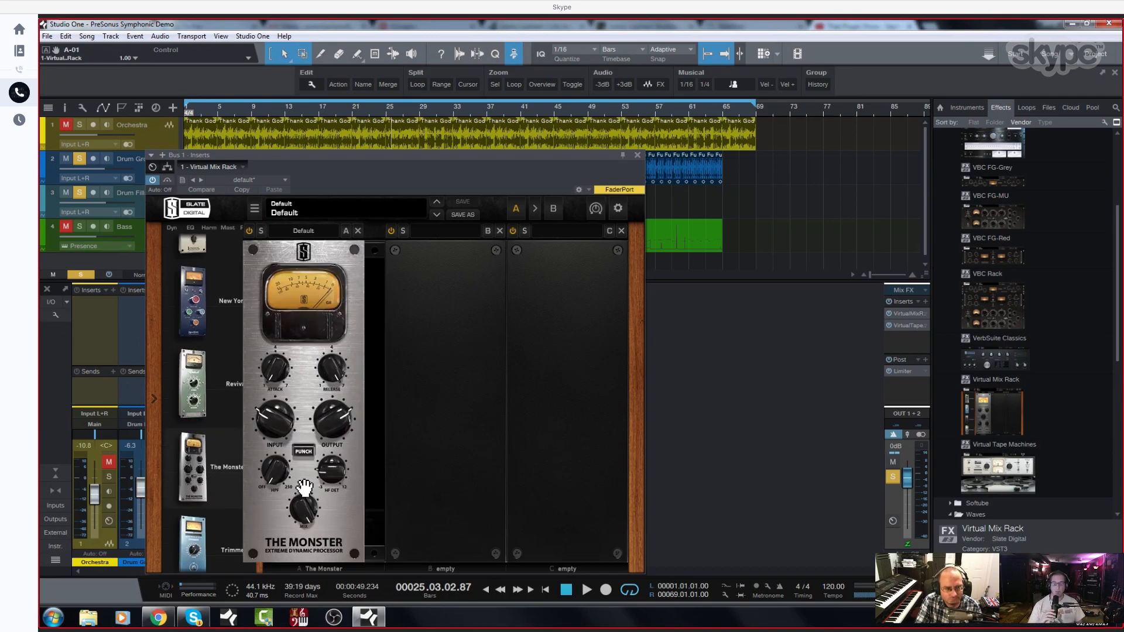
- Load the Drum Group Smasher preset on Bus 1's The Monster, set its mix to 100%, and close the plug-in
{"action": "left_click", "coordinate": [356, 233]}
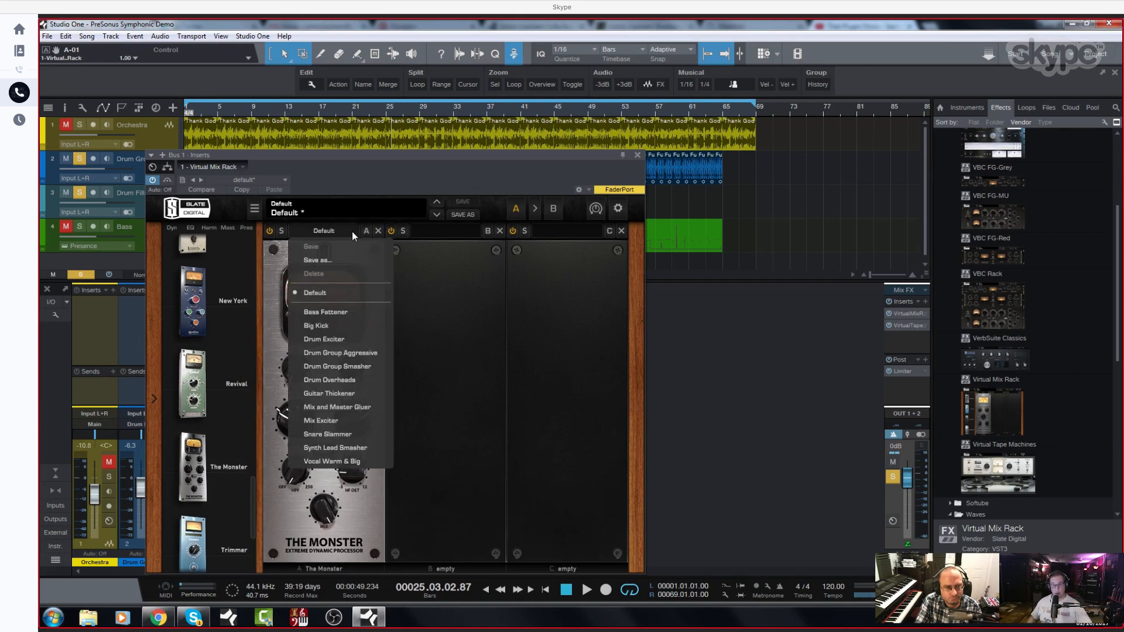
{"action": "left_click", "coordinate": [327, 368]}
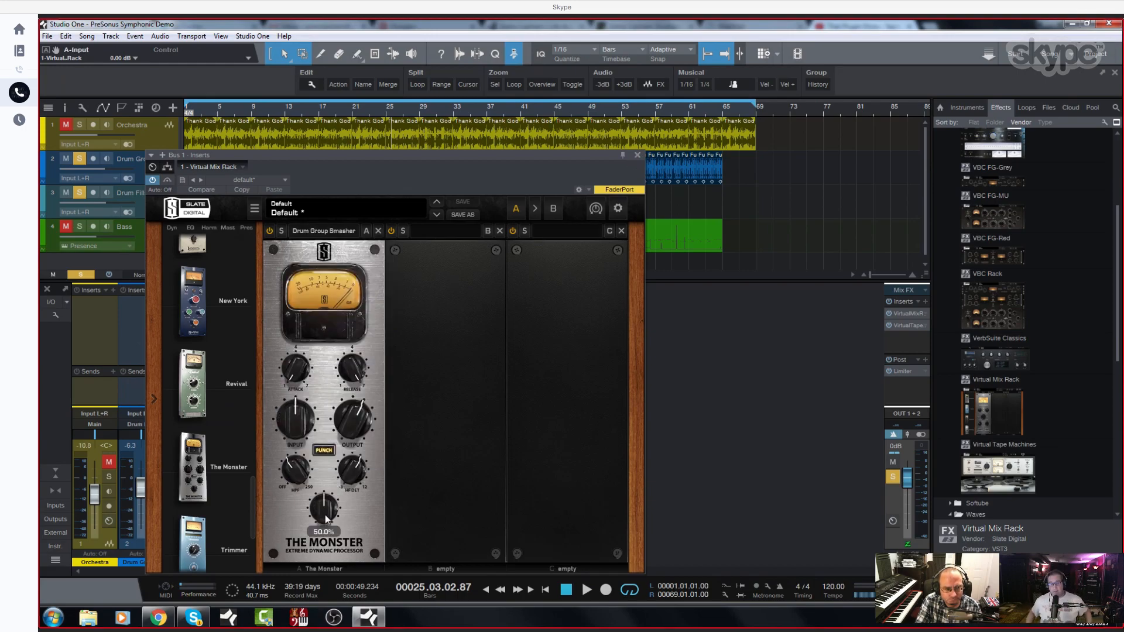
{"action": "mouse_move", "coordinate": [297, 468]}
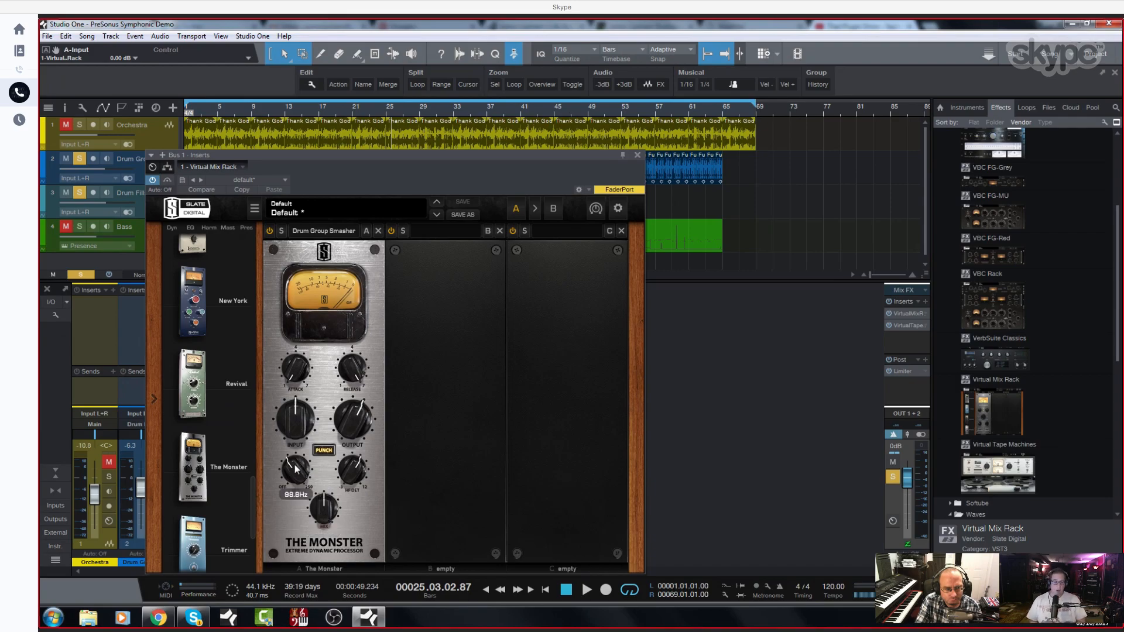
{"action": "left_click_drag", "start_coordinate": [296, 468], "coordinate": [346, 358]}
{"action": "left_click", "coordinate": [323, 508]}
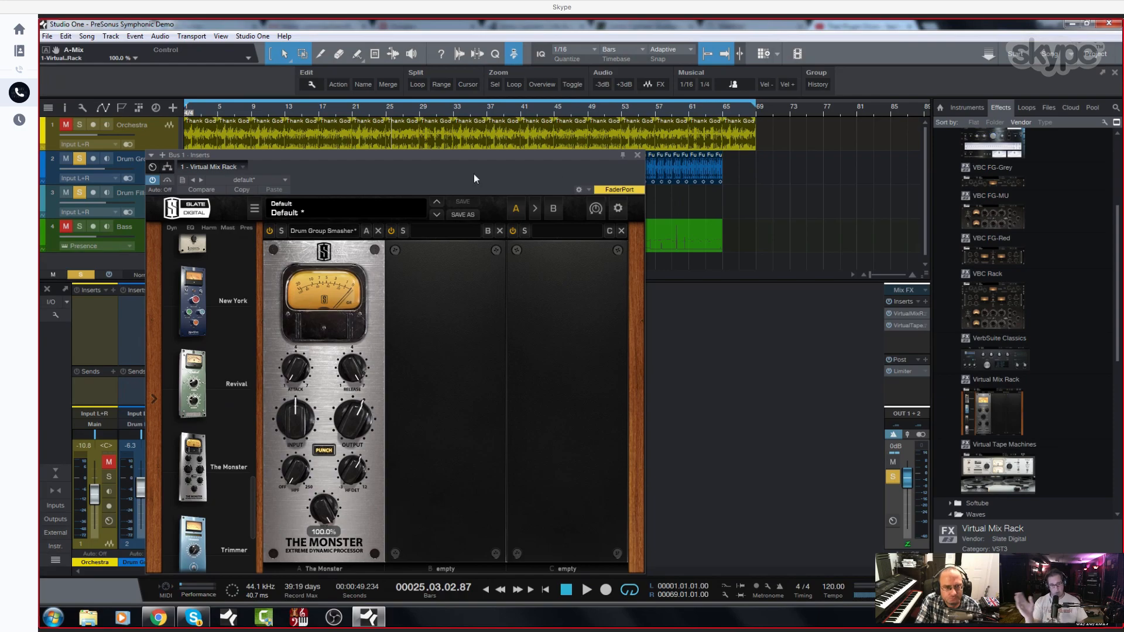
{"action": "left_click", "coordinate": [638, 155]}
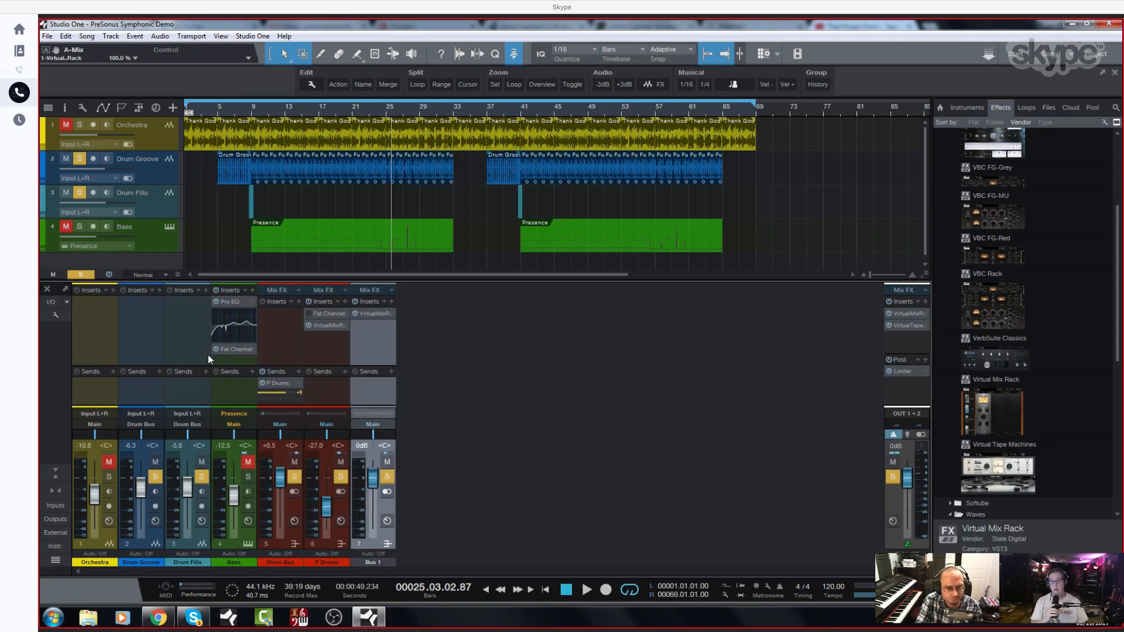
- Add a send from the Bass channel to Bus 1 at -0.2 dB and lower the Bus 1 fader to -27.0 dB
{"action": "left_click", "coordinate": [251, 371]}
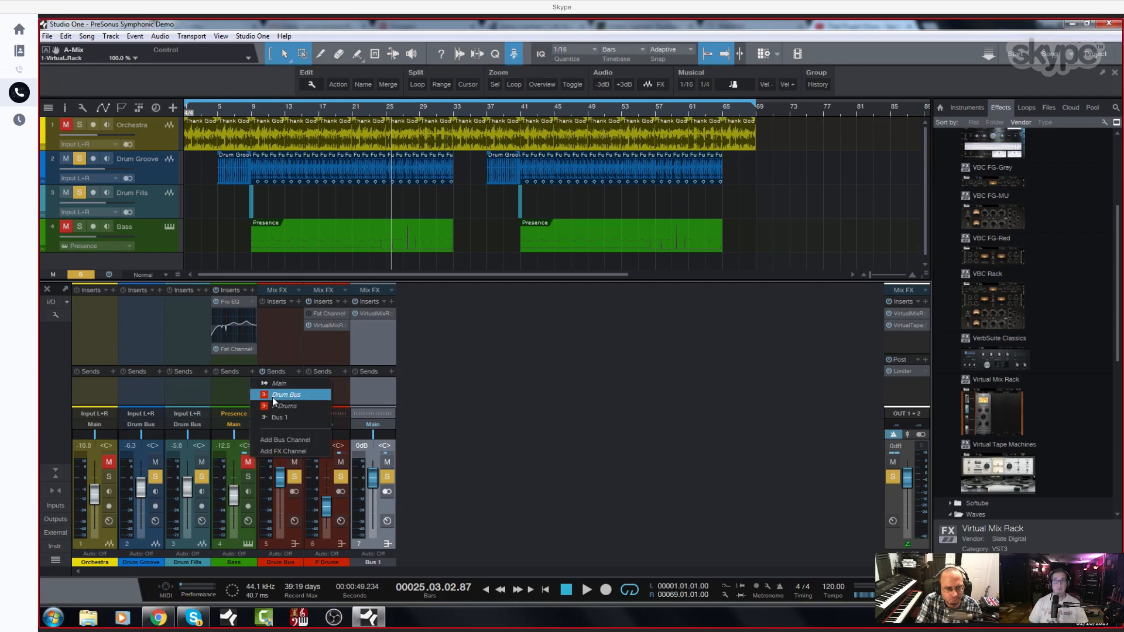
{"action": "left_click", "coordinate": [280, 417]}
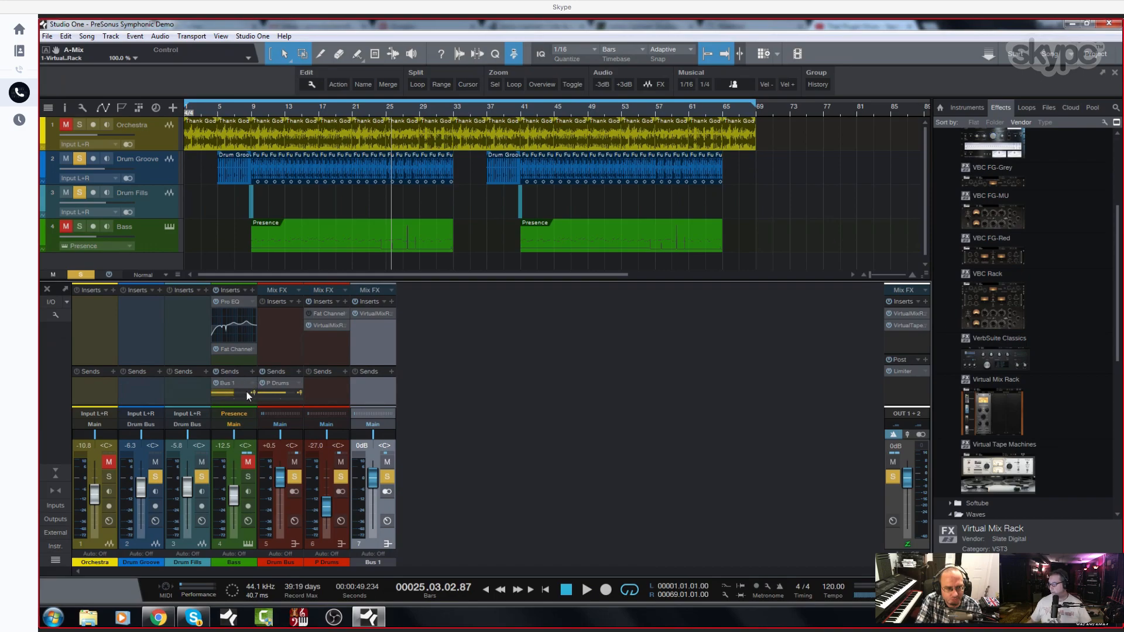
{"action": "left_click_drag", "start_coordinate": [247, 392], "coordinate": [238, 394]}
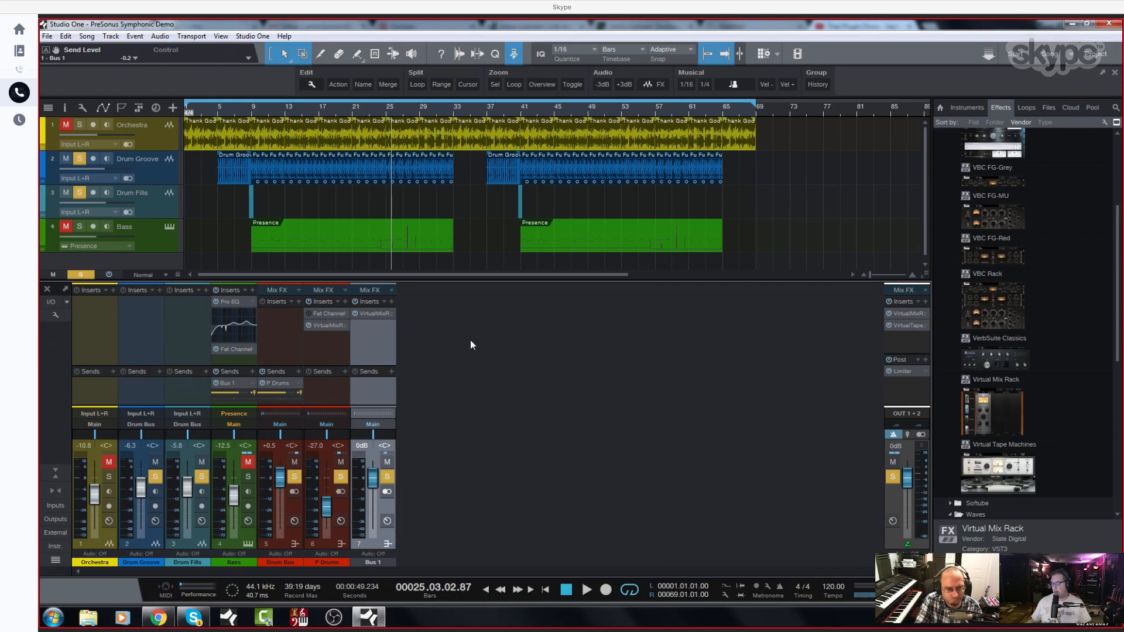
{"action": "left_click_drag", "start_coordinate": [372, 477], "coordinate": [372, 508]}
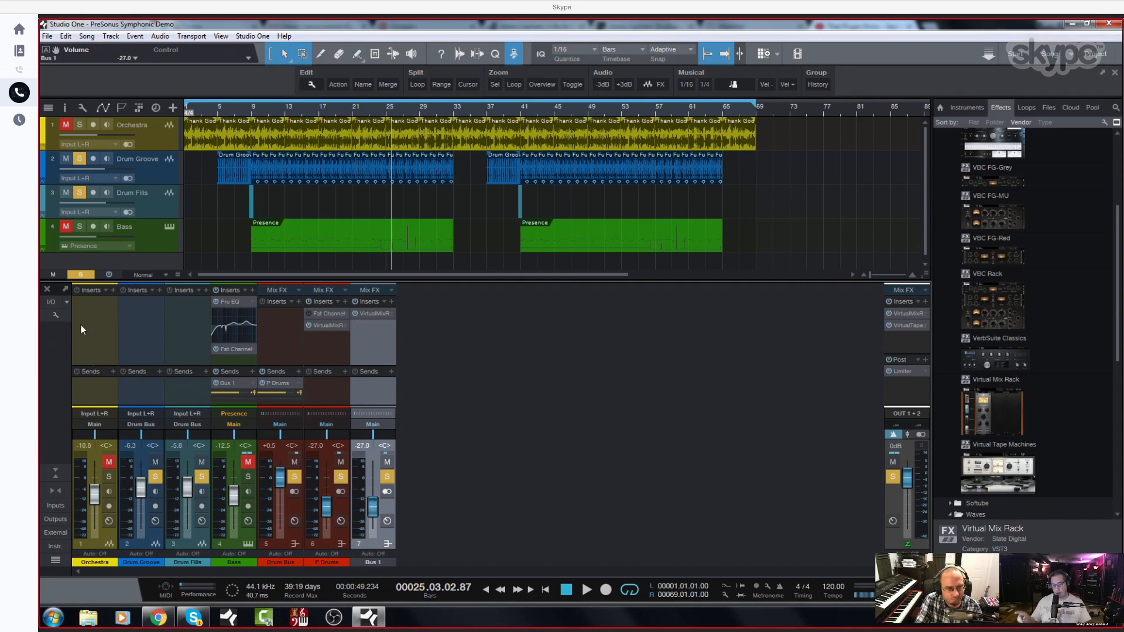
- Clear all active mutes and solos and colour the Bus 1 channel red
{"action": "left_click", "coordinate": [81, 275]}
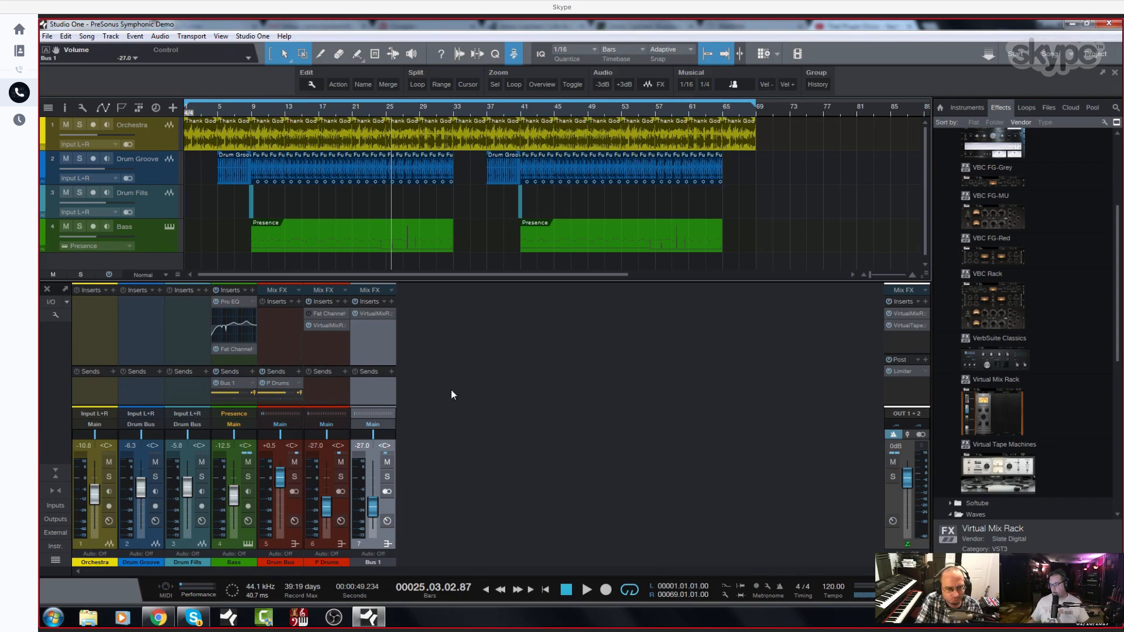
{"action": "left_click", "coordinate": [377, 562]}
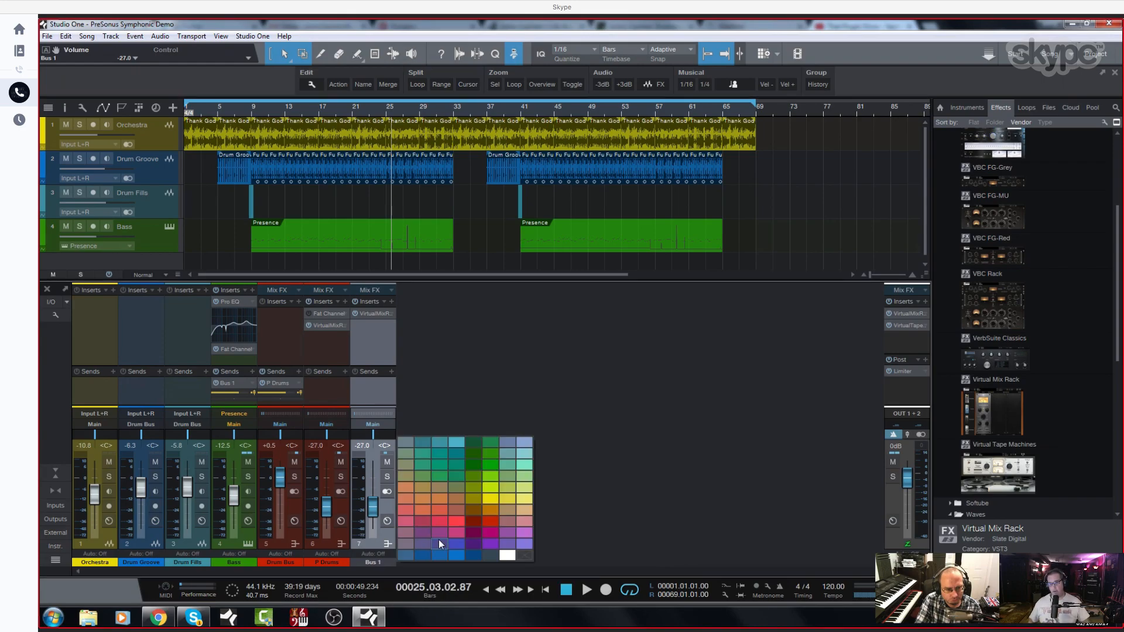
{"action": "left_click", "coordinate": [491, 520]}
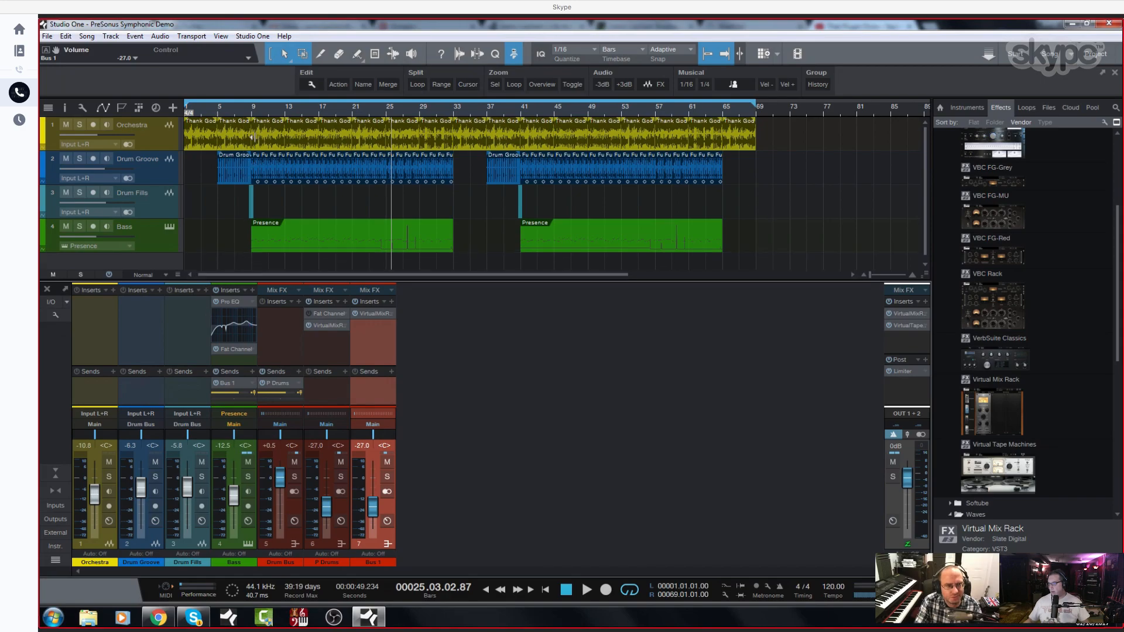
- Play the song from bar 8, solo the Bass and Bus 1 channels to hear them together, and stop playback
{"action": "left_click", "coordinate": [253, 114]}
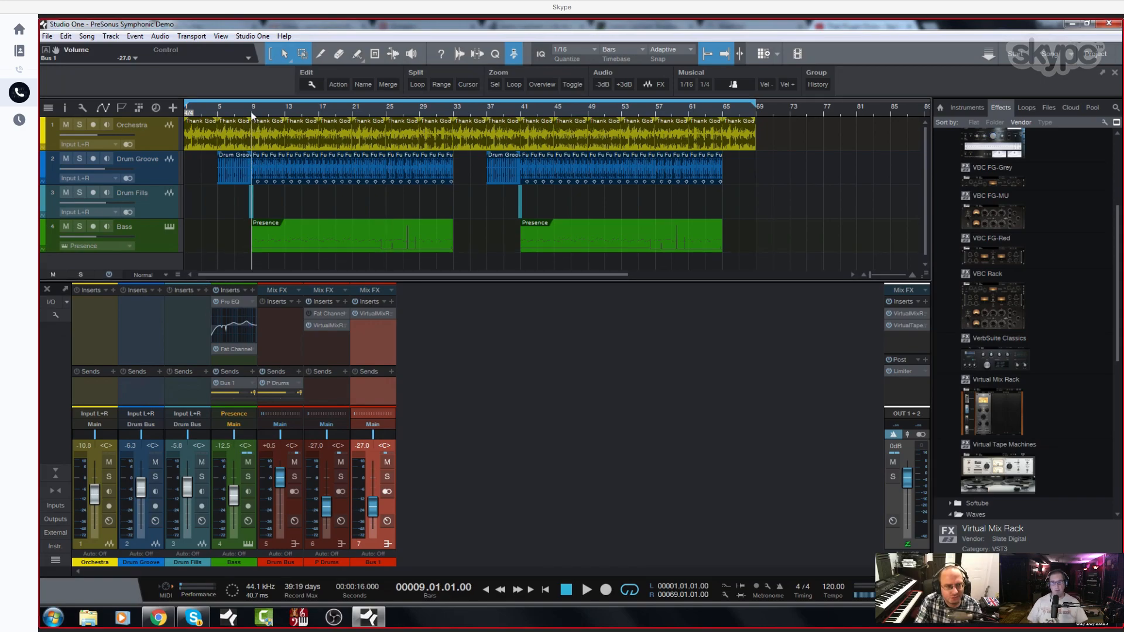
{"action": "left_click", "coordinate": [243, 114]}
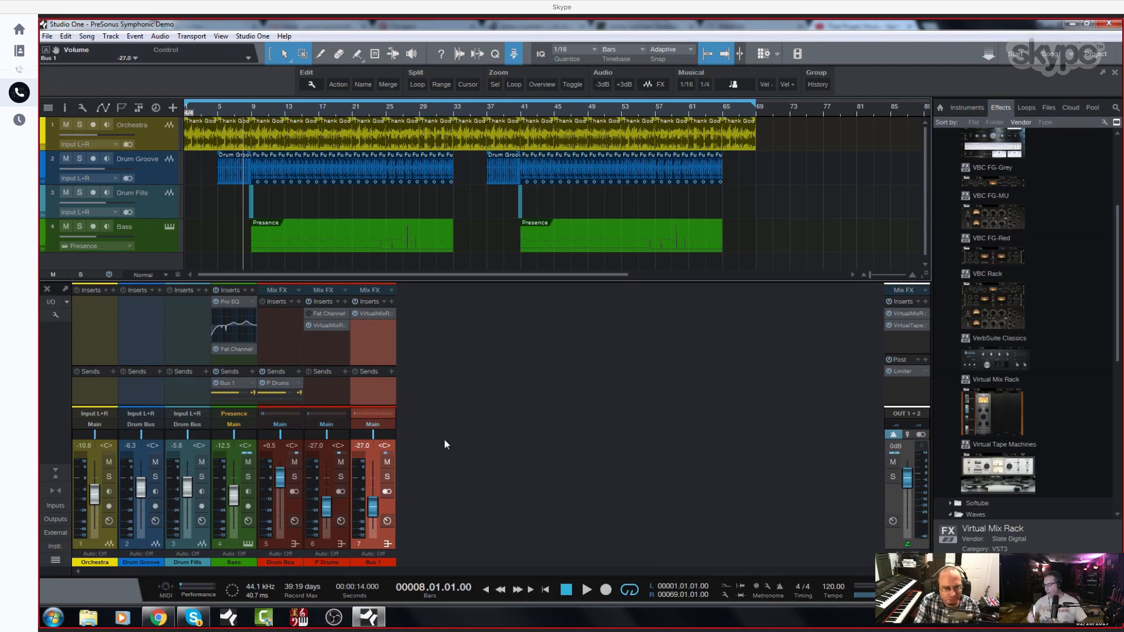
{"action": "key", "text": "space"}
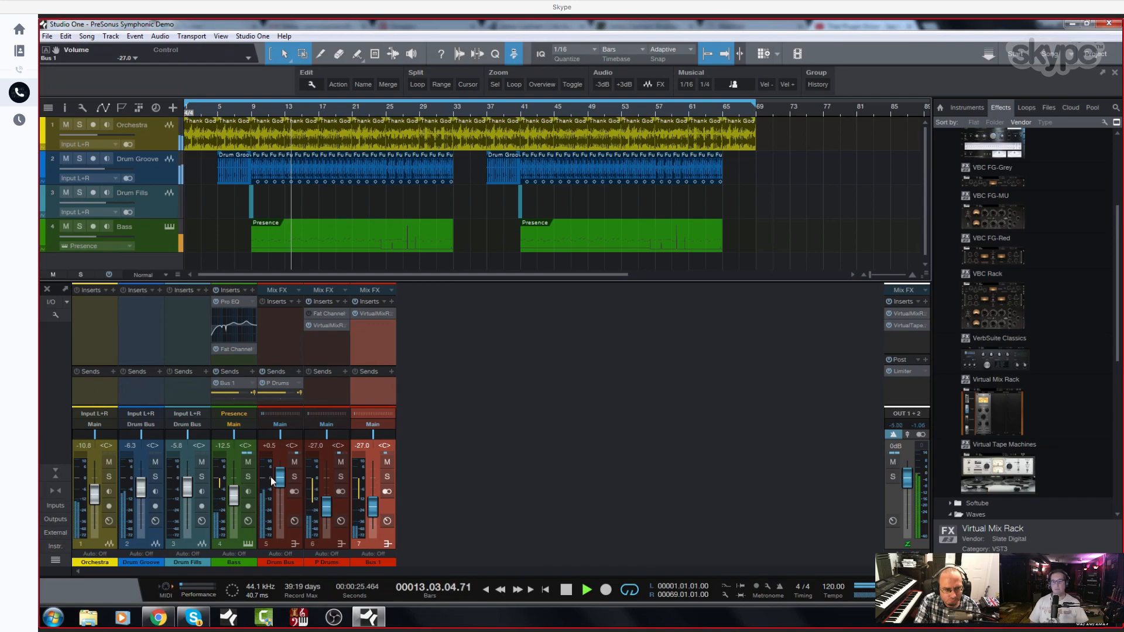
{"action": "left_click", "coordinate": [248, 476]}
{"action": "left_click", "coordinate": [386, 476]}
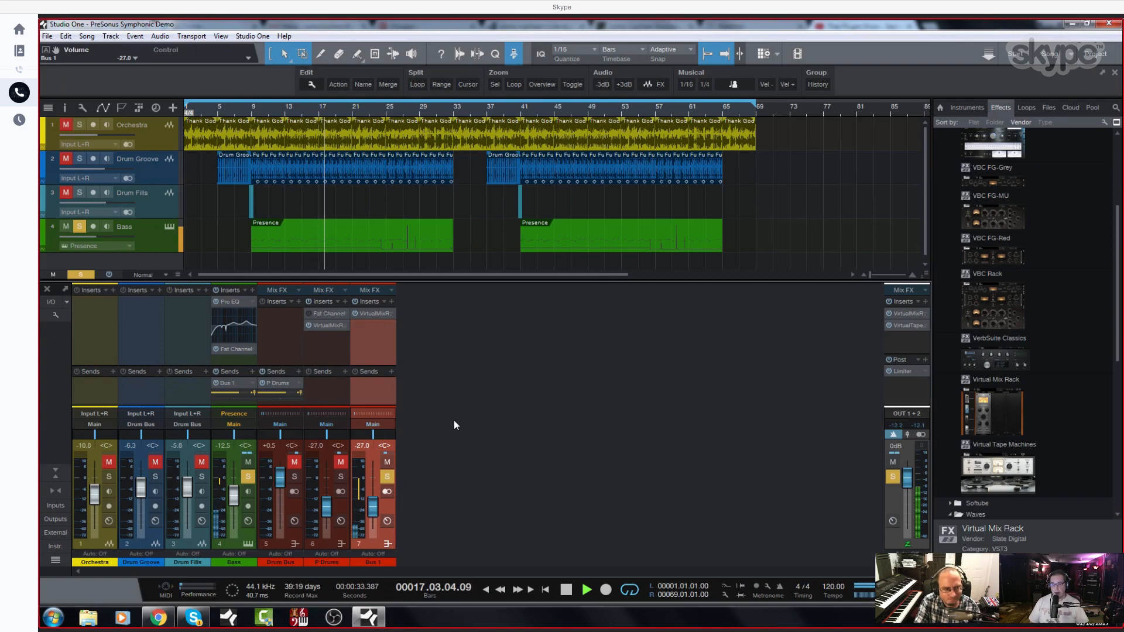
{"action": "key", "text": "space"}
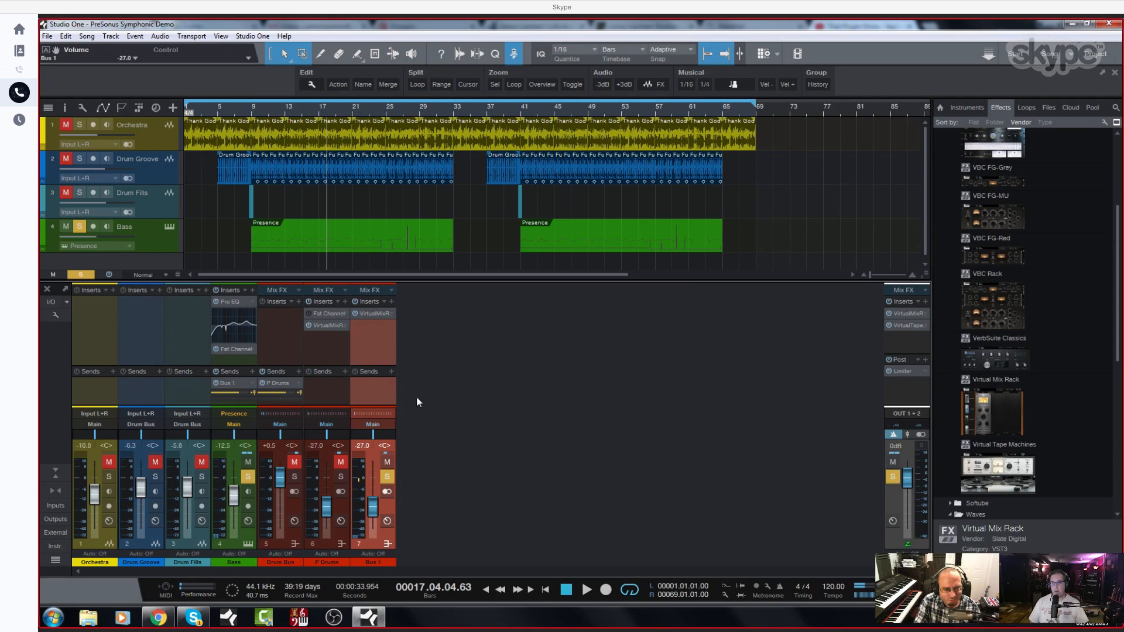
- Open Bus 1's Virtual Mix Rack, move its window clear of the mixer channels, and reduce The Monster's mix
{"action": "right_click", "coordinate": [391, 314]}
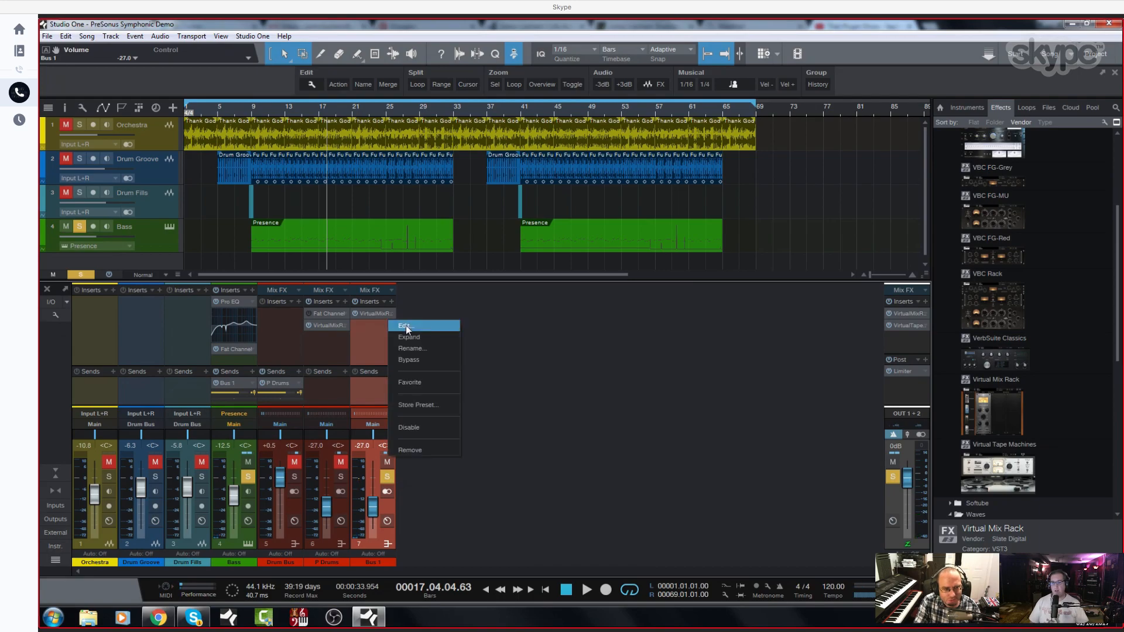
{"action": "left_click", "coordinate": [408, 328]}
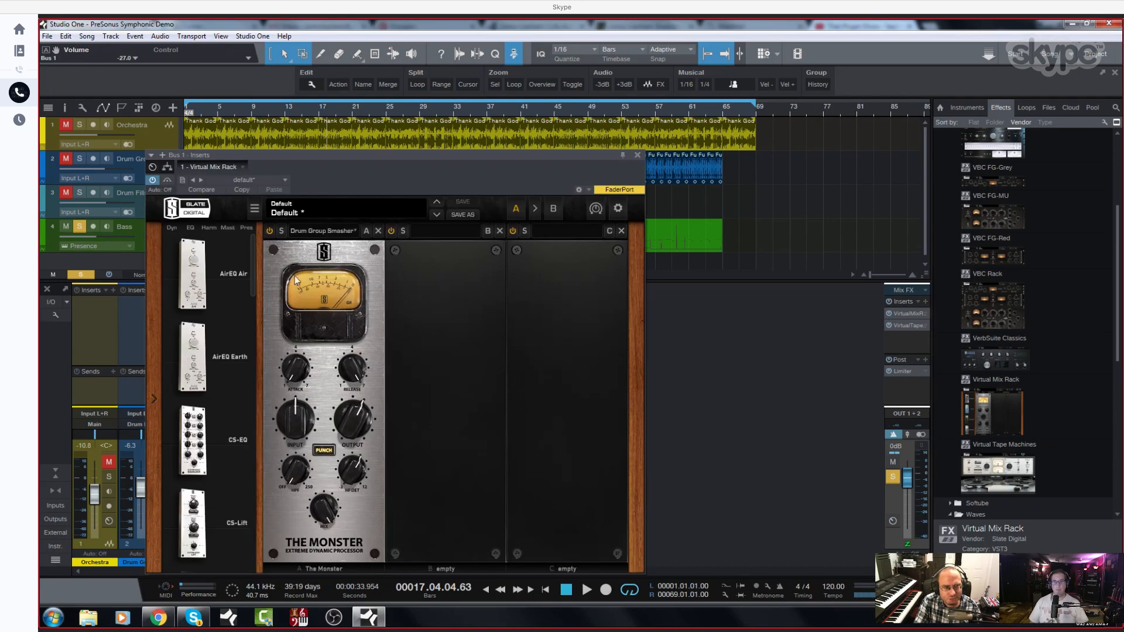
{"action": "left_click_drag", "start_coordinate": [445, 157], "coordinate": [629, 129]}
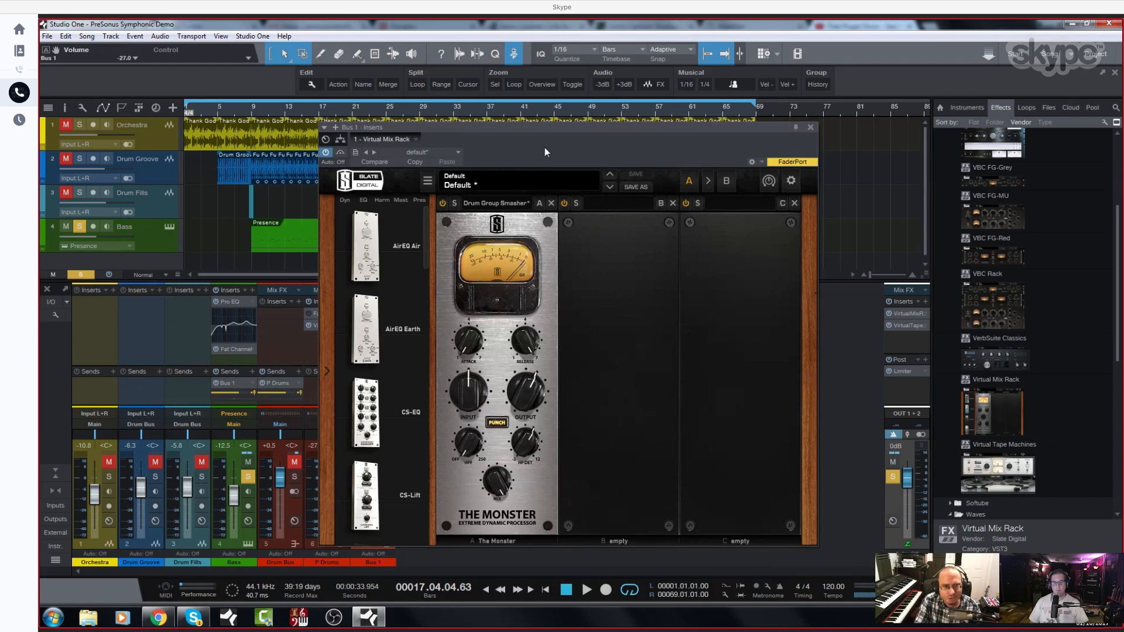
{"action": "left_click_drag", "start_coordinate": [552, 125], "coordinate": [684, 140]}
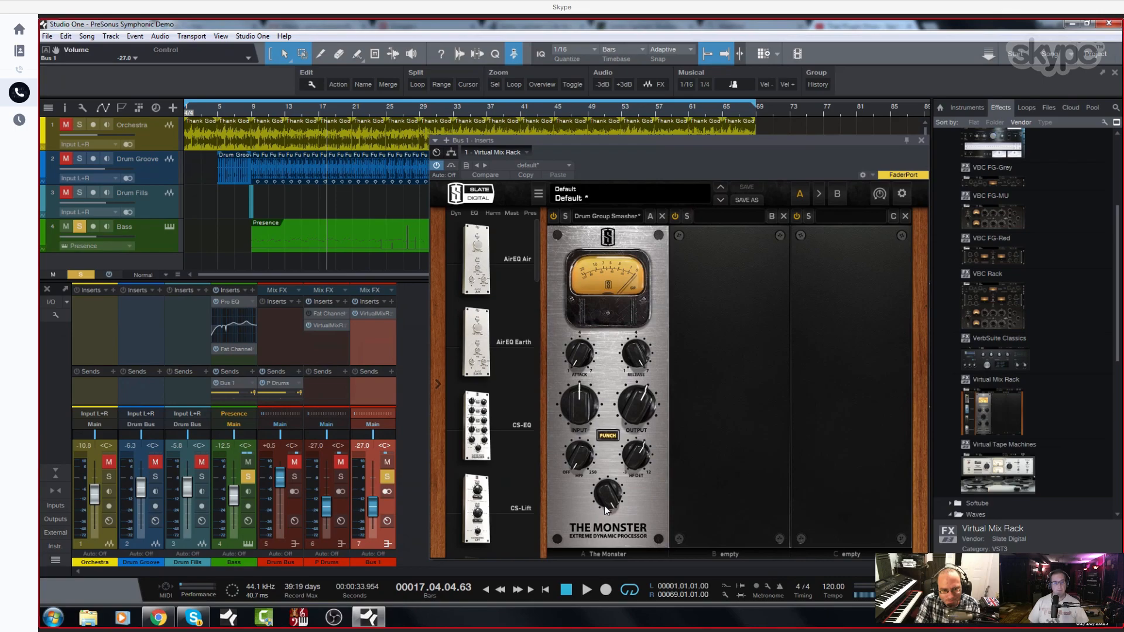
{"action": "mouse_move", "coordinate": [608, 498]}
{"action": "left_click_drag", "start_coordinate": [609, 499], "coordinate": [611, 530]}
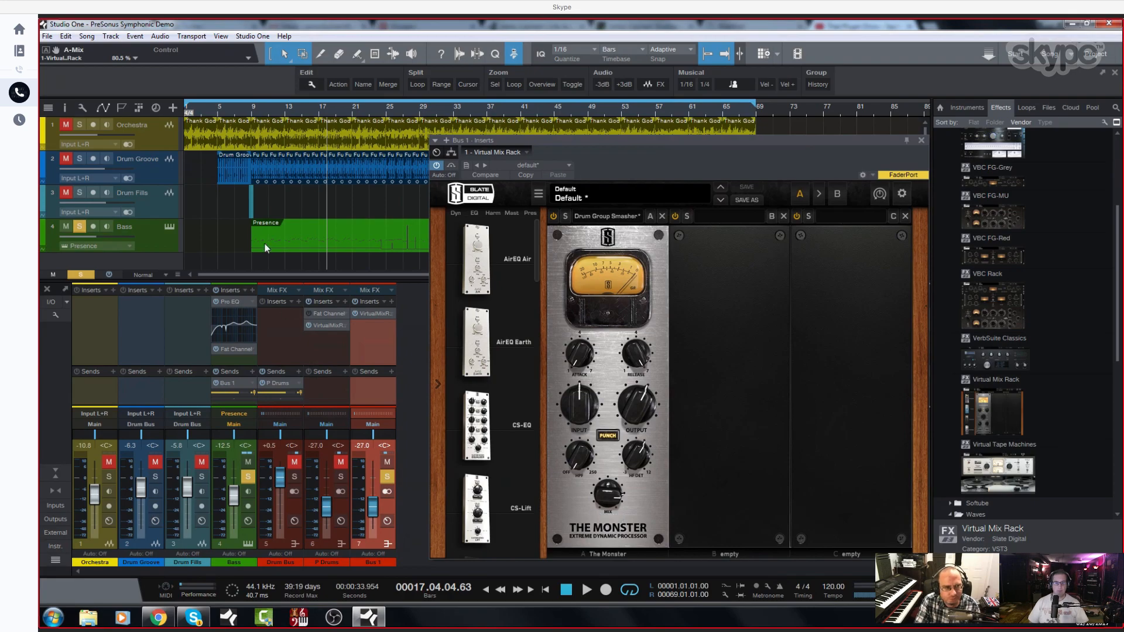
- Play the soloed bass from bar 8 and reduce the reverb mix in its Presence instrument to about 6%
{"action": "left_click", "coordinate": [246, 107]}
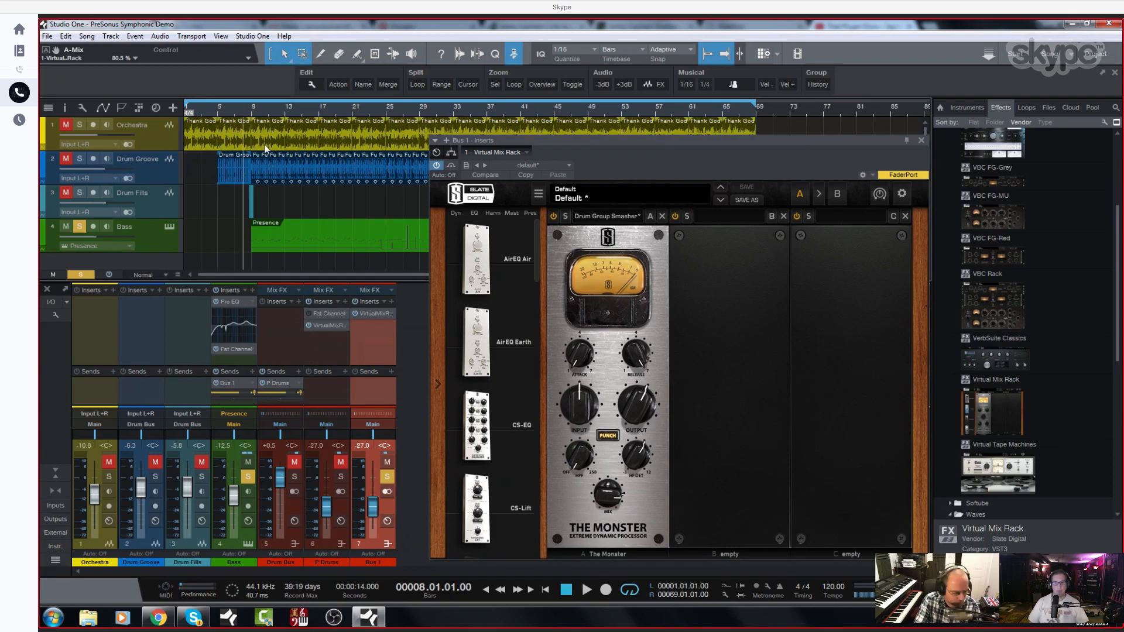
{"action": "key", "text": "space"}
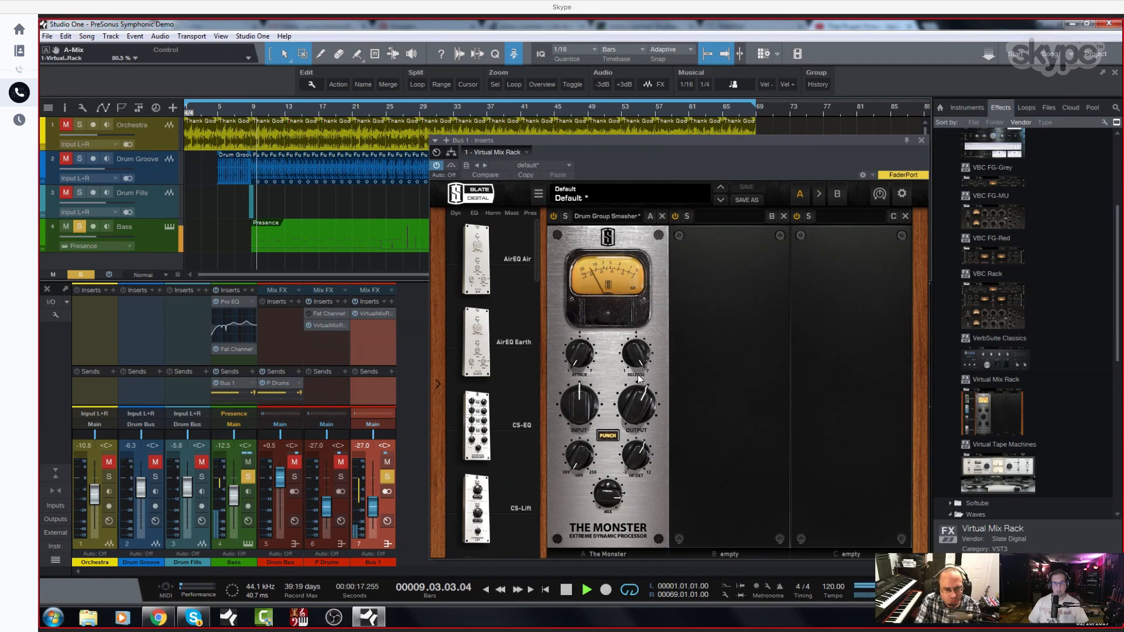
{"action": "left_click", "coordinate": [170, 226]}
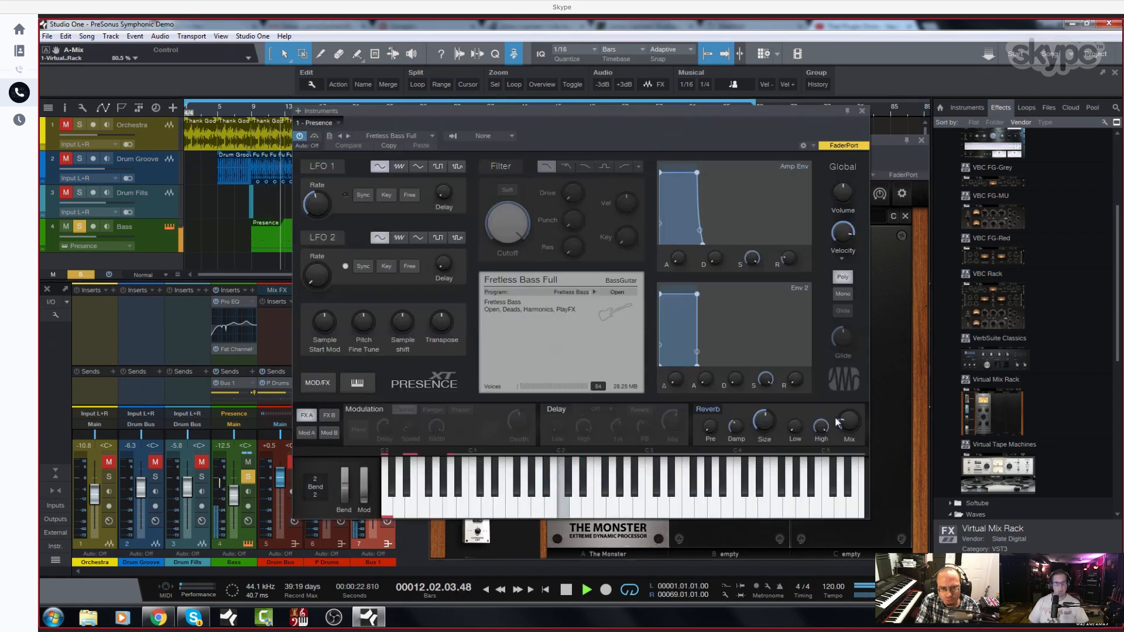
{"action": "left_click_drag", "start_coordinate": [848, 421], "coordinate": [847, 438]}
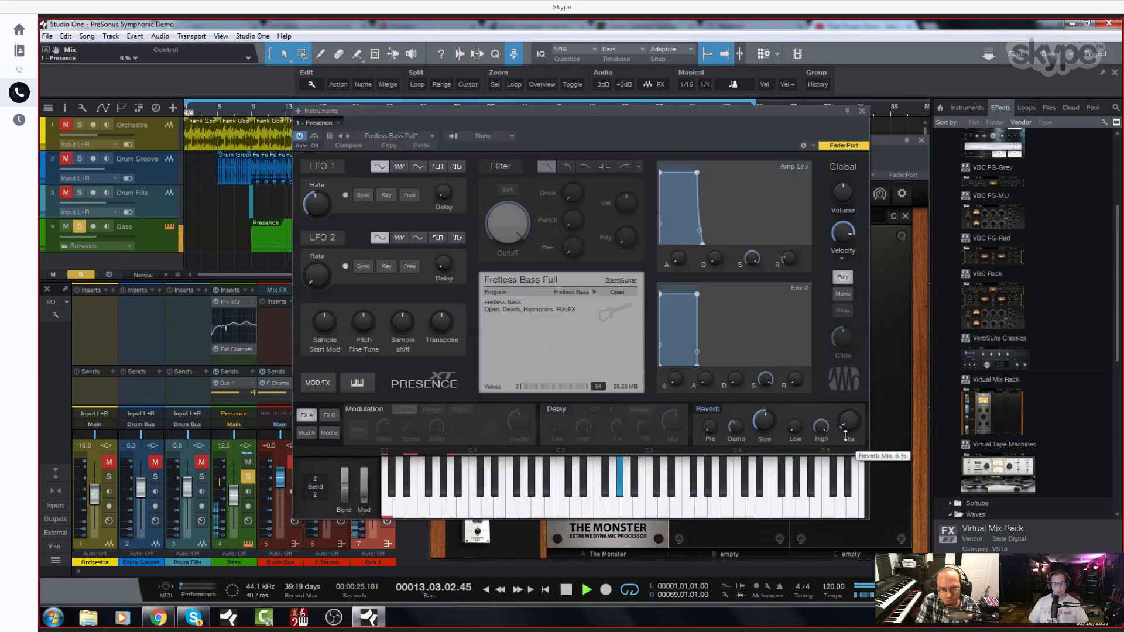
{"action": "left_click", "coordinate": [863, 111]}
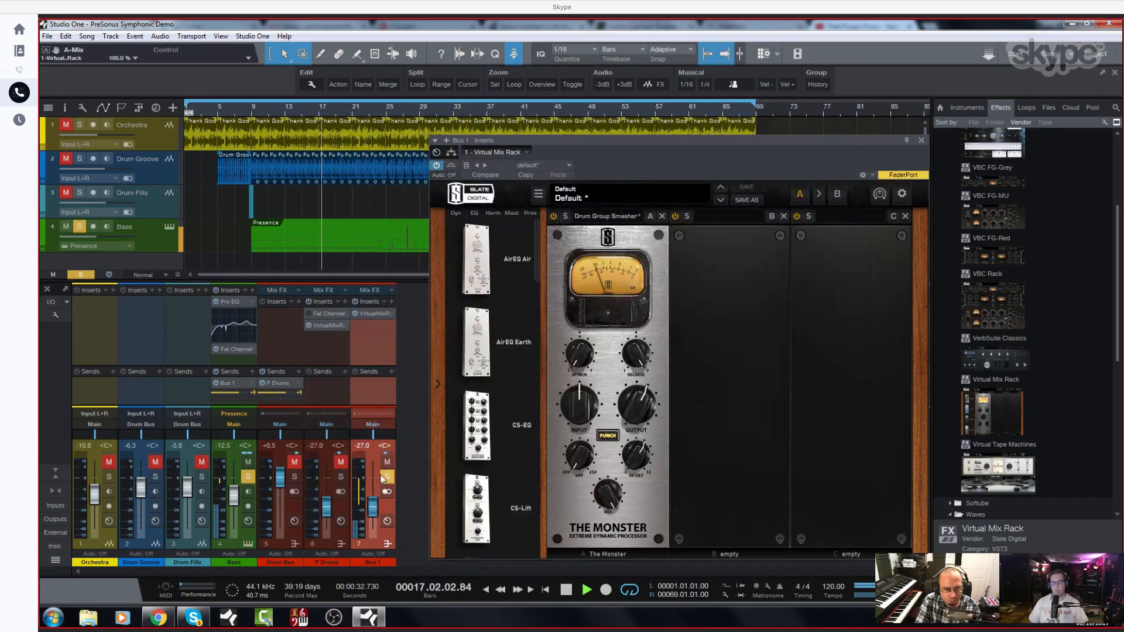
- Clear all solos to hear the parallel bass within the full mix, and stop playback
{"action": "left_click", "coordinate": [87, 276]}
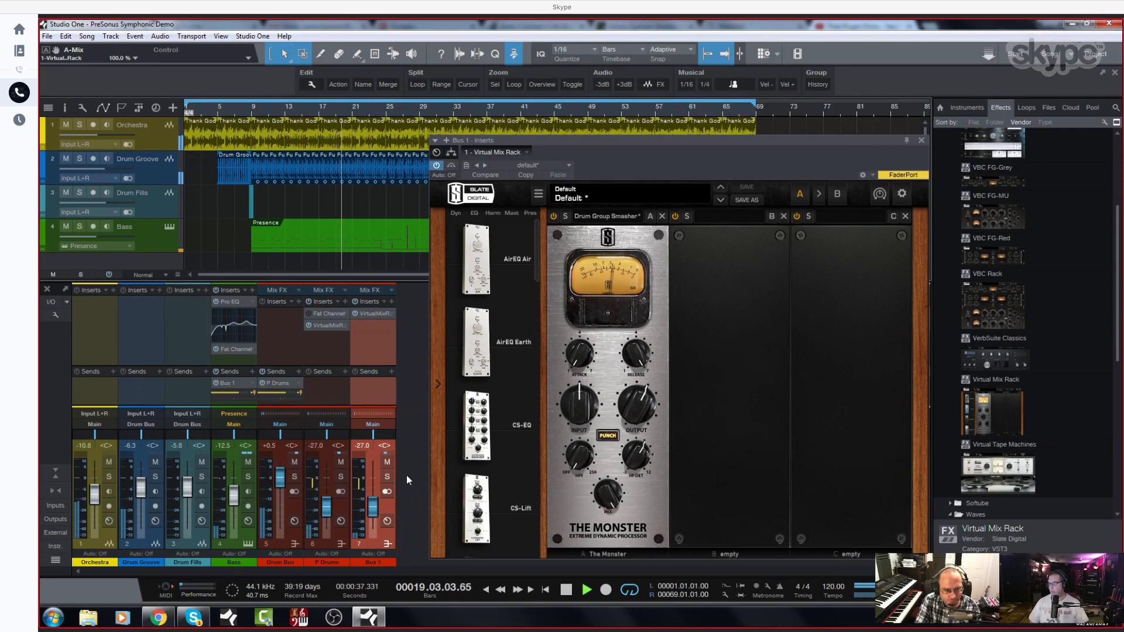
{"action": "key", "text": "space"}
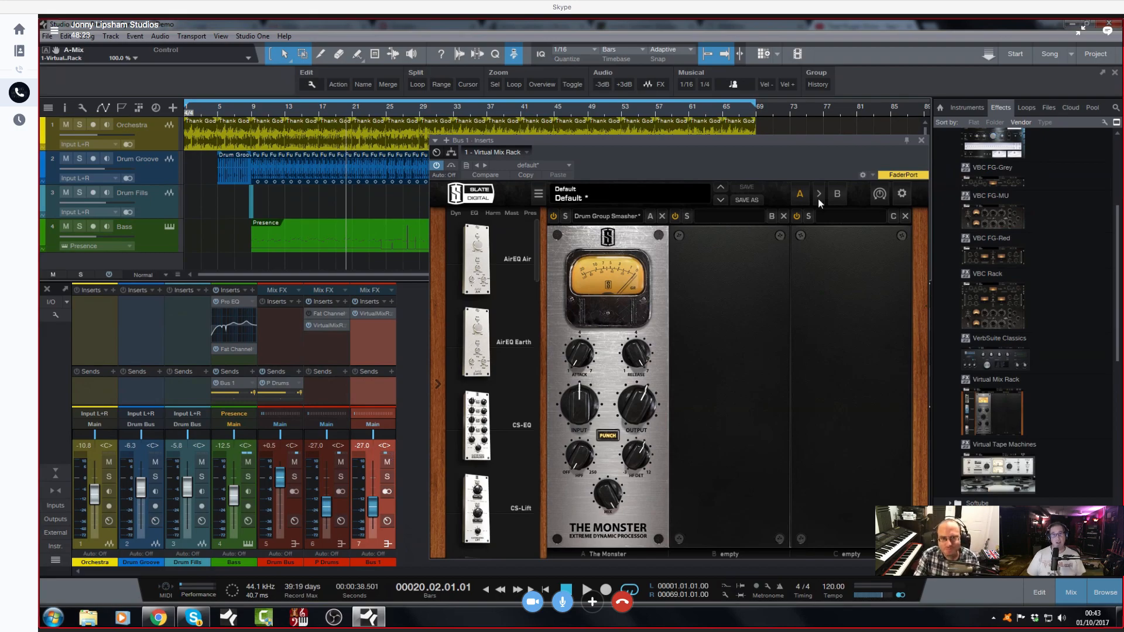
- Close Bus 1's Virtual Mix Rack window and save the song
{"action": "left_click", "coordinate": [920, 141]}
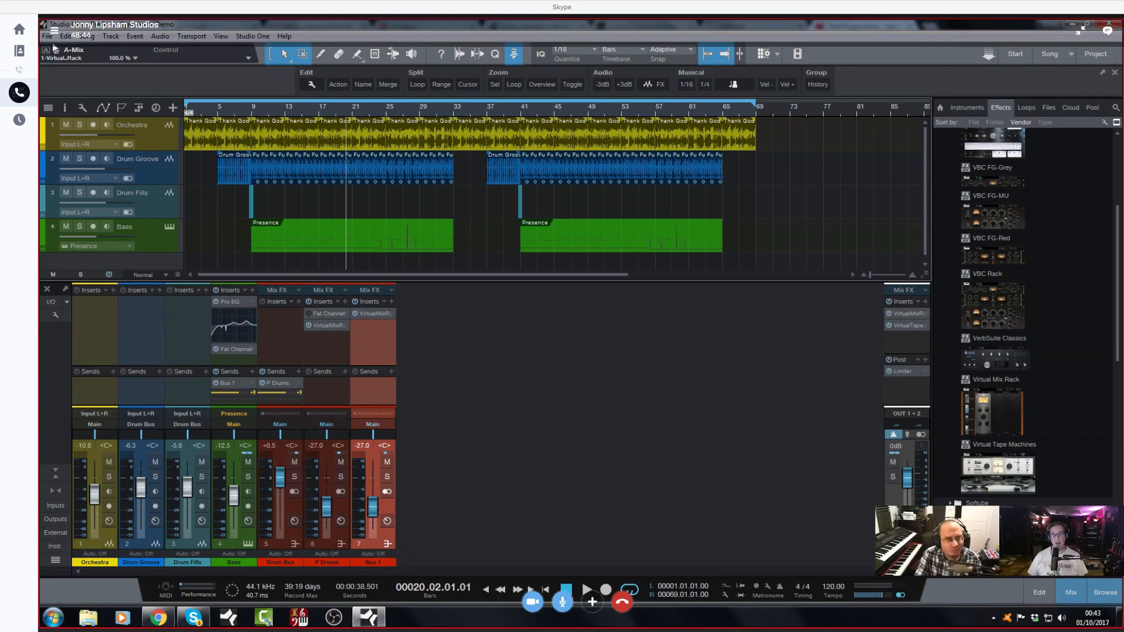
{"action": "left_click", "coordinate": [47, 36]}
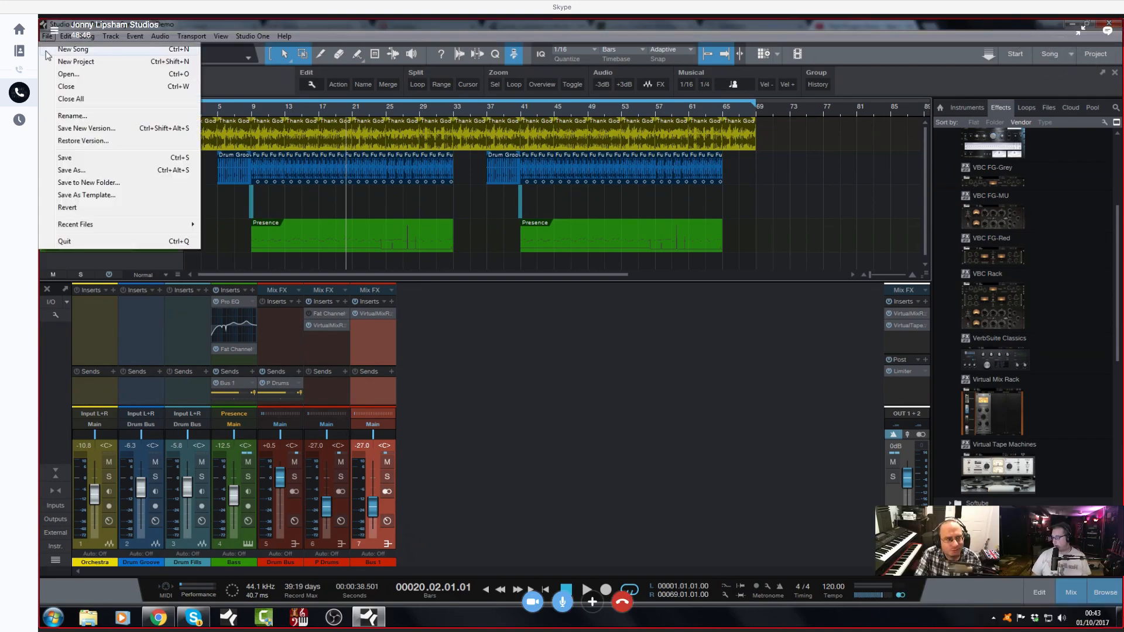
{"action": "left_click", "coordinate": [65, 157]}
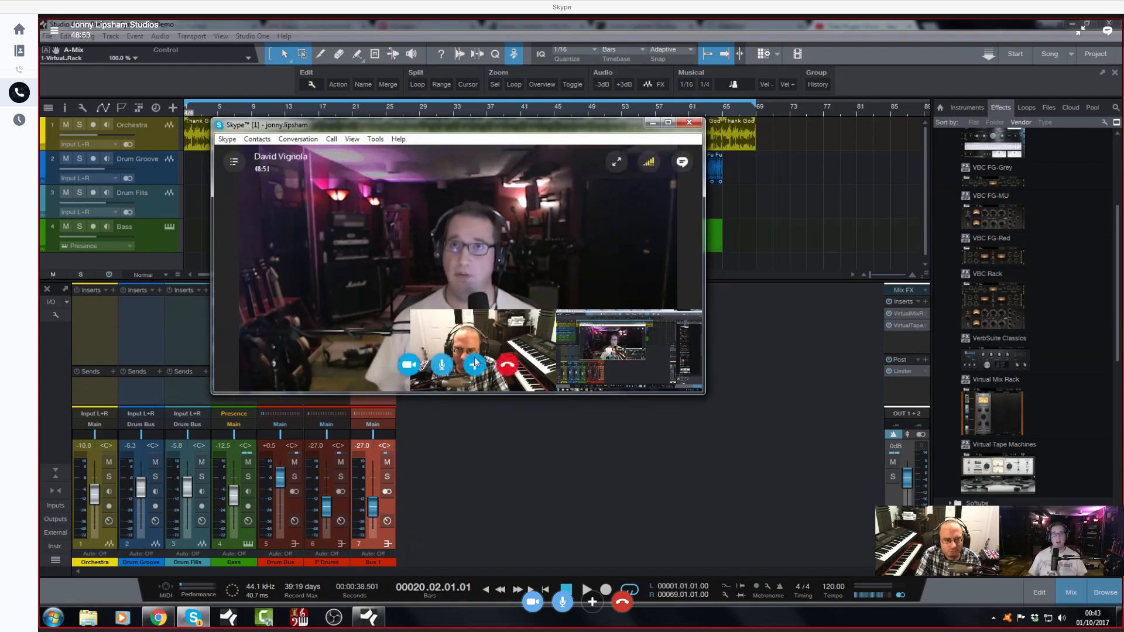
- Stop screen sharing in the Skype call, leave full-screen view and minimise the Skype window to reveal Studio One
{"action": "left_click", "coordinate": [474, 365]}
{"action": "left_click", "coordinate": [451, 248]}
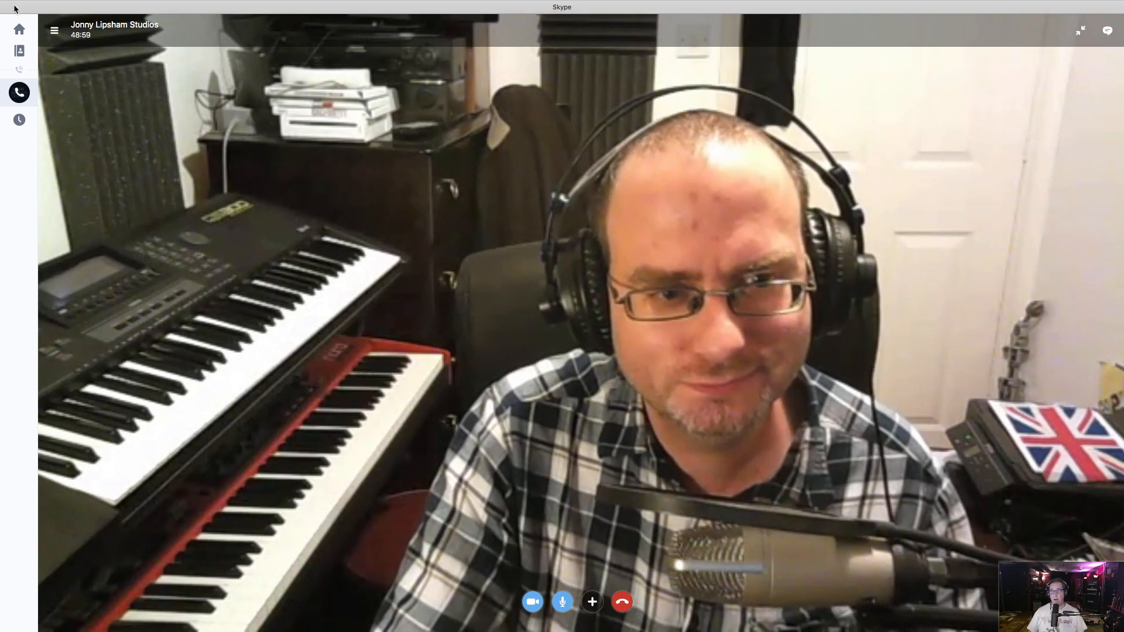
{"action": "left_click", "coordinate": [34, 19]}
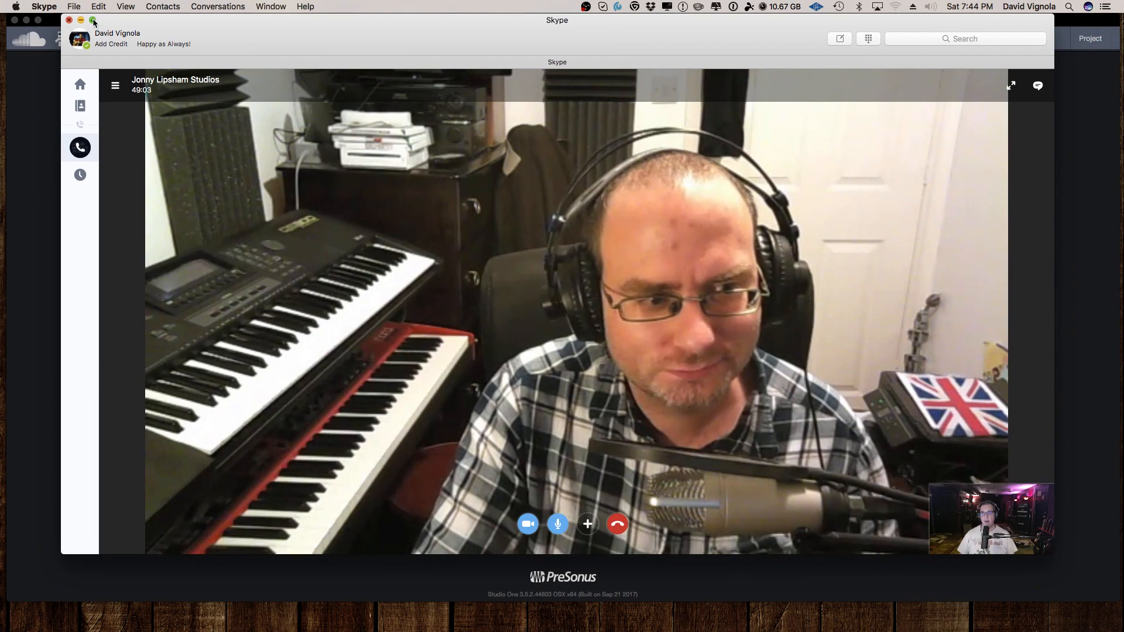
{"action": "left_click", "coordinate": [81, 21]}
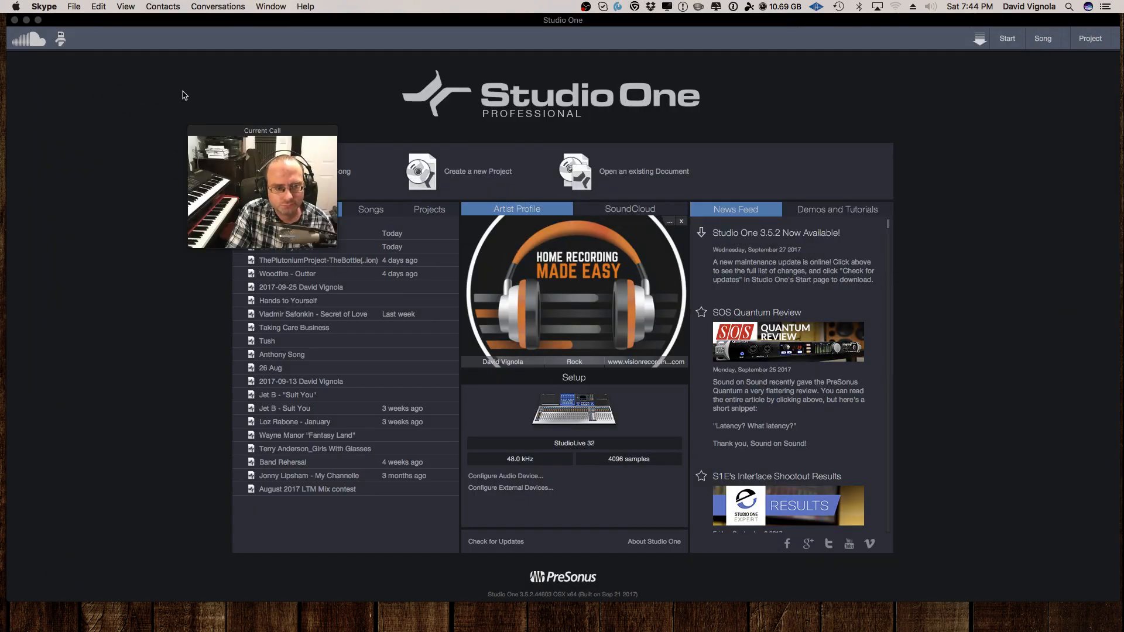
- Open the recent song Secret of Love in Studio One and move the call preview clear of the arrangement
{"action": "left_click_drag", "start_coordinate": [287, 176], "coordinate": [182, 142]}
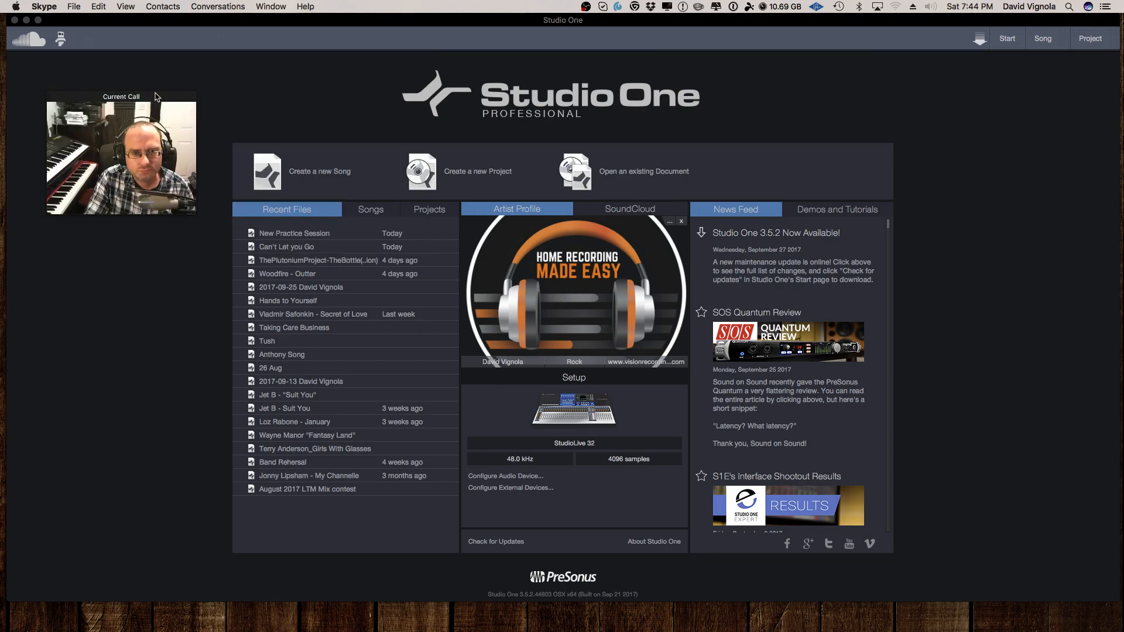
{"action": "left_click_drag", "start_coordinate": [155, 97], "coordinate": [1122, 143]}
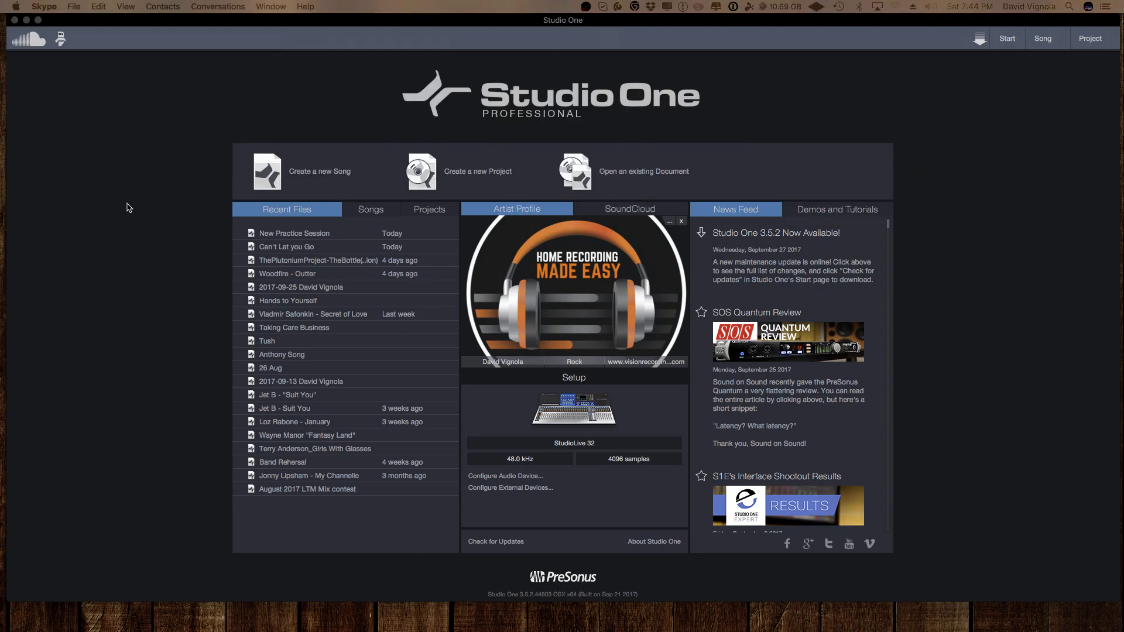
{"action": "left_click", "coordinate": [240, 244]}
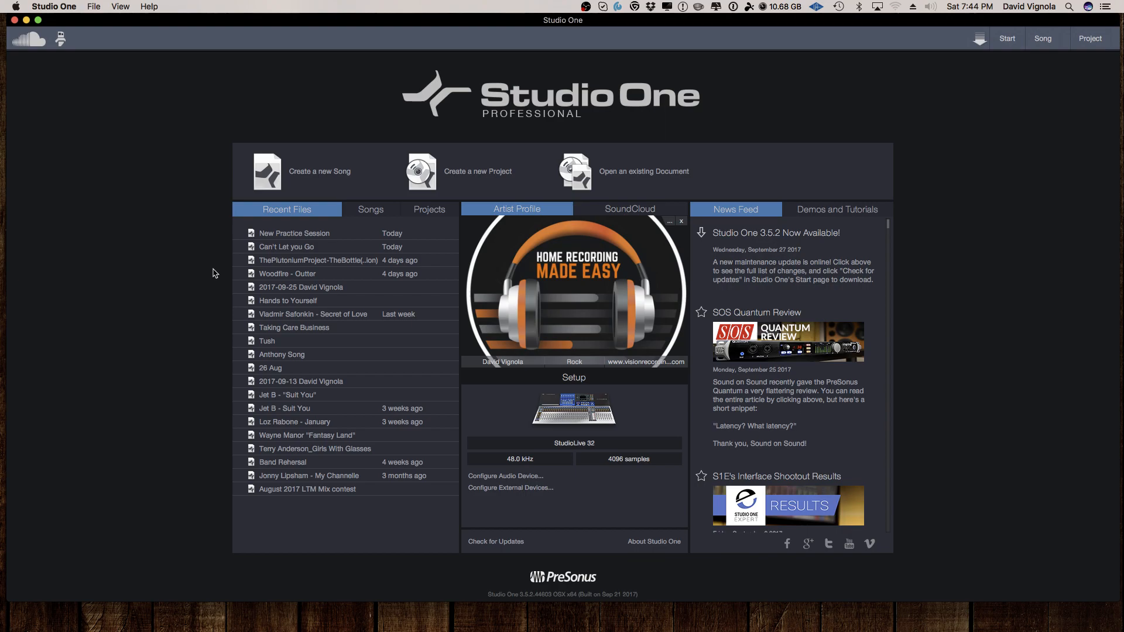
{"action": "left_click", "coordinate": [272, 317]}
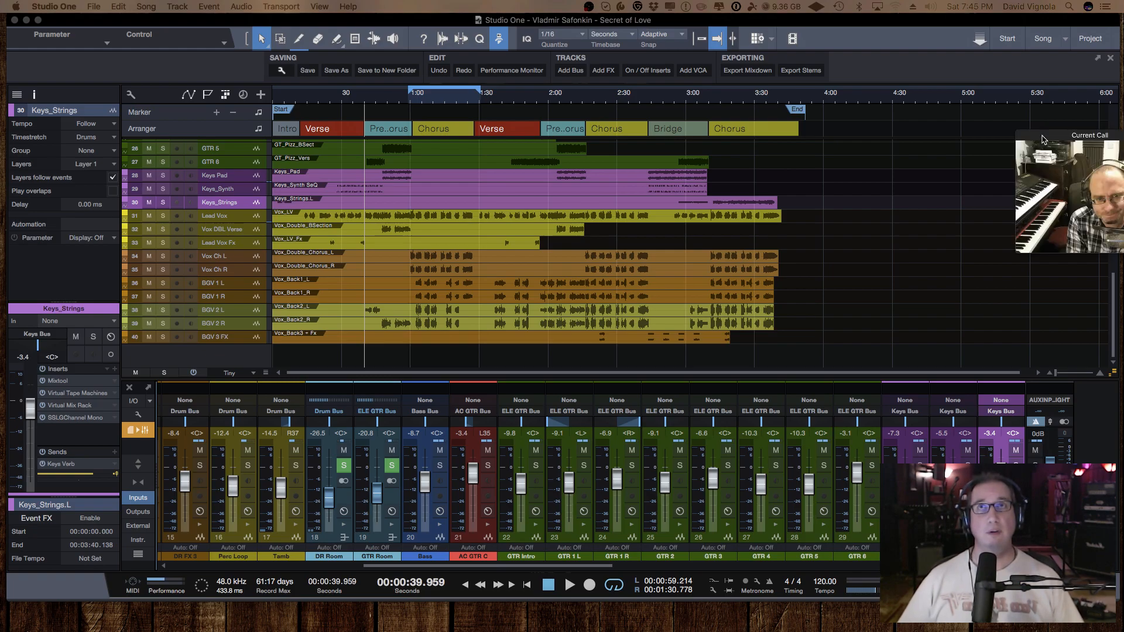
{"action": "left_click_drag", "start_coordinate": [1043, 140], "coordinate": [984, 29]}
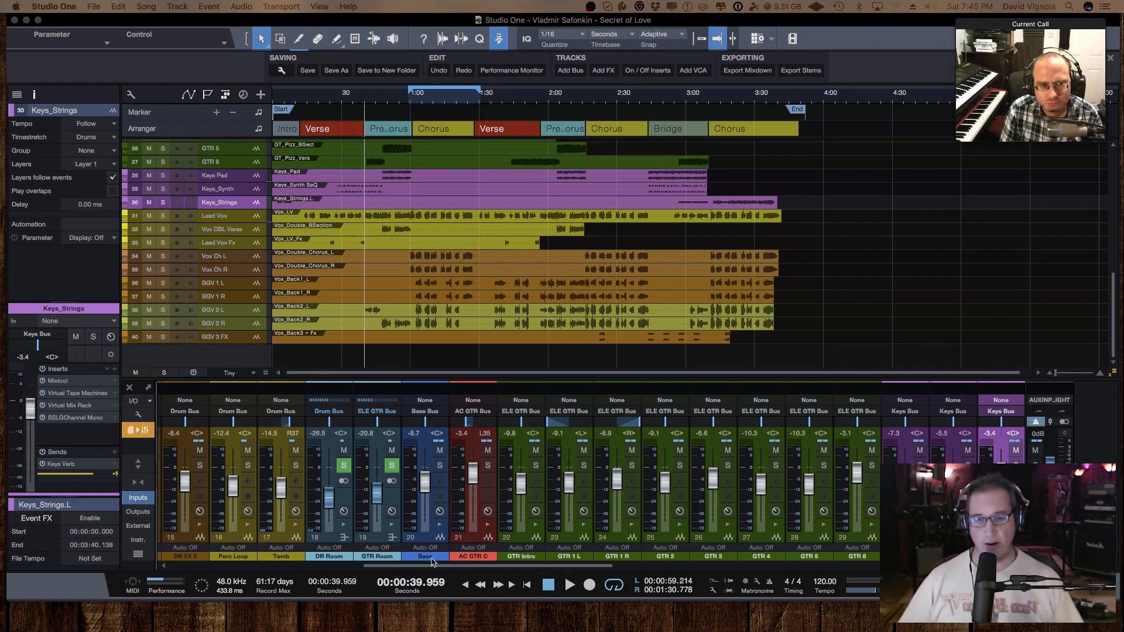
- Review the mixer's tracks, effects returns and parallel buses, and select the instrument buses from Drum Bus through BGV Bus
{"action": "left_click_drag", "start_coordinate": [430, 569], "coordinate": [835, 583]}
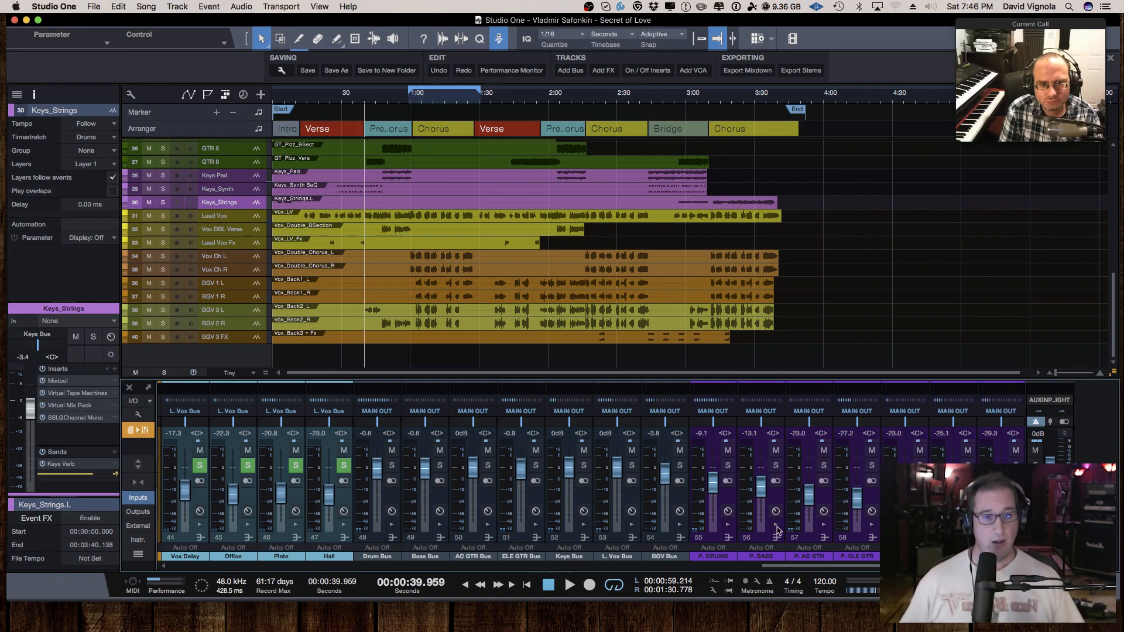
{"action": "left_click_drag", "start_coordinate": [741, 564], "coordinate": [364, 576]}
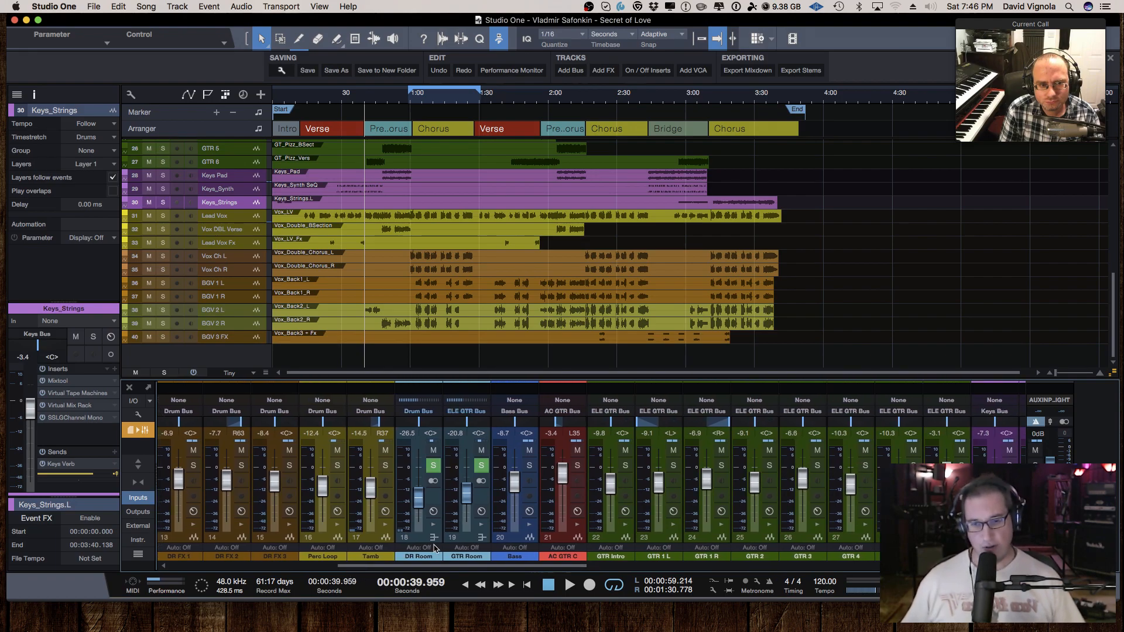
{"action": "left_click_drag", "start_coordinate": [432, 570], "coordinate": [598, 577]}
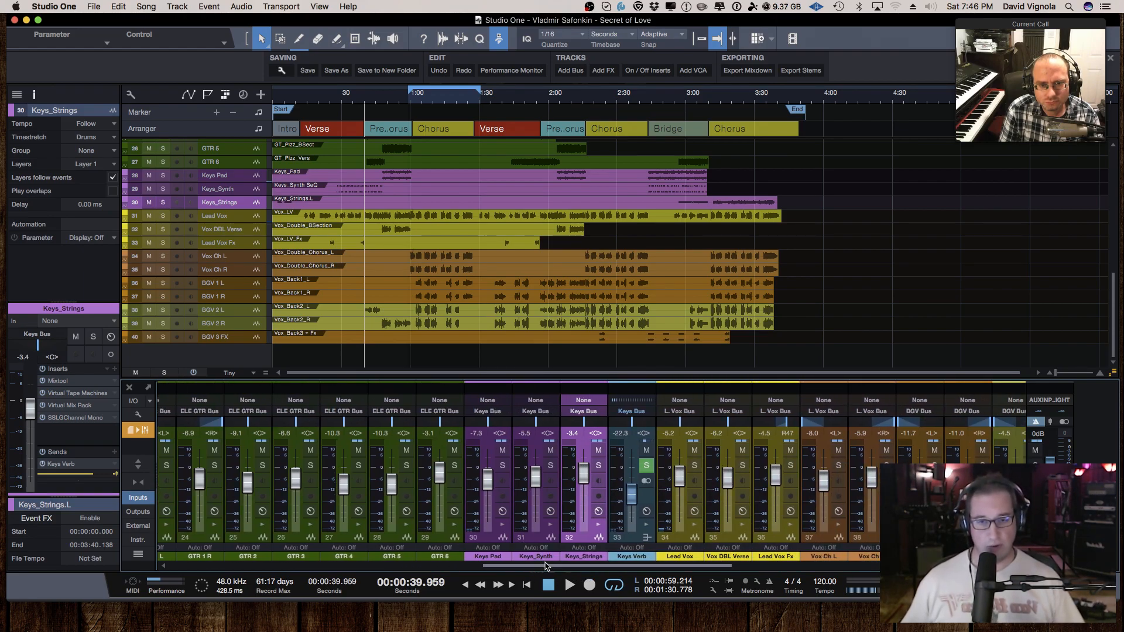
{"action": "left_click_drag", "start_coordinate": [546, 564], "coordinate": [604, 568]}
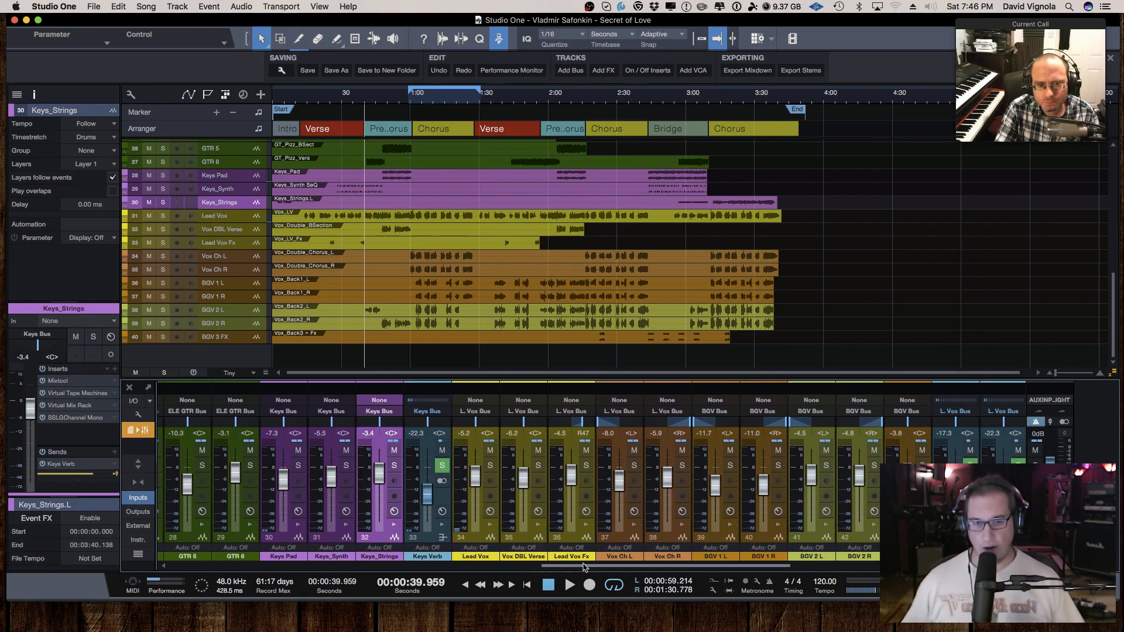
{"action": "left_click_drag", "start_coordinate": [583, 566], "coordinate": [850, 581]}
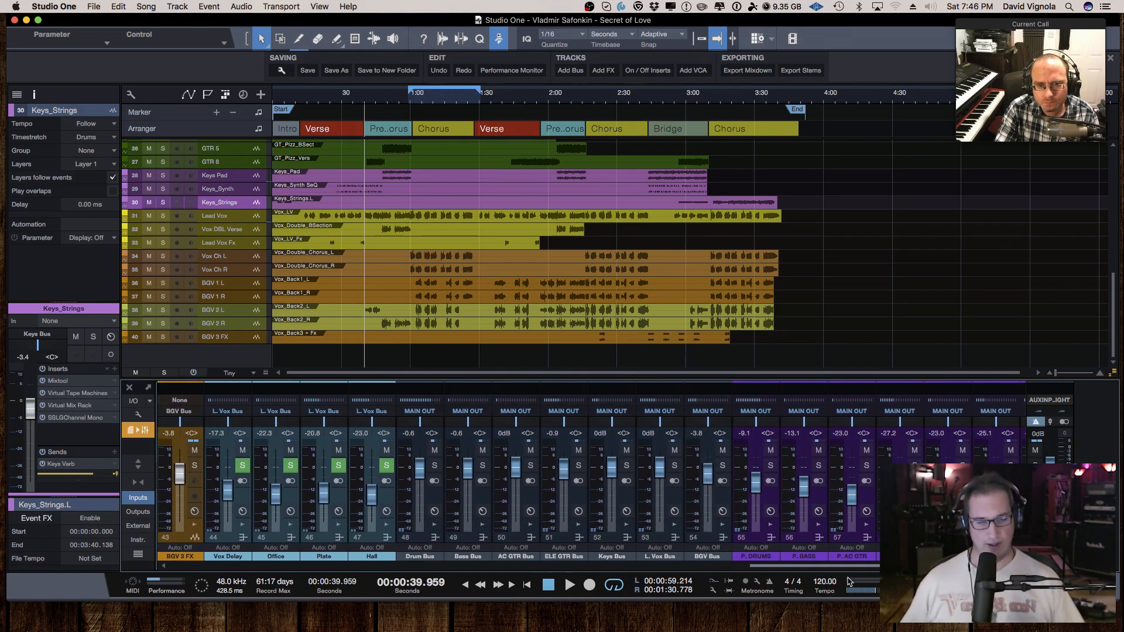
{"action": "left_click", "coordinate": [429, 537]}
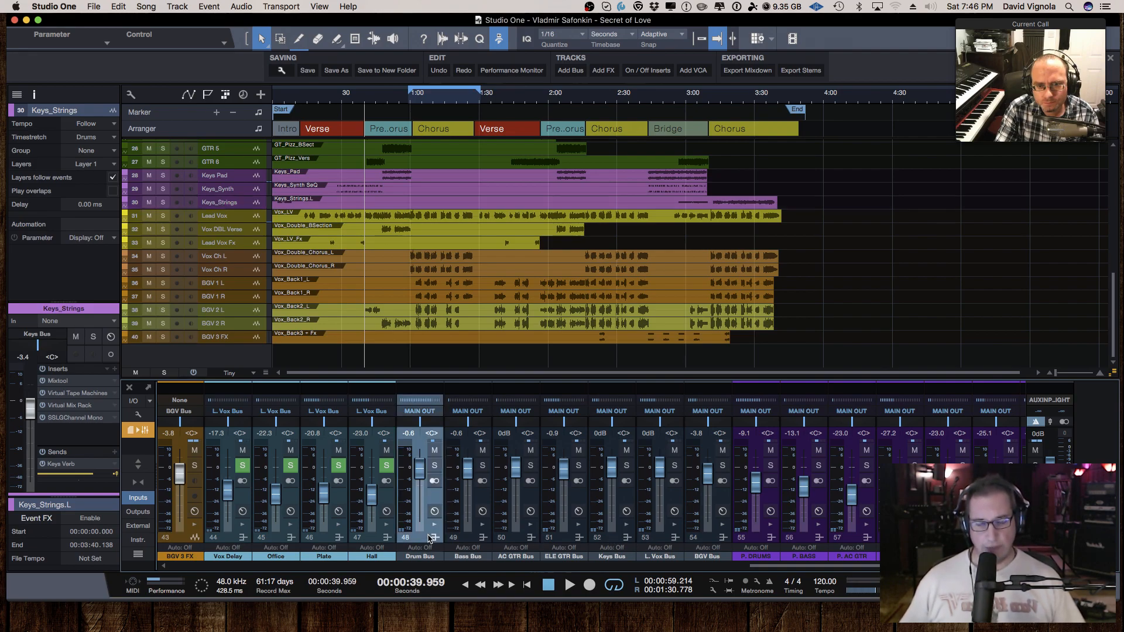
{"action": "left_click", "coordinate": [714, 546], "text": "shift"}
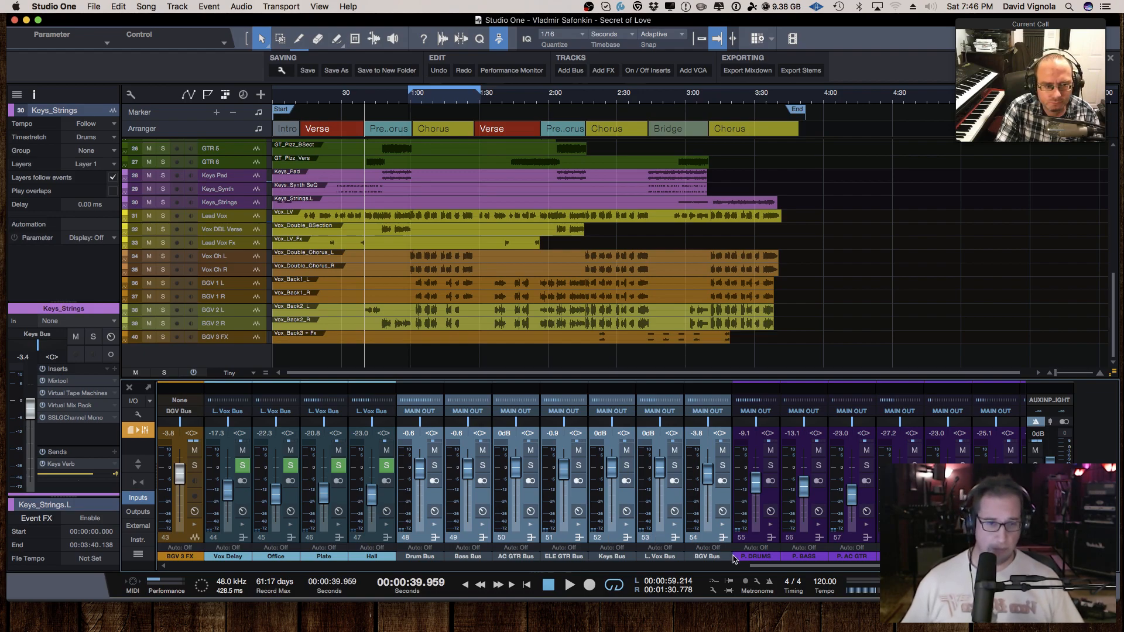
- Set the loop range from 12.751 s at the first verse to 1:30.790, and mute all parallel buses from P. DRUMS through P. BGV
{"action": "left_click_drag", "start_coordinate": [761, 568], "coordinate": [774, 567]}
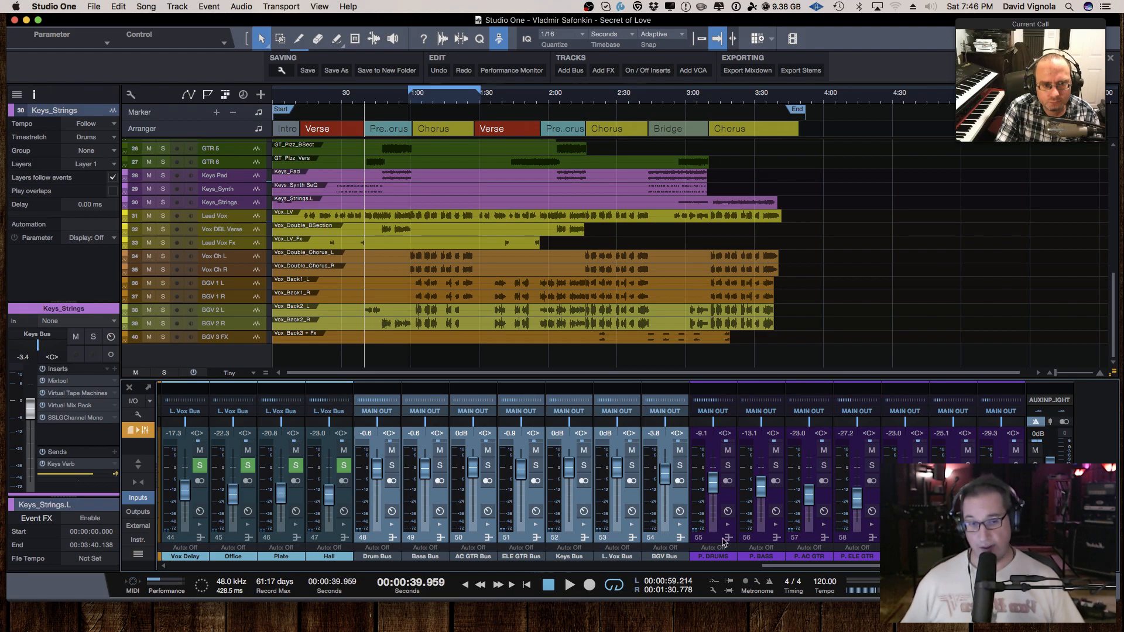
{"action": "left_click", "coordinate": [724, 542]}
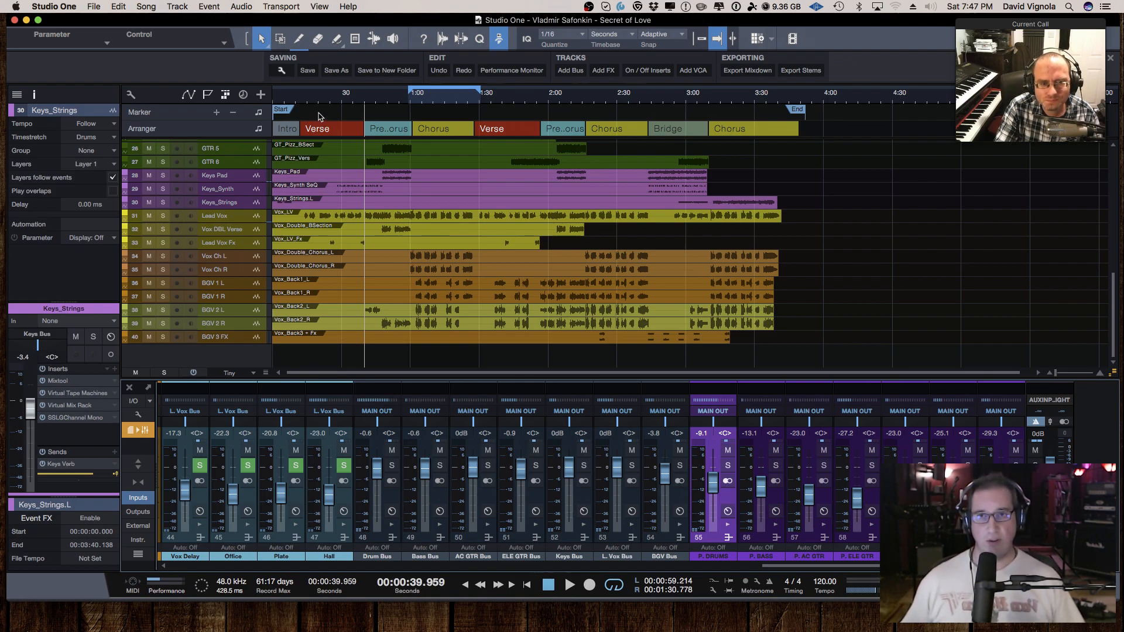
{"action": "left_click_drag", "start_coordinate": [302, 94], "coordinate": [483, 111]}
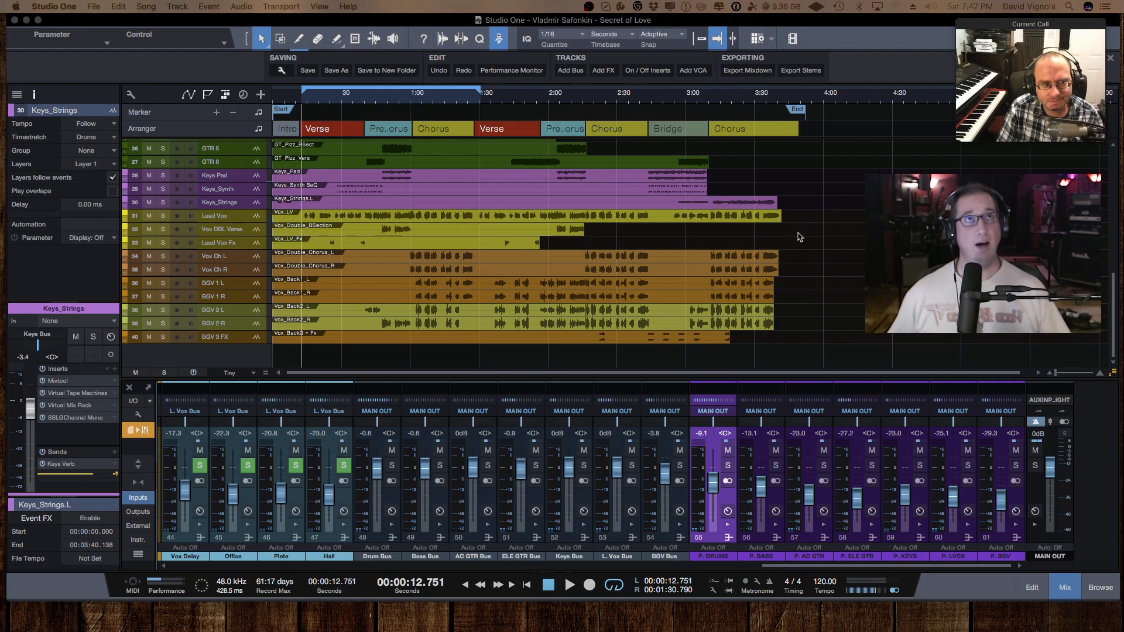
{"action": "left_click", "coordinate": [1011, 540], "text": "shift"}
{"action": "left_click", "coordinate": [1015, 450]}
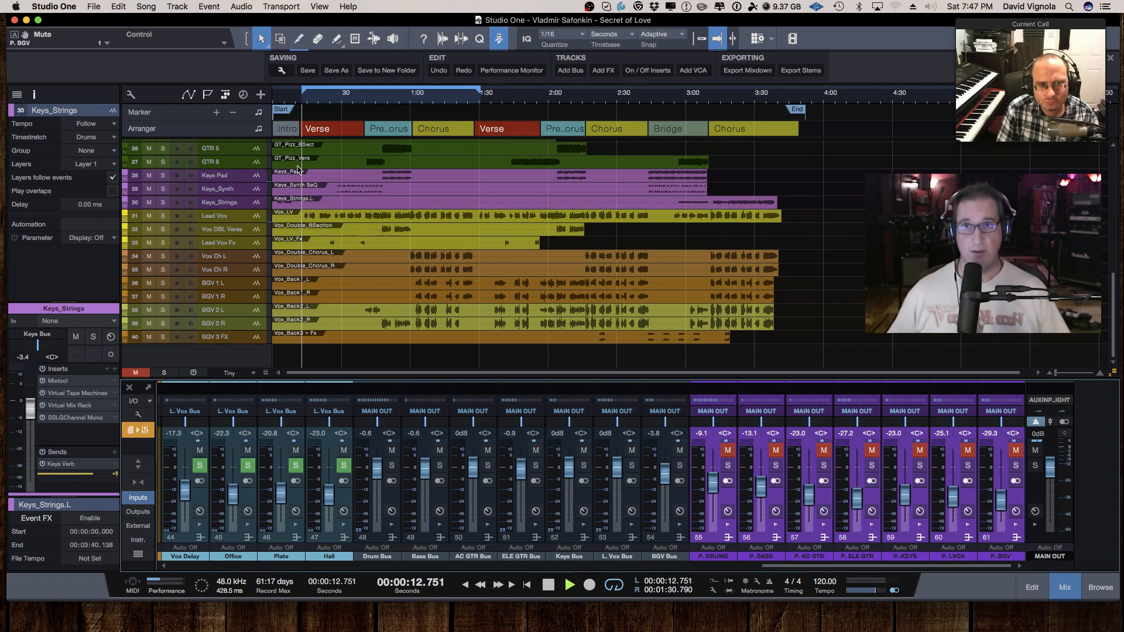
- Listen to the looped section with the parallel buses muted, stop playback and save the song
{"action": "key", "text": "space"}
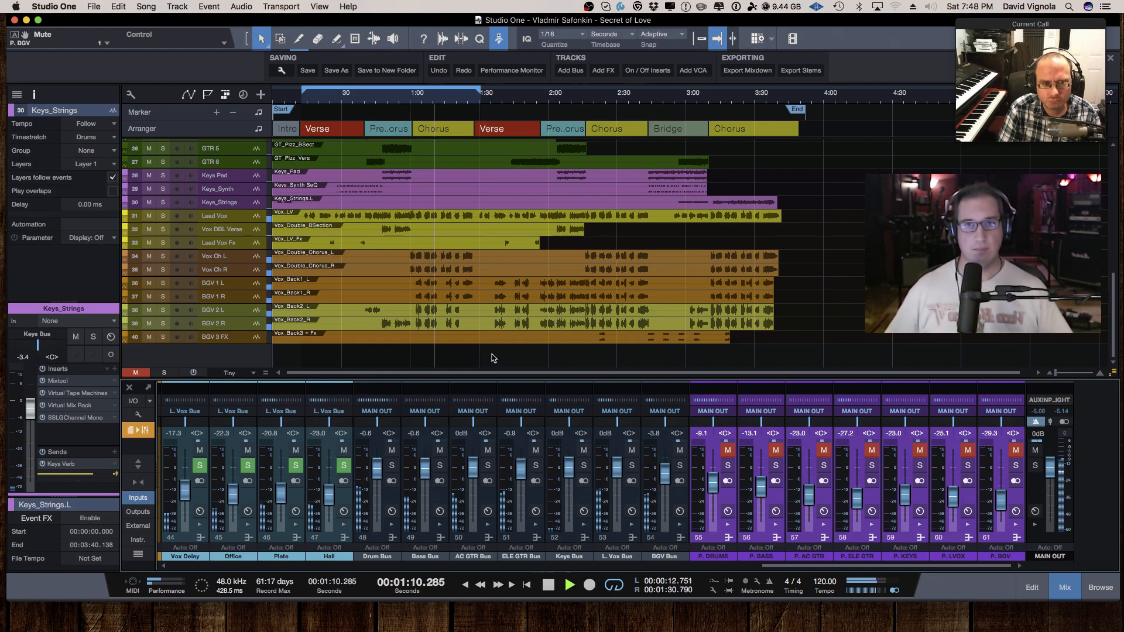
{"action": "key", "text": "space"}
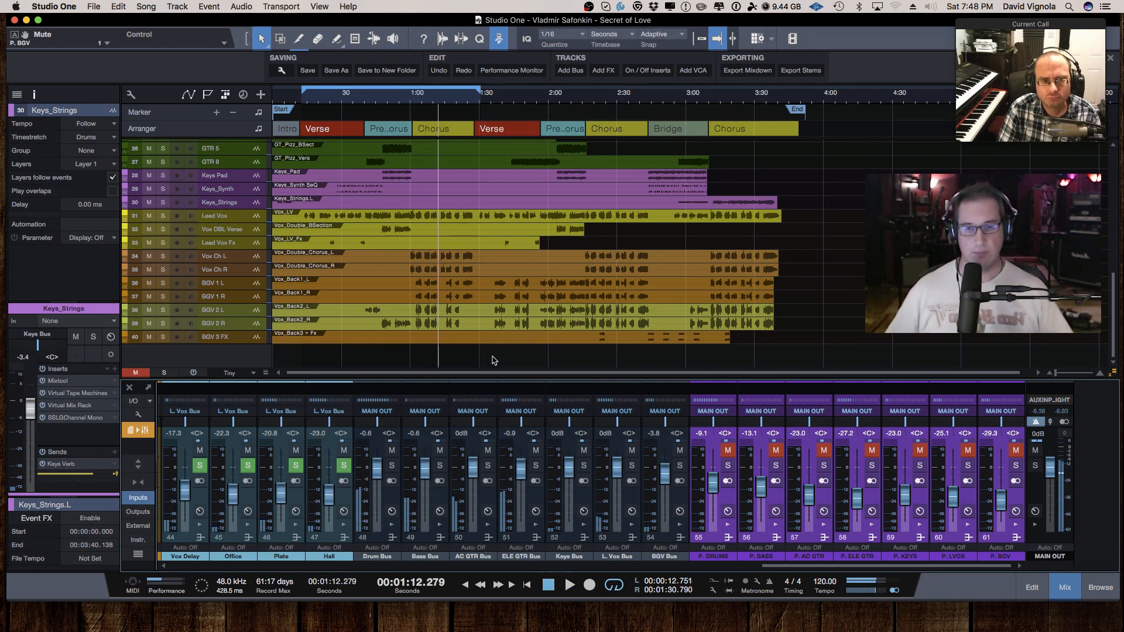
{"action": "key", "text": "super+s"}
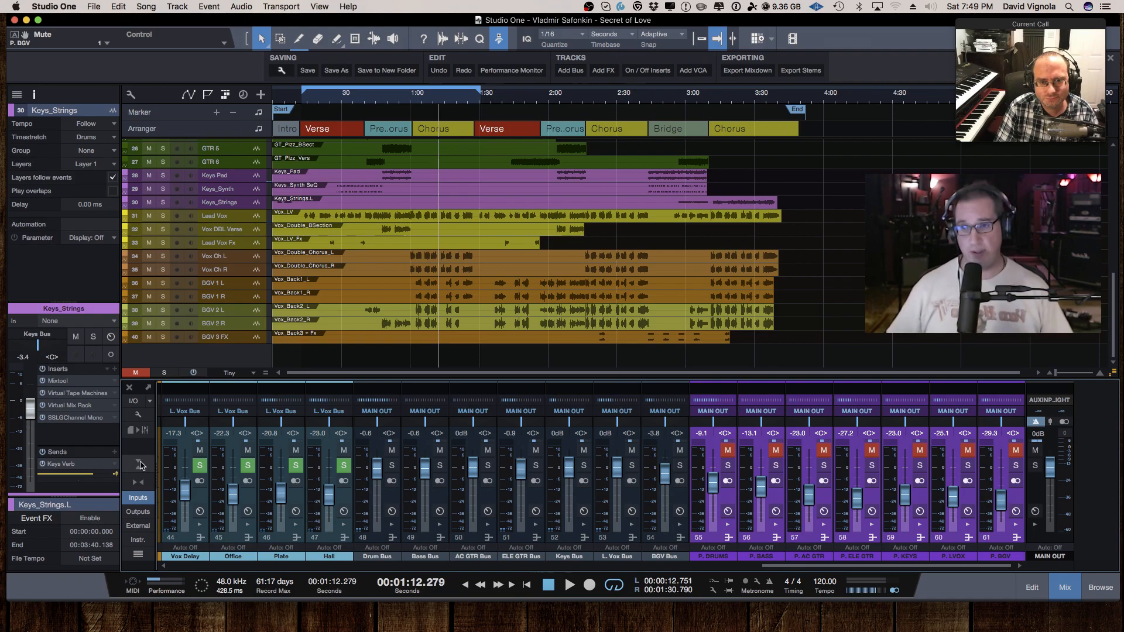
- Show the mixer channels' inserts and sends, solo the Drum Bus and play it from the start of the first verse
{"action": "left_click", "coordinate": [139, 465]}
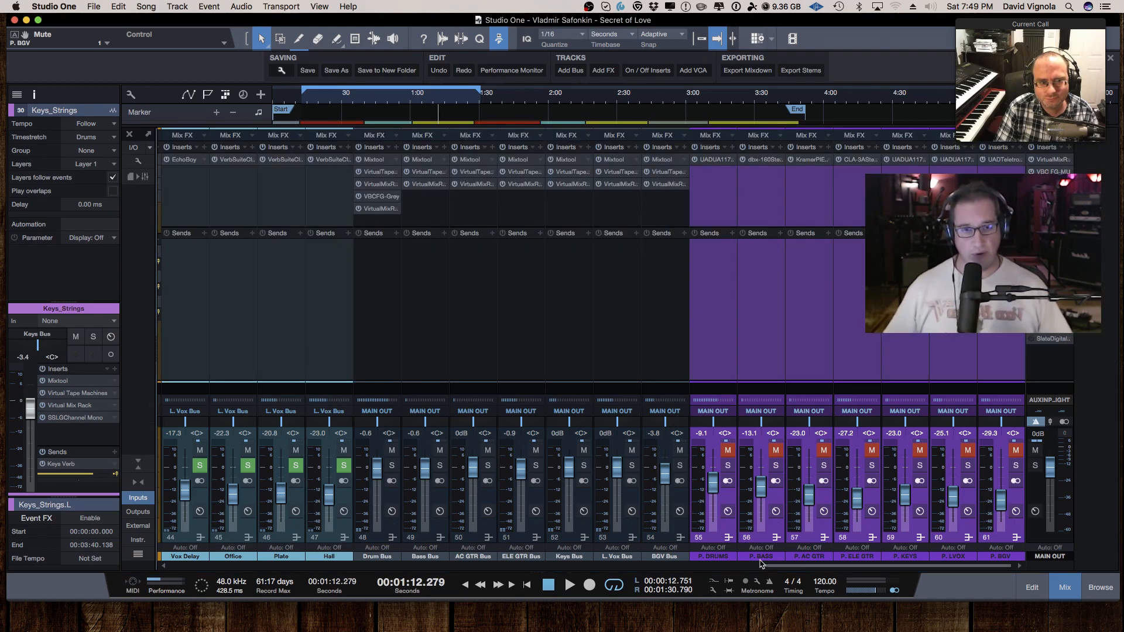
{"action": "left_click_drag", "start_coordinate": [768, 567], "coordinate": [887, 603]}
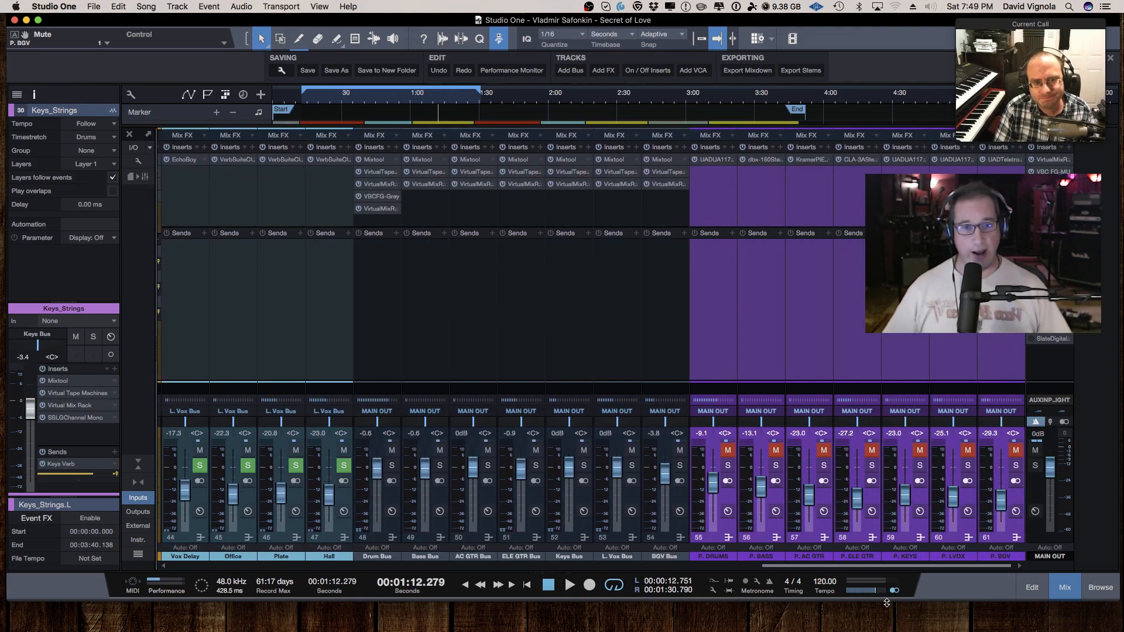
{"action": "left_click", "coordinate": [727, 530]}
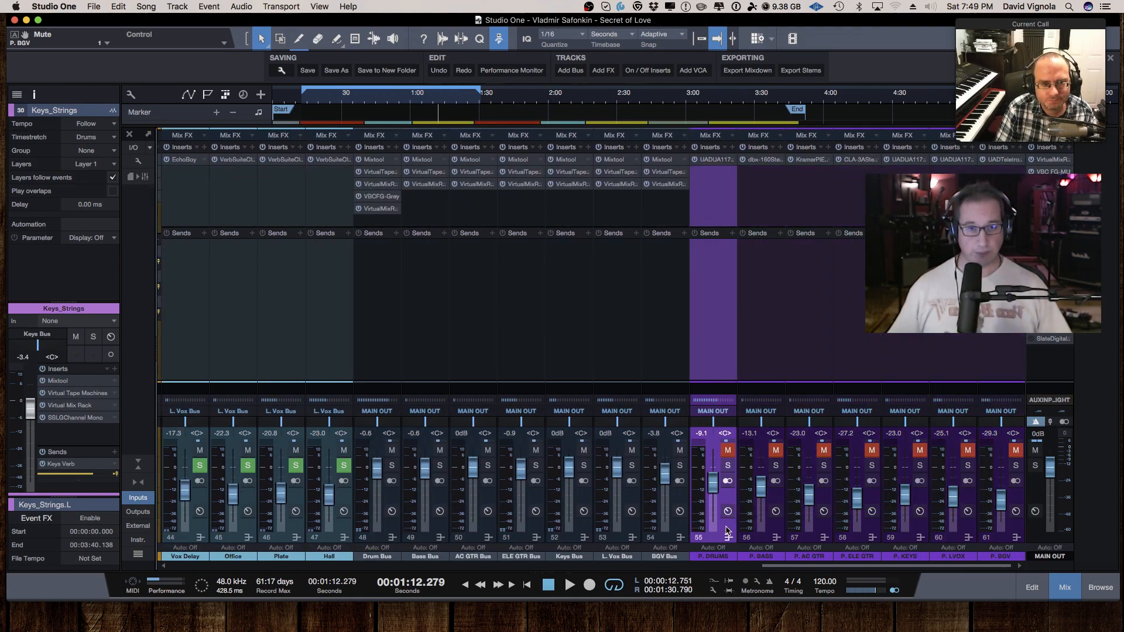
{"action": "left_click", "coordinate": [392, 465]}
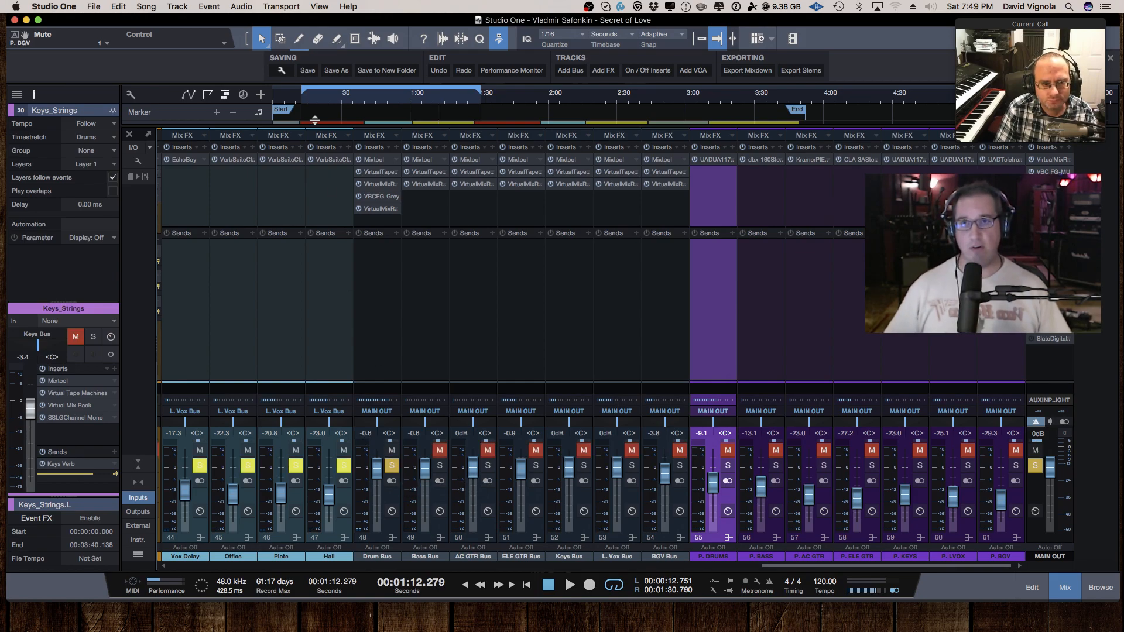
{"action": "left_click", "coordinate": [305, 102]}
{"action": "key", "text": "space"}
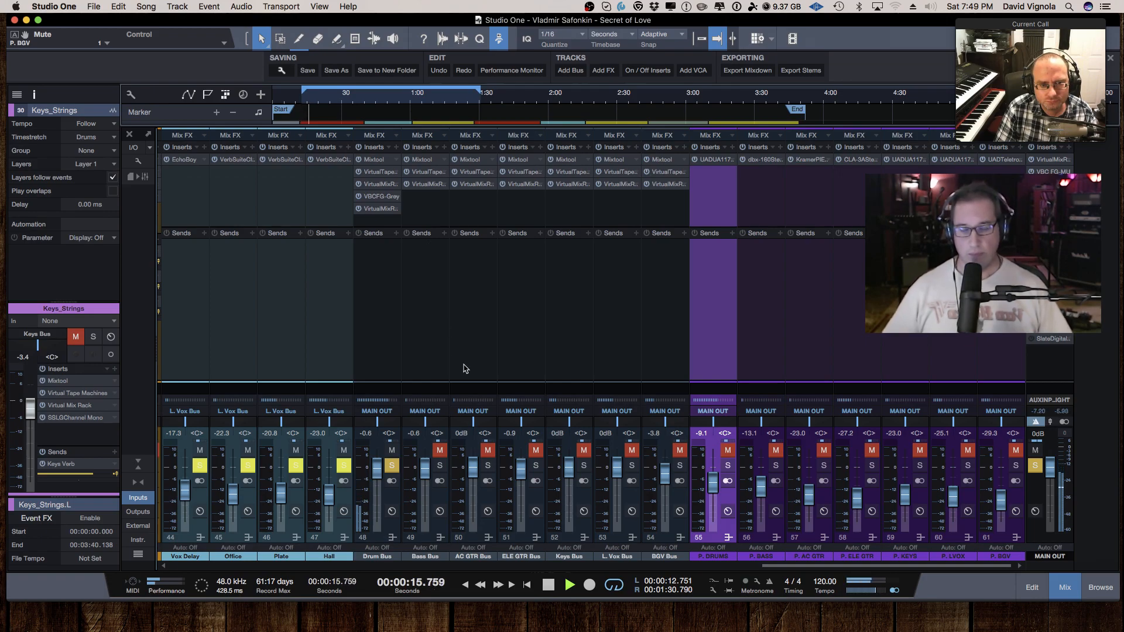
- Open the UAD 1176LN compressor on P. DRUMS, try its ratios, and set the ratio to 4:1+20:1 with attack at 1
{"action": "left_click", "coordinate": [707, 159]}
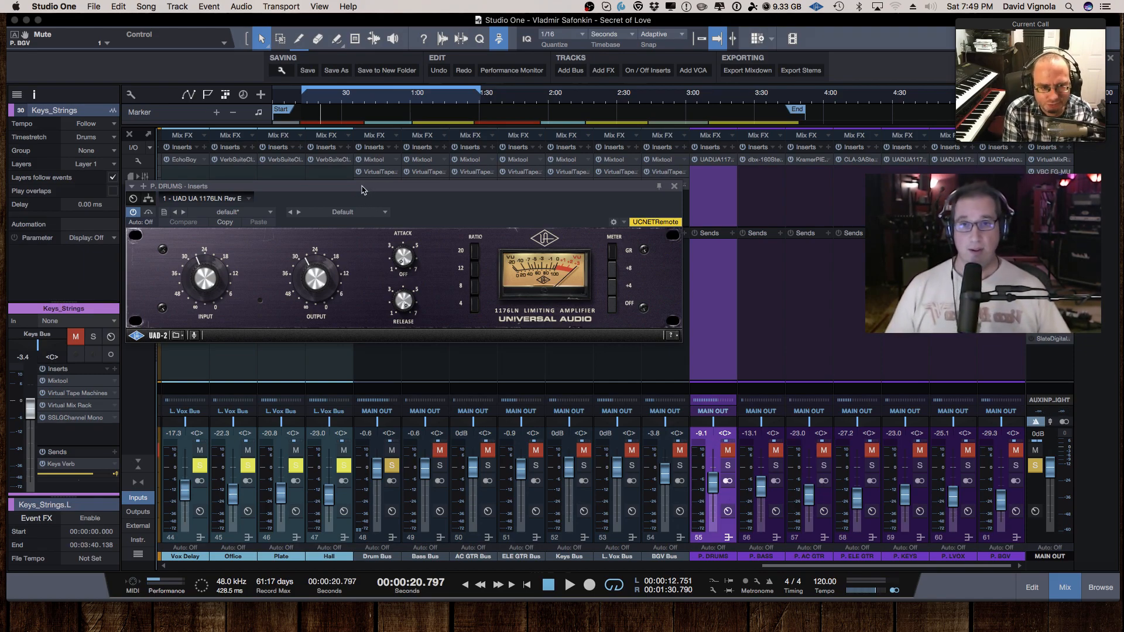
{"action": "left_click_drag", "start_coordinate": [361, 193], "coordinate": [333, 185]}
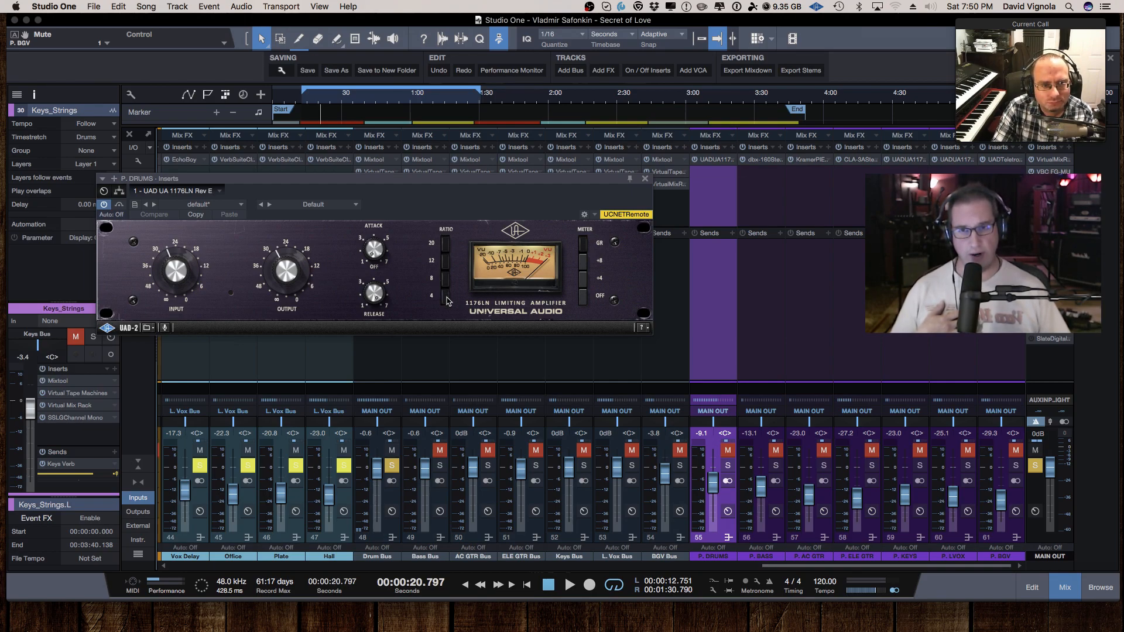
{"action": "left_click", "coordinate": [445, 278]}
{"action": "left_click", "coordinate": [446, 261]}
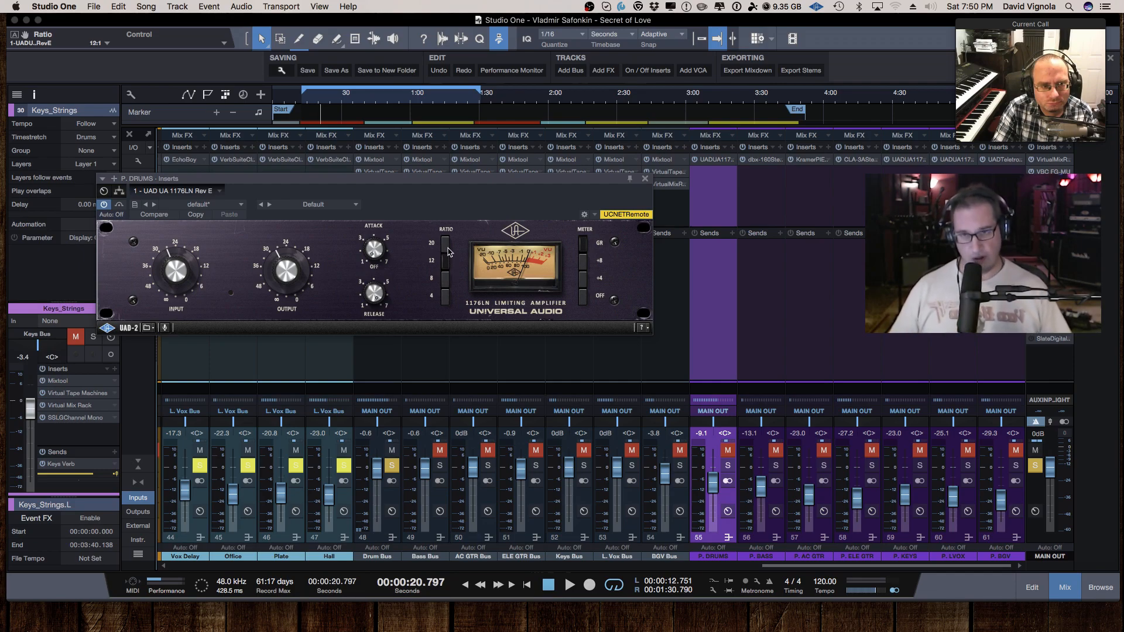
{"action": "left_click", "coordinate": [447, 251]}
{"action": "left_click", "coordinate": [444, 301]}
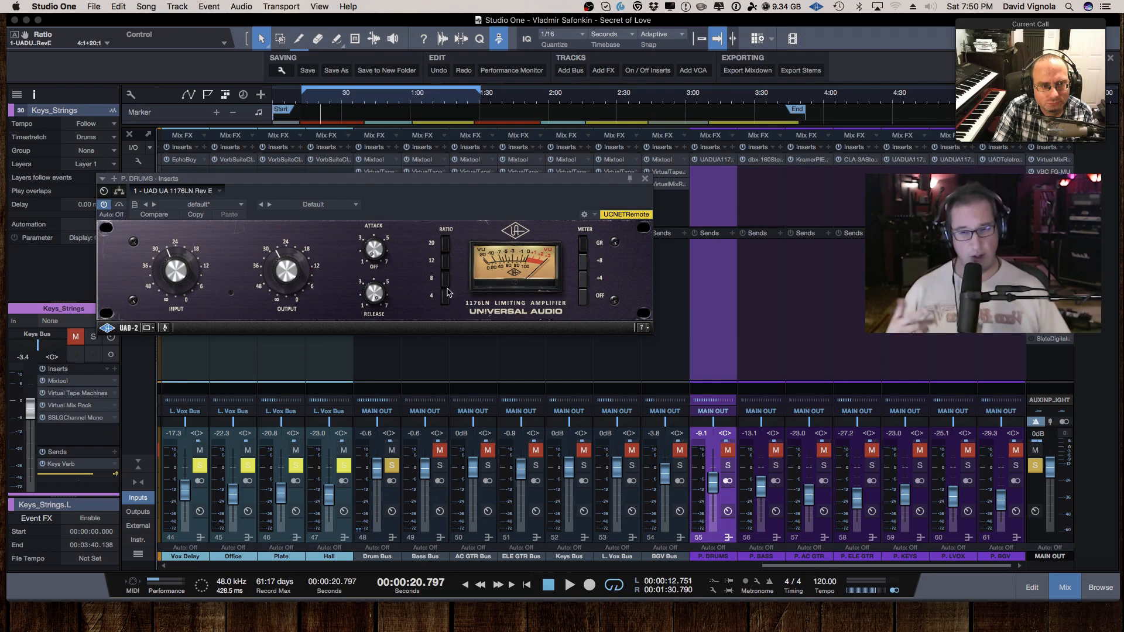
{"action": "left_click", "coordinate": [370, 259]}
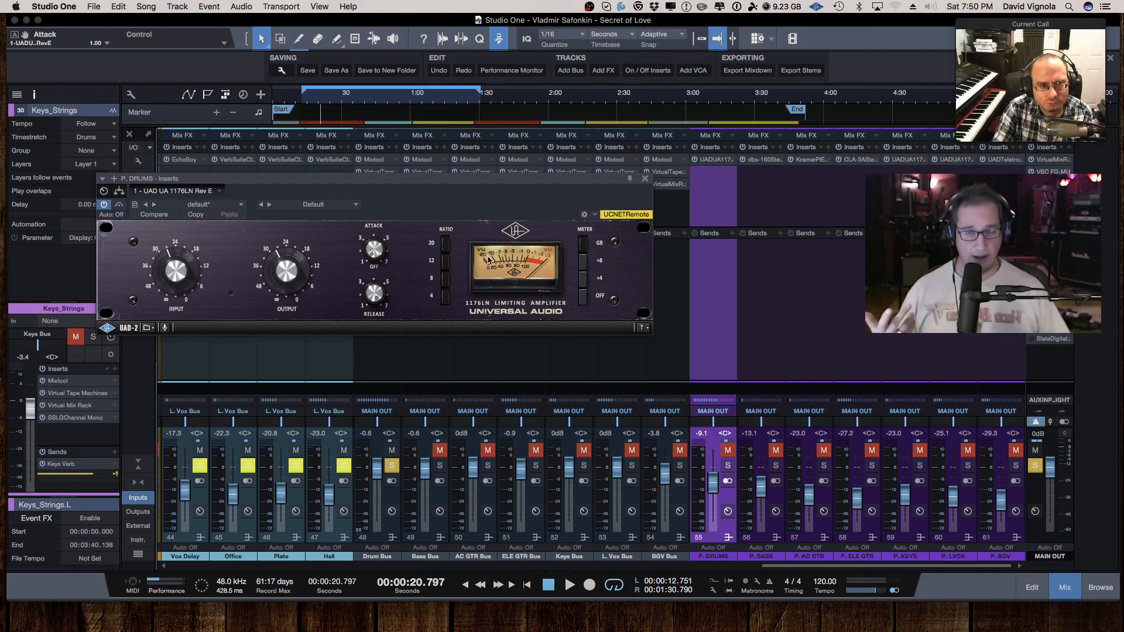
- Play the drums with P. DRUMS muted and unmuted for comparison, leave it unmuted, stop playback and close the compressor window
{"action": "key", "text": "space"}
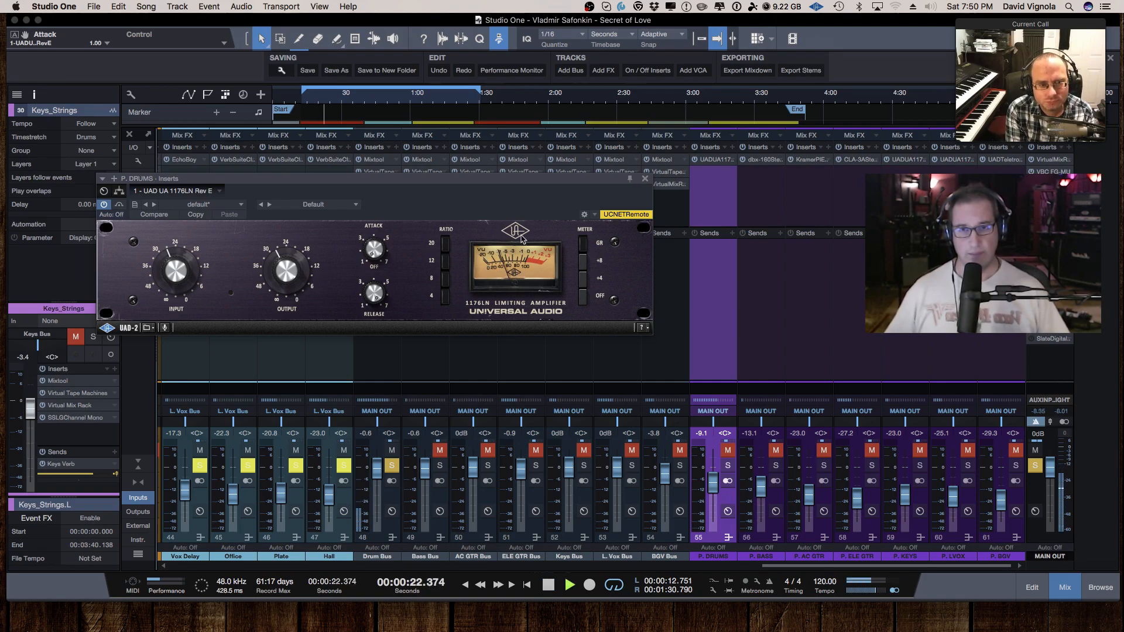
{"action": "key", "text": "space"}
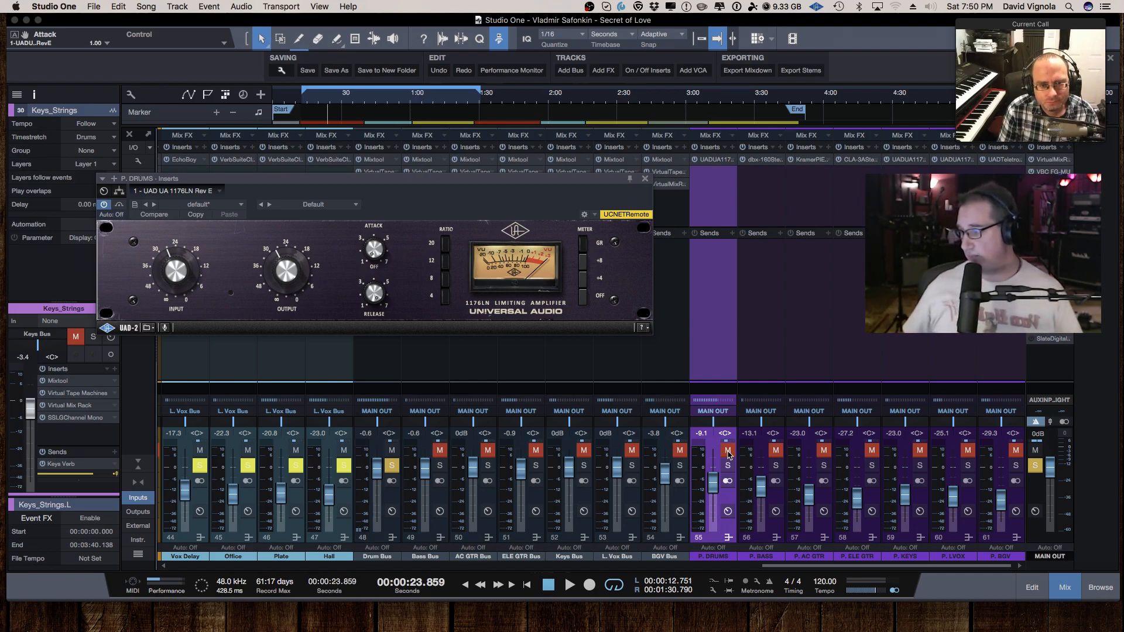
{"action": "key", "text": "space"}
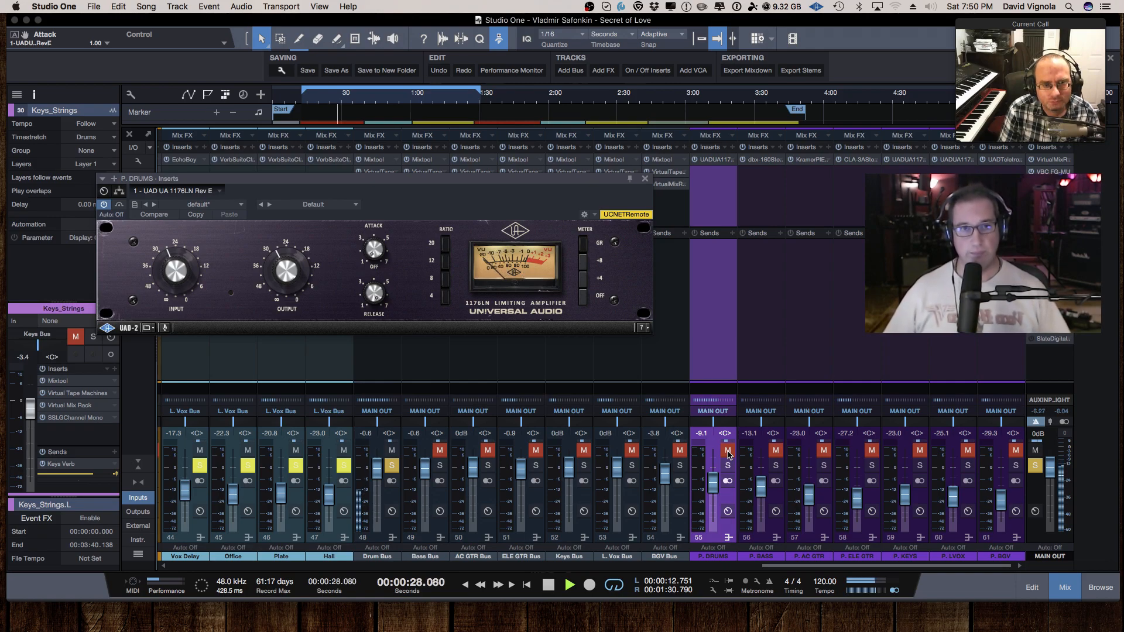
{"action": "left_click", "coordinate": [728, 450]}
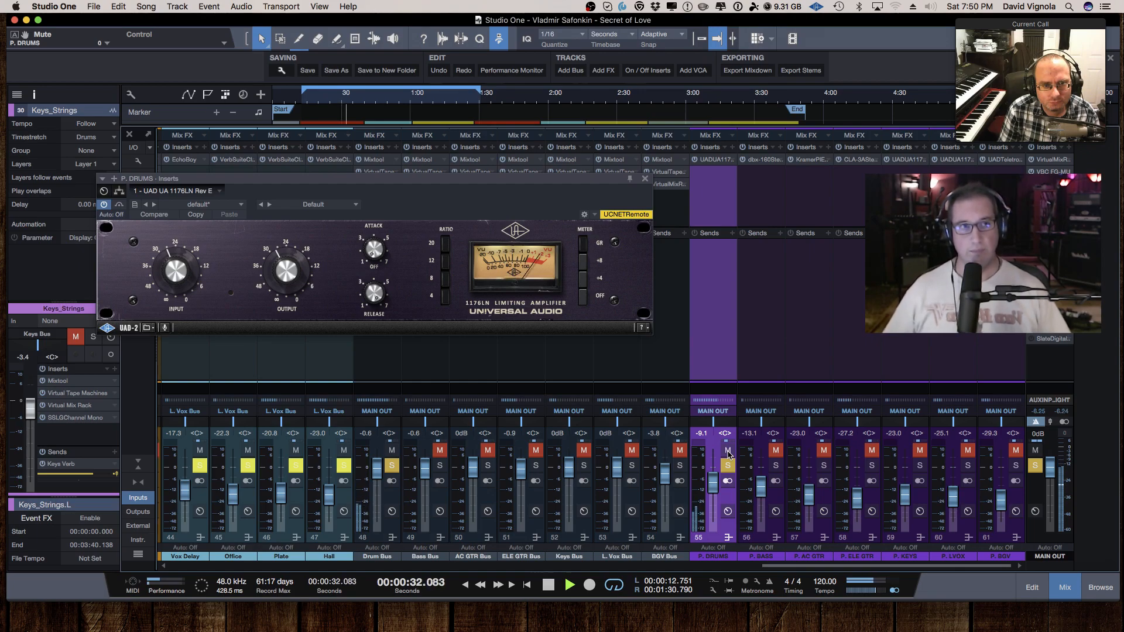
{"action": "left_click", "coordinate": [728, 452]}
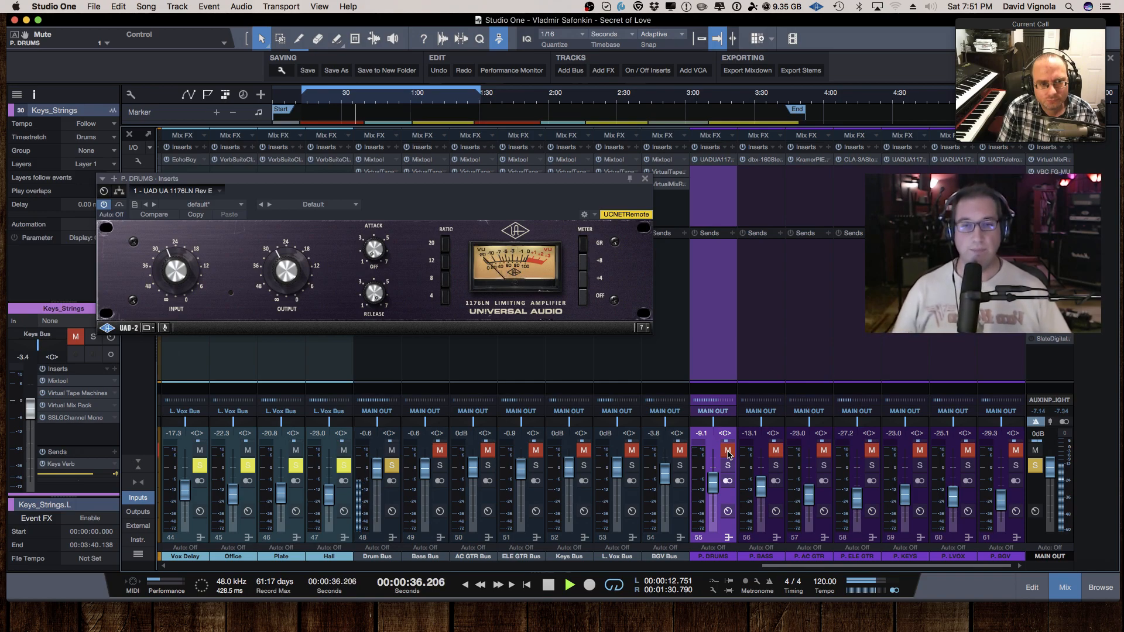
{"action": "left_click", "coordinate": [728, 452]}
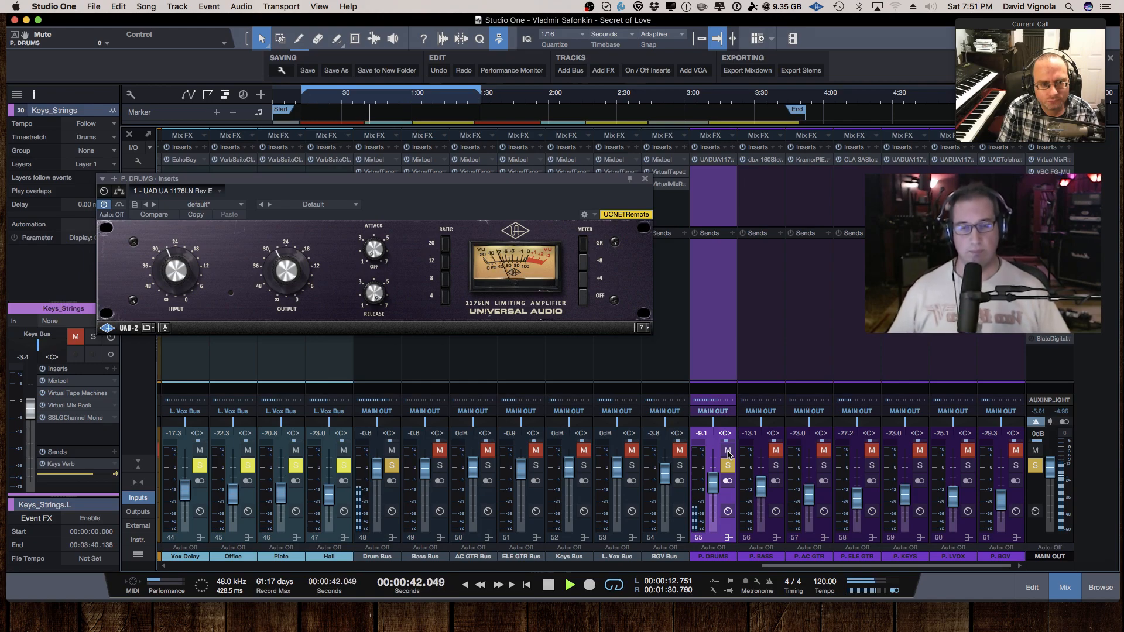
{"action": "key", "text": "space"}
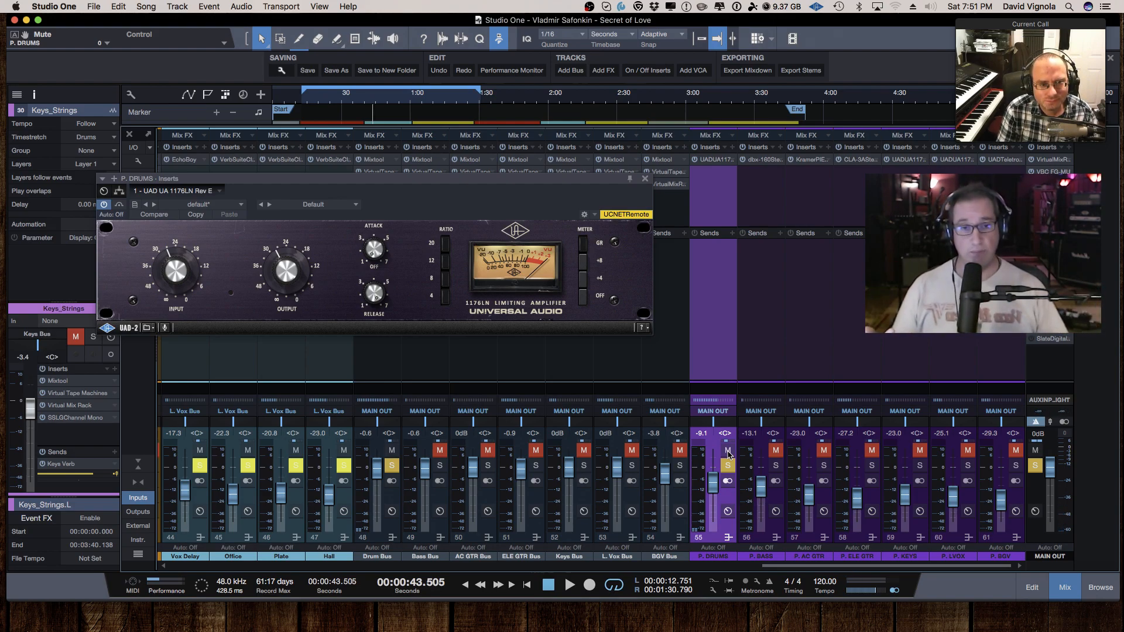
{"action": "left_click", "coordinate": [645, 179]}
- Unmute the bass bus alongside the drums, play from the first verse and bring in the P. BASS parallel bus
{"action": "left_click", "coordinate": [769, 533]}
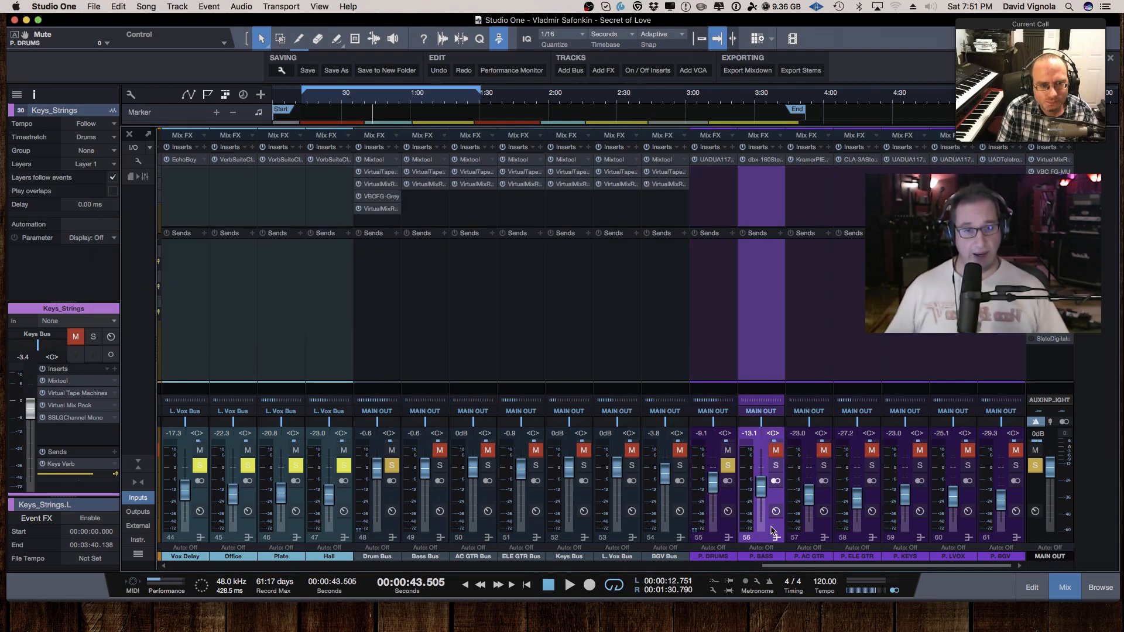
{"action": "left_click", "coordinate": [442, 451]}
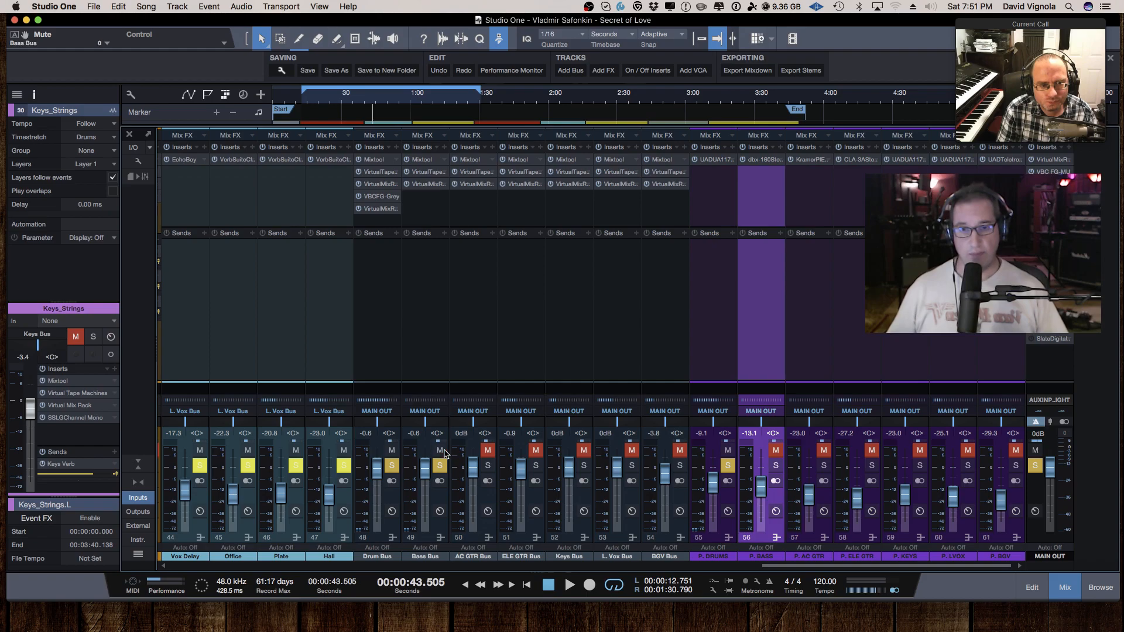
{"action": "key", "text": "space"}
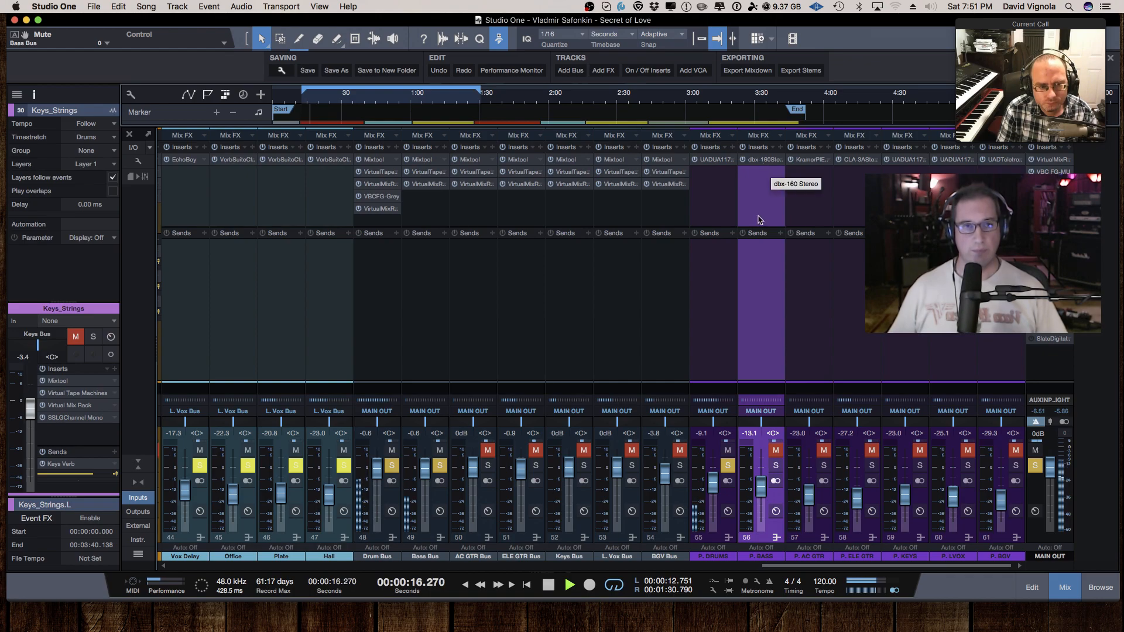
{"action": "left_click", "coordinate": [774, 451]}
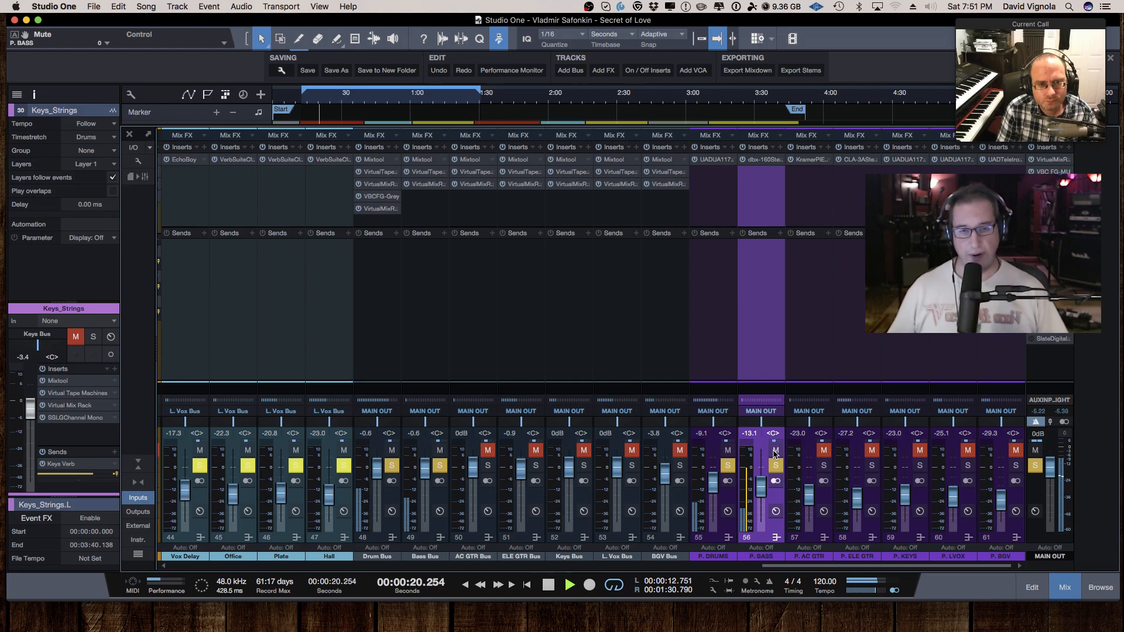
- Open the dbx-160 compressor on P. BASS, switch its bypass on and off during playback, and stop the song
{"action": "left_click", "coordinate": [757, 161]}
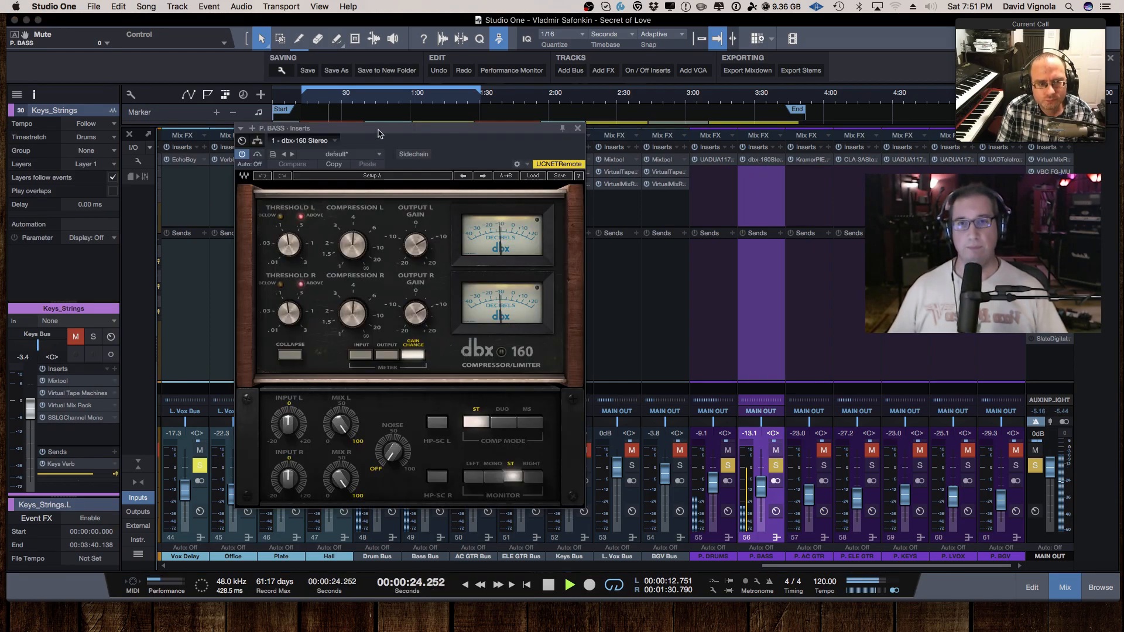
{"action": "left_click_drag", "start_coordinate": [377, 134], "coordinate": [343, 132]}
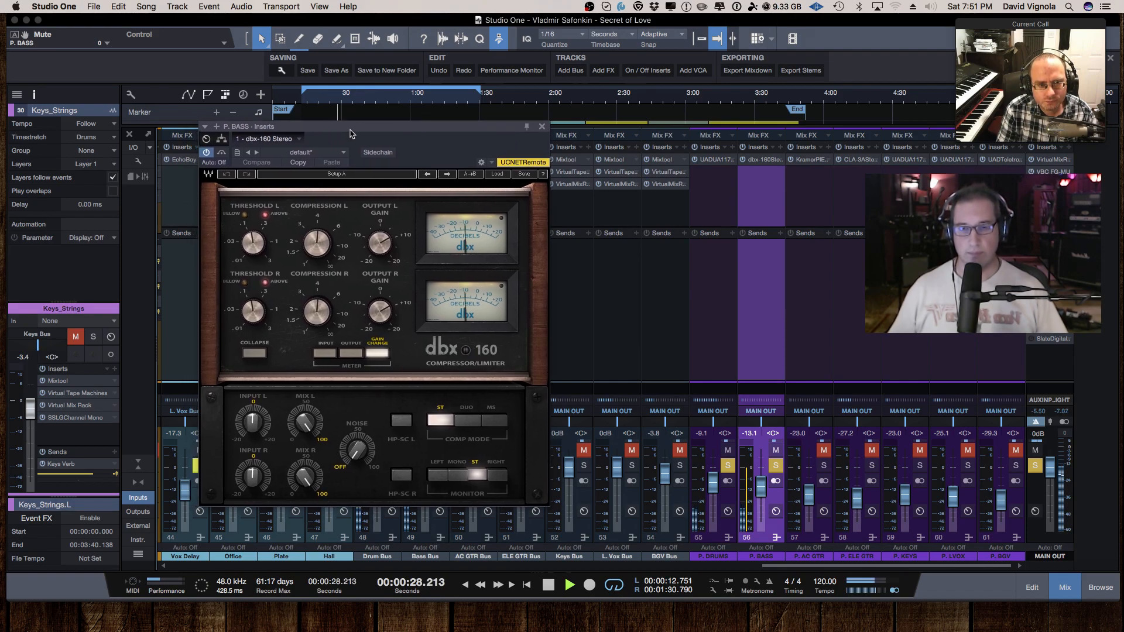
{"action": "left_click", "coordinate": [221, 153]}
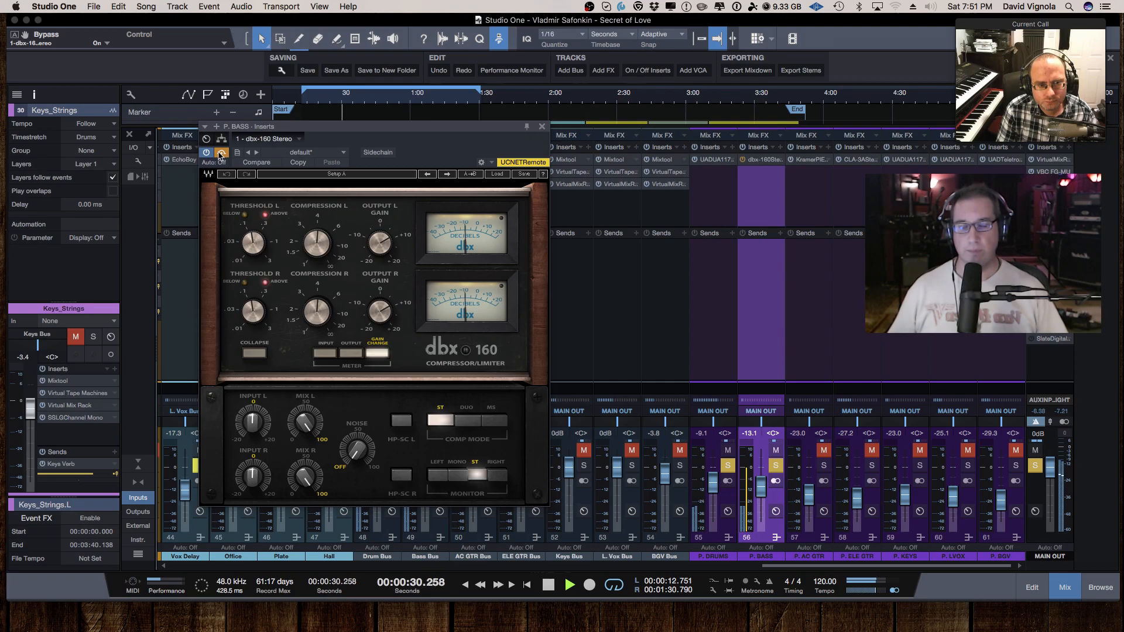
{"action": "left_click", "coordinate": [221, 155]}
{"action": "key", "text": "space"}
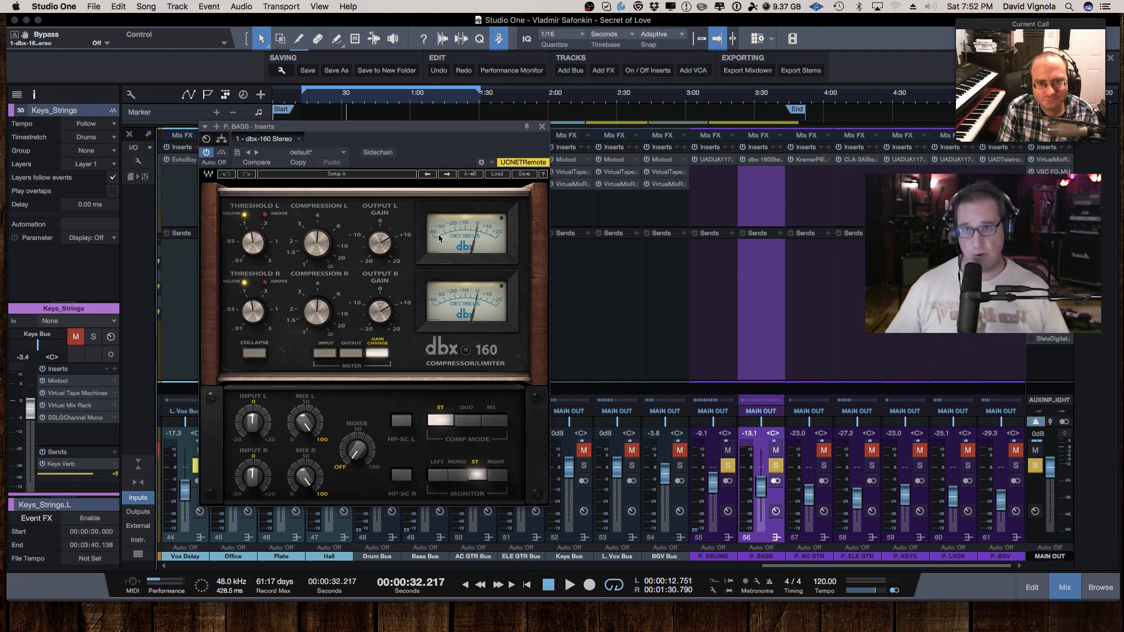
- Play drums and bass with P. BASS muted and unmuted for comparison, stop playback and close the compressor window
{"action": "key", "text": "space"}
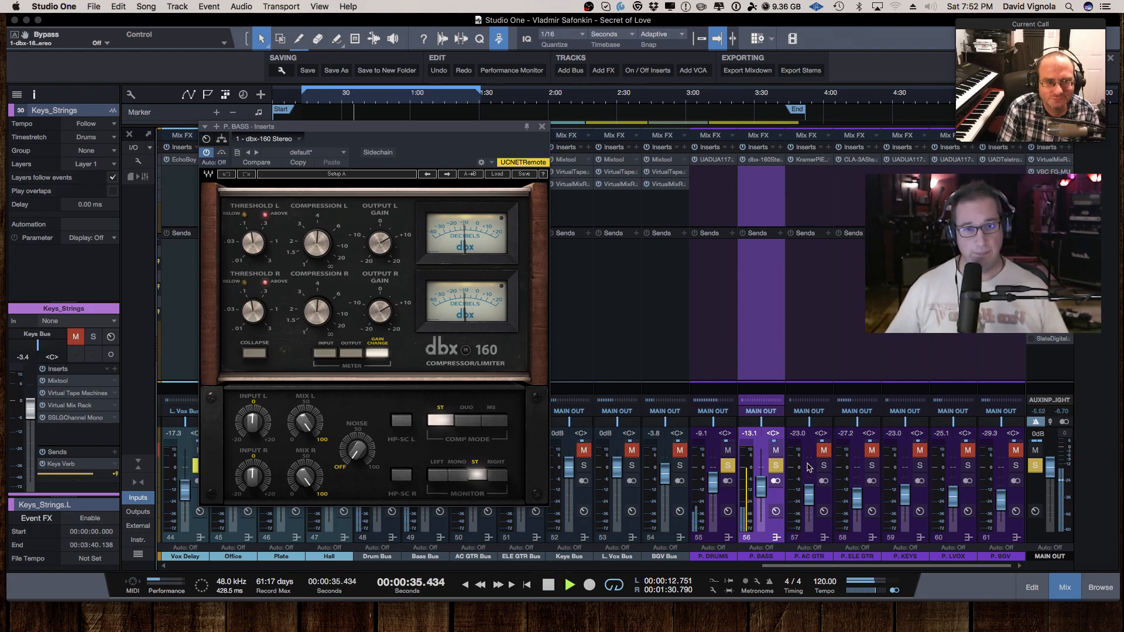
{"action": "left_click", "coordinate": [775, 451]}
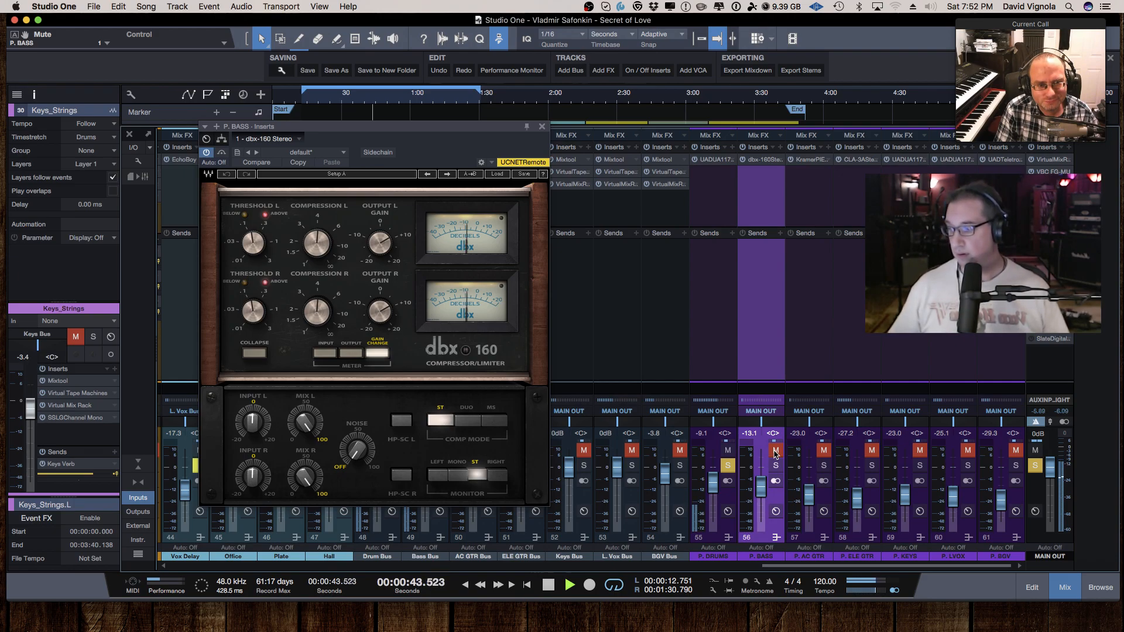
{"action": "left_click", "coordinate": [775, 450]}
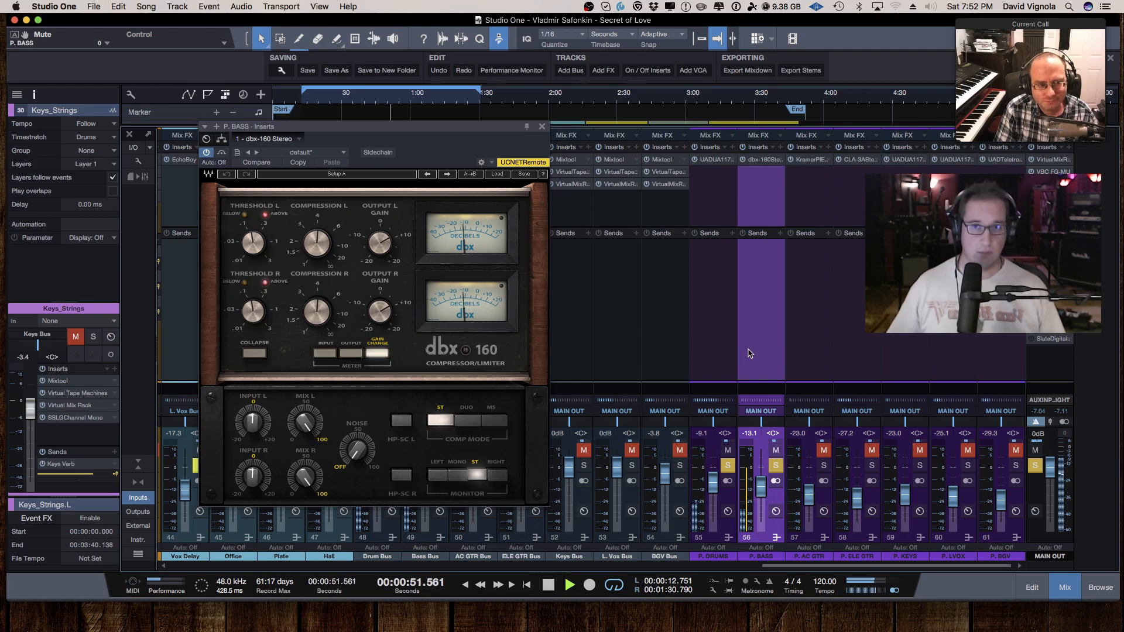
{"action": "key", "text": "space"}
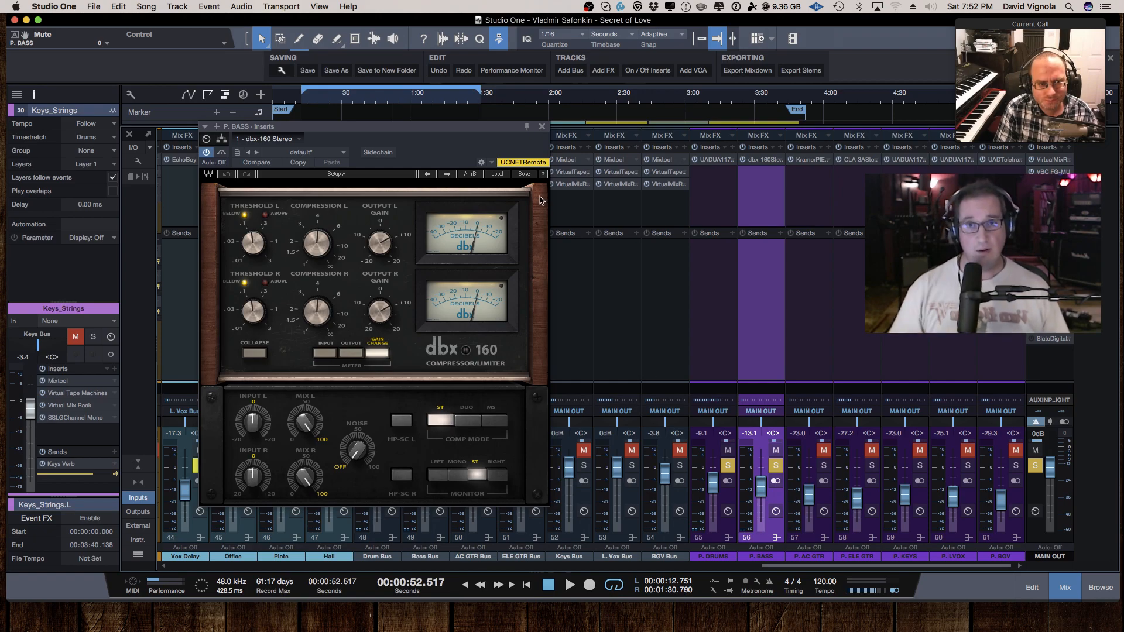
{"action": "left_click", "coordinate": [542, 127]}
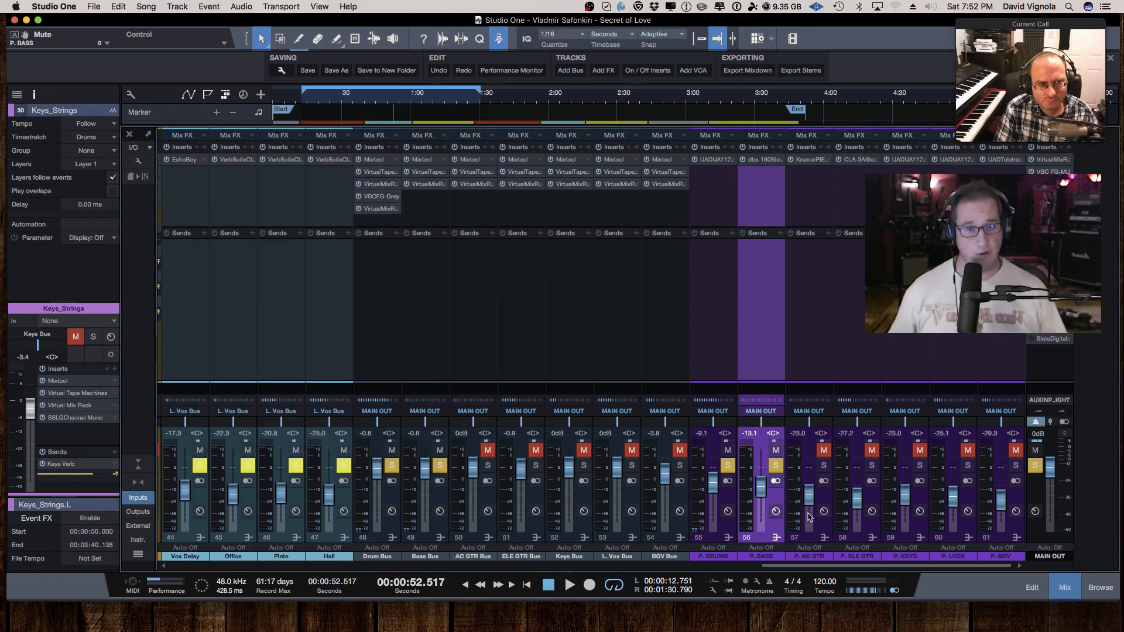
- Unmute and solo the AC GTR Bus alongside drums and bass, and play briefly from the first verse
{"action": "left_click", "coordinate": [824, 531]}
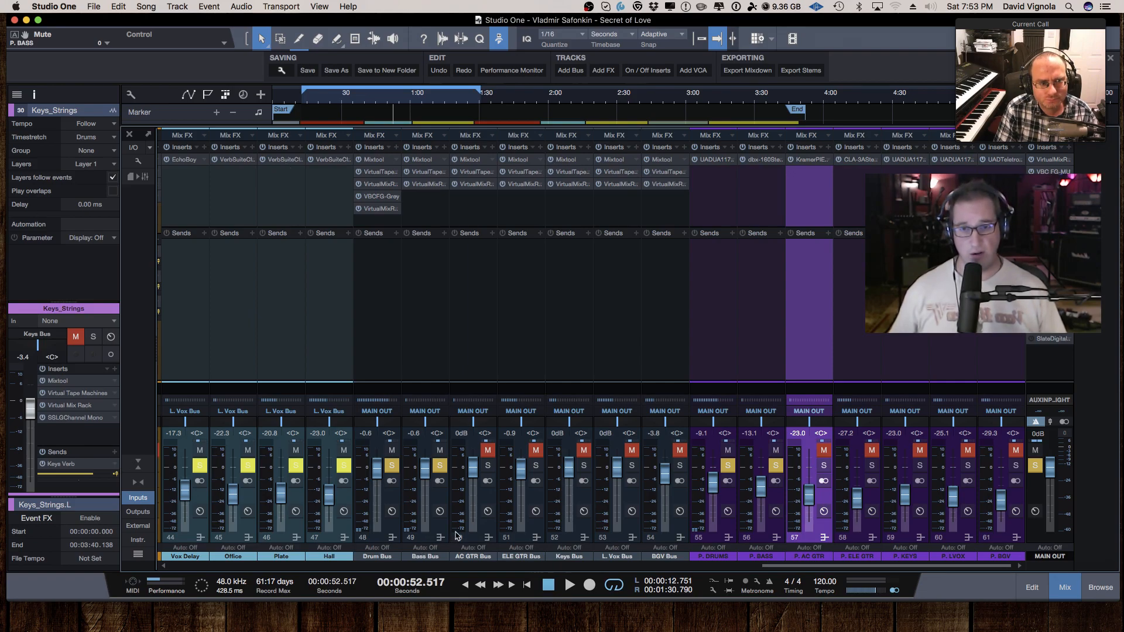
{"action": "left_click", "coordinate": [488, 451]}
{"action": "key", "text": "space"}
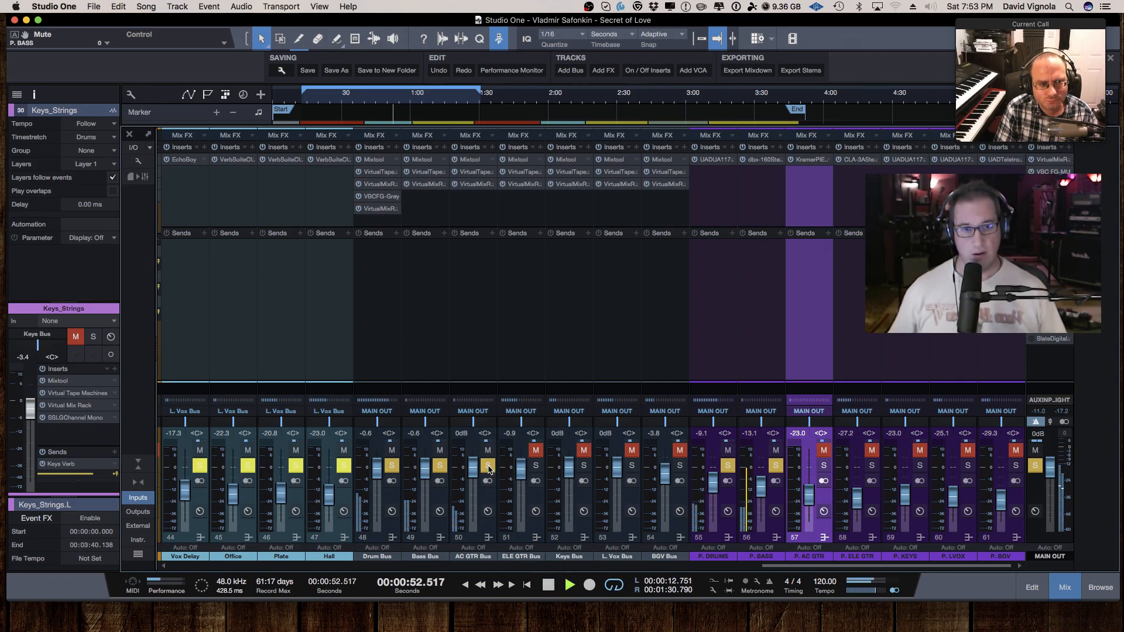
{"action": "key", "text": "space"}
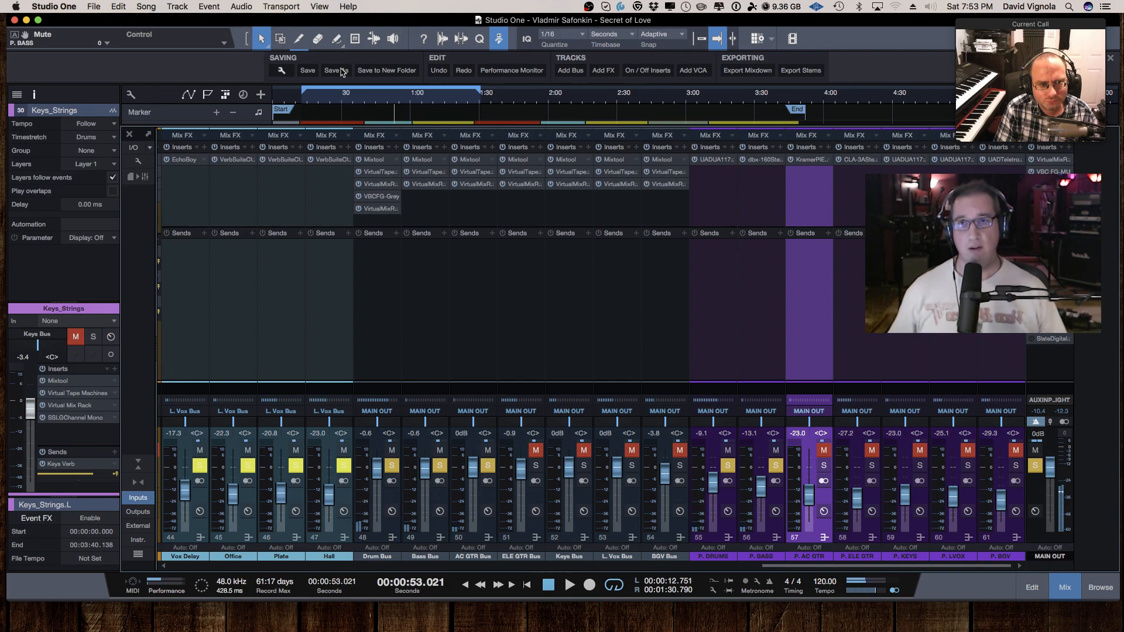
{"action": "left_click", "coordinate": [321, 97]}
{"action": "key", "text": "space"}
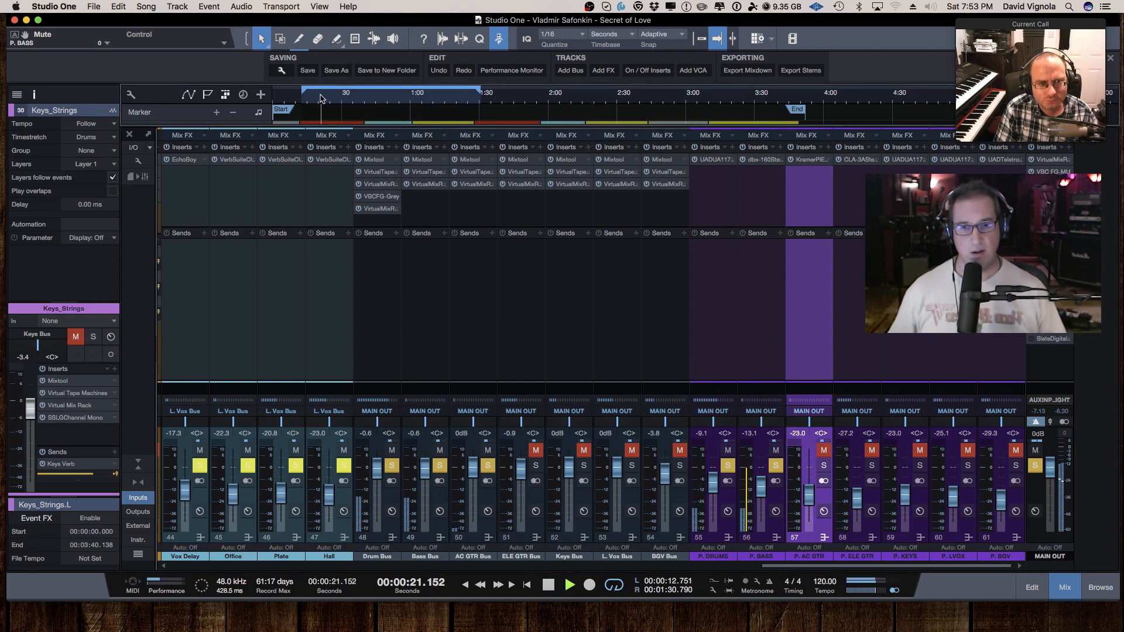
{"action": "key", "text": "space"}
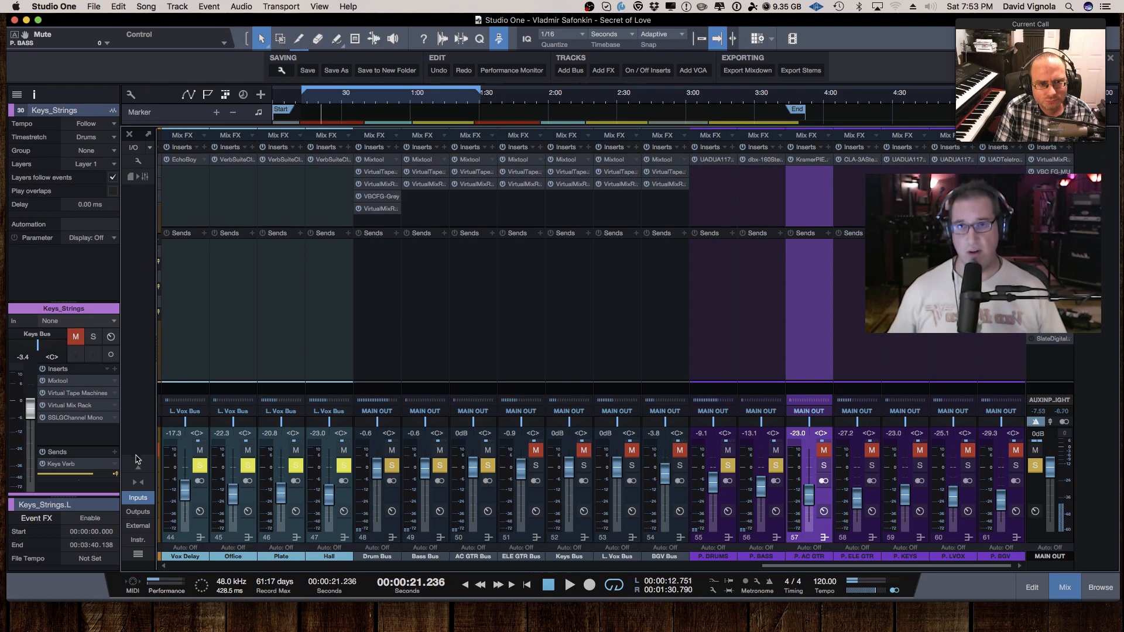
- Show the track arrangement, move the loop start to the first chorus at about 1:00, and play from there
{"action": "left_click", "coordinate": [137, 462]}
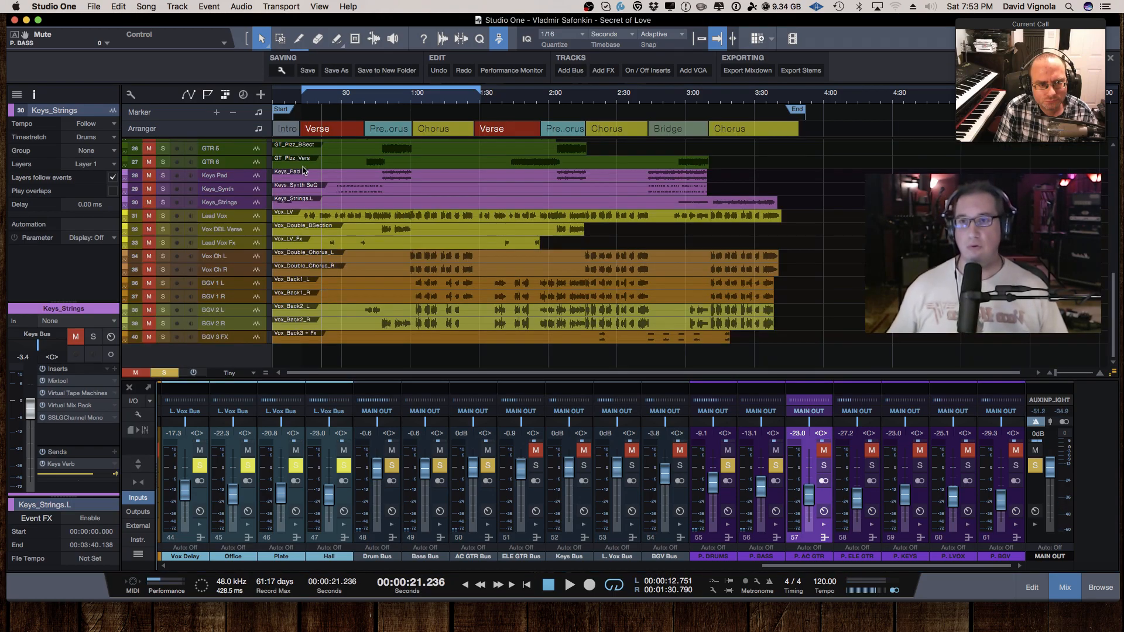
{"action": "scroll", "coordinate": [303, 170], "scroll_direction": "up", "scroll_amount": 5}
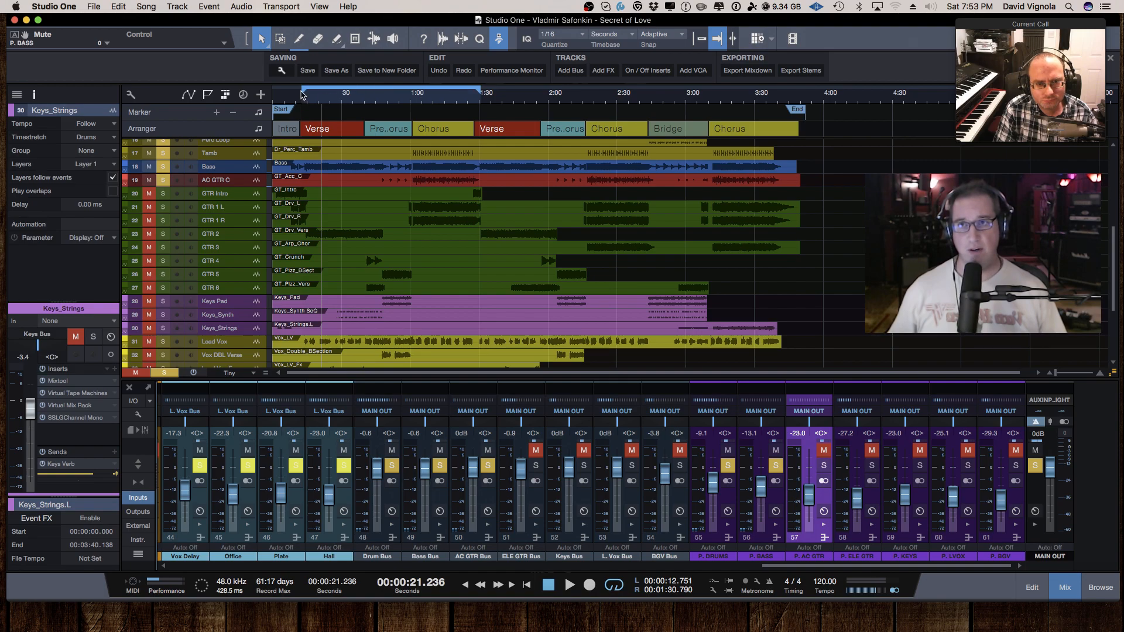
{"action": "left_click_drag", "start_coordinate": [304, 95], "coordinate": [412, 111]}
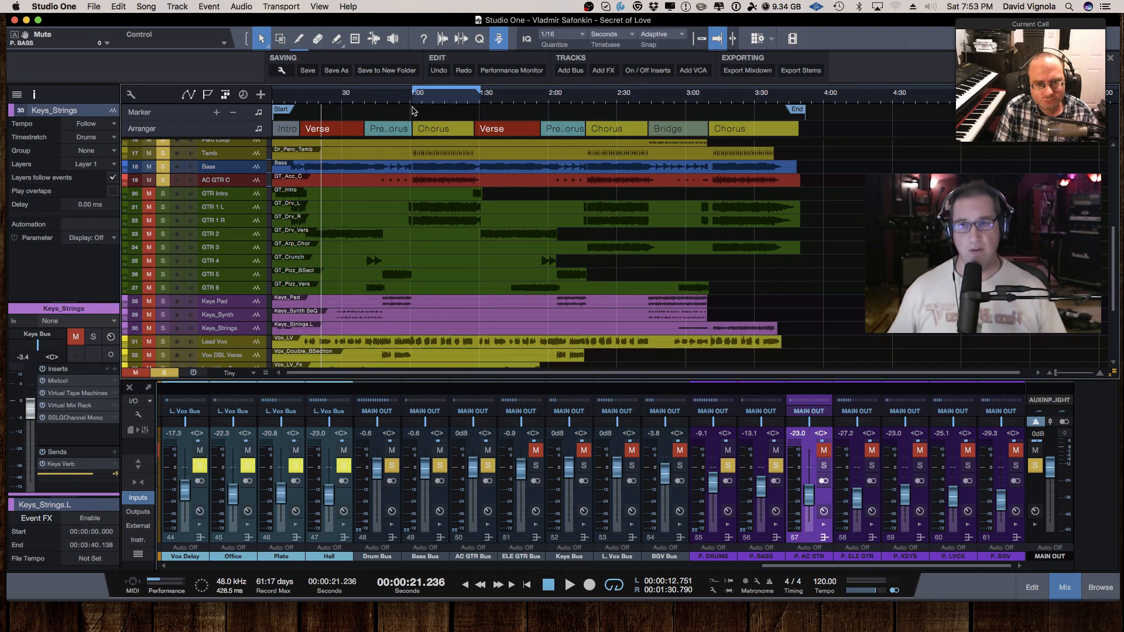
{"action": "left_click", "coordinate": [412, 101]}
{"action": "key", "text": "space"}
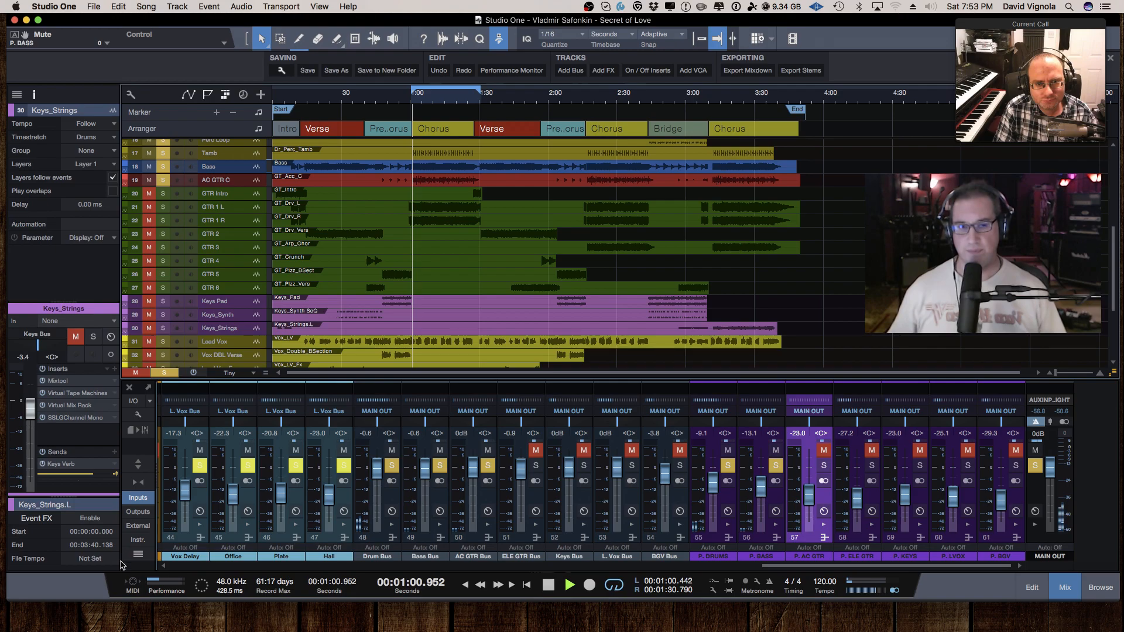
- Open the Kramer PIE compressor on P. AC GTR, bring that bus into the playback and raise its level to -21.6 dB
{"action": "left_click", "coordinate": [138, 464]}
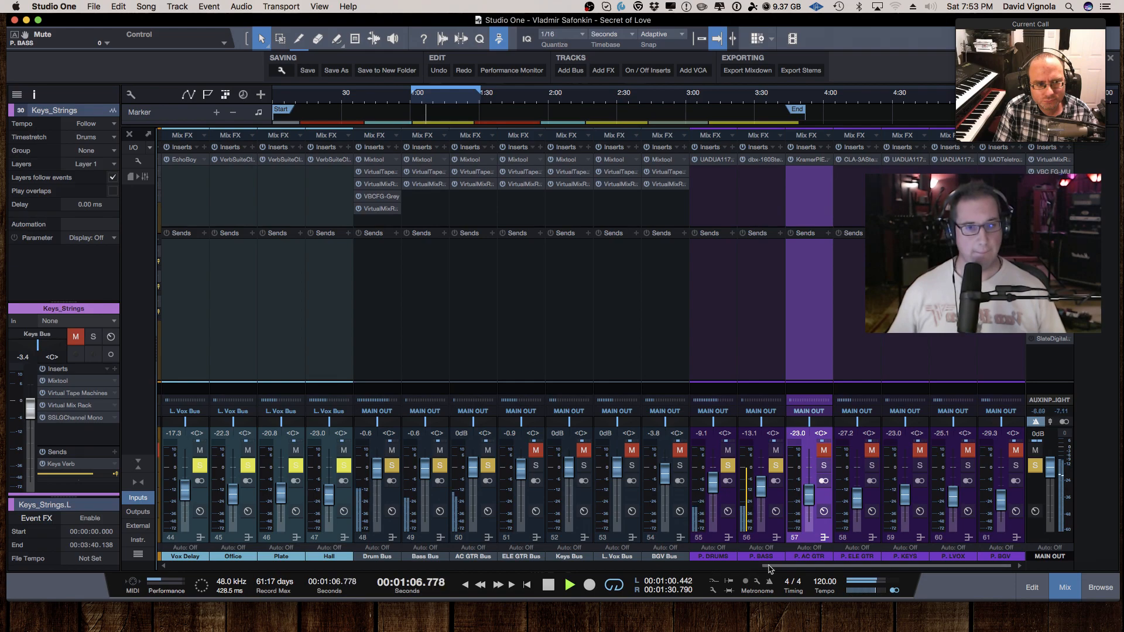
{"action": "left_click", "coordinate": [805, 162]}
{"action": "left_click_drag", "start_coordinate": [331, 121], "coordinate": [320, 116]}
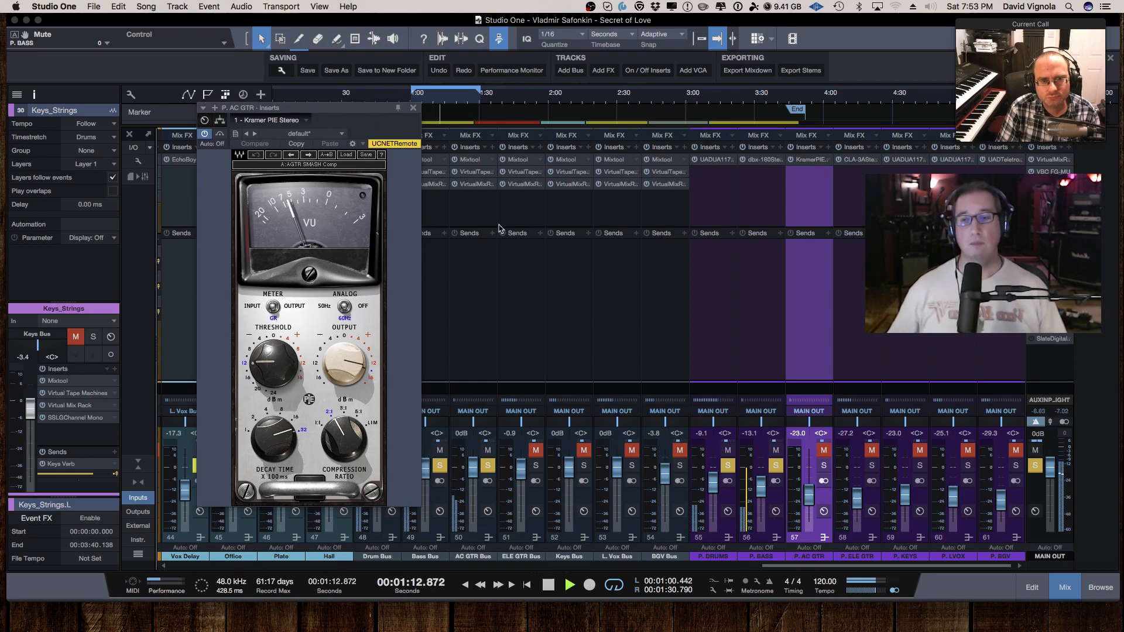
{"action": "left_click", "coordinate": [823, 450]}
{"action": "left_click", "coordinate": [823, 465]}
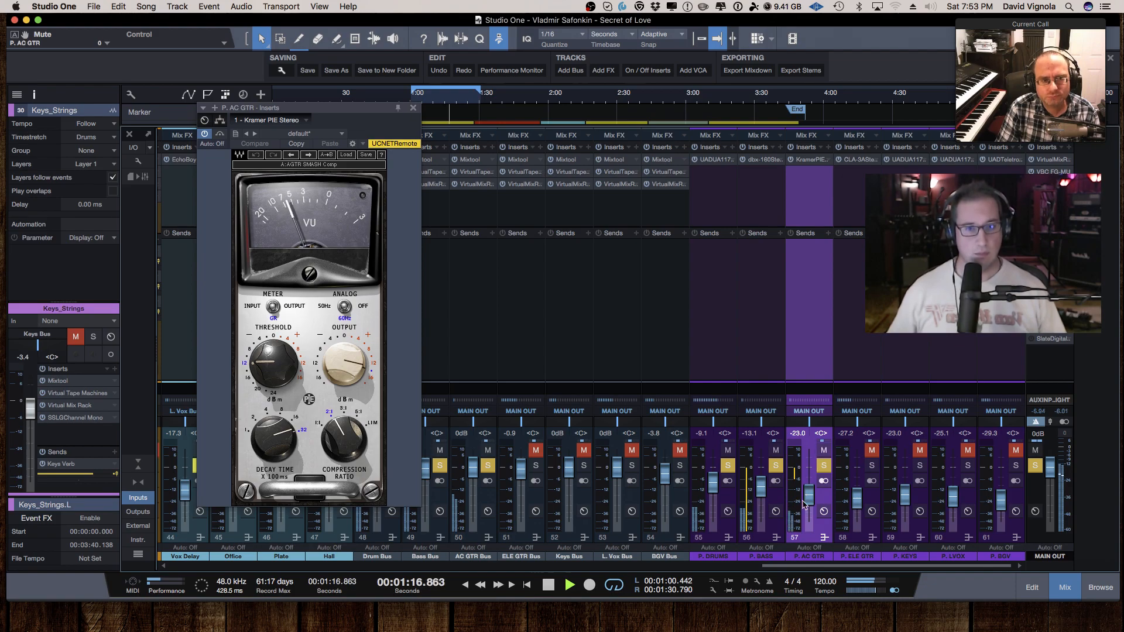
{"action": "left_click_drag", "start_coordinate": [809, 504], "coordinate": [809, 499]}
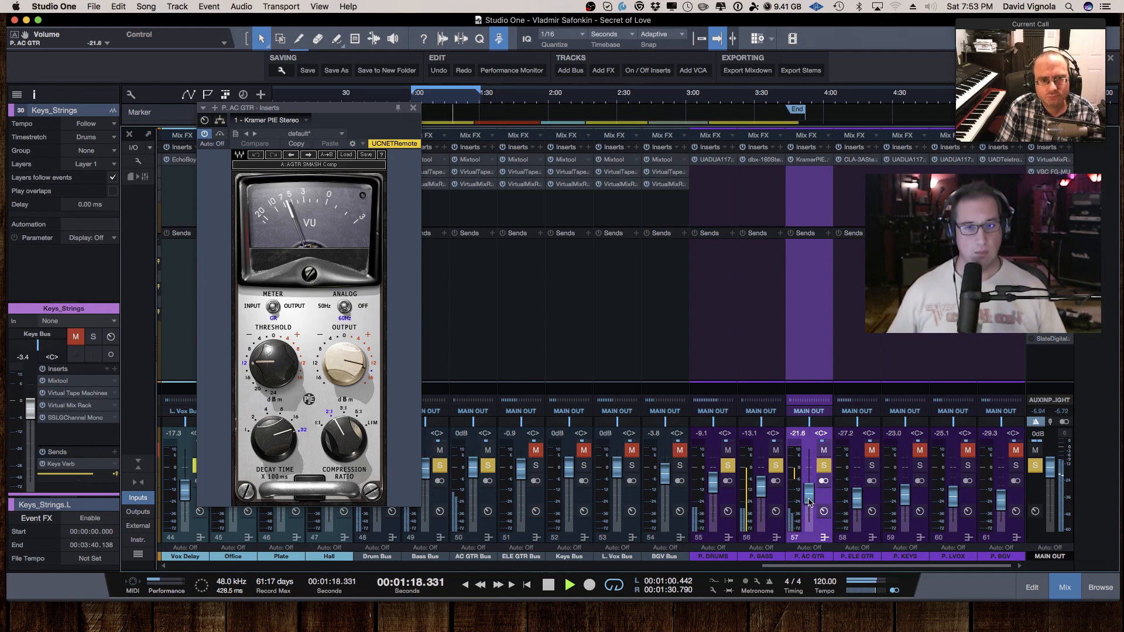
- Compare the chorus with P. AC GTR muted and unmuted, leave it unmuted, and stop playback
{"action": "left_click", "coordinate": [824, 449]}
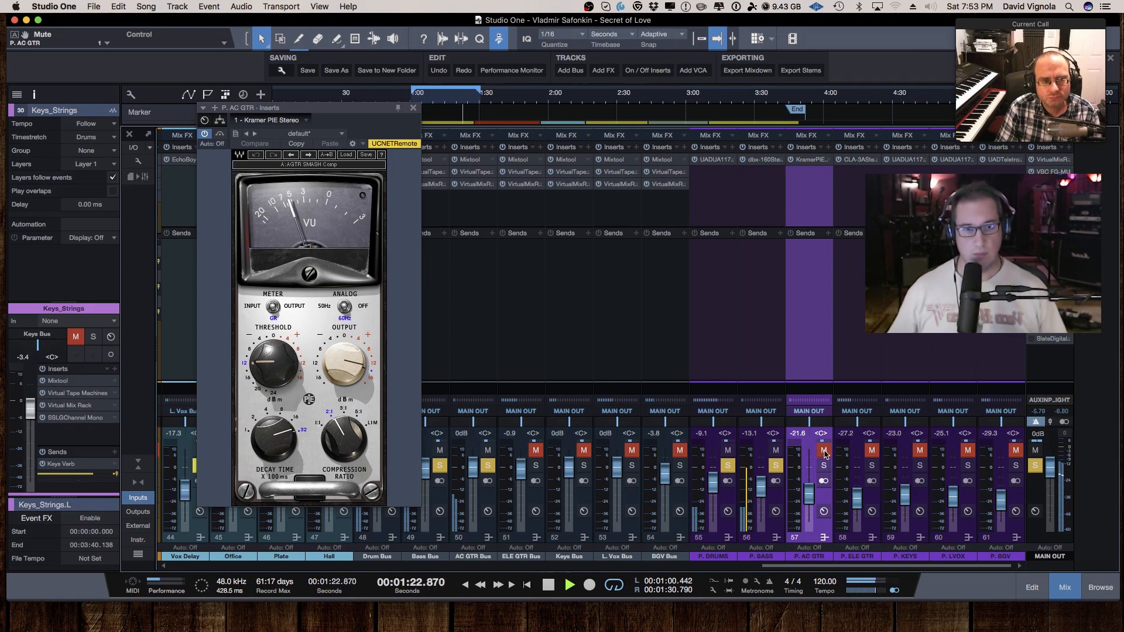
{"action": "left_click", "coordinate": [824, 449]}
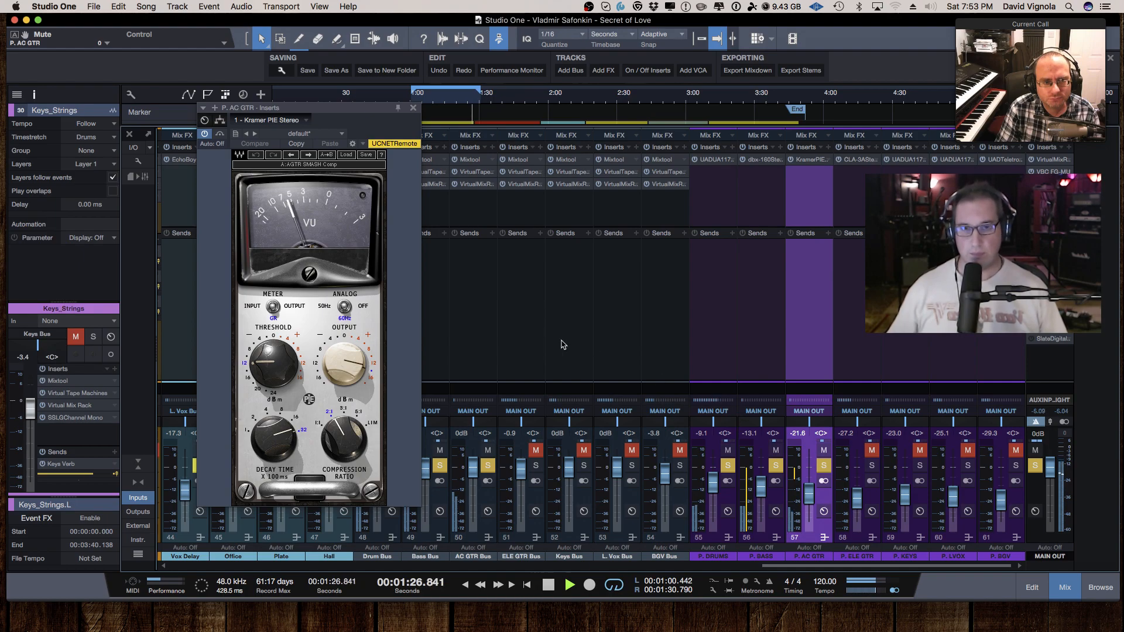
{"action": "key", "text": "space"}
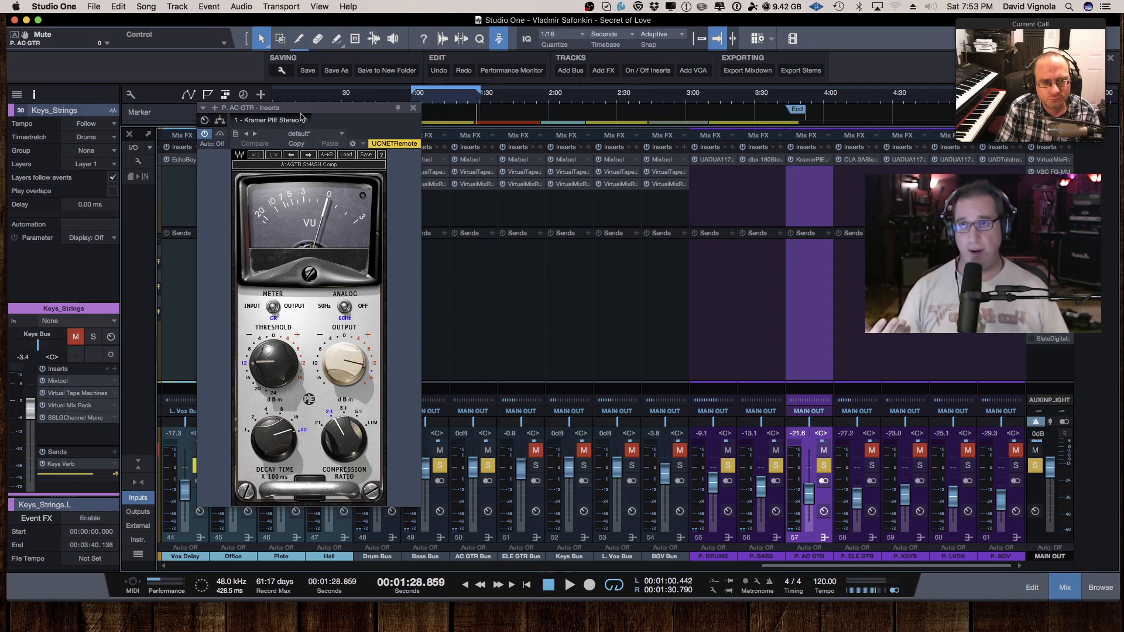
{"action": "left_click_drag", "start_coordinate": [302, 109], "coordinate": [296, 113]}
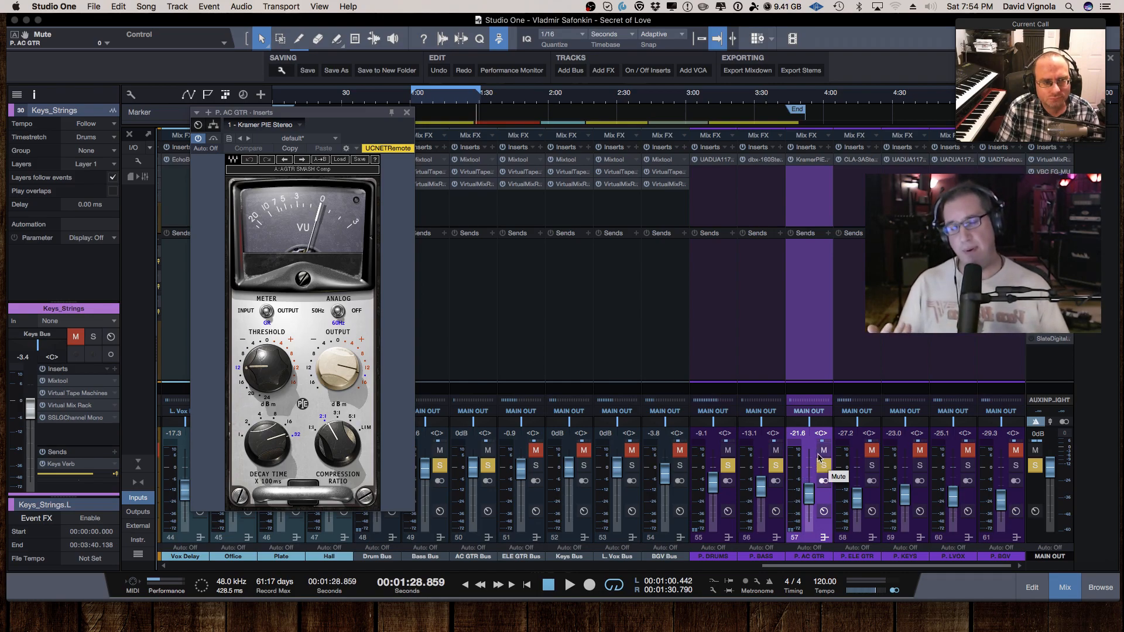
- Replay the chorus toggling the P. AC GTR mute once more, stop playback and close the Kramer PIE window
{"action": "key", "text": "space"}
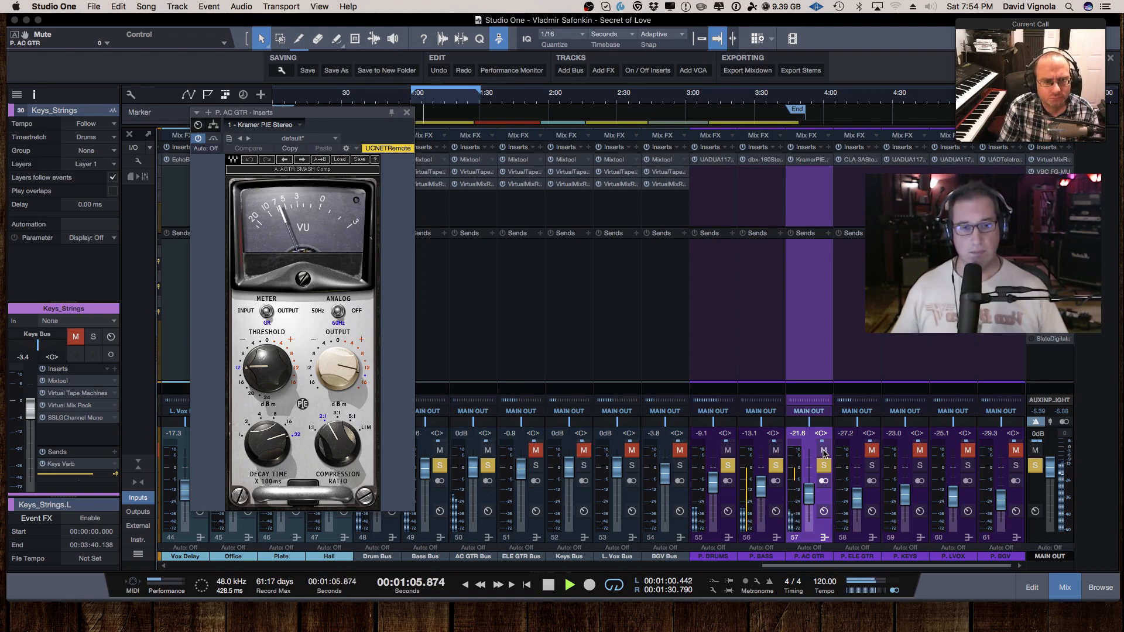
{"action": "left_click", "coordinate": [824, 450]}
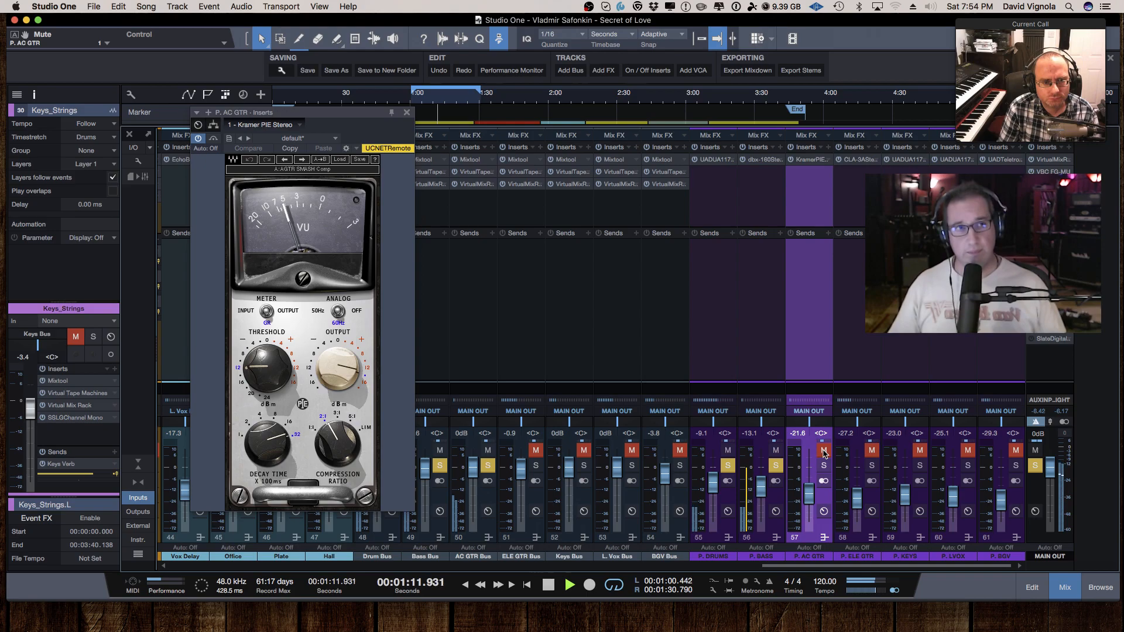
{"action": "left_click", "coordinate": [824, 450]}
{"action": "key", "text": "s"}
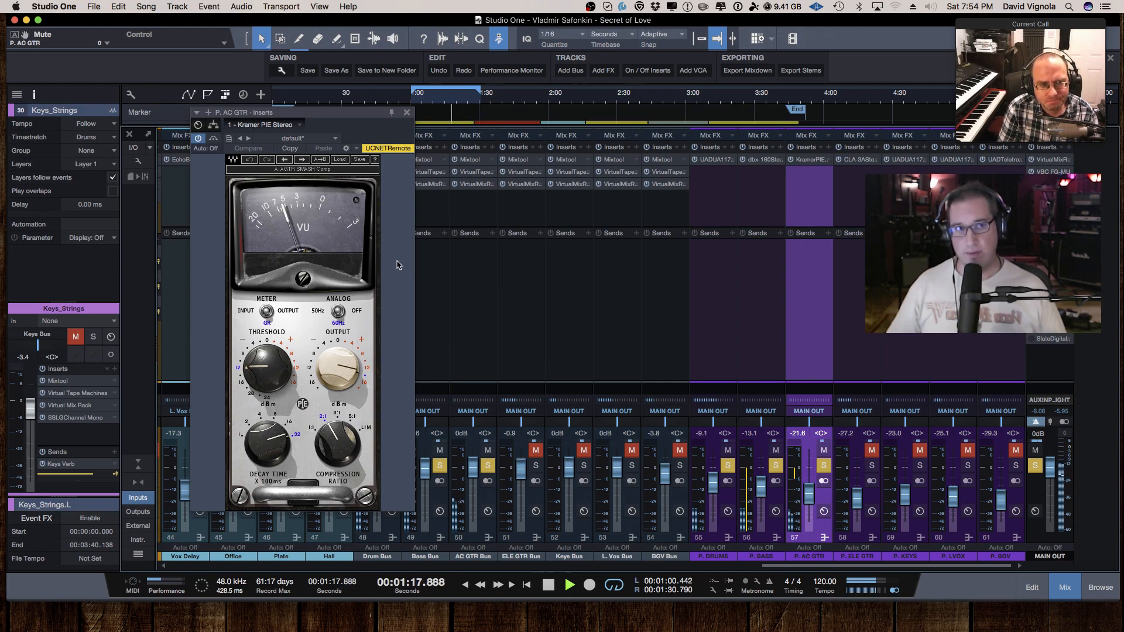
{"action": "key", "text": "space"}
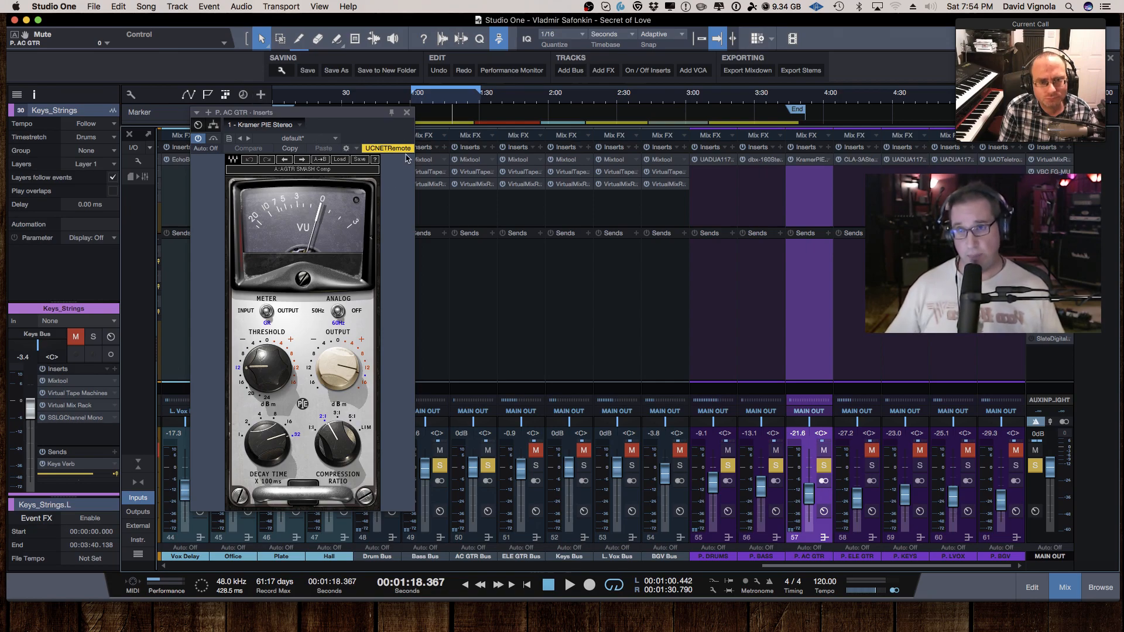
{"action": "left_click", "coordinate": [407, 113]}
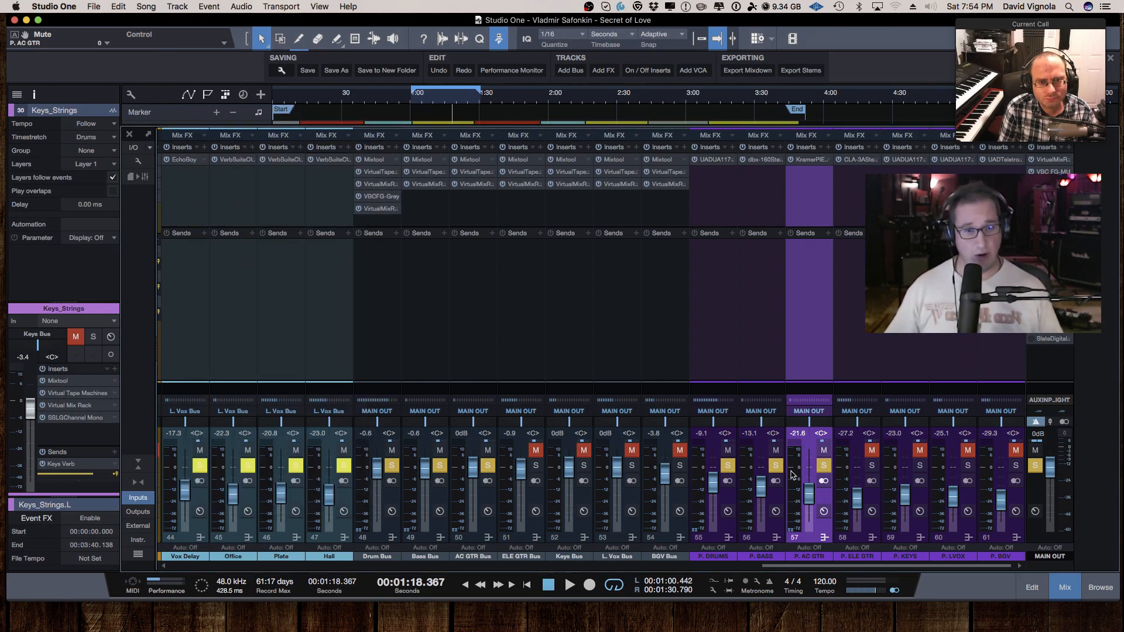
- Unmute and solo both the P. ELE GTR parallel bus and the ELE GTR Bus
{"action": "left_click", "coordinate": [861, 537]}
{"action": "left_click", "coordinate": [871, 465]}
{"action": "left_click", "coordinate": [871, 450]}
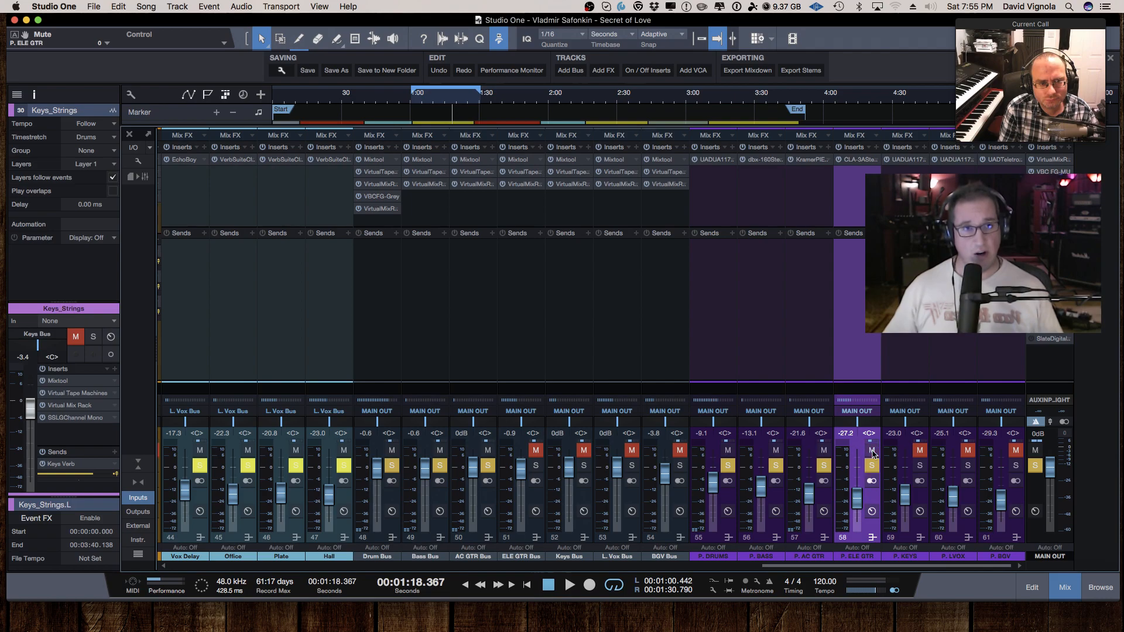
{"action": "left_click", "coordinate": [533, 465]}
{"action": "left_click", "coordinate": [535, 450]}
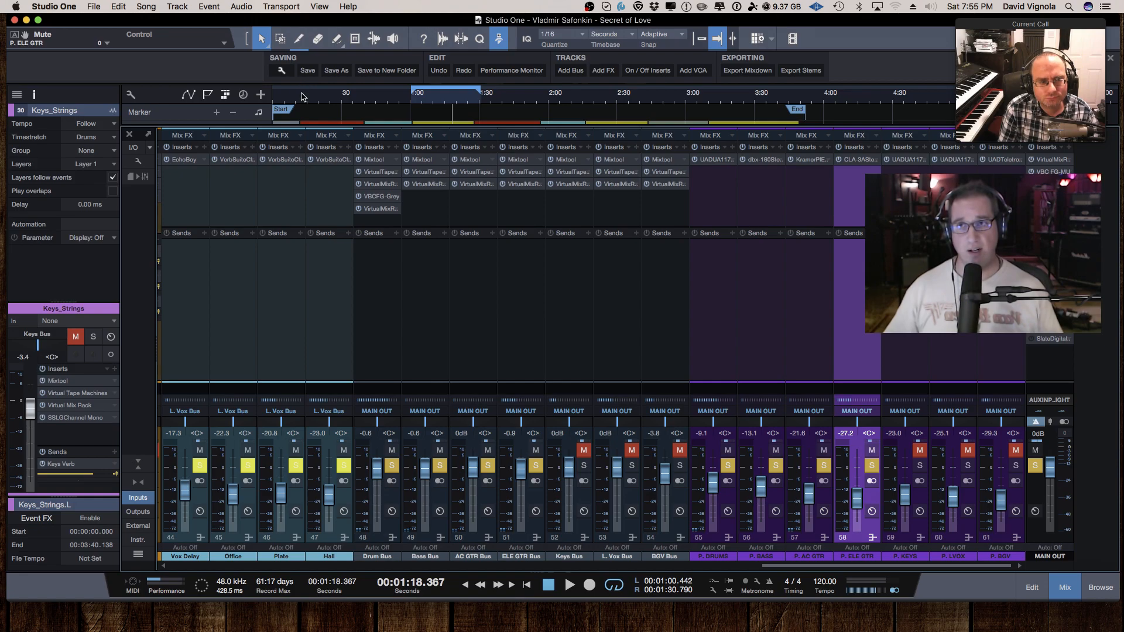
- Set the loop from the first verse to the first chorus's end, play it, and open the CLA-3A compressor on P. ELE GTR
{"action": "left_click_drag", "start_coordinate": [303, 91], "coordinate": [479, 105]}
{"action": "key", "text": "space"}
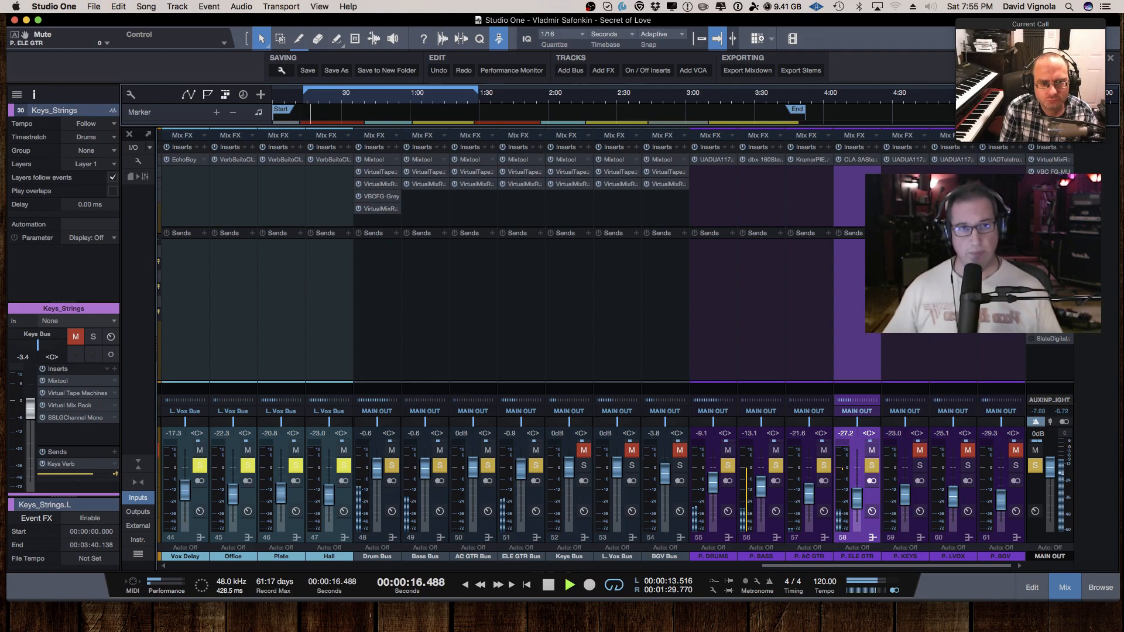
{"action": "left_click", "coordinate": [856, 160]}
{"action": "left_click_drag", "start_coordinate": [427, 226], "coordinate": [414, 184]}
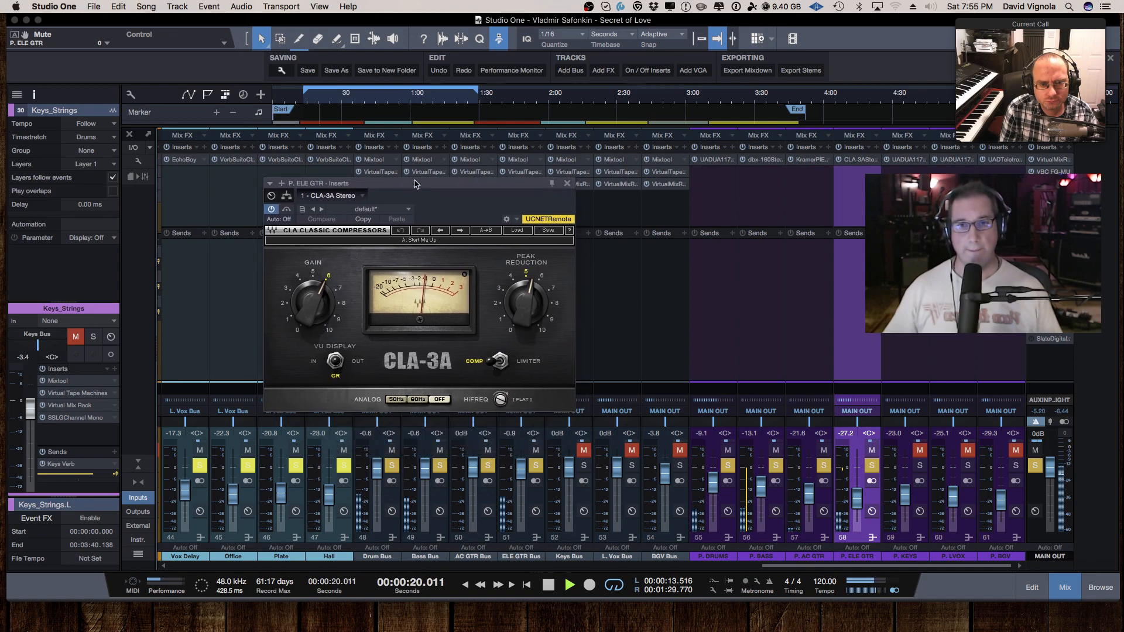
- Compare the verse with P. ELE GTR muted and unmuted, leave it unmuted, stop playback and close the CLA-3A window
{"action": "left_click", "coordinate": [871, 450]}
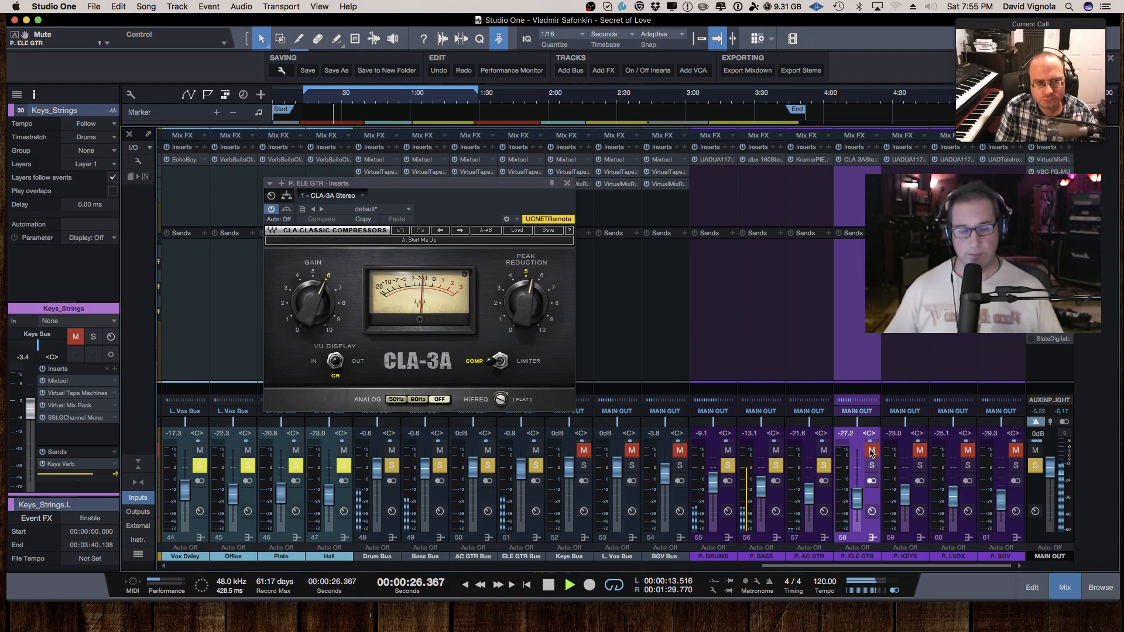
{"action": "left_click", "coordinate": [871, 450]}
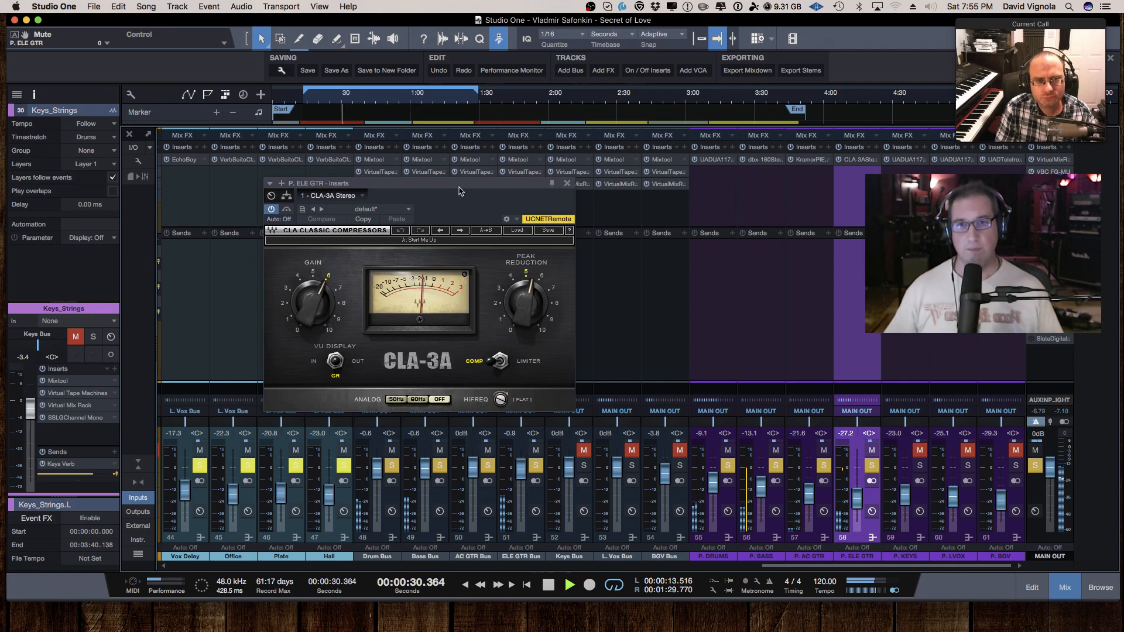
{"action": "key", "text": "space"}
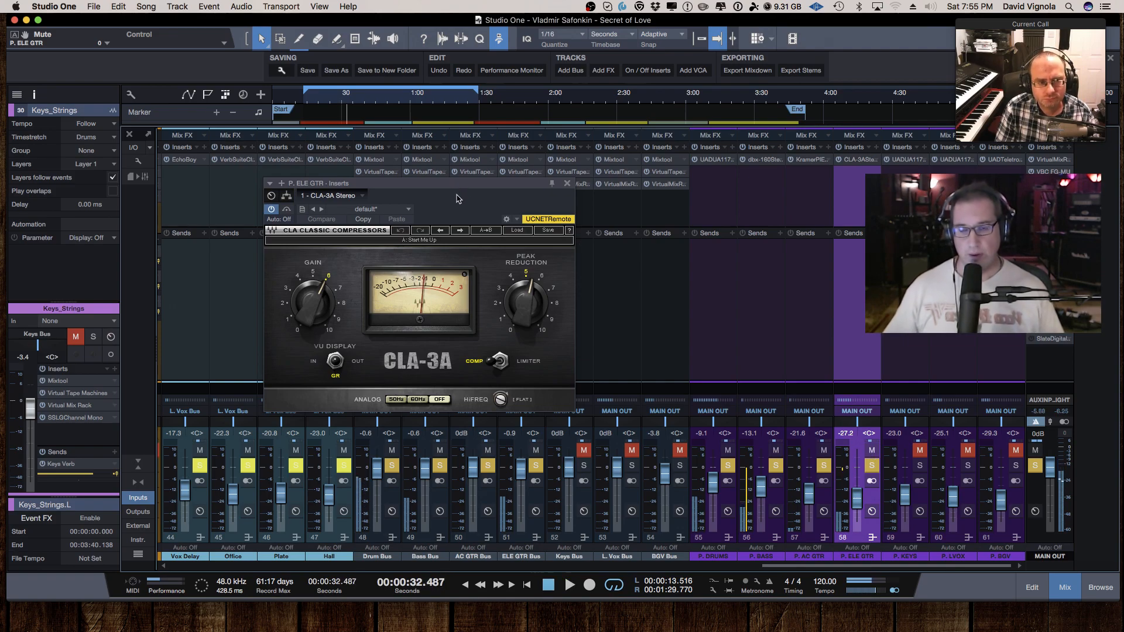
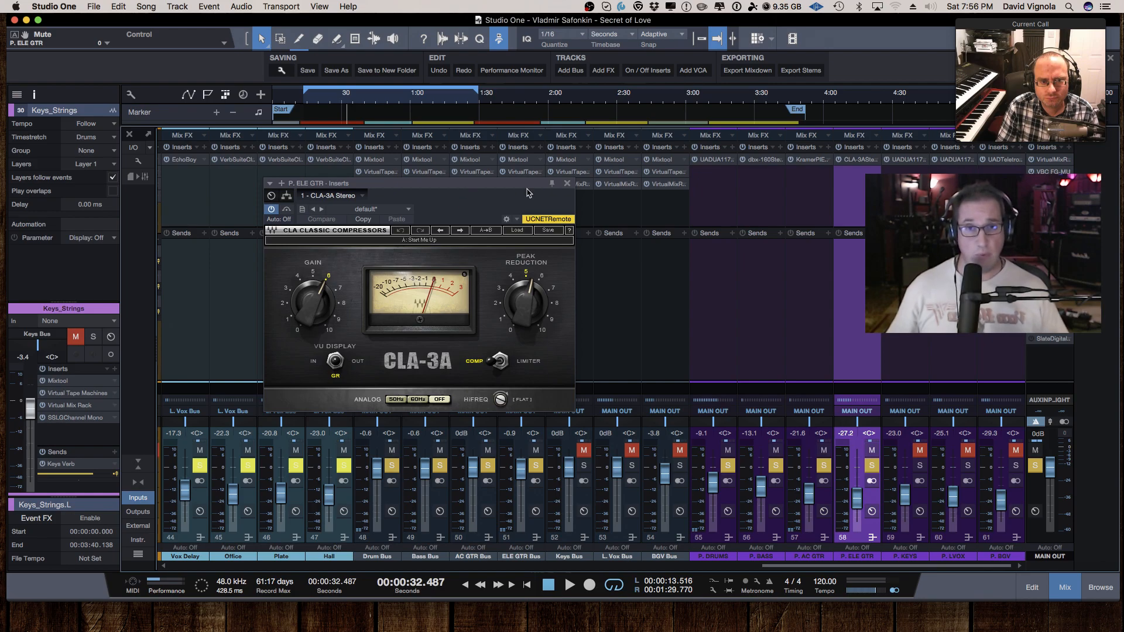
{"action": "left_click", "coordinate": [566, 185]}
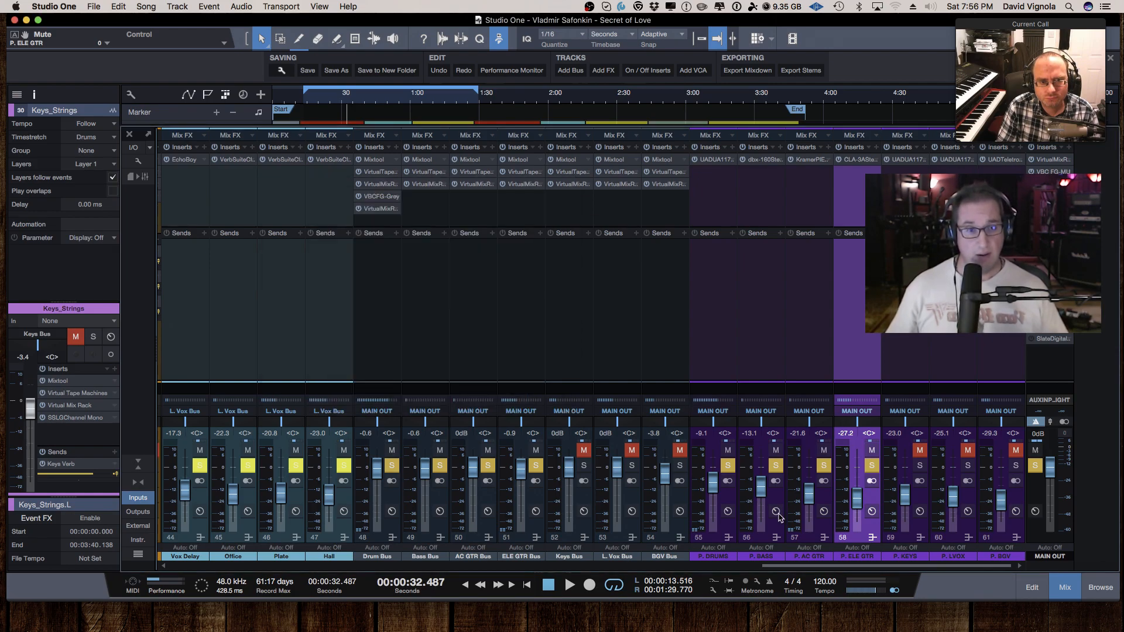
- Unmute the P. KEYS parallel bus and set the loop range to span the Bridge section
{"action": "left_click", "coordinate": [908, 533]}
{"action": "left_click", "coordinate": [919, 450]}
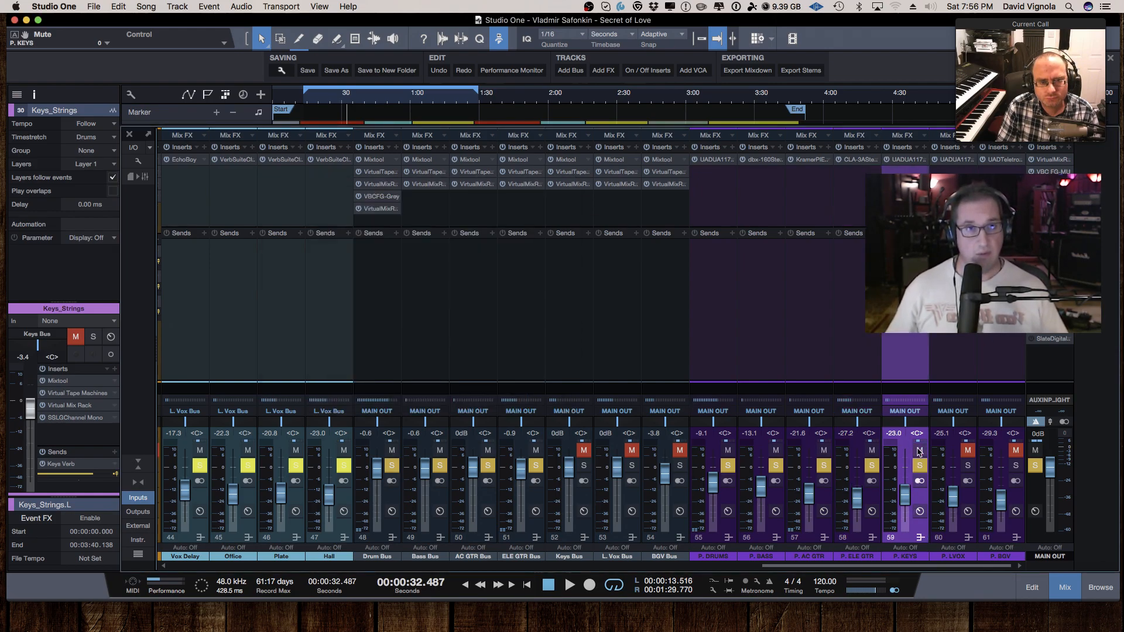
{"action": "left_click", "coordinate": [139, 466]}
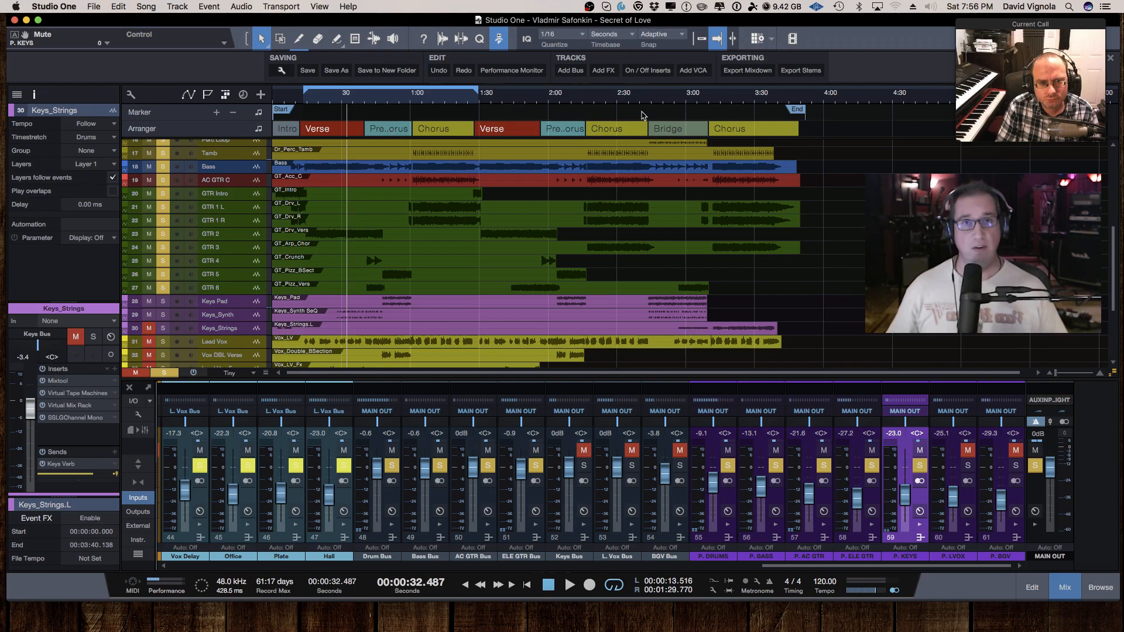
{"action": "left_click_drag", "start_coordinate": [632, 86], "coordinate": [714, 88]}
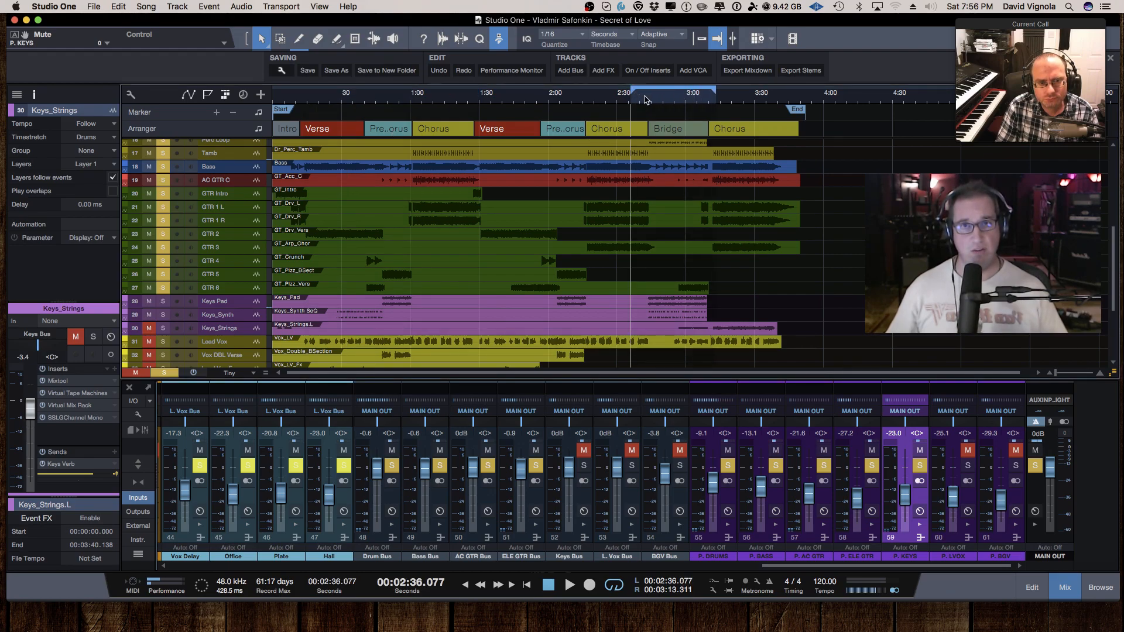
{"action": "scroll", "coordinate": [645, 100], "scroll_direction": "up", "scroll_amount": 5}
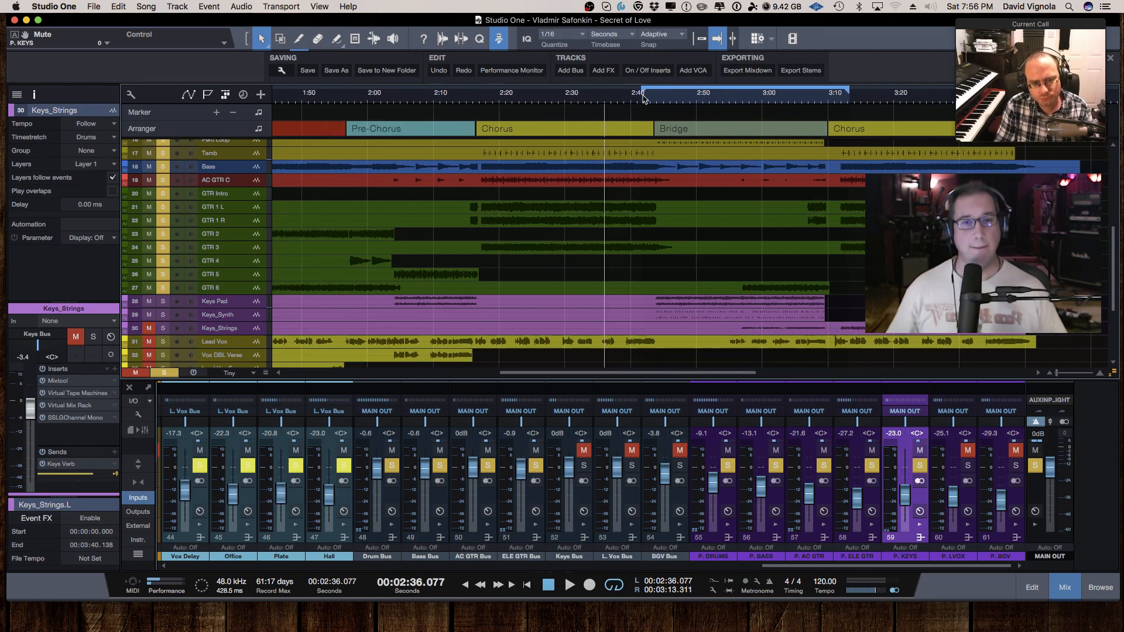
{"action": "left_click_drag", "start_coordinate": [642, 98], "coordinate": [656, 102]}
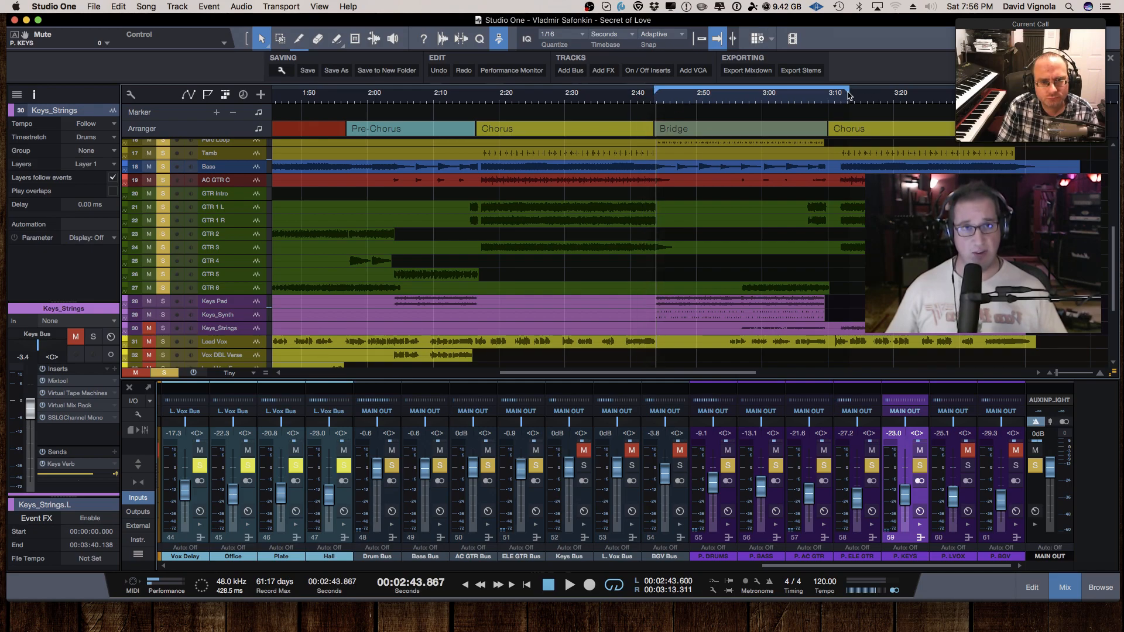
{"action": "left_click_drag", "start_coordinate": [849, 95], "coordinate": [827, 98]}
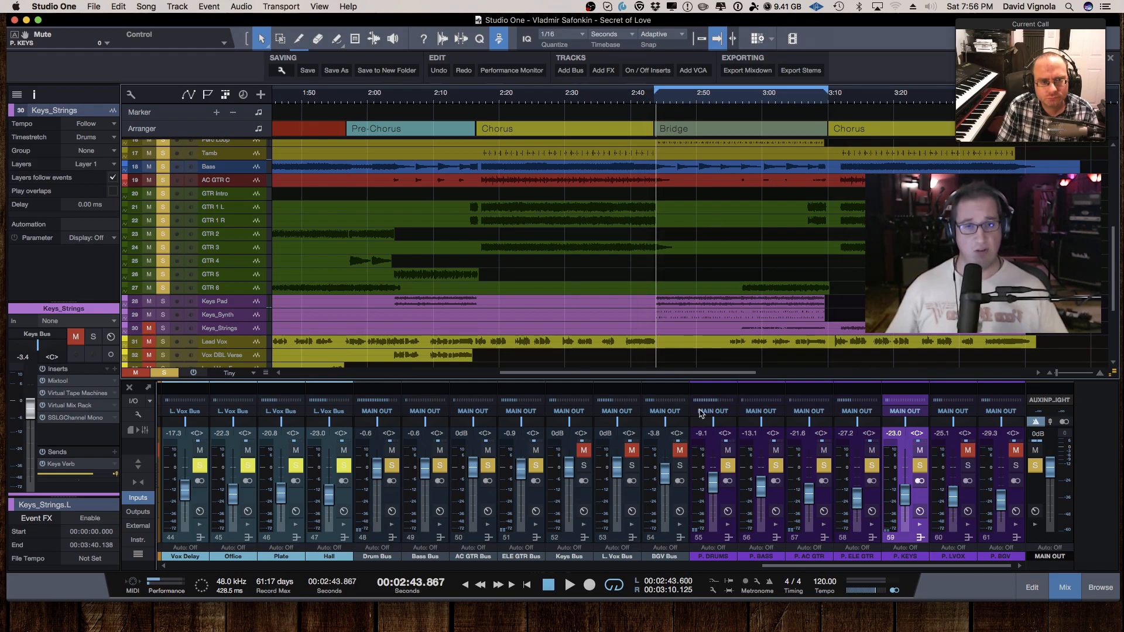
- Play the bridge, unmute and solo the Keys Bus, and open the UA 1176AE compressor on P. KEYS
{"action": "key", "text": "space"}
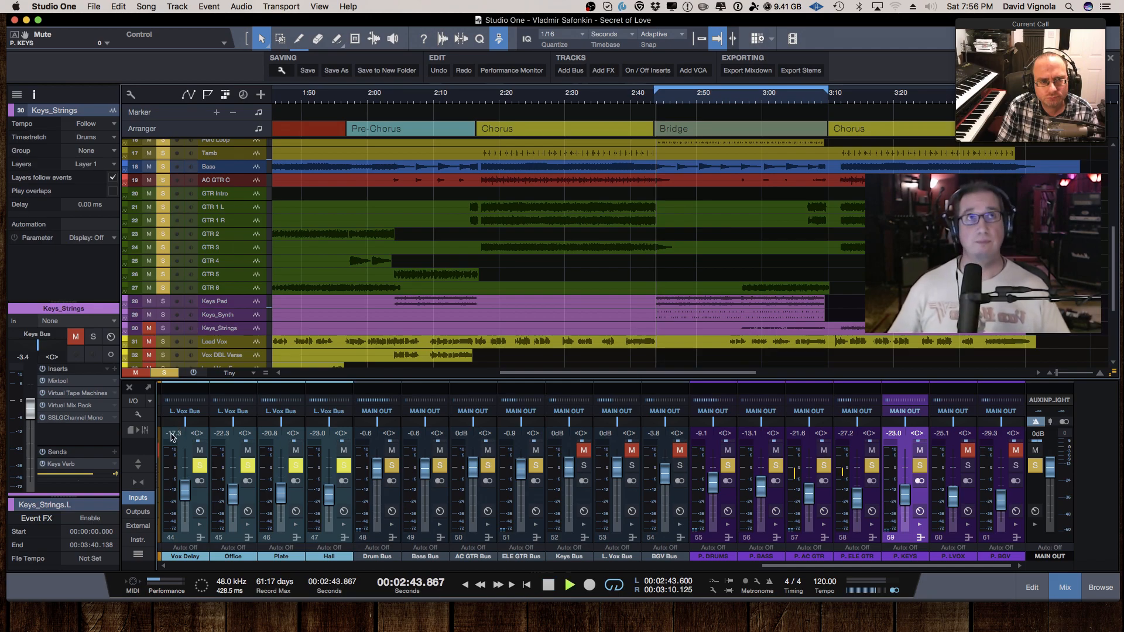
{"action": "left_click", "coordinate": [139, 464]}
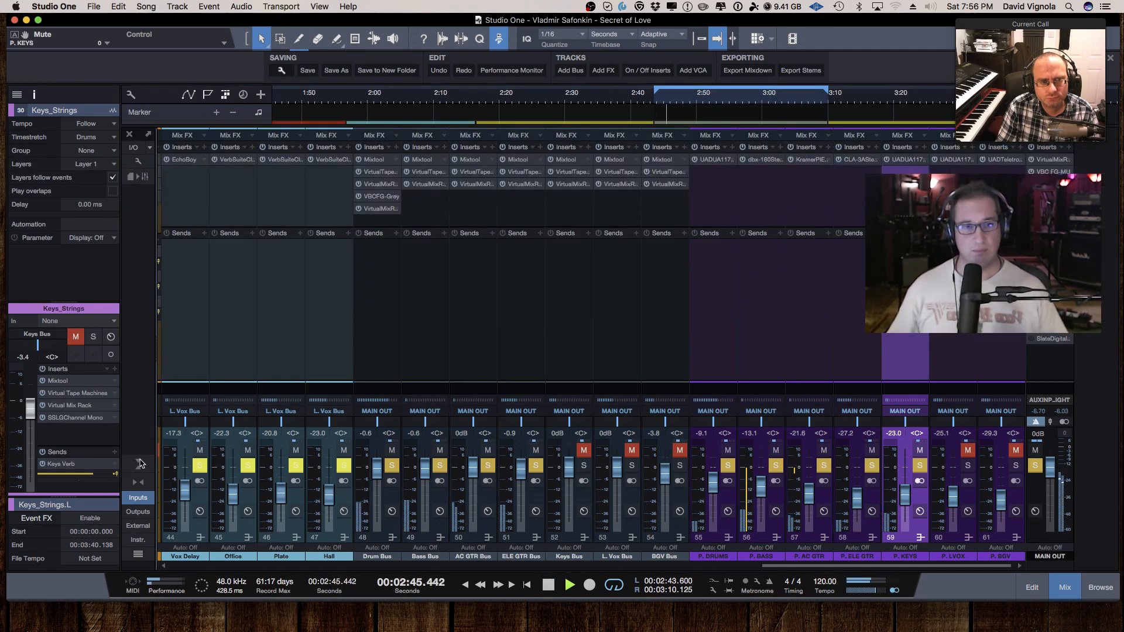
{"action": "left_click", "coordinate": [583, 450]}
{"action": "left_click", "coordinate": [584, 465]}
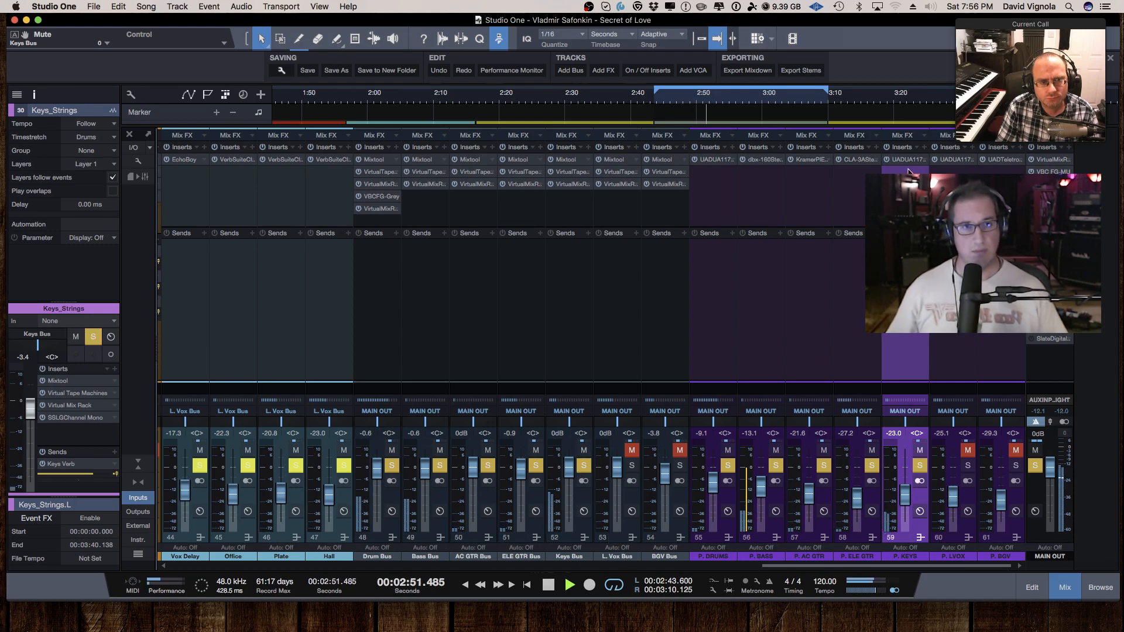
{"action": "left_click", "coordinate": [904, 159]}
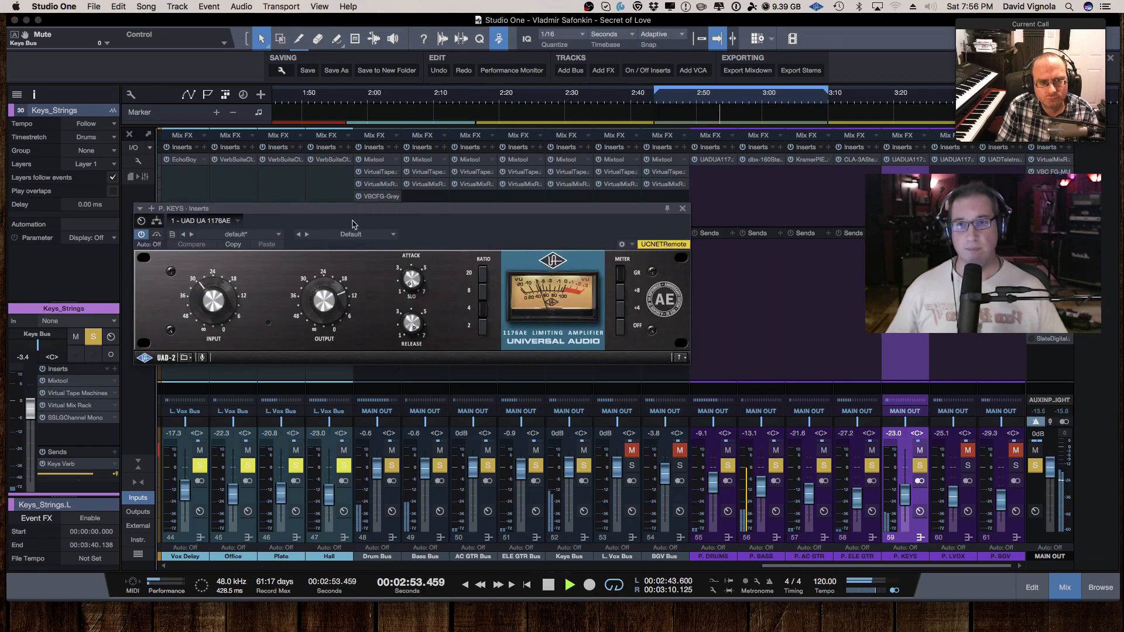
{"action": "left_click_drag", "start_coordinate": [355, 211], "coordinate": [325, 231]}
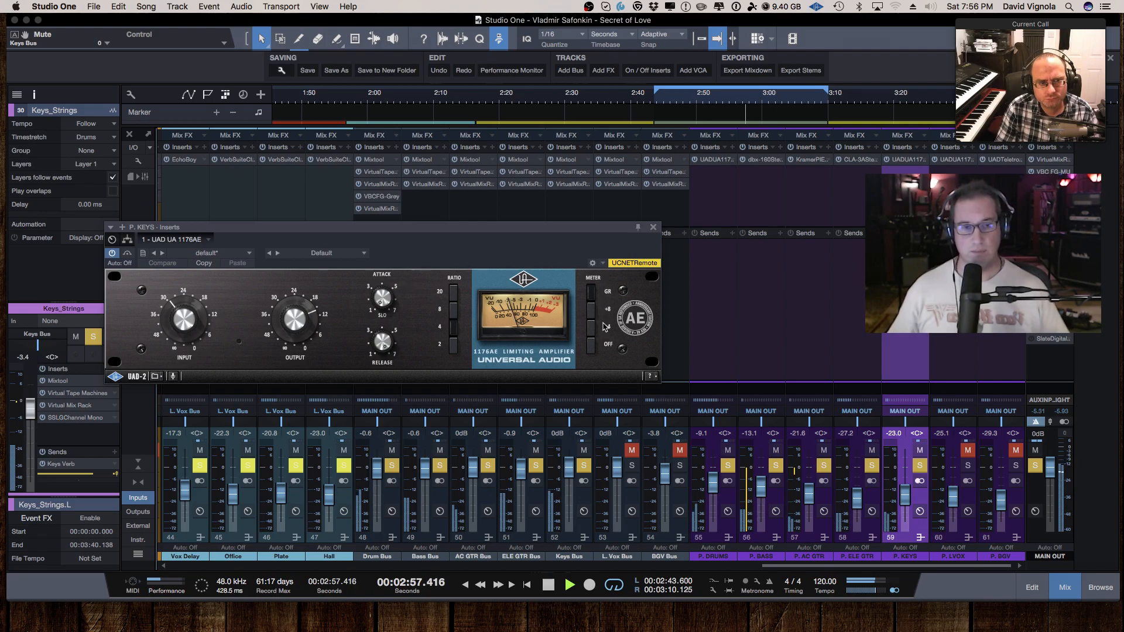
- Compare the bridge with P. KEYS muted and unmuted, leave it unmuted, and stop playback
{"action": "left_click", "coordinate": [919, 451]}
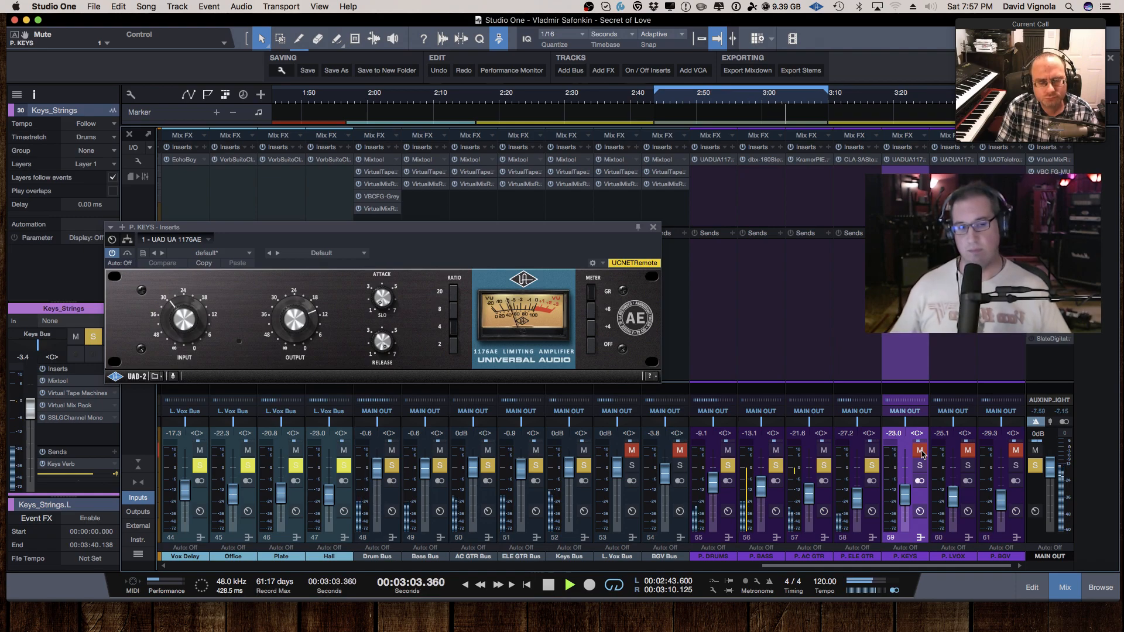
{"action": "left_click", "coordinate": [920, 451]}
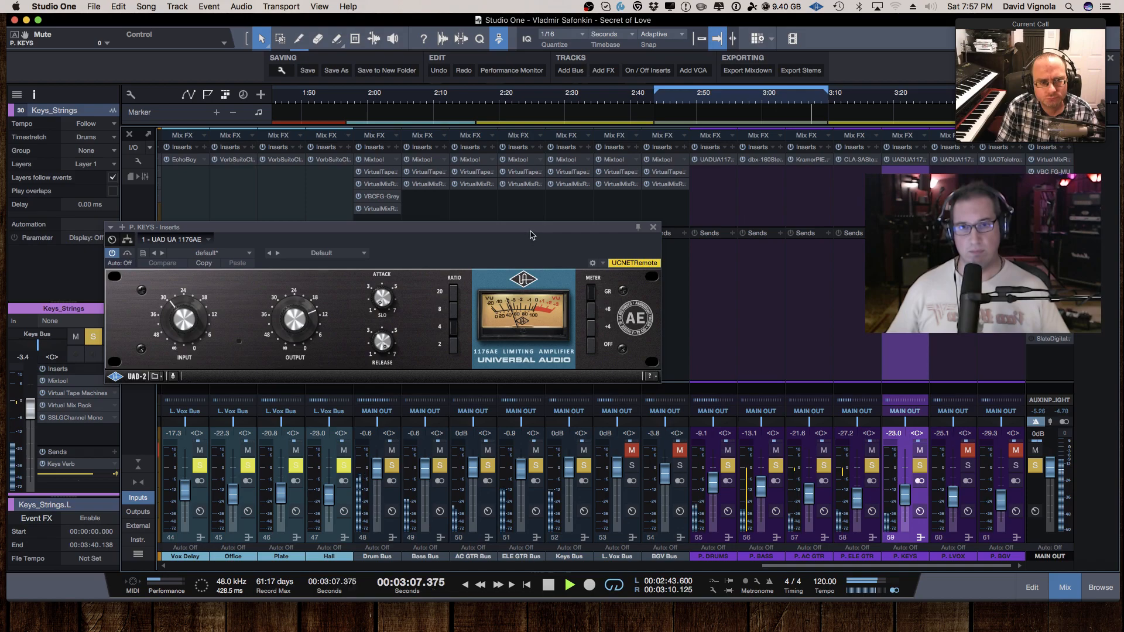
{"action": "left_click_drag", "start_coordinate": [533, 232], "coordinate": [526, 226]}
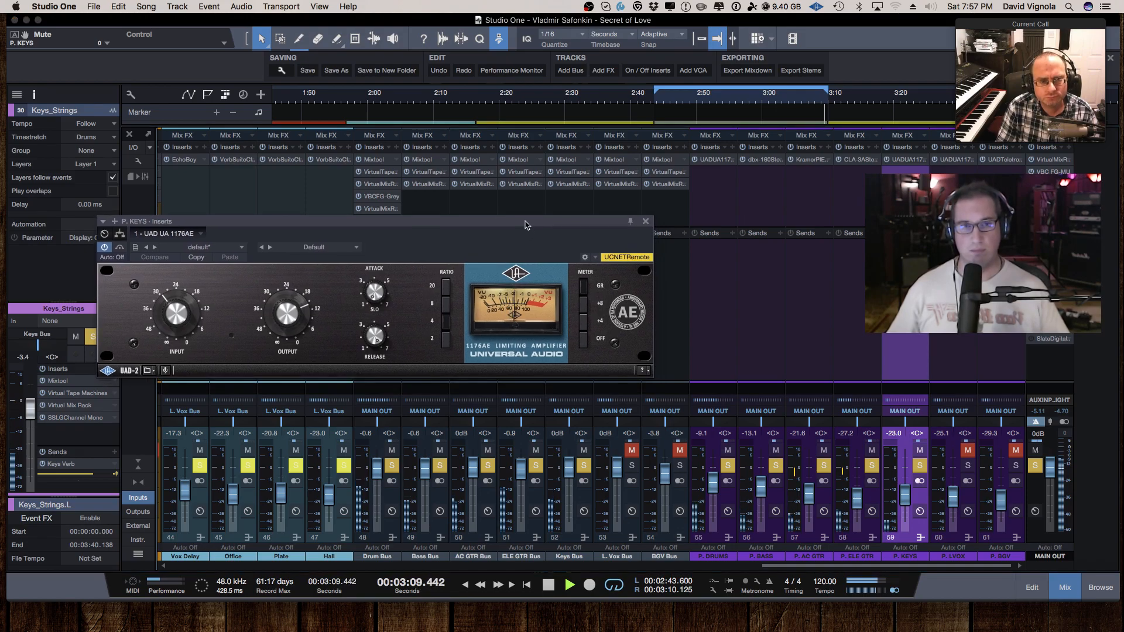
{"action": "key", "text": "space"}
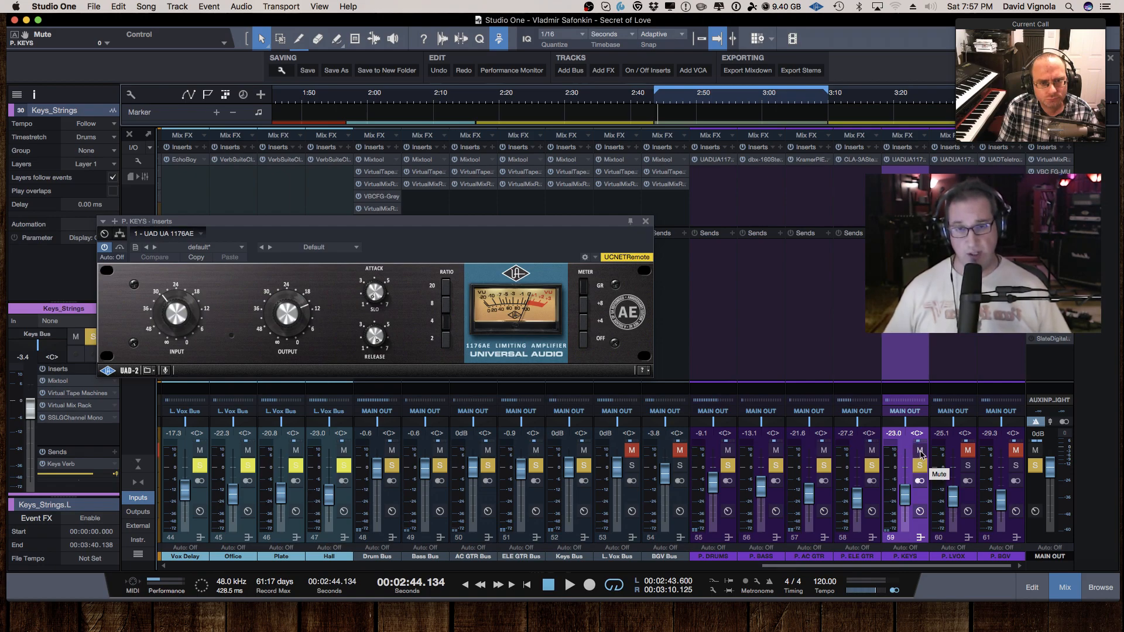
- Replay the bridge toggling the P. KEYS mute once more, stop playback and close the UA 1176AE window
{"action": "key", "text": "space"}
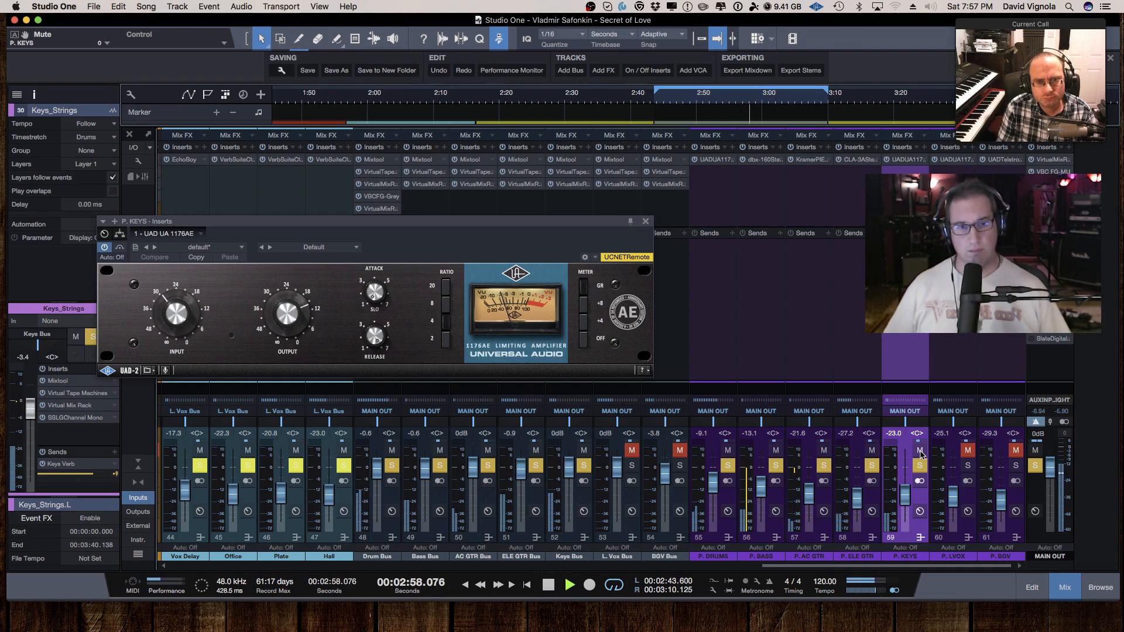
{"action": "left_click", "coordinate": [919, 450]}
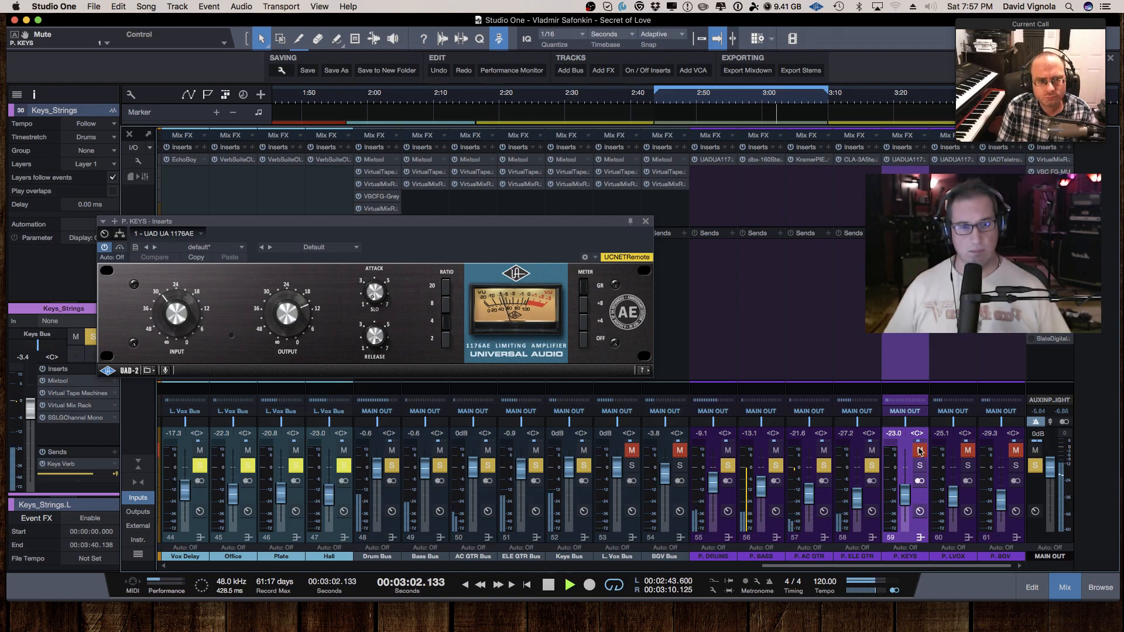
{"action": "left_click", "coordinate": [919, 450]}
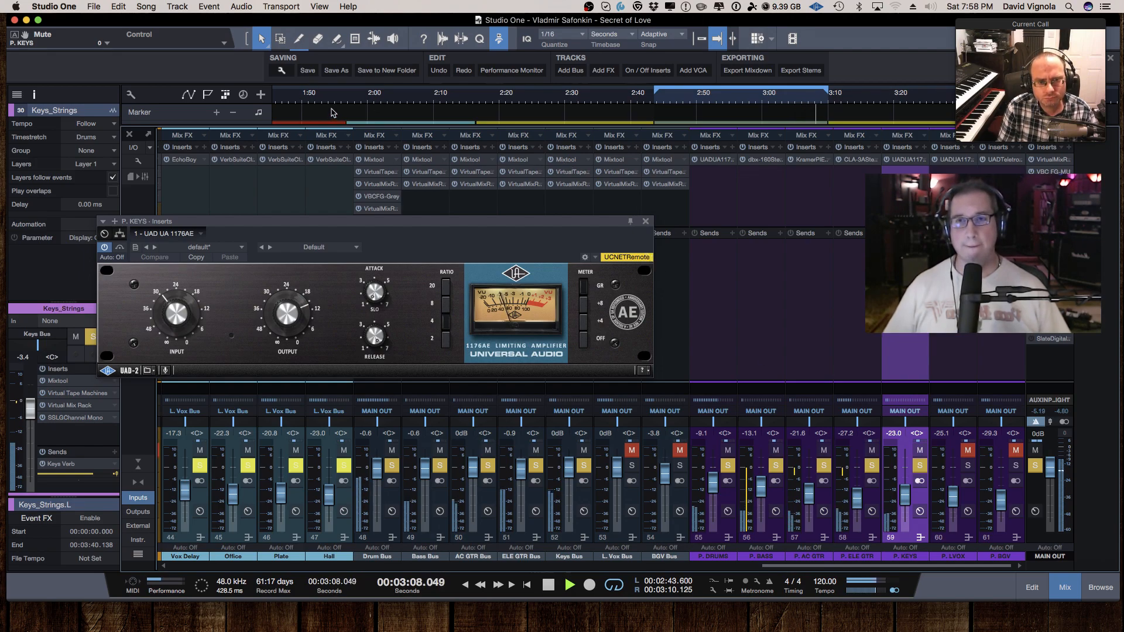
{"action": "key", "text": "space"}
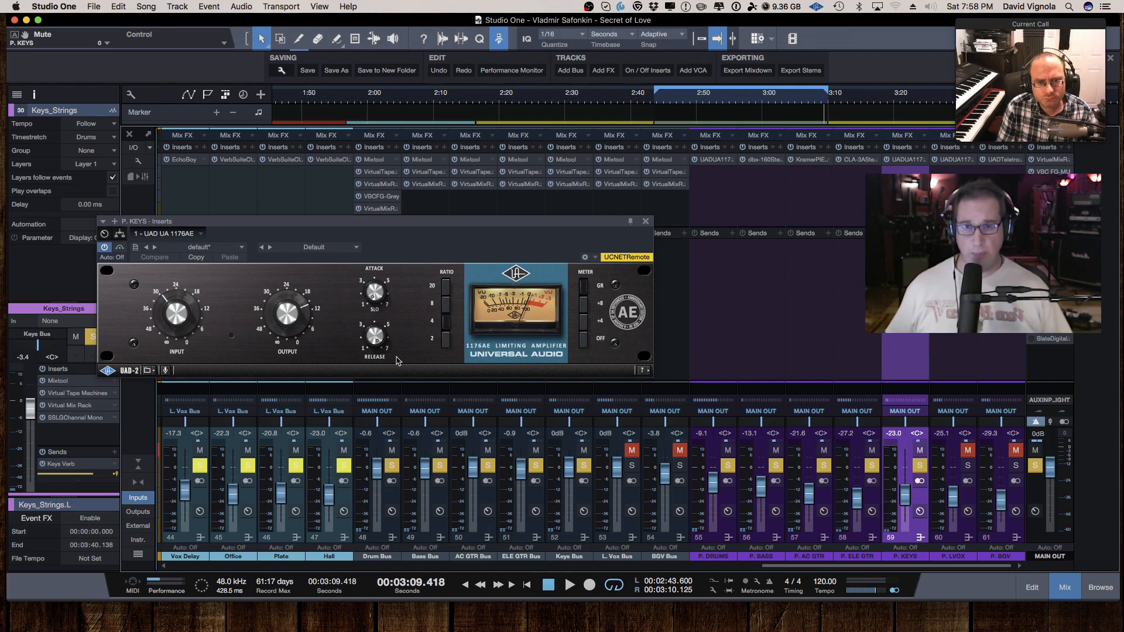
{"action": "left_click", "coordinate": [646, 221]}
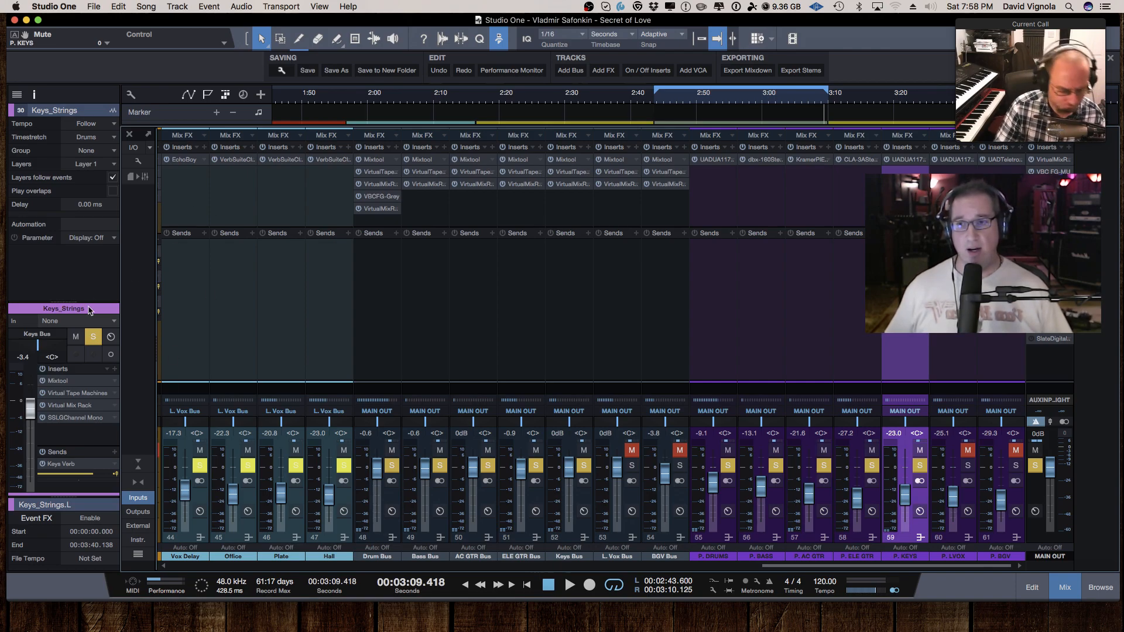
- Unmute the P. LVOX parallel bus and set the loop range to span the first Verse
{"action": "left_click", "coordinate": [961, 540]}
{"action": "left_click", "coordinate": [969, 452]}
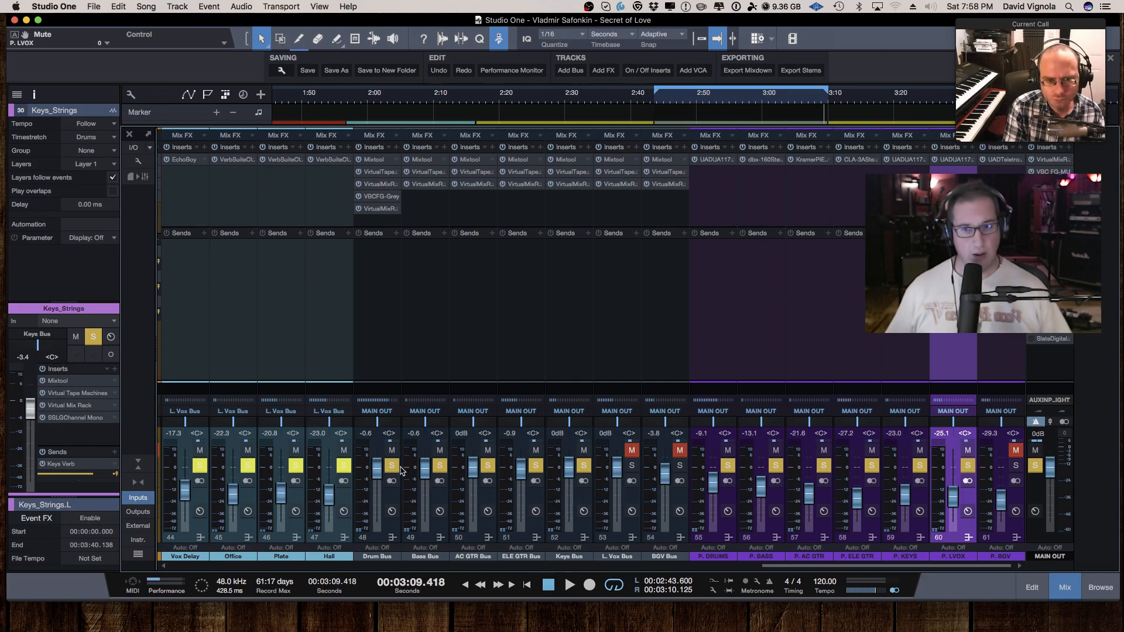
{"action": "key", "text": "F3"}
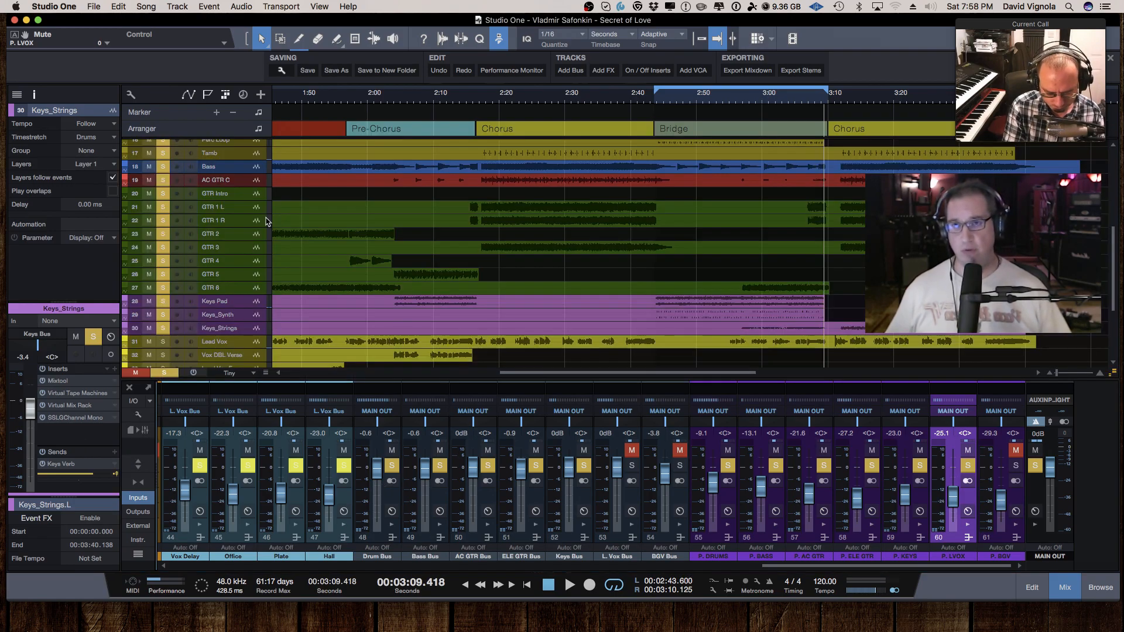
{"action": "key", "text": "shift+f"}
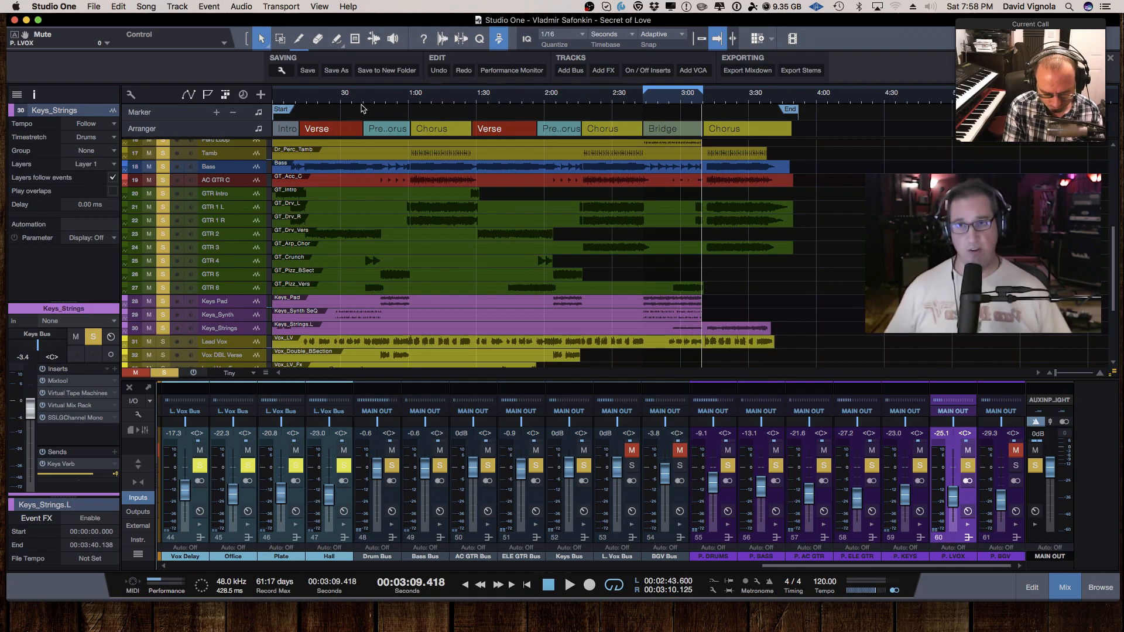
{"action": "left_click_drag", "start_coordinate": [323, 98], "coordinate": [321, 111]}
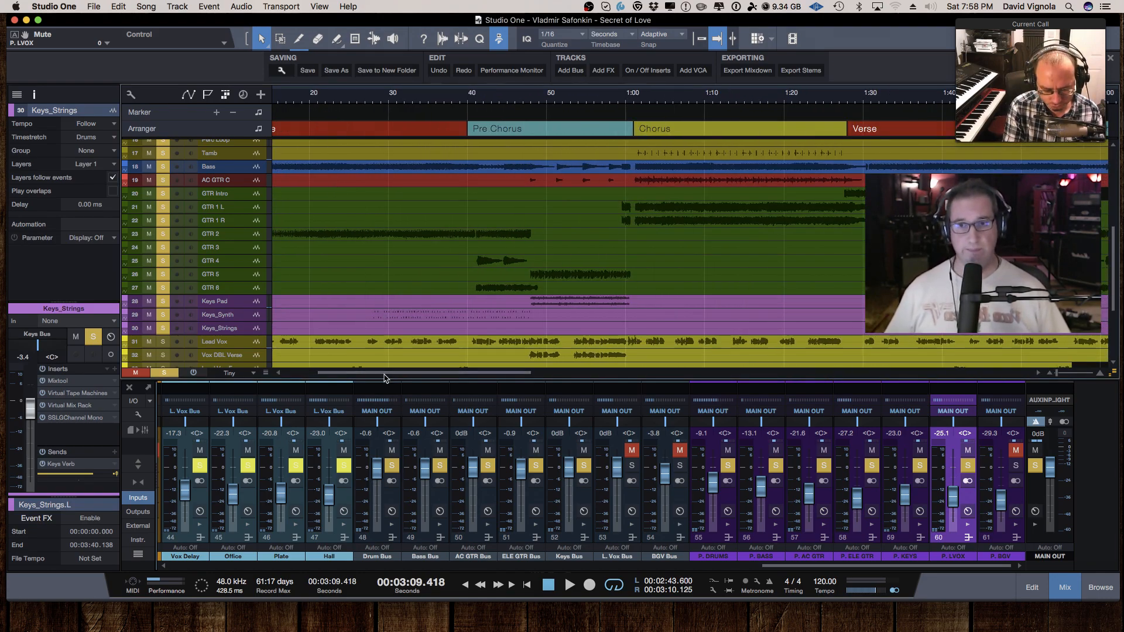
{"action": "left_click_drag", "start_coordinate": [387, 378], "coordinate": [355, 377]}
{"action": "scroll", "coordinate": [398, 275], "scroll_direction": "up", "scroll_amount": 5}
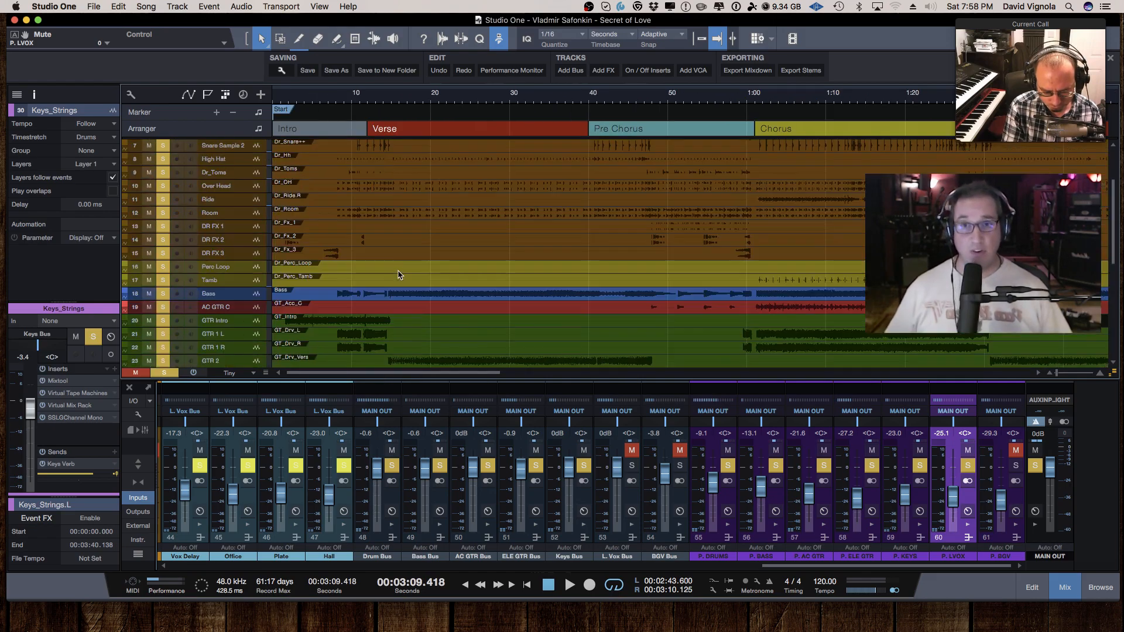
{"action": "scroll", "coordinate": [370, 230], "scroll_direction": "down", "scroll_amount": 5}
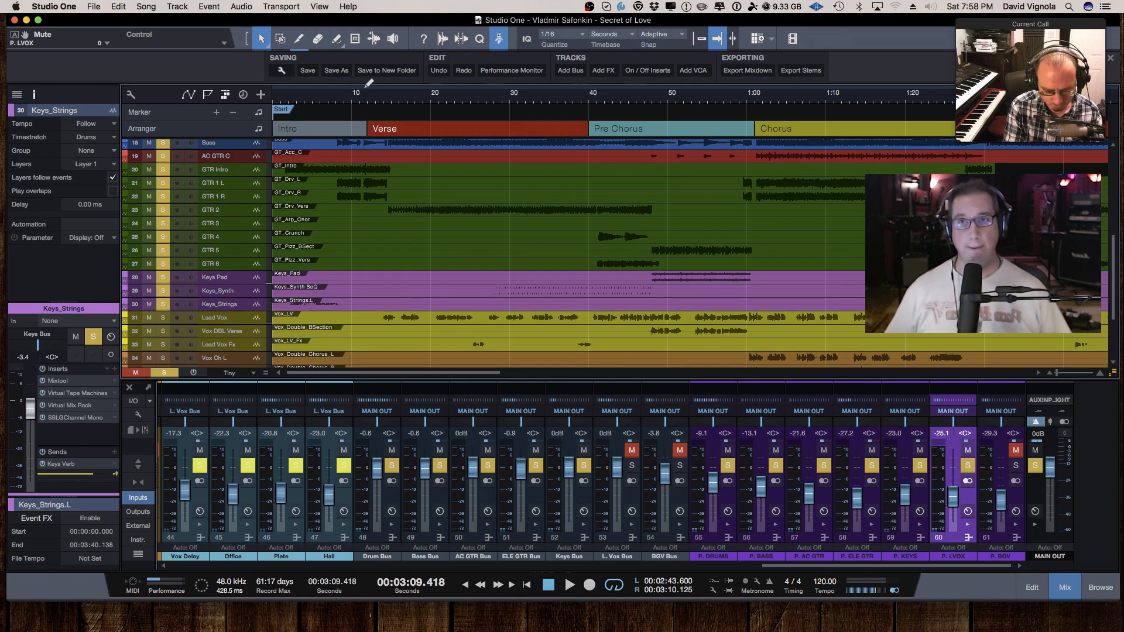
{"action": "left_click_drag", "start_coordinate": [364, 90], "coordinate": [591, 91]}
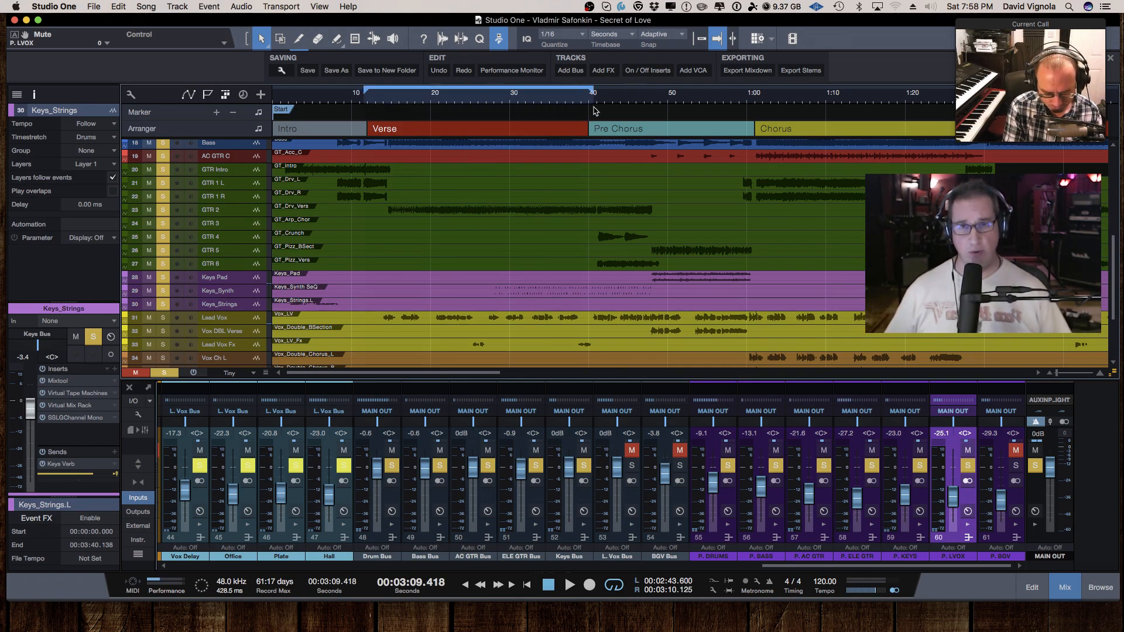
- Open the UA 1176 Rev A compressor on P. LVOX and place its window clear of the mixer faders
{"action": "left_click", "coordinate": [138, 464]}
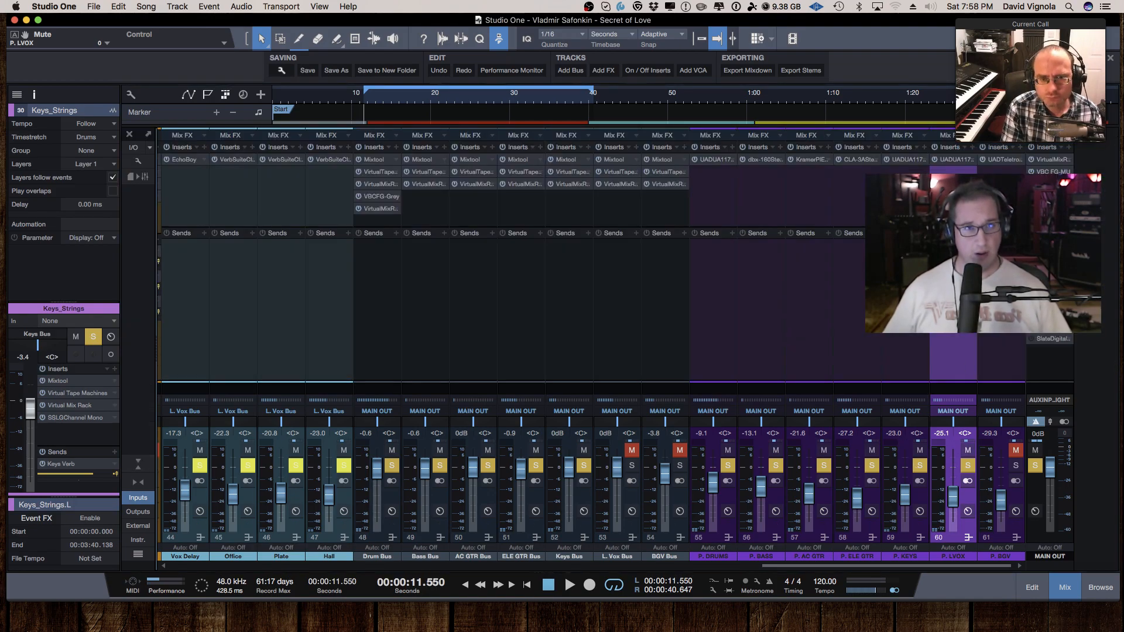
{"action": "double_click", "coordinate": [945, 162]}
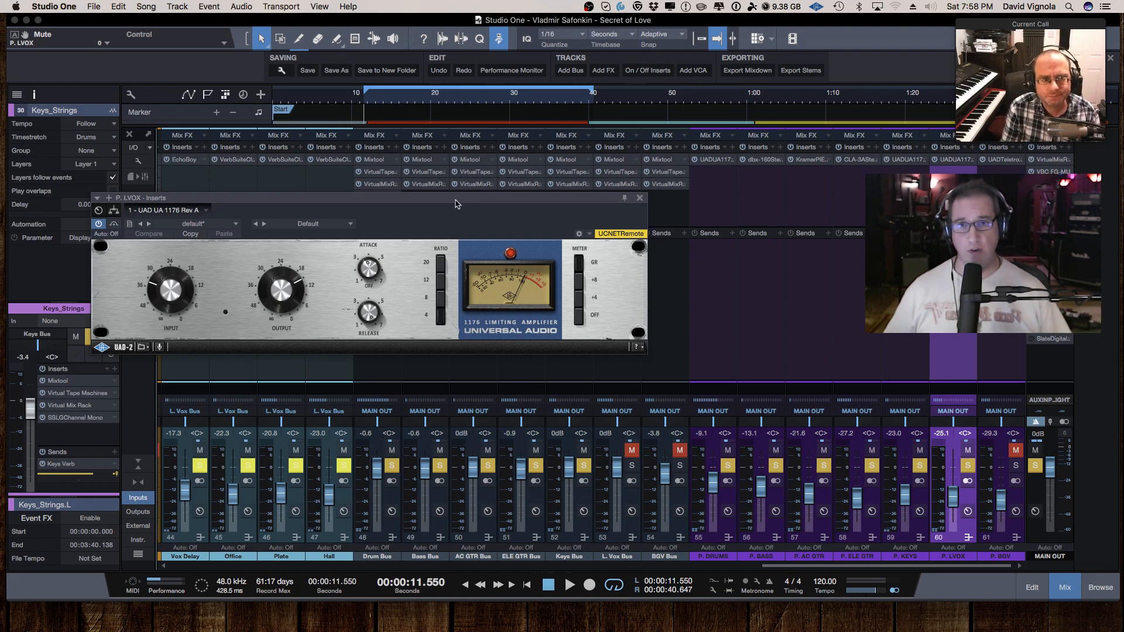
{"action": "left_click_drag", "start_coordinate": [455, 198], "coordinate": [436, 233]}
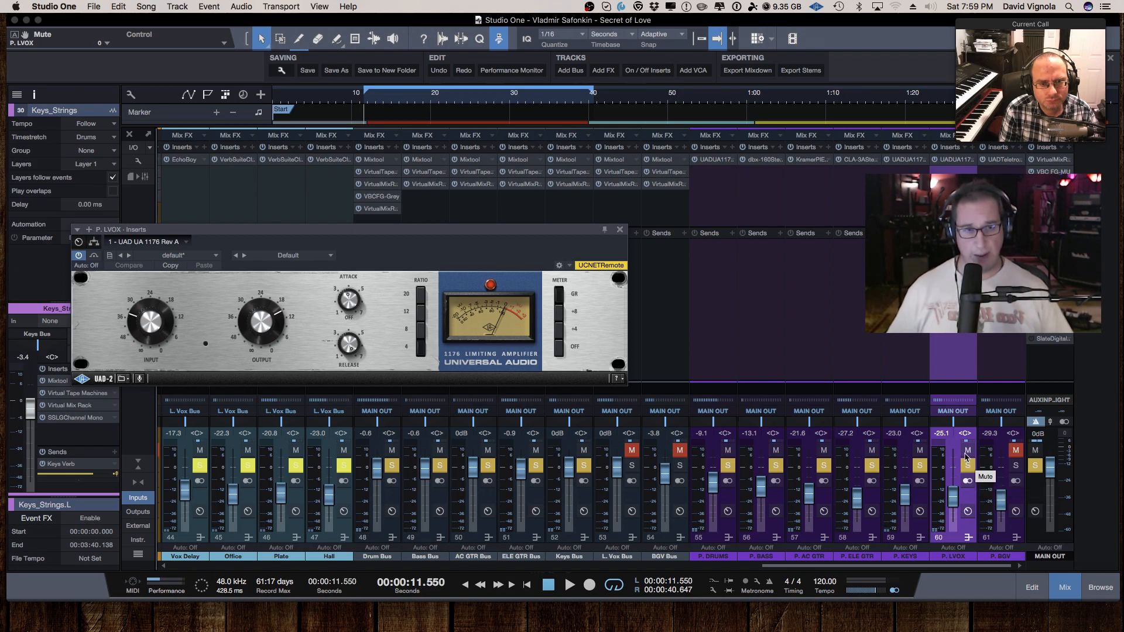
- Play the Verse loop, unmute L. Vox Bus, and compare the vocal with P. LVOX muted and unmuted, leaving it unmuted and stopping playback
{"action": "key", "text": "space"}
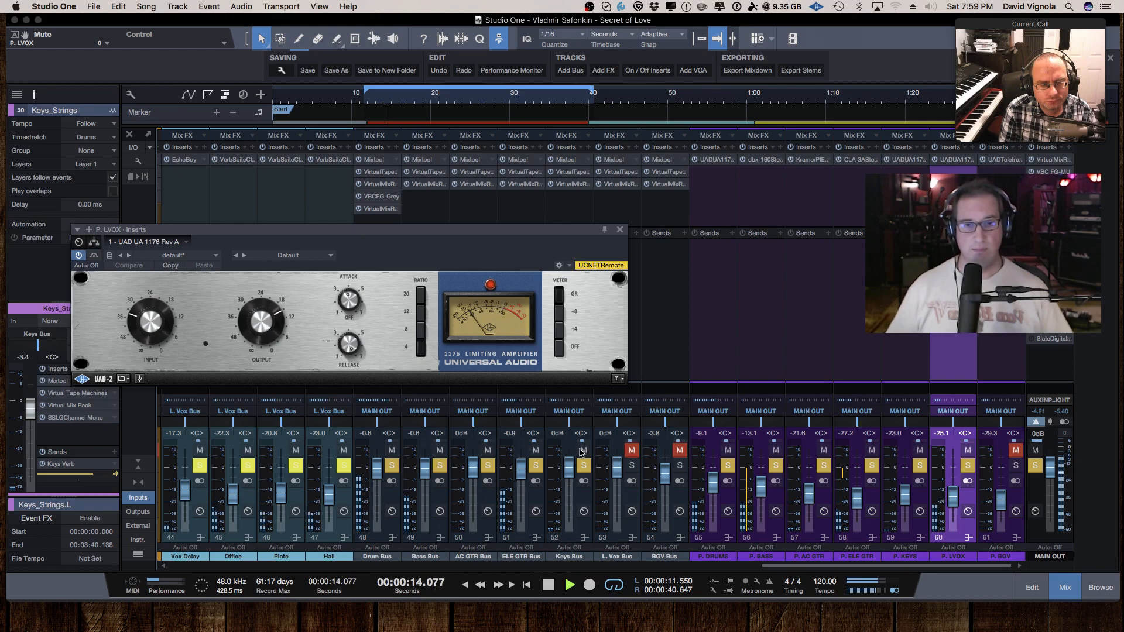
{"action": "left_click", "coordinate": [631, 450]}
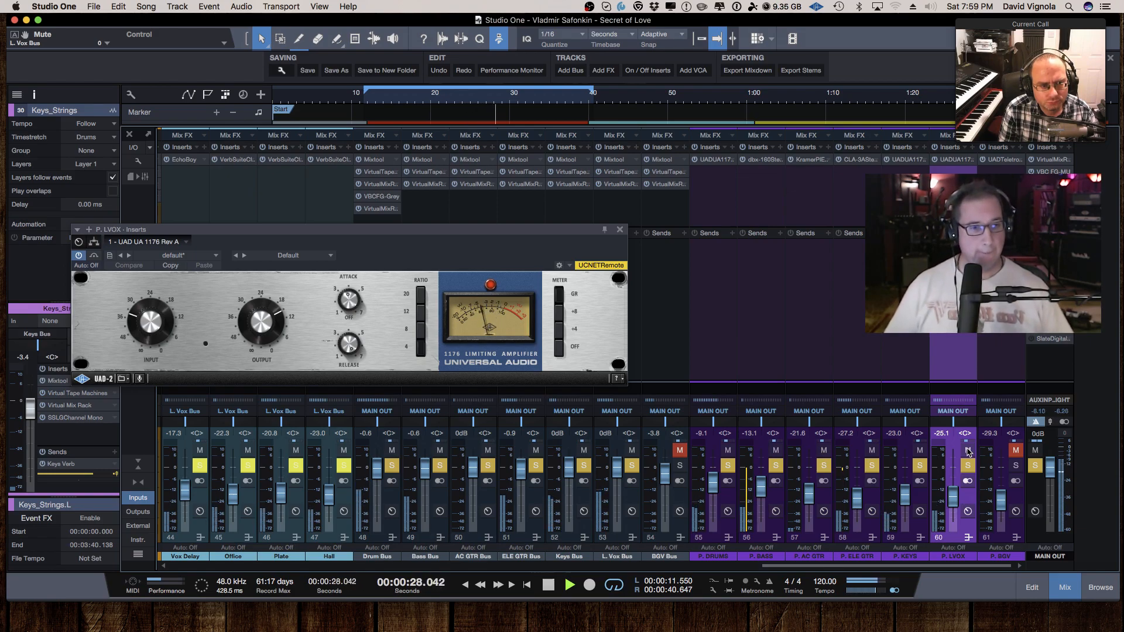
{"action": "left_click", "coordinate": [968, 450]}
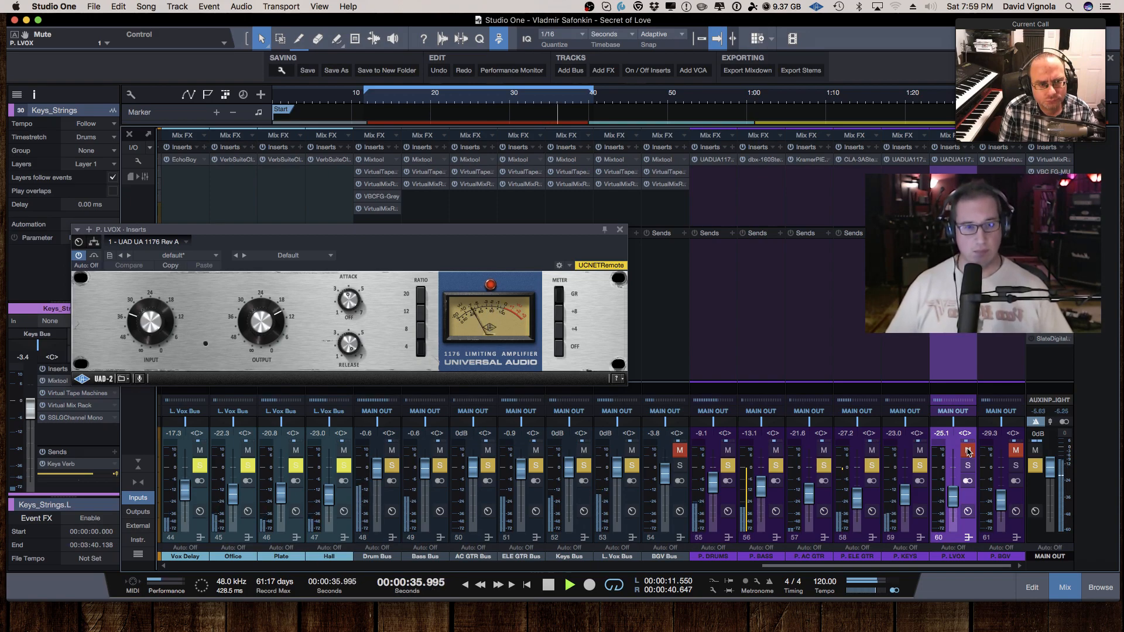
{"action": "left_click", "coordinate": [968, 450]}
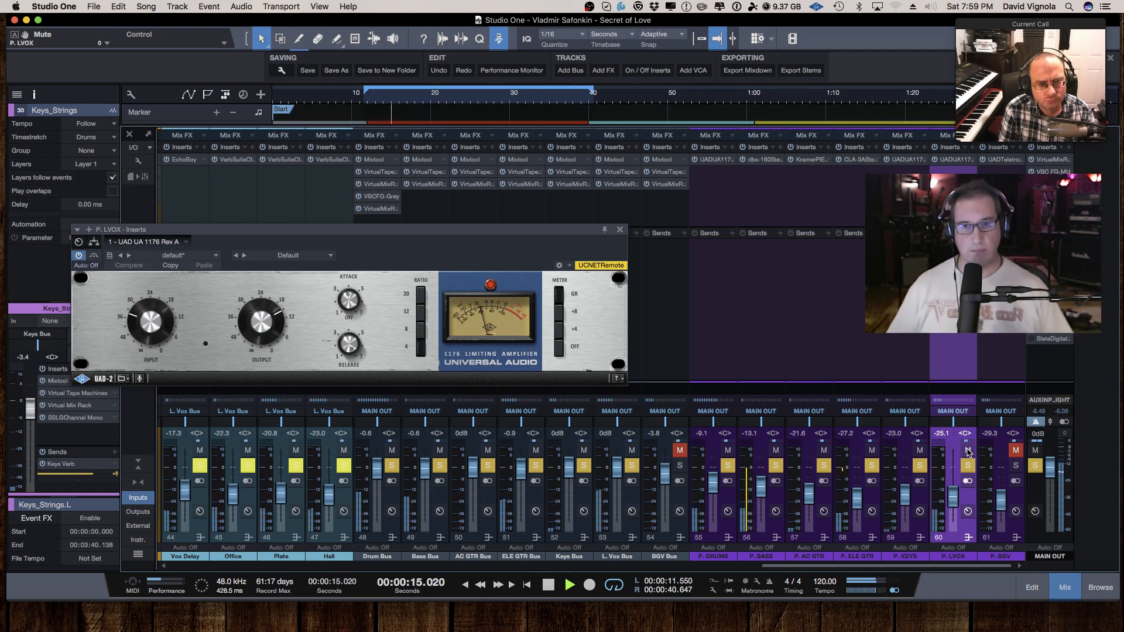
{"action": "left_click", "coordinate": [968, 450]}
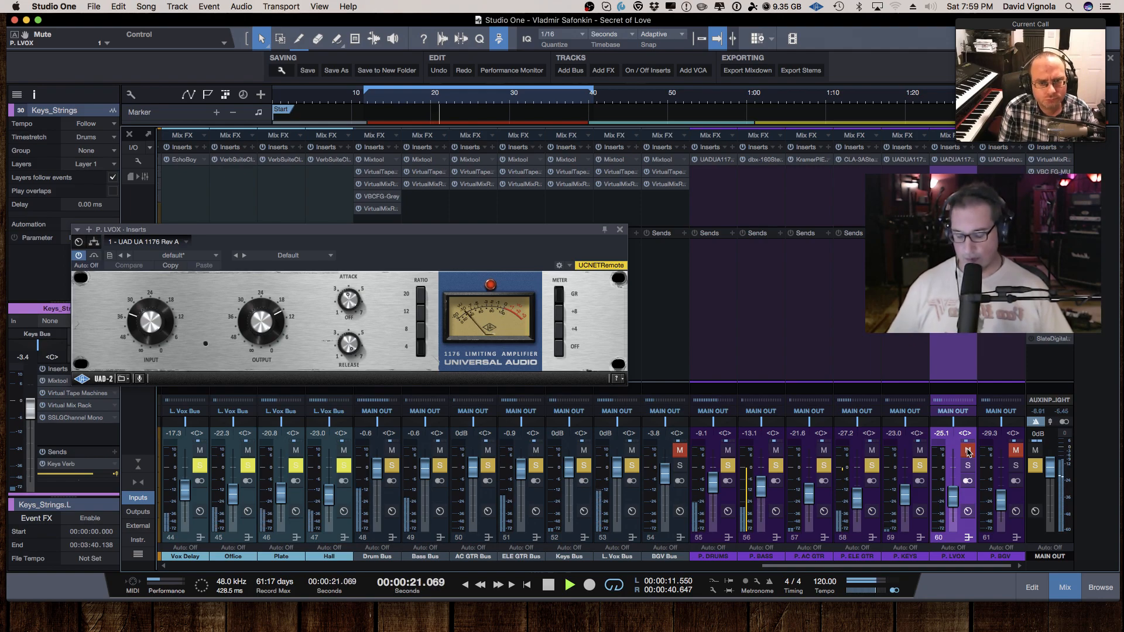
{"action": "left_click", "coordinate": [967, 450]}
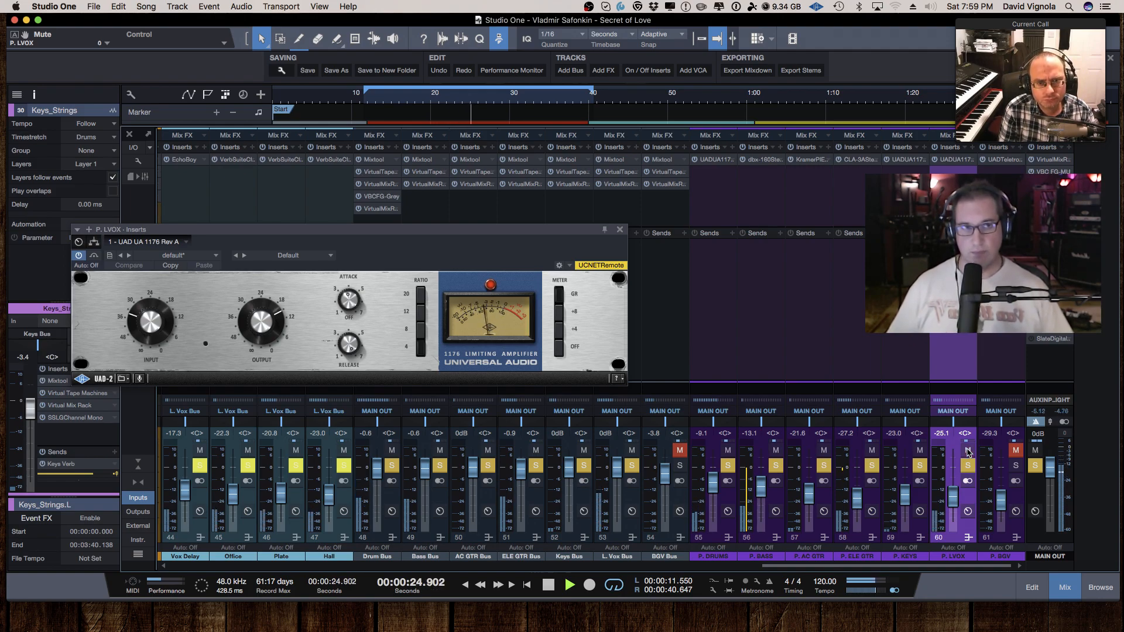
{"action": "key", "text": "space"}
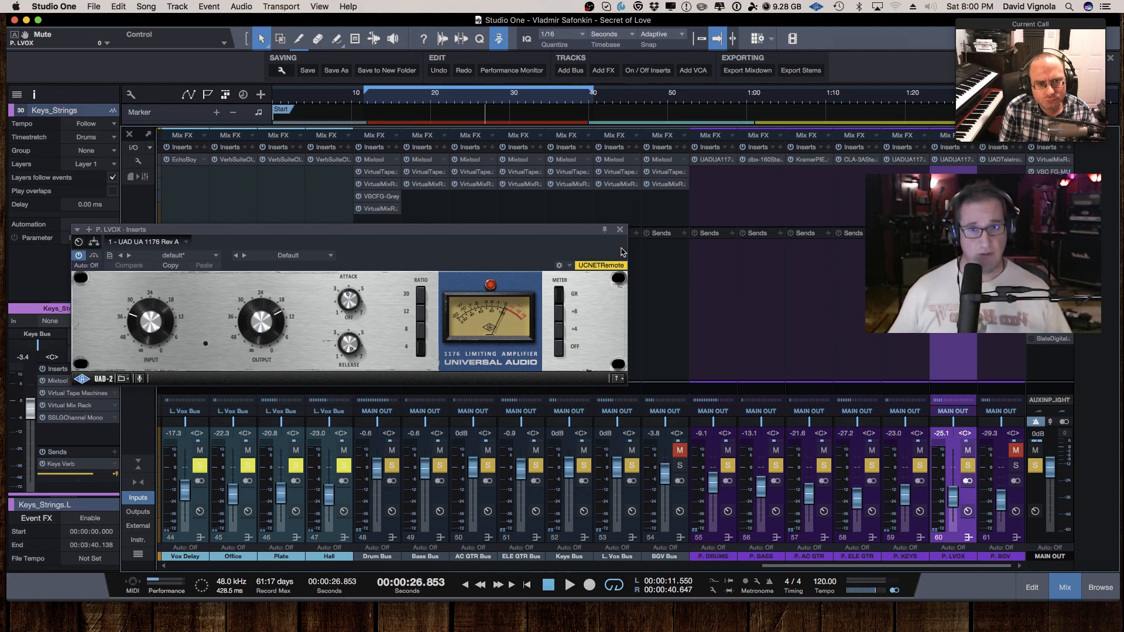
- Close the P. LVOX compressor, inspect the Teletronix LA-2A Silver on P. BGV, close it and unmute P. BGV
{"action": "left_click", "coordinate": [620, 230]}
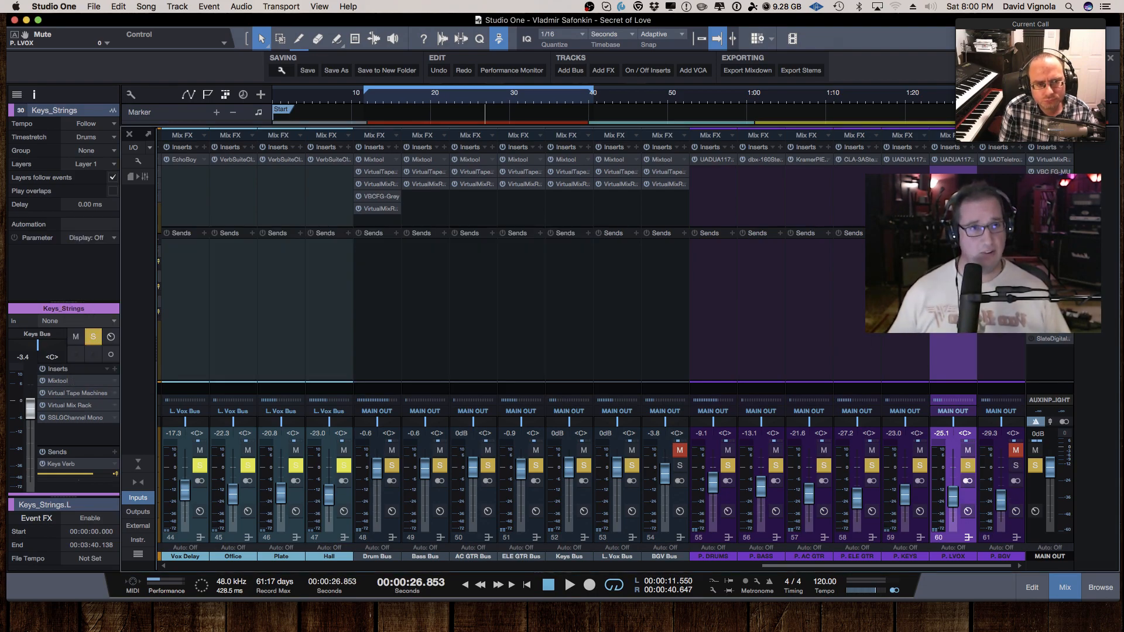
{"action": "left_click", "coordinate": [1002, 162]}
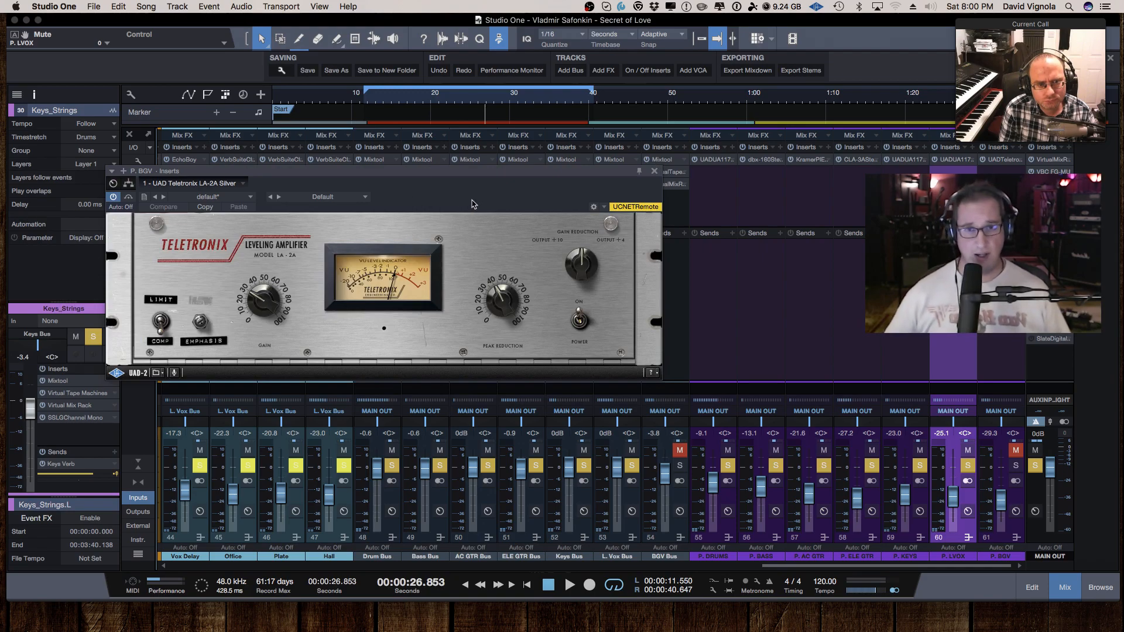
{"action": "left_click", "coordinate": [654, 171]}
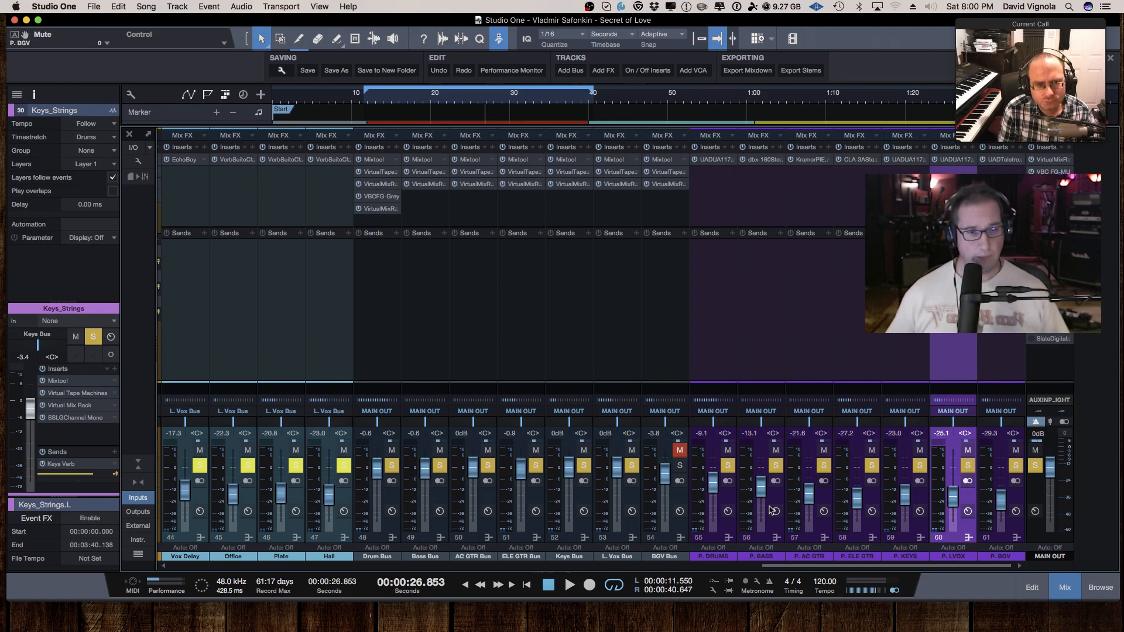
- Select the parallel buses P. DRUMS through P. BGV and return the playhead to the start of the Verse
{"action": "left_click", "coordinate": [720, 535]}
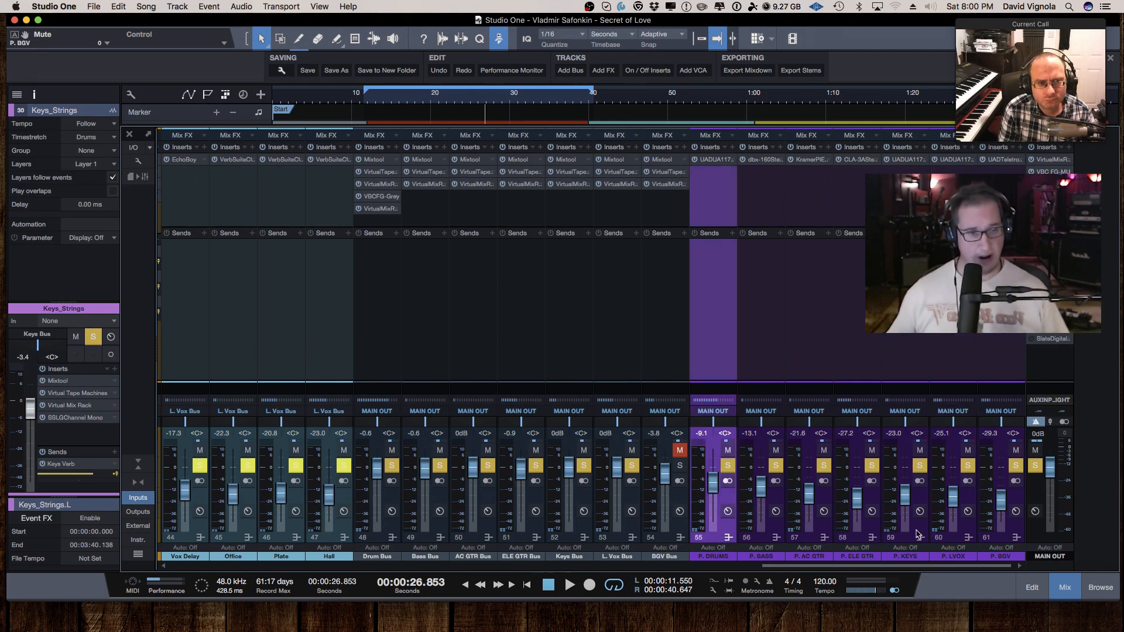
{"action": "left_click", "coordinate": [1003, 538], "text": "shift"}
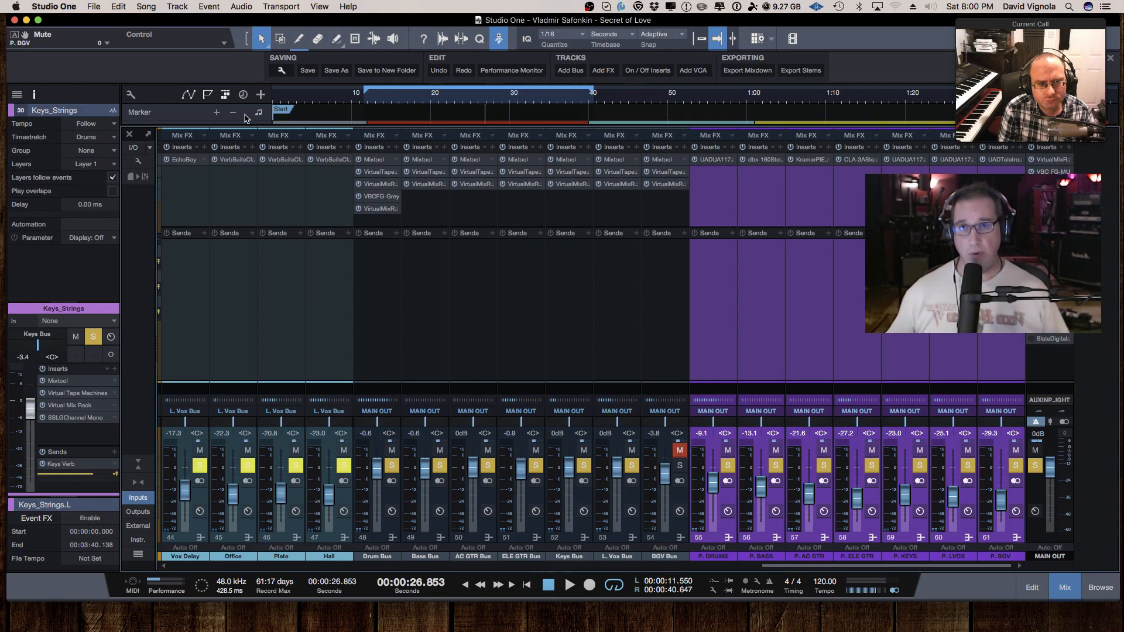
{"action": "left_click", "coordinate": [363, 103]}
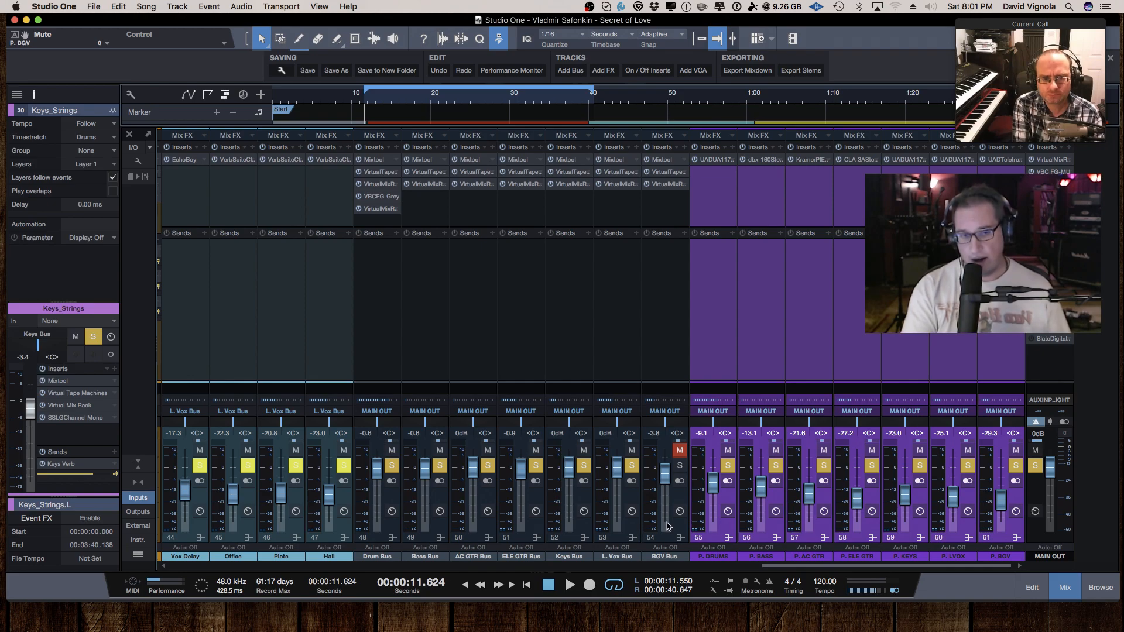
- Highlight Drum Bus through BGV Bus, then unmute BGV Bus and reselect all the parallel buses as a group
{"action": "left_click", "coordinate": [386, 532]}
{"action": "left_click", "coordinate": [673, 537], "text": "shift"}
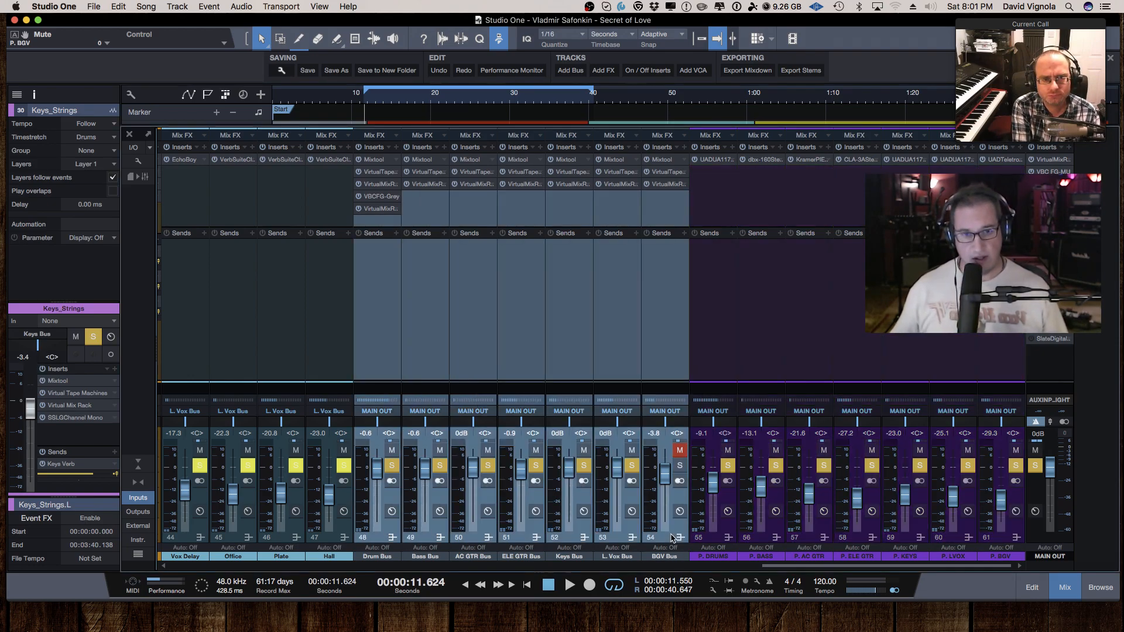
{"action": "left_click", "coordinate": [729, 531]}
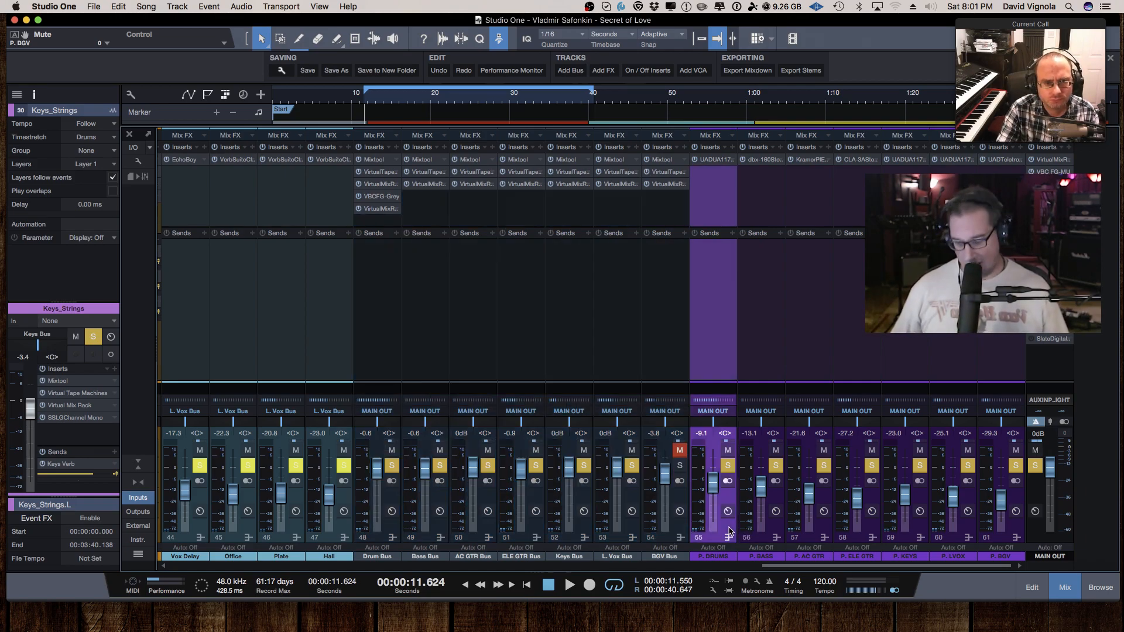
{"action": "left_click", "coordinate": [680, 450]}
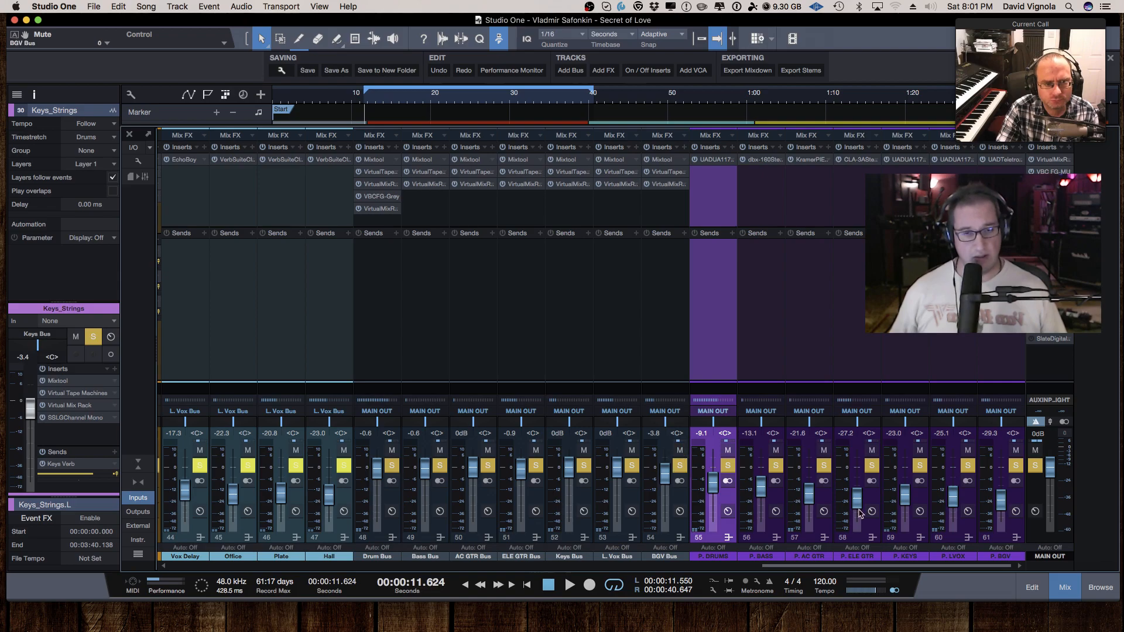
{"action": "left_click", "coordinate": [1015, 536], "text": "shift"}
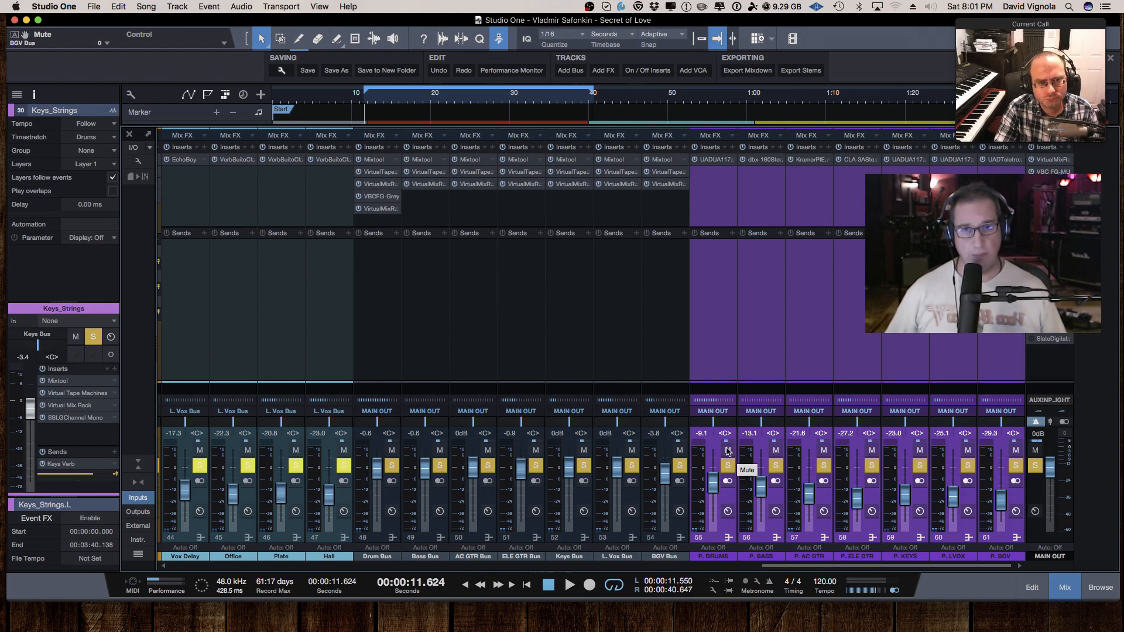
- Play the full mix, mute and unmute all parallel buses together, and extend the loop end to about 54 seconds
{"action": "key", "text": "space"}
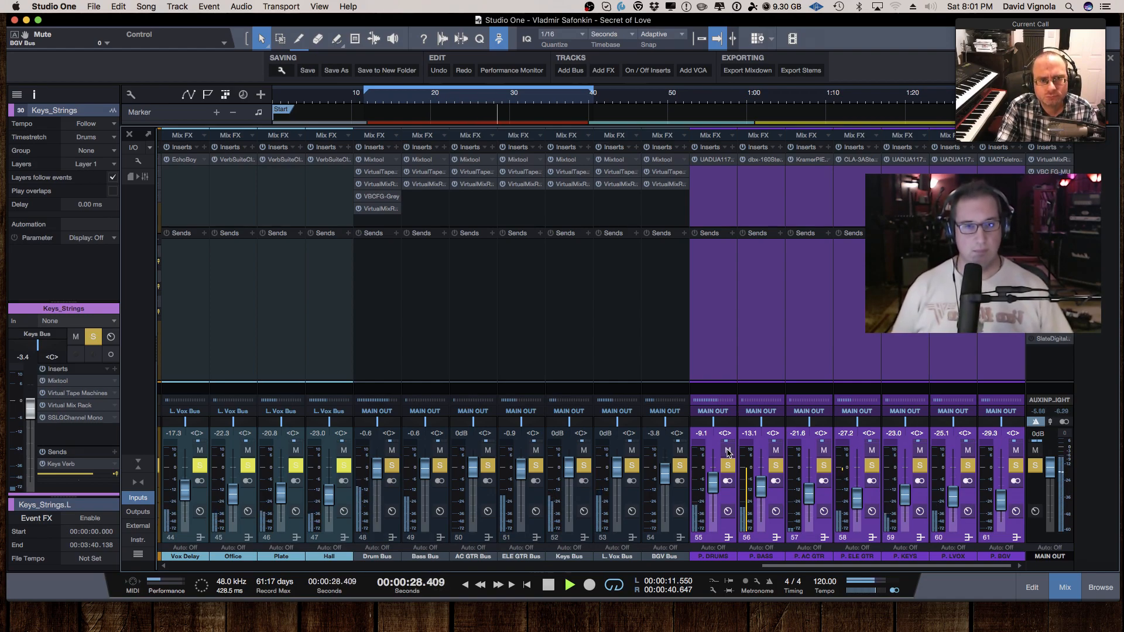
{"action": "left_click", "coordinate": [727, 451]}
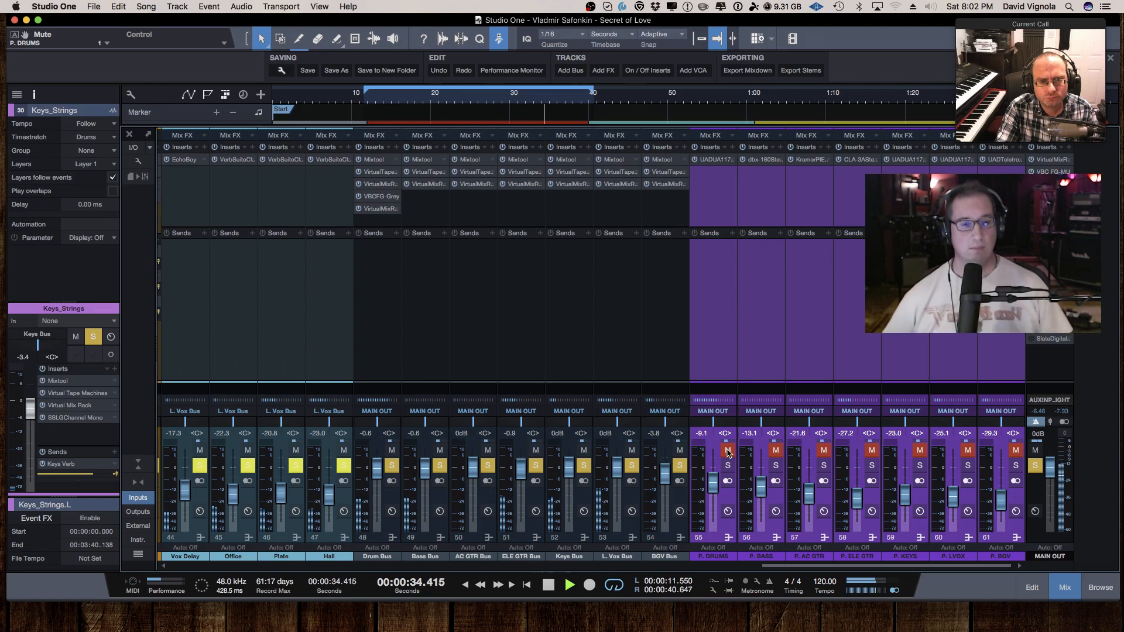
{"action": "left_click", "coordinate": [728, 450]}
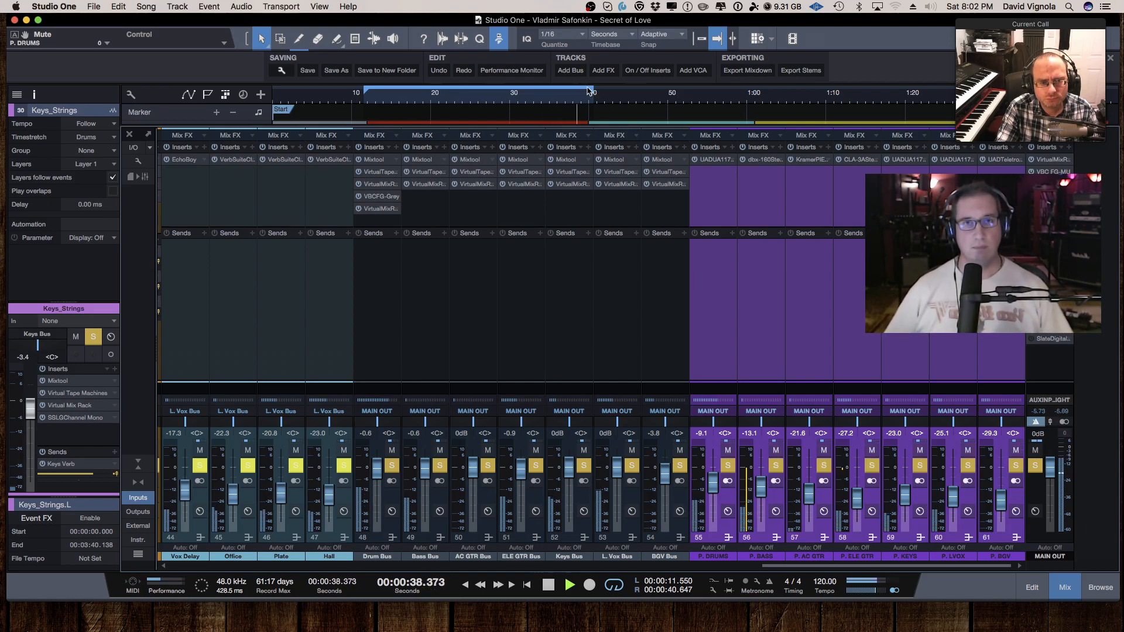
{"action": "left_click_drag", "start_coordinate": [590, 92], "coordinate": [698, 92]}
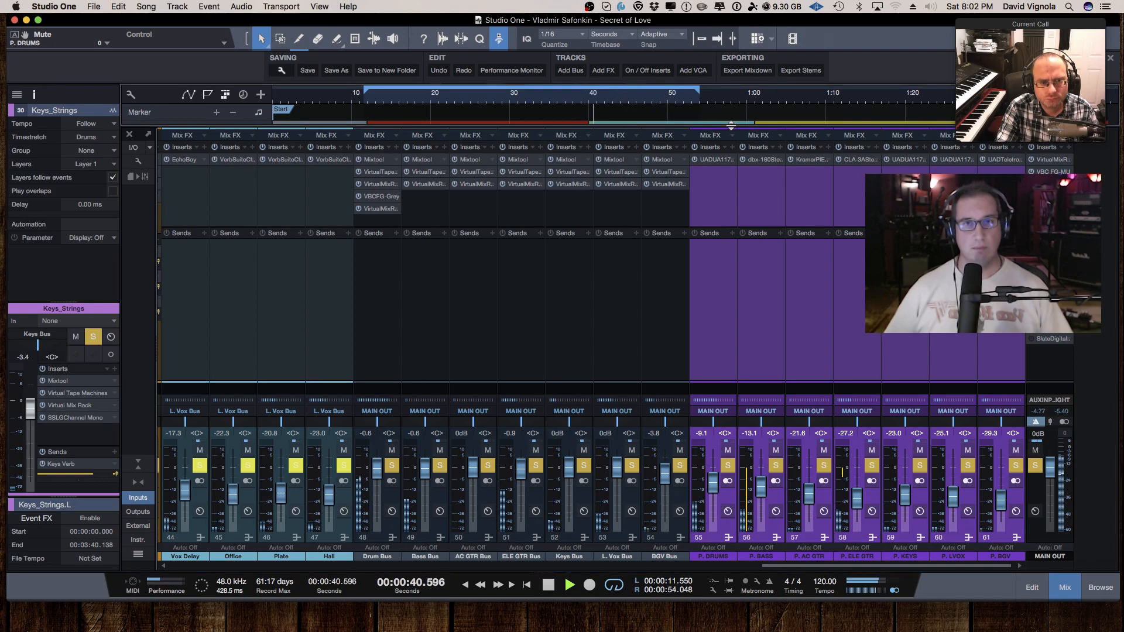
- Compare the extended loop twice with all parallel buses muted and unmuted, leave them unmuted and stop playback
{"action": "left_click", "coordinate": [728, 452]}
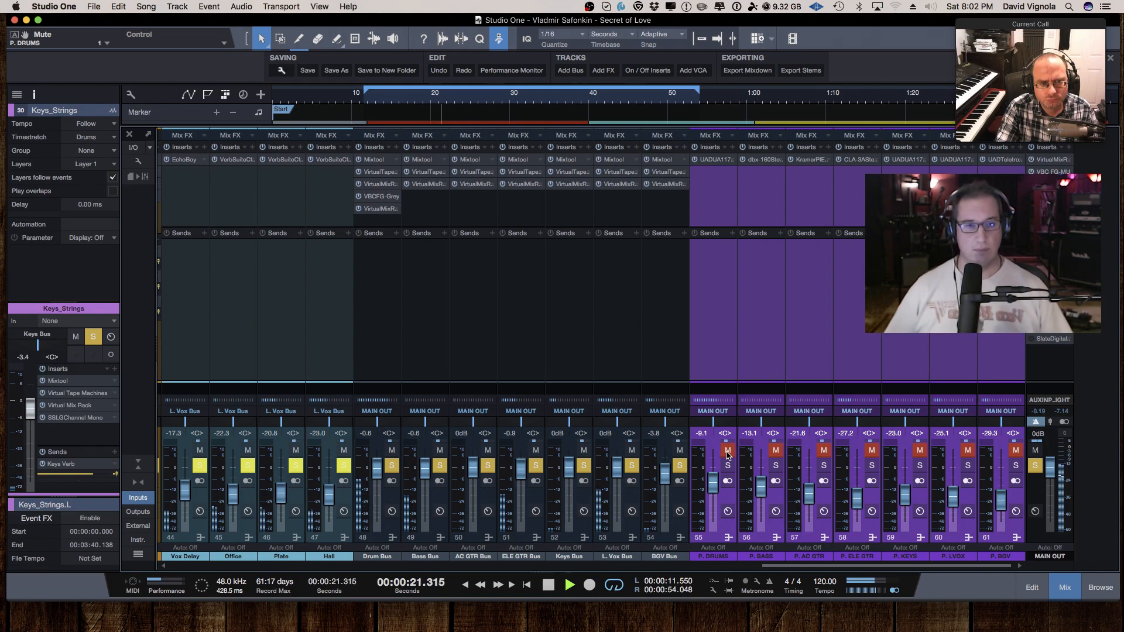
{"action": "left_click", "coordinate": [727, 450]}
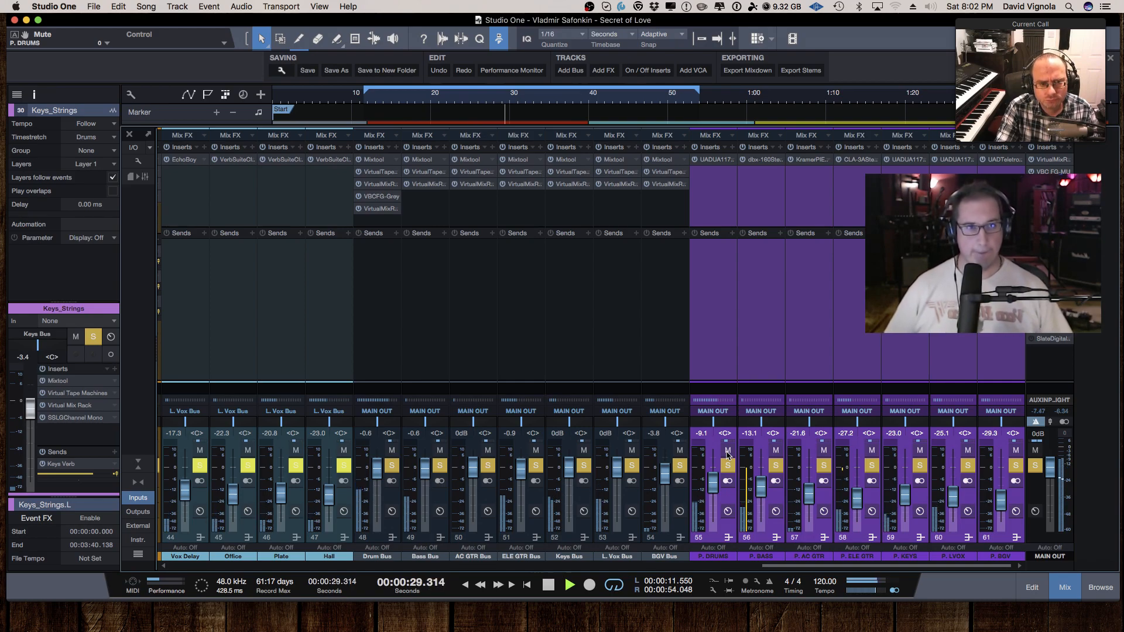
{"action": "left_click", "coordinate": [727, 452]}
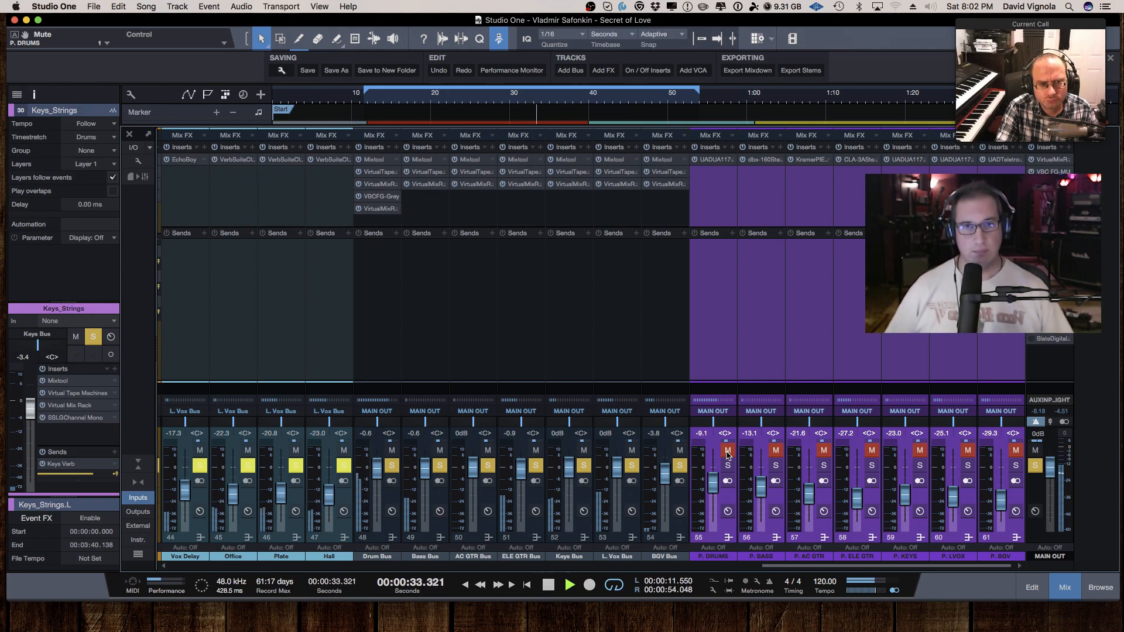
{"action": "left_click", "coordinate": [727, 452]}
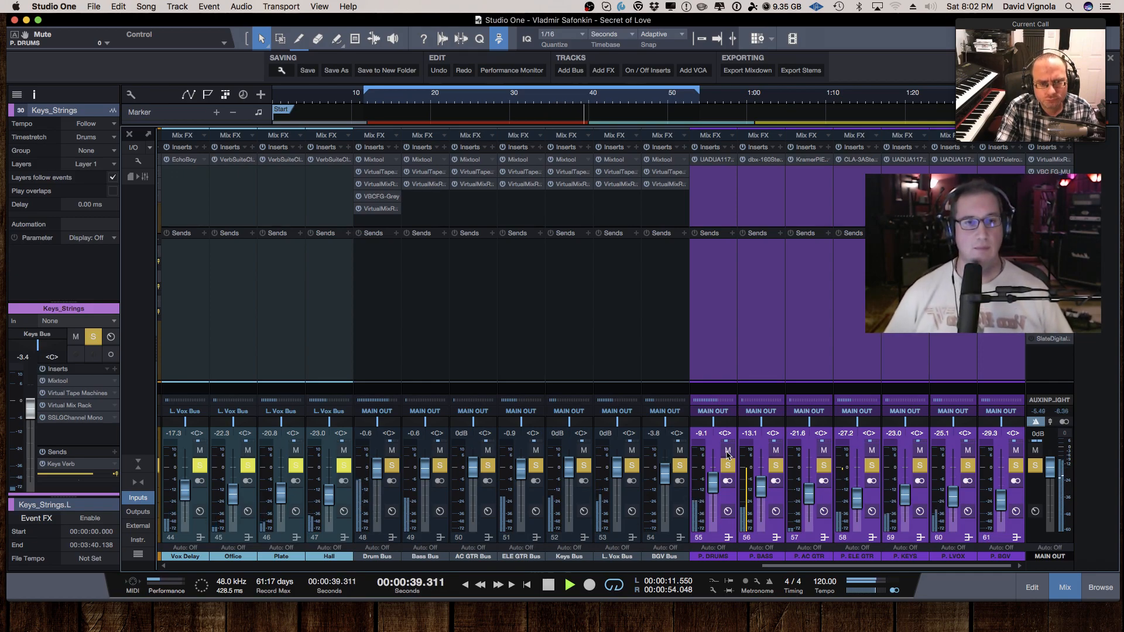
{"action": "key", "text": "space"}
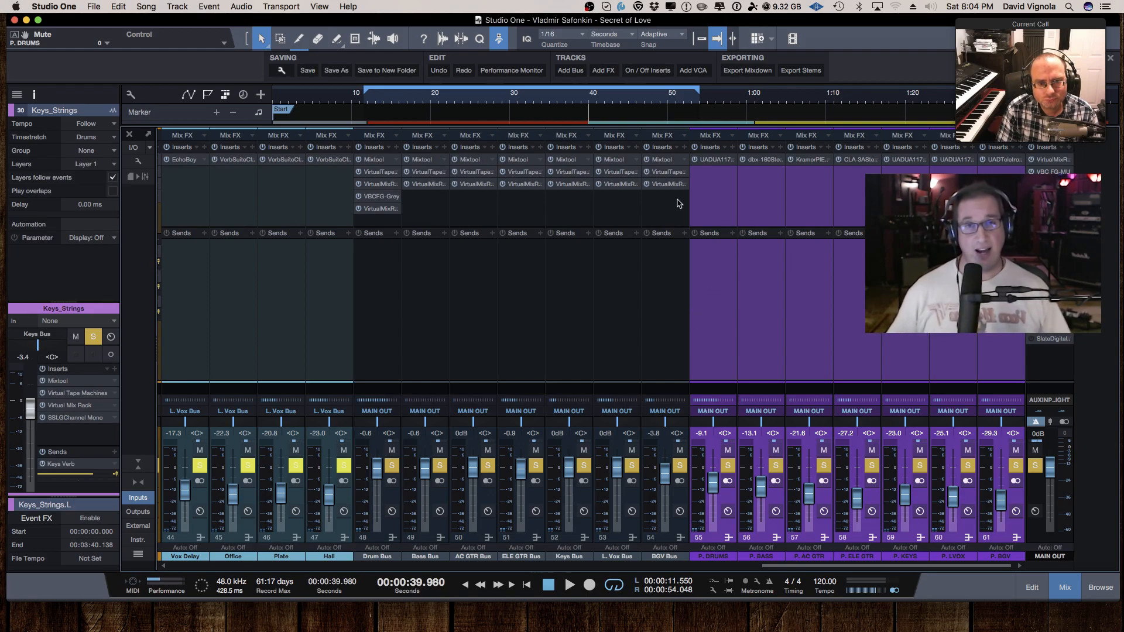
- Replay from the start of the Verse, mute and unmute all parallel buses once more, and stop playback
{"action": "left_click", "coordinate": [366, 103]}
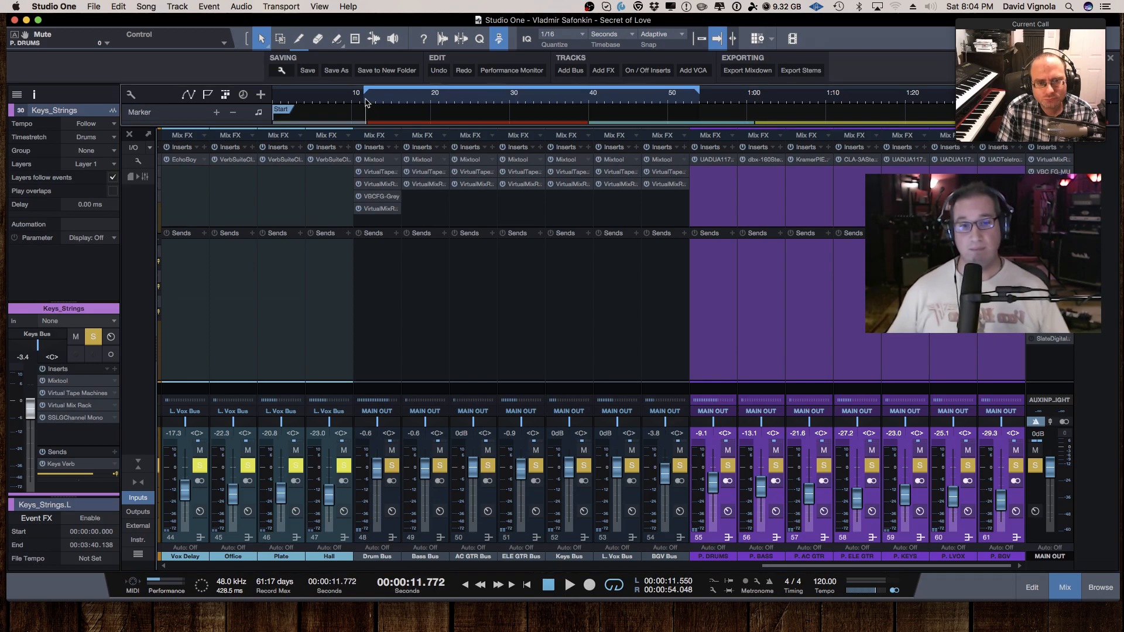
{"action": "key", "text": "space"}
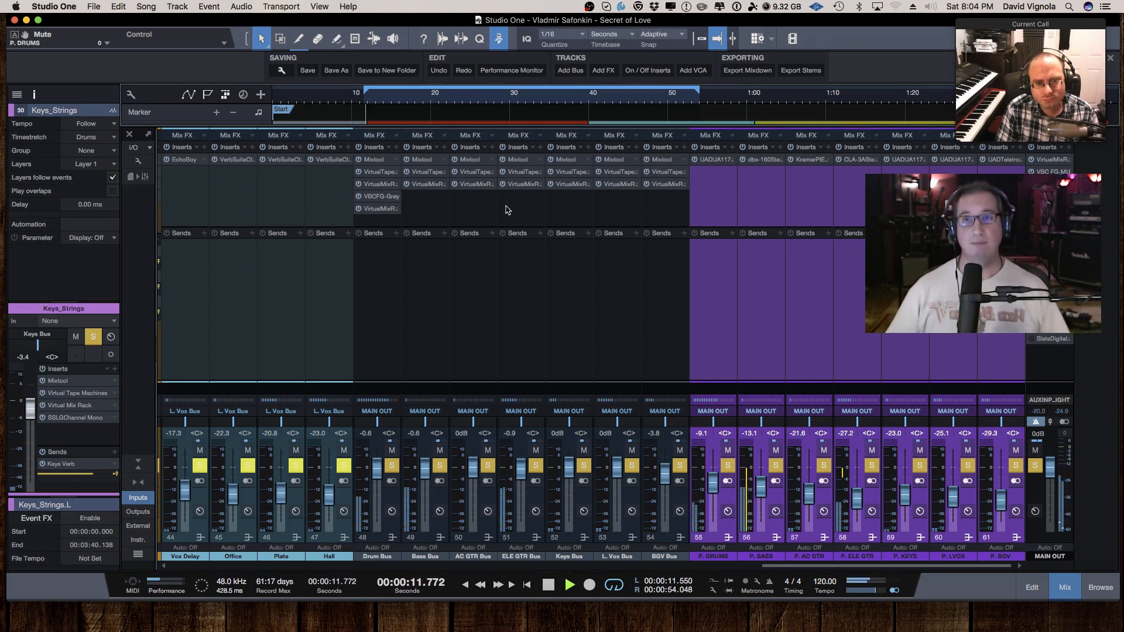
{"action": "left_click", "coordinate": [727, 450]}
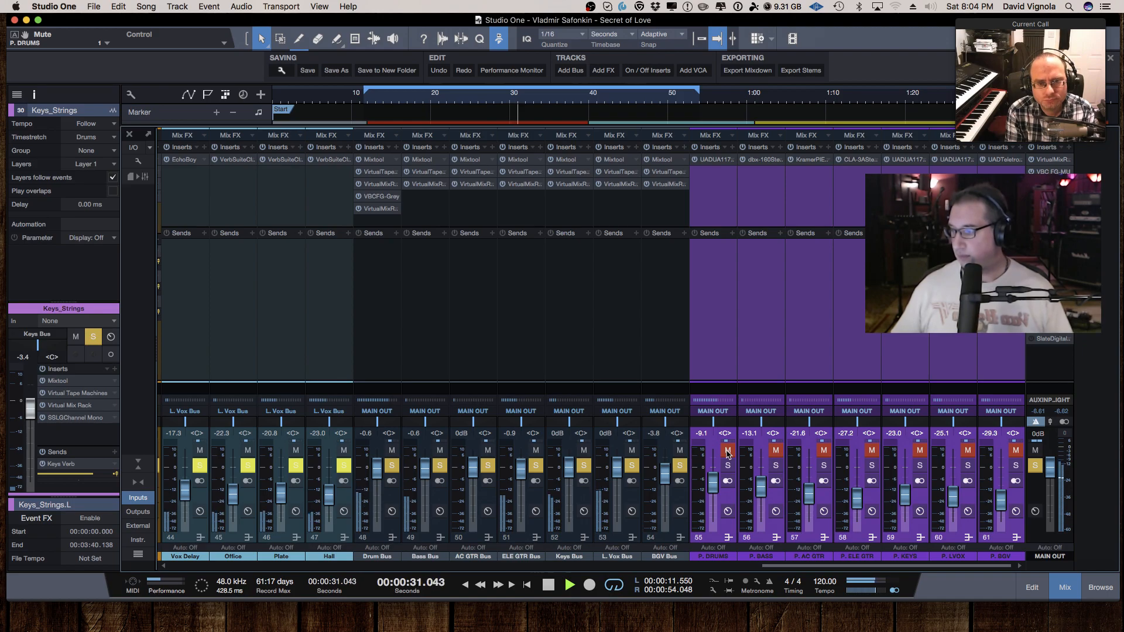
{"action": "left_click", "coordinate": [727, 450]}
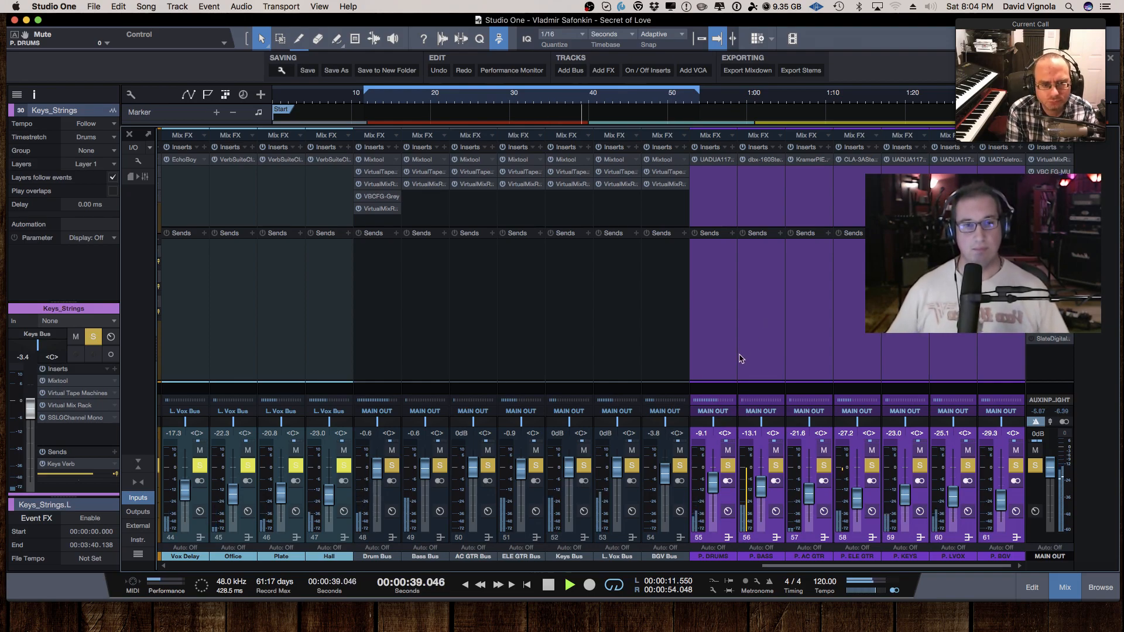
{"action": "key", "text": "space"}
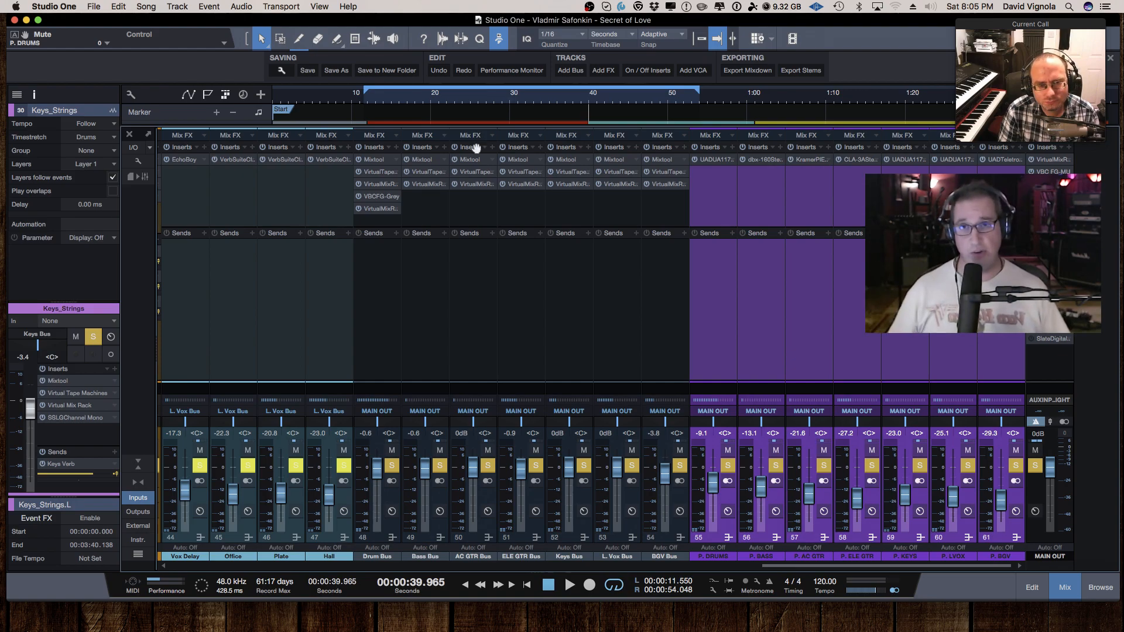
- Shrink the mixer to reveal the whole song's arrangement, reduce the channel selection to P. DRUMS and save the song
{"action": "left_click", "coordinate": [139, 463]}
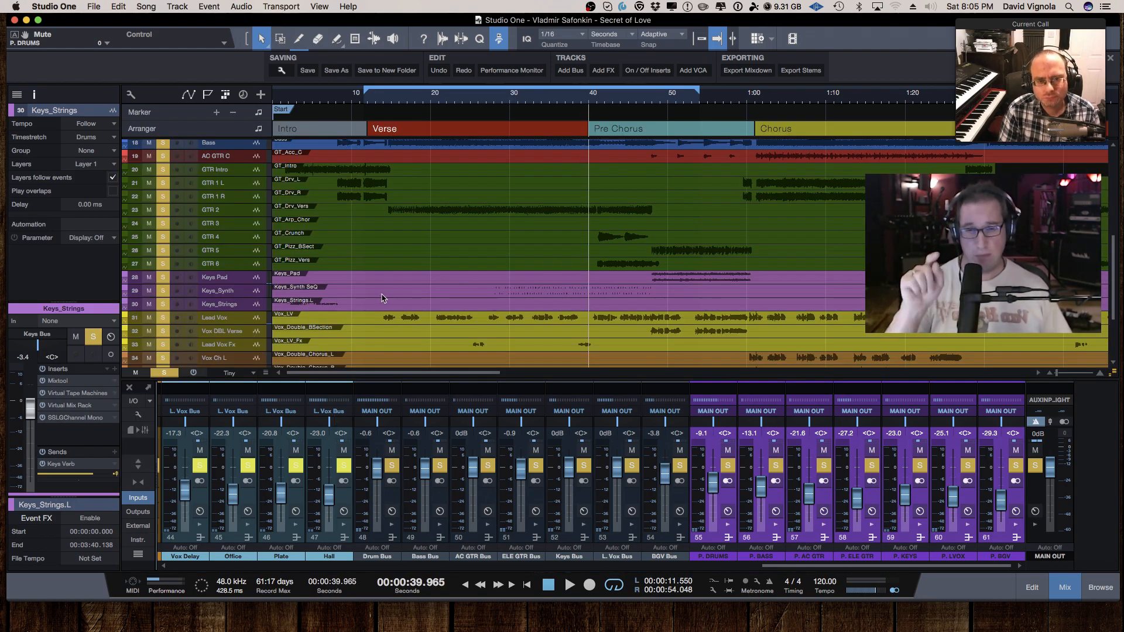
{"action": "key", "text": "shift+z"}
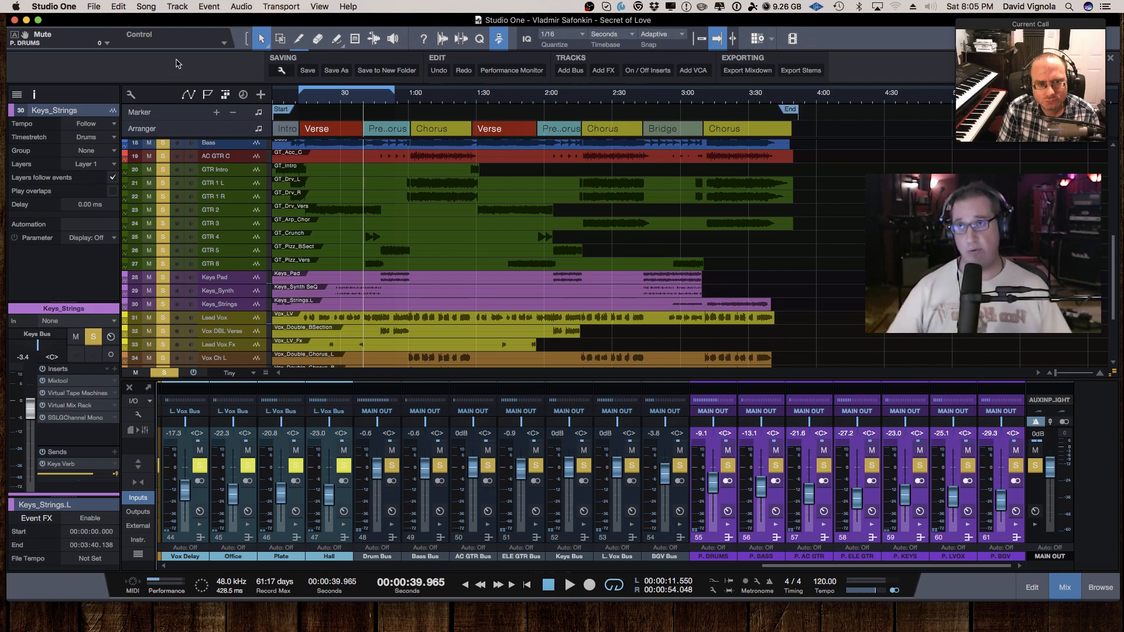
{"action": "left_click", "coordinate": [309, 71]}
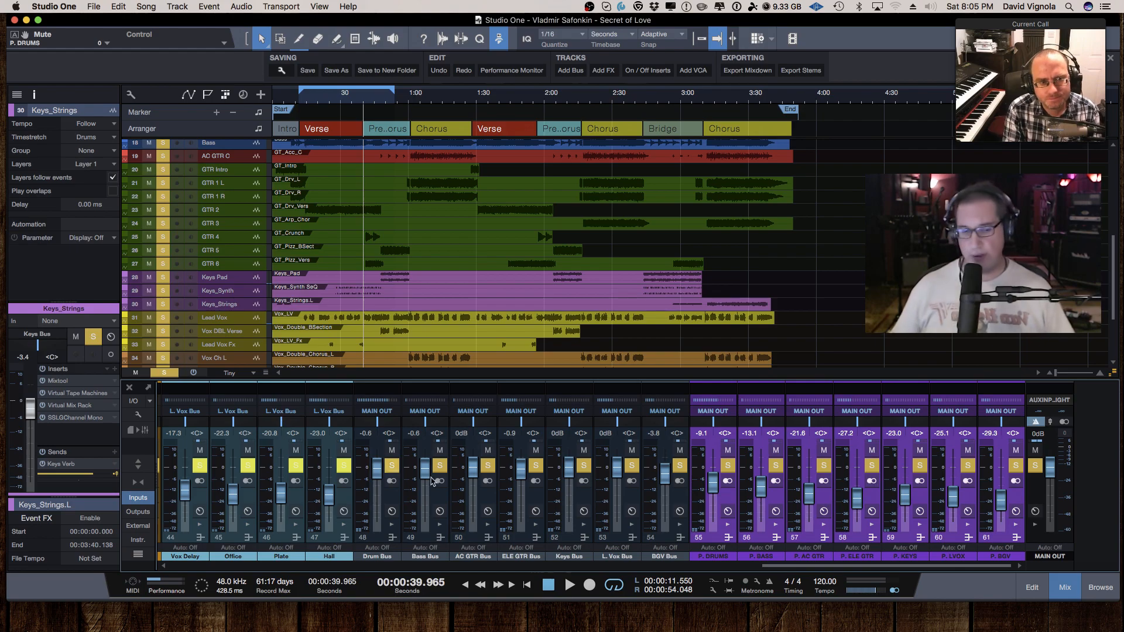
{"action": "left_click", "coordinate": [726, 539]}
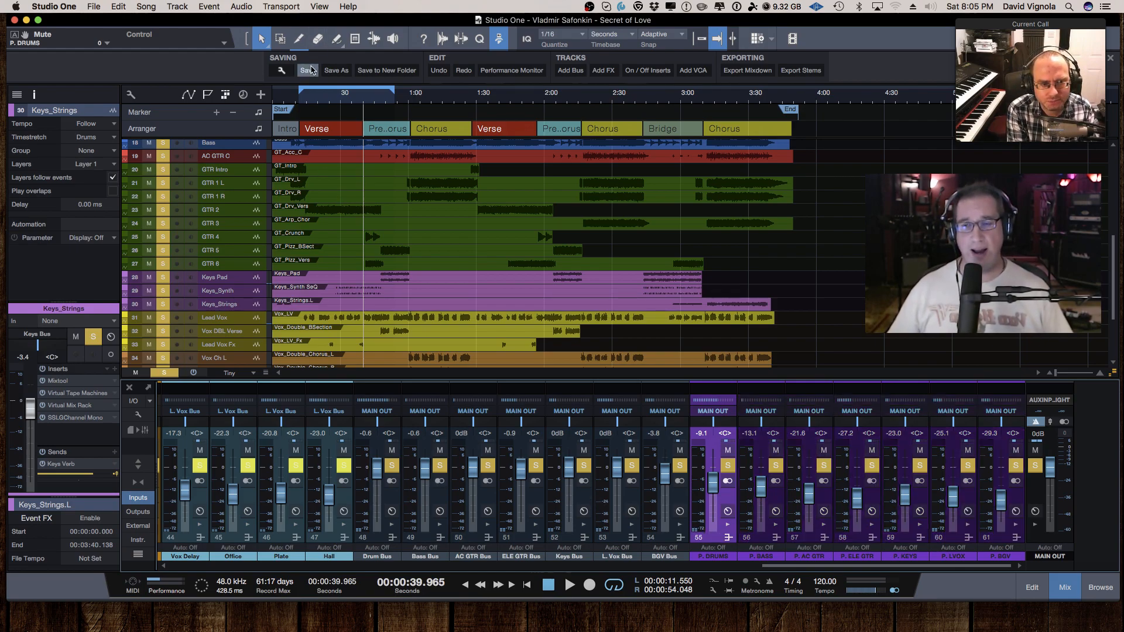
- Close the current song, open the recent song Can't Let you Go and accept the sample rate mismatch message
{"action": "left_click", "coordinate": [94, 6]}
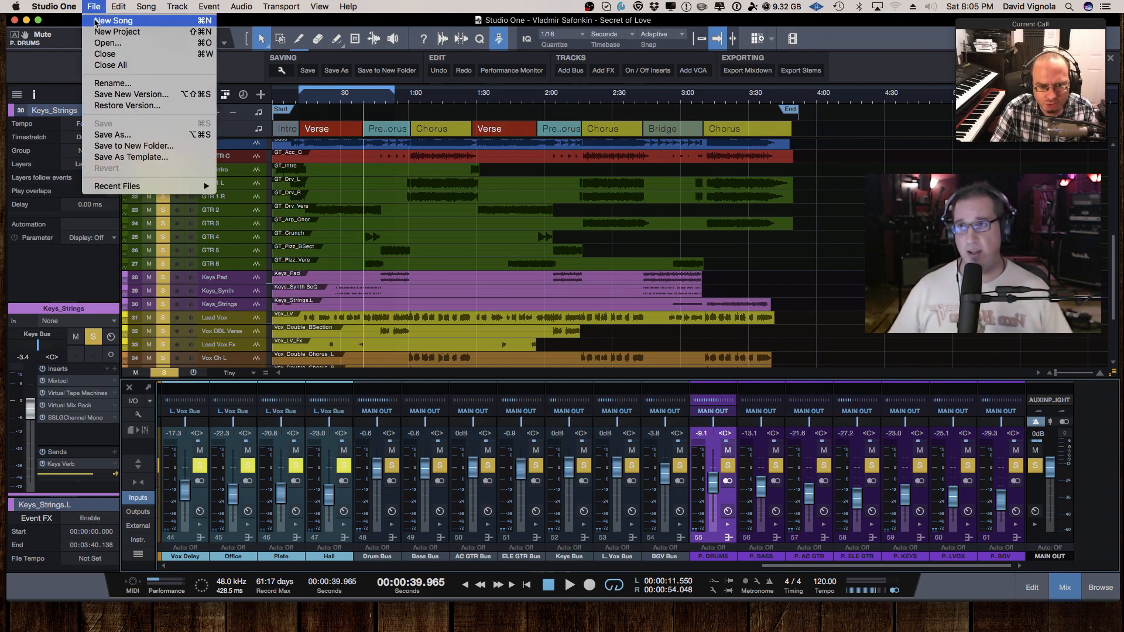
{"action": "left_click", "coordinate": [94, 54]}
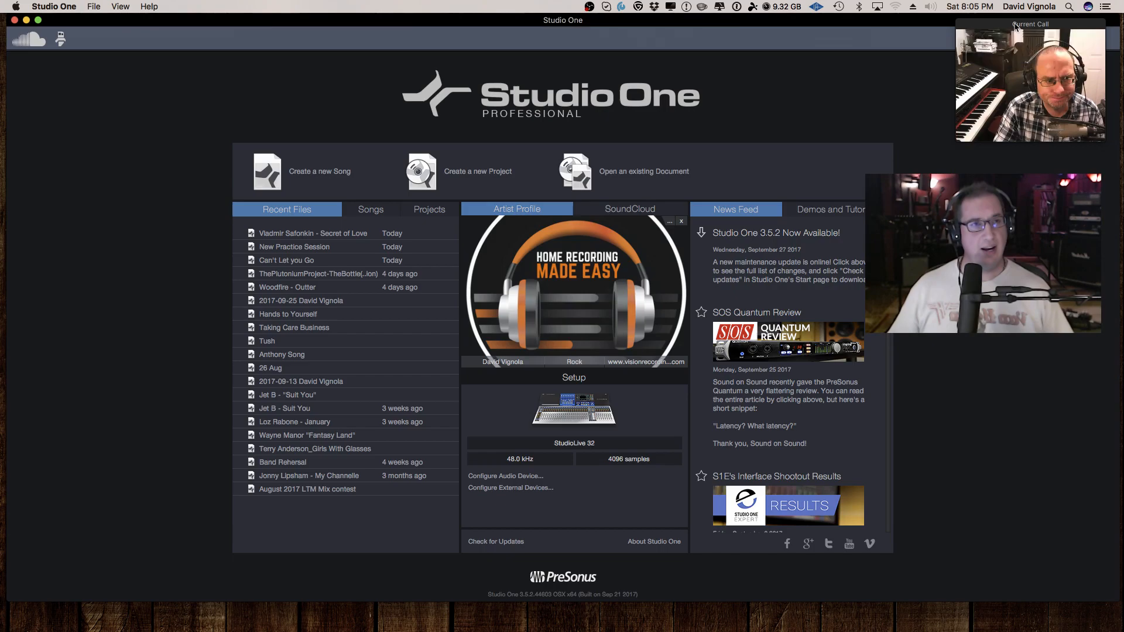
{"action": "left_click", "coordinate": [284, 260]}
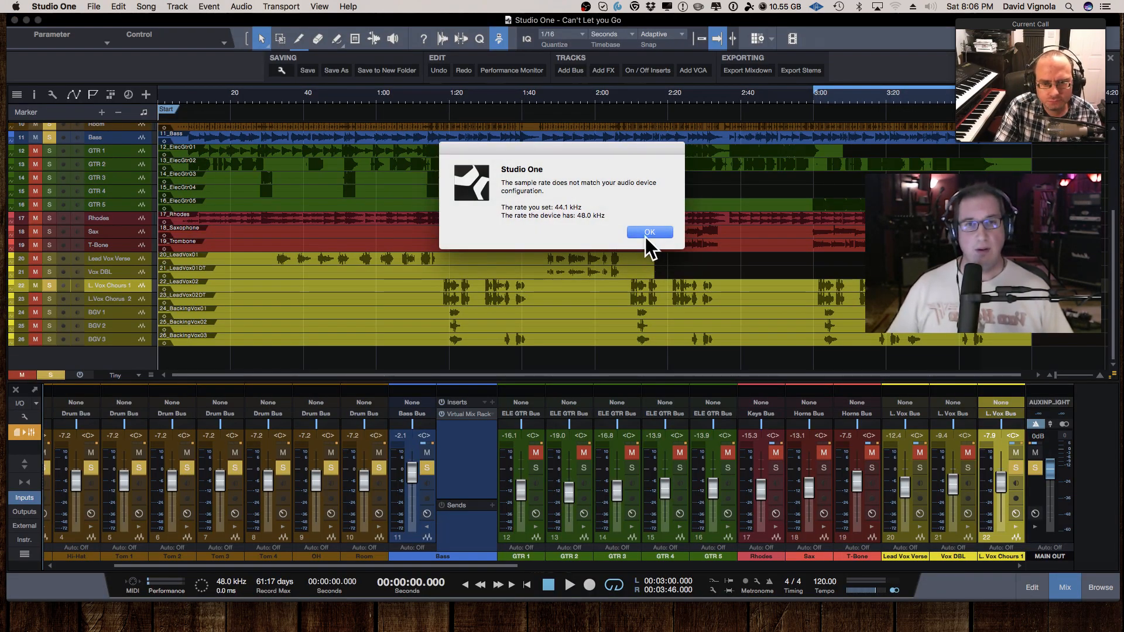
{"action": "left_click", "coordinate": [650, 233]}
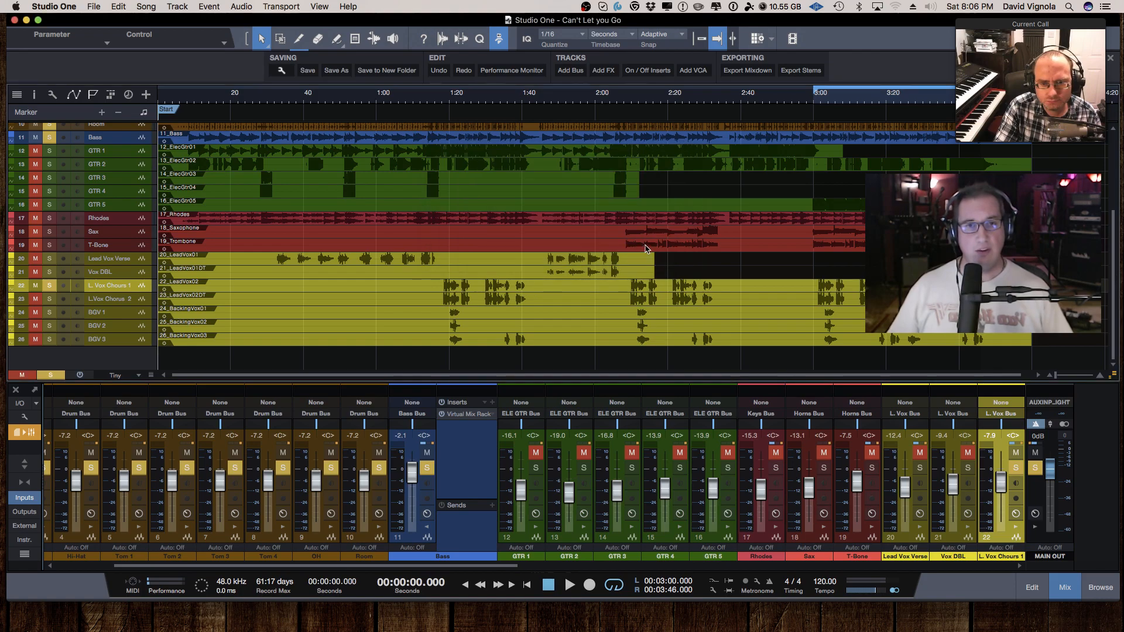
- Collapse the Bass channel's expanded inserts and enlarge the mixer to show the inserts of the bus channels
{"action": "left_click", "coordinate": [425, 529]}
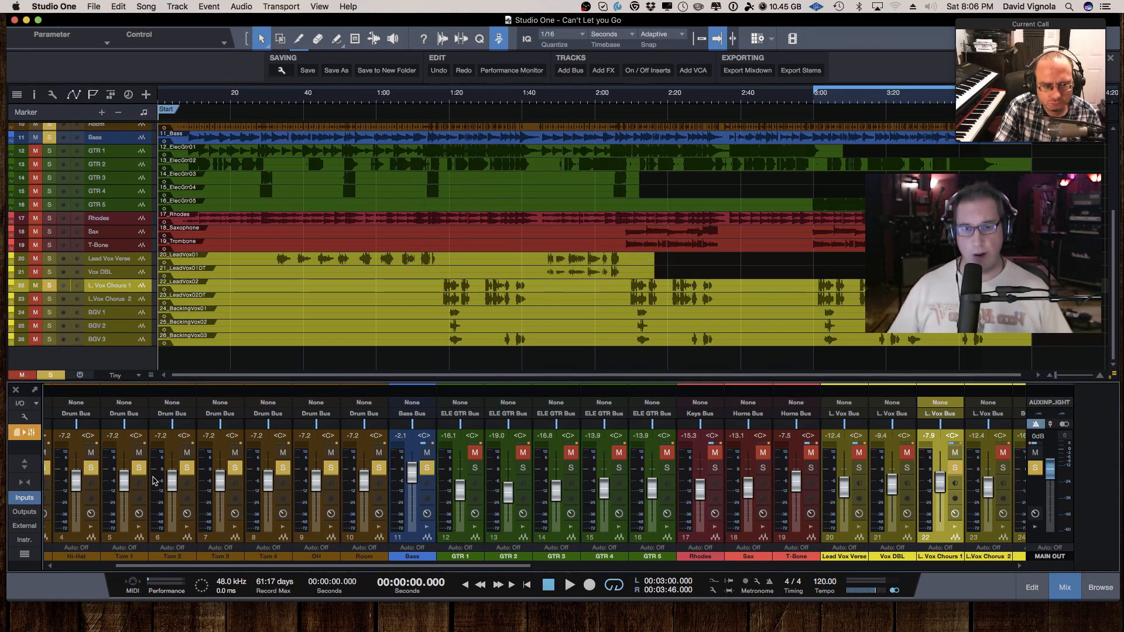
{"action": "left_click", "coordinate": [25, 469]}
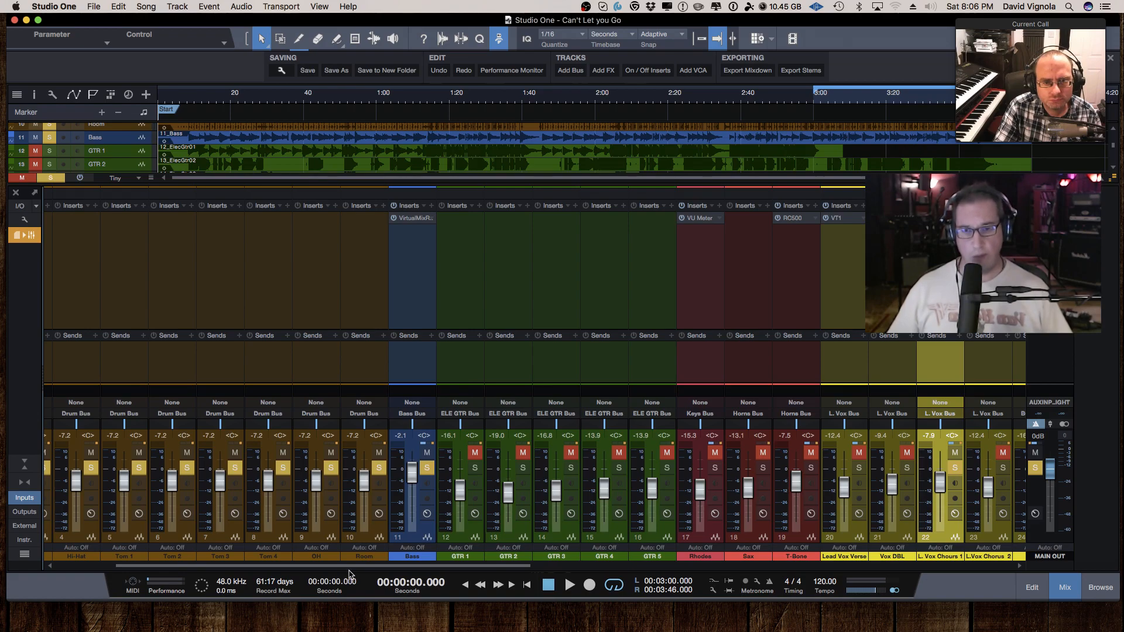
{"action": "left_click_drag", "start_coordinate": [350, 566], "coordinate": [648, 589]}
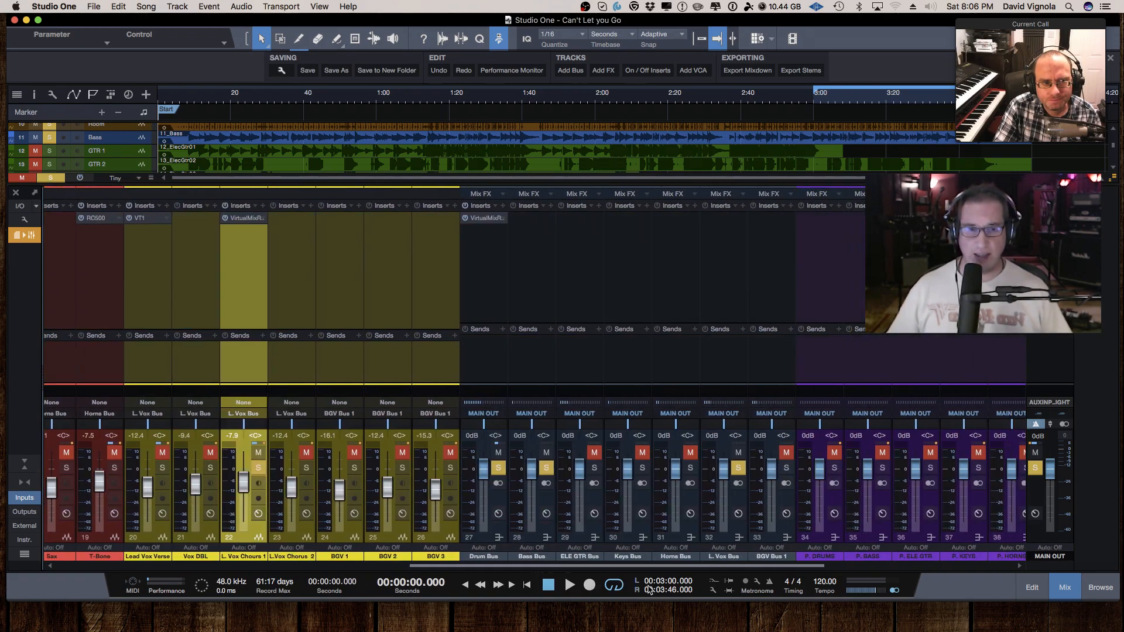
- Select the Drum Bus, and mute and unsolo the Bass Bus and the L. Vox Bus
{"action": "left_click", "coordinate": [495, 535]}
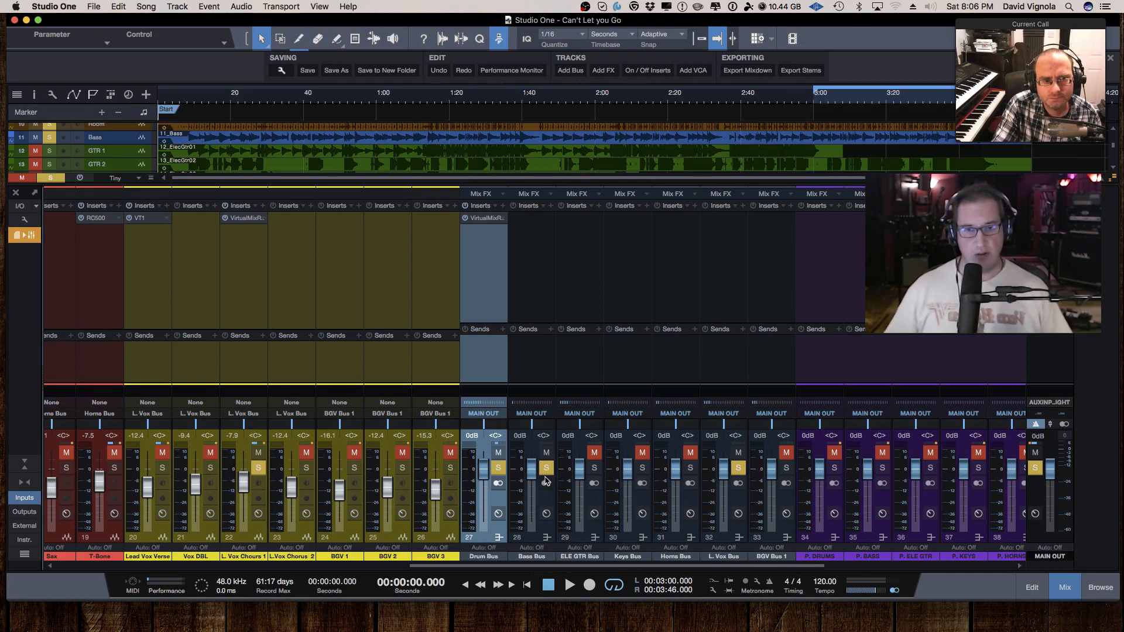
{"action": "left_click", "coordinate": [546, 453]}
{"action": "left_click", "coordinate": [546, 467]}
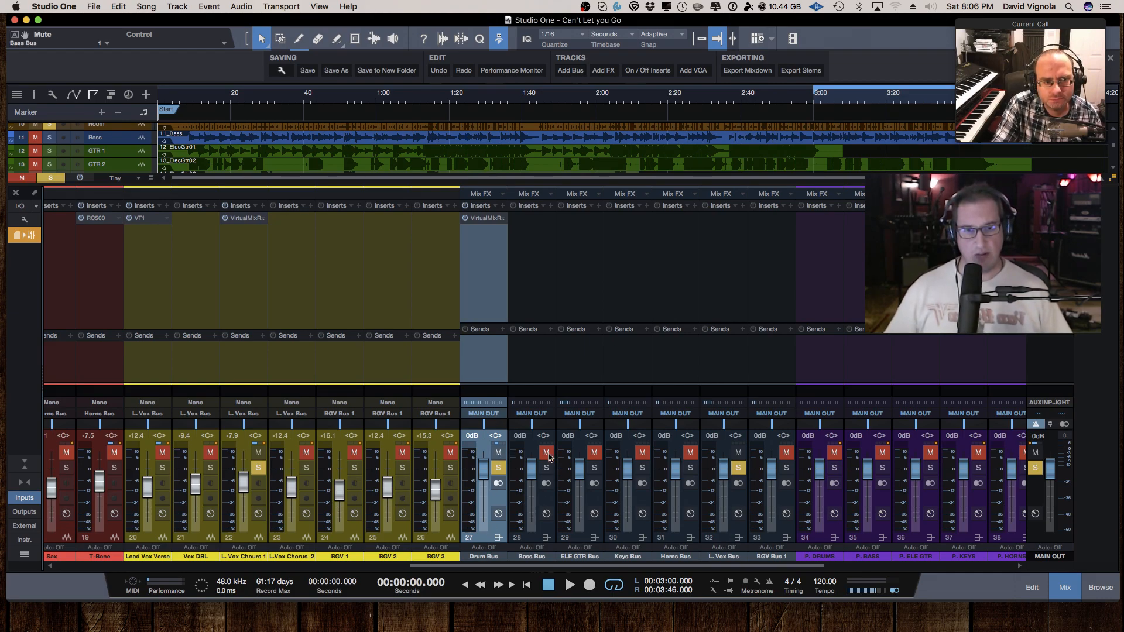
{"action": "left_click", "coordinate": [738, 452]}
{"action": "left_click", "coordinate": [738, 467]}
- Play the song's opening briefly, and set the loop range from about 8 to 53 seconds
{"action": "key", "text": "space"}
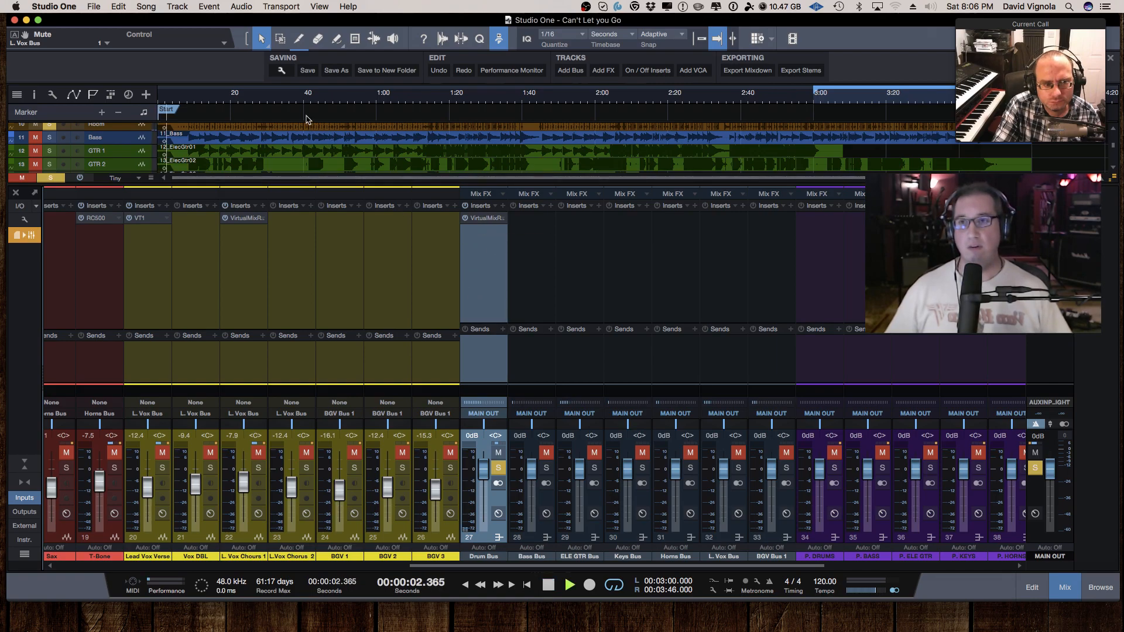
{"action": "key", "text": "space"}
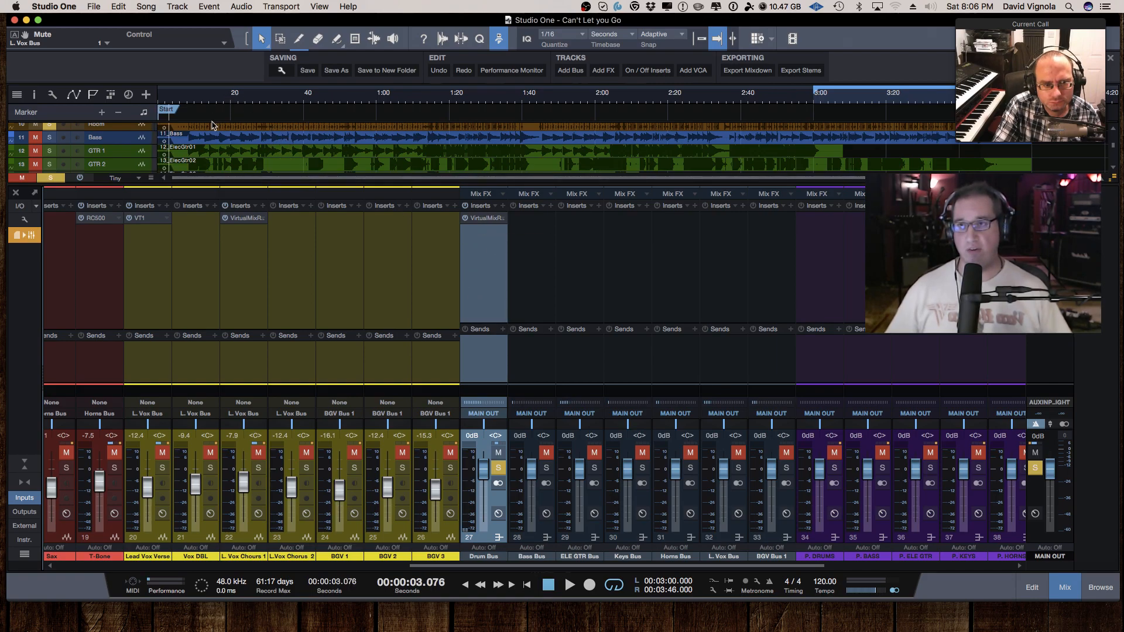
{"action": "left_click", "coordinate": [24, 463]}
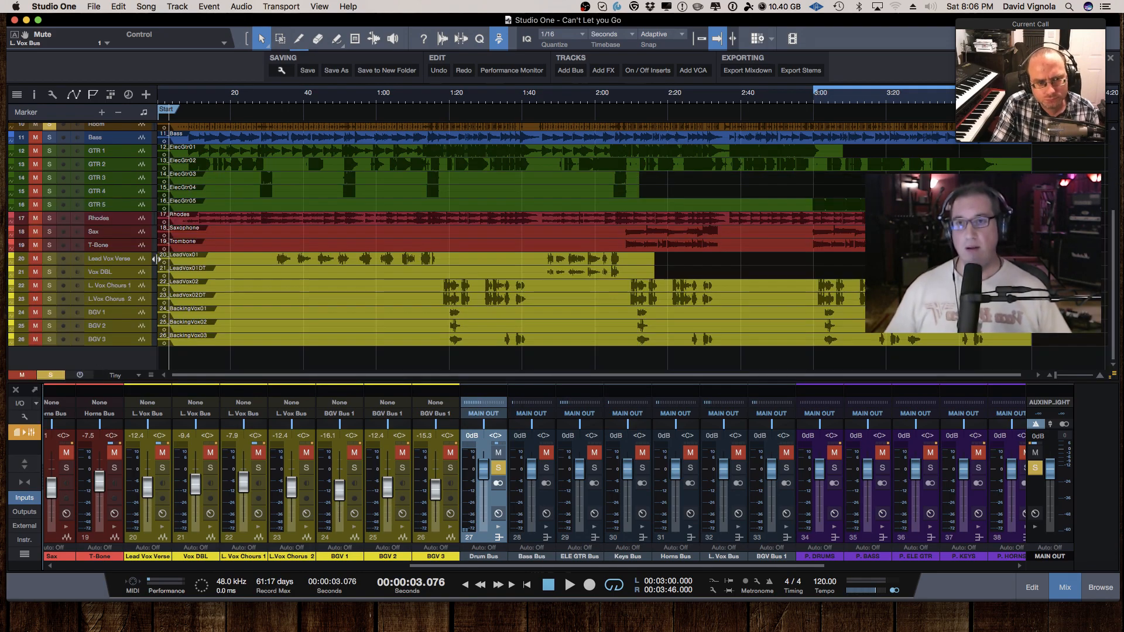
{"action": "scroll", "coordinate": [247, 197], "scroll_direction": "up", "scroll_amount": 5}
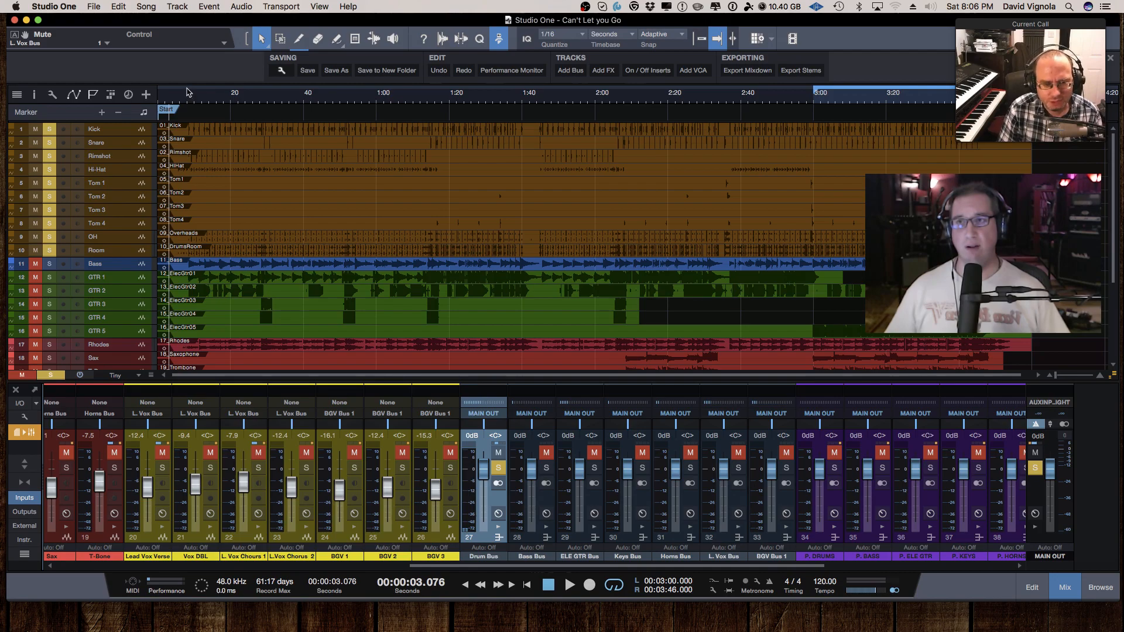
{"action": "left_click_drag", "start_coordinate": [187, 92], "coordinate": [349, 101]}
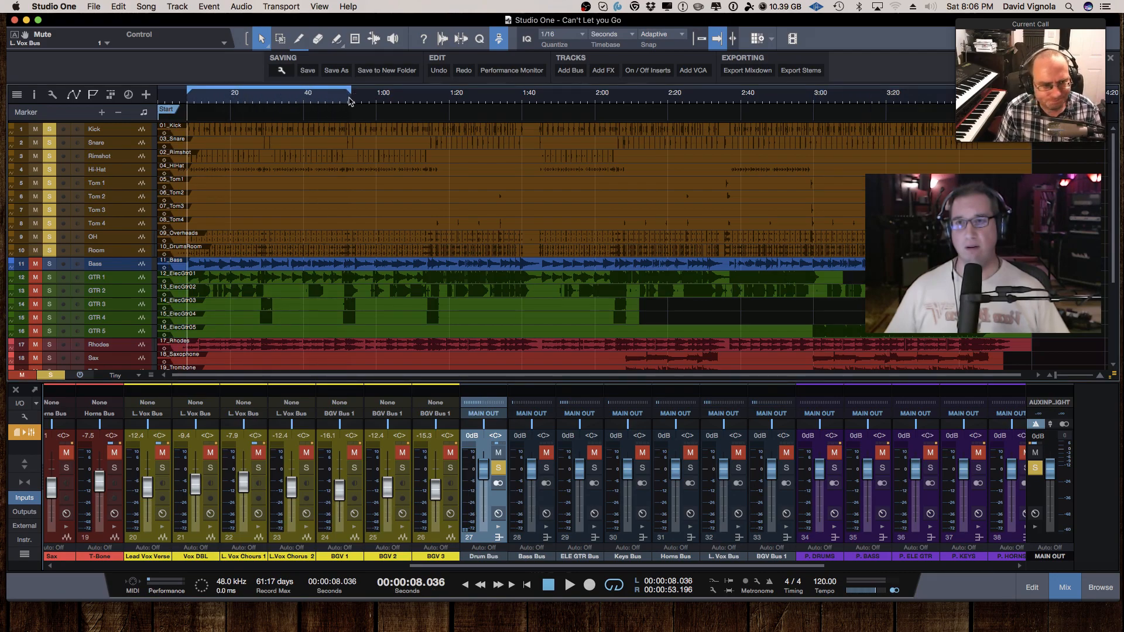
{"action": "left_click", "coordinate": [24, 469]}
- Play the soloed drums, move the loop to about 1:13 to 1:41 and continue from the loop's start
{"action": "key", "text": "space"}
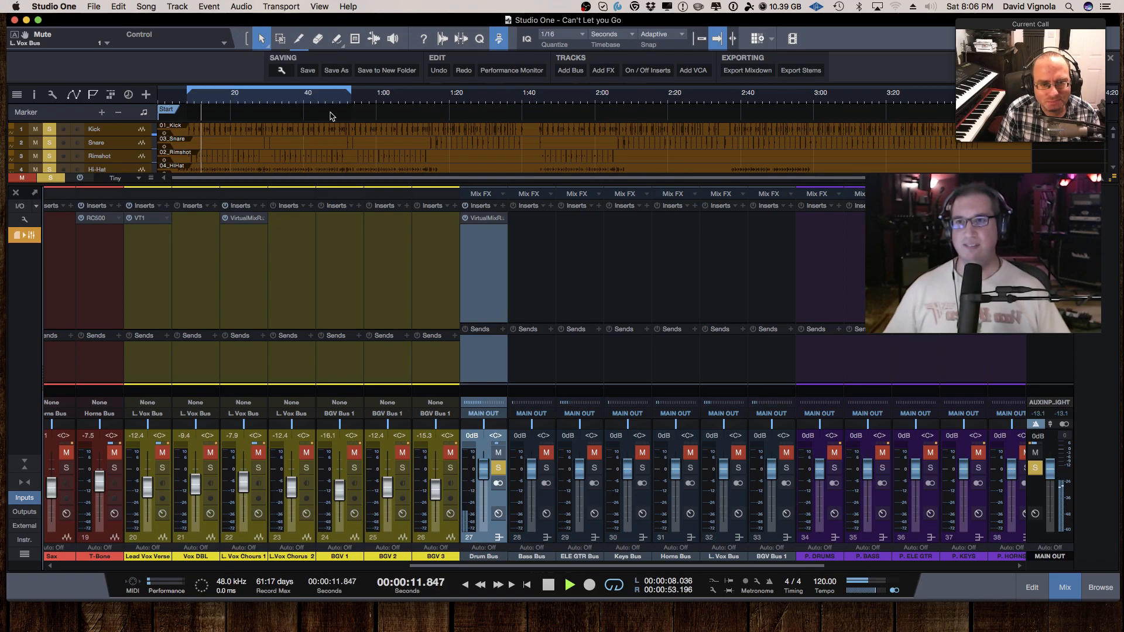
{"action": "left_click_drag", "start_coordinate": [426, 90], "coordinate": [524, 92]}
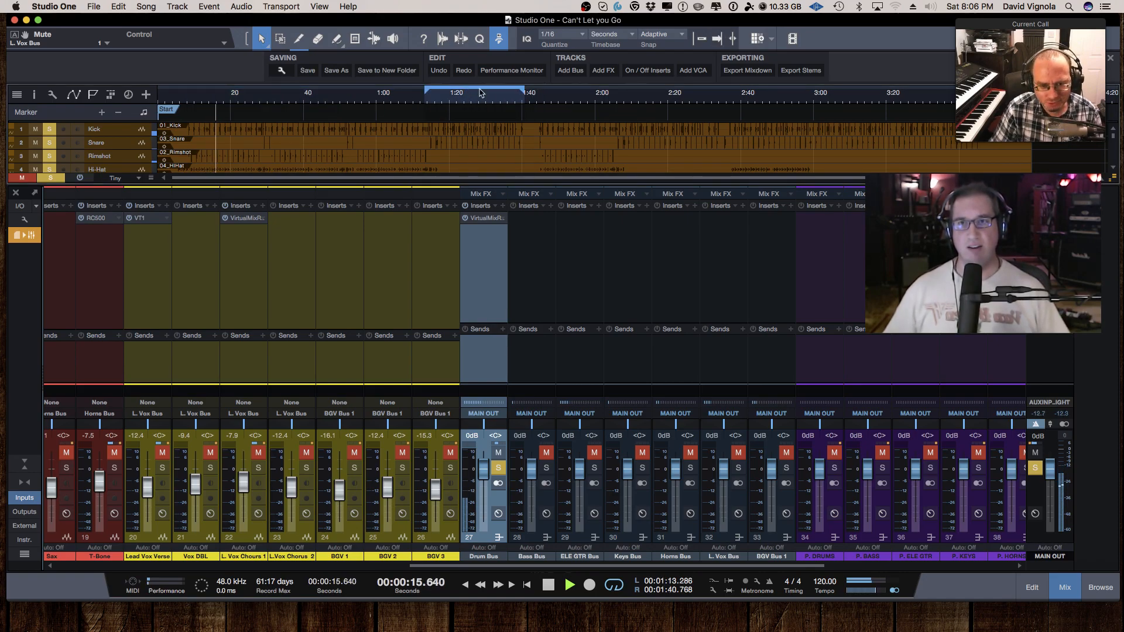
{"action": "left_click", "coordinate": [426, 103]}
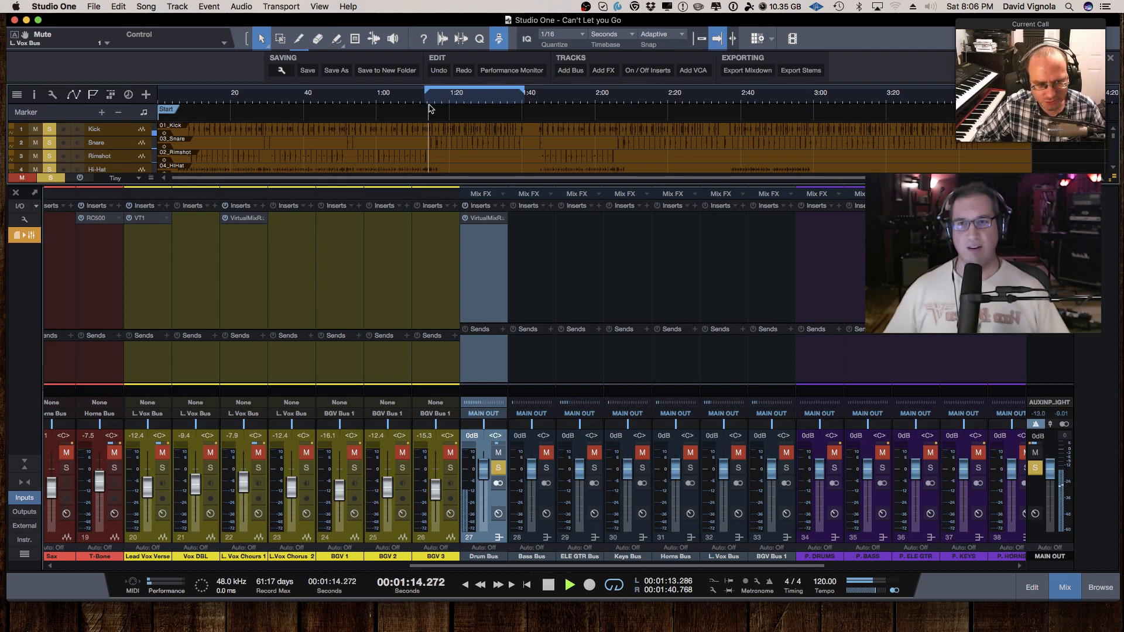
- Open the Drum Bus's Virtual Mix Rack, reposition its window and stop playback
{"action": "left_click", "coordinate": [483, 218]}
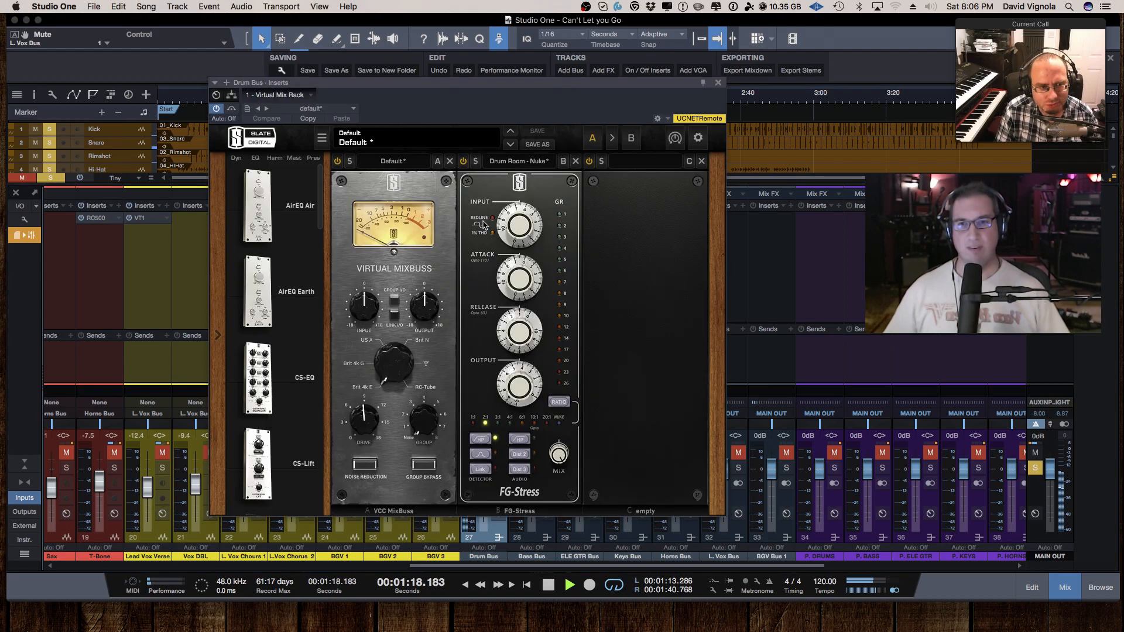
{"action": "left_click_drag", "start_coordinate": [403, 86], "coordinate": [436, 80]}
{"action": "key", "text": "space"}
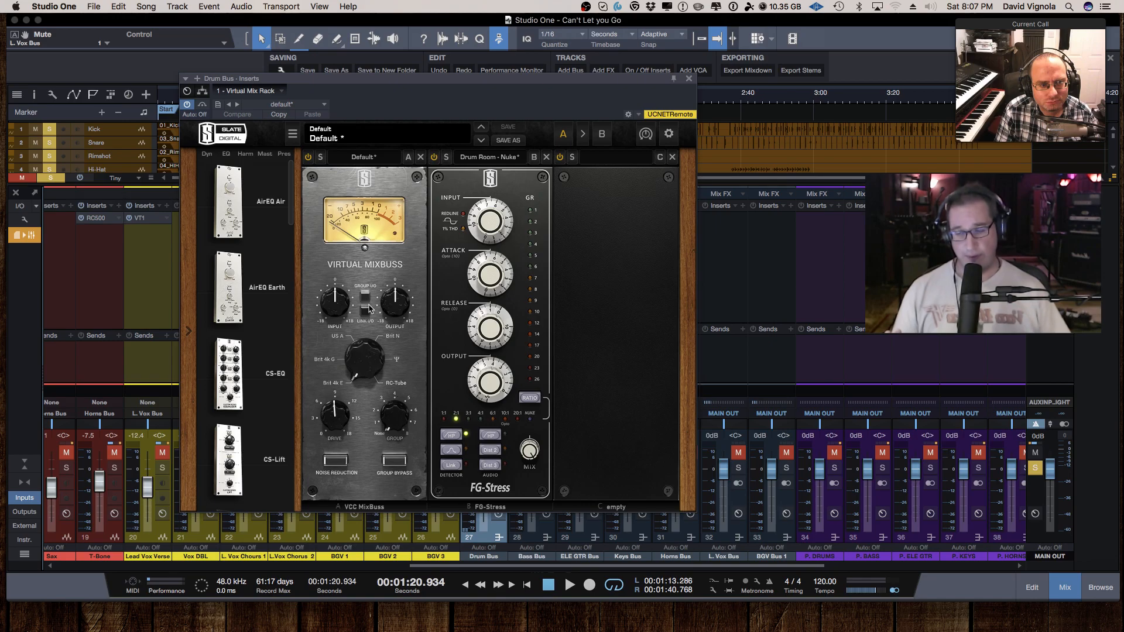
- Remove the Virtual Mixbuss module from the rack and move FG-Stress into the first slot
{"action": "left_click", "coordinate": [420, 157]}
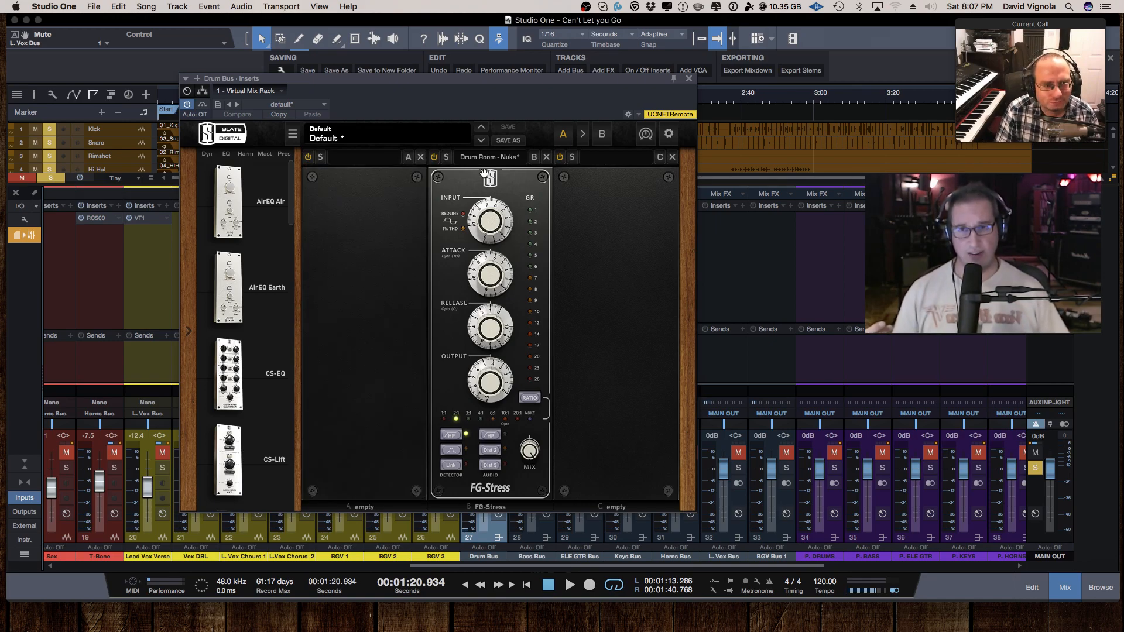
{"action": "left_click_drag", "start_coordinate": [487, 187], "coordinate": [354, 187]}
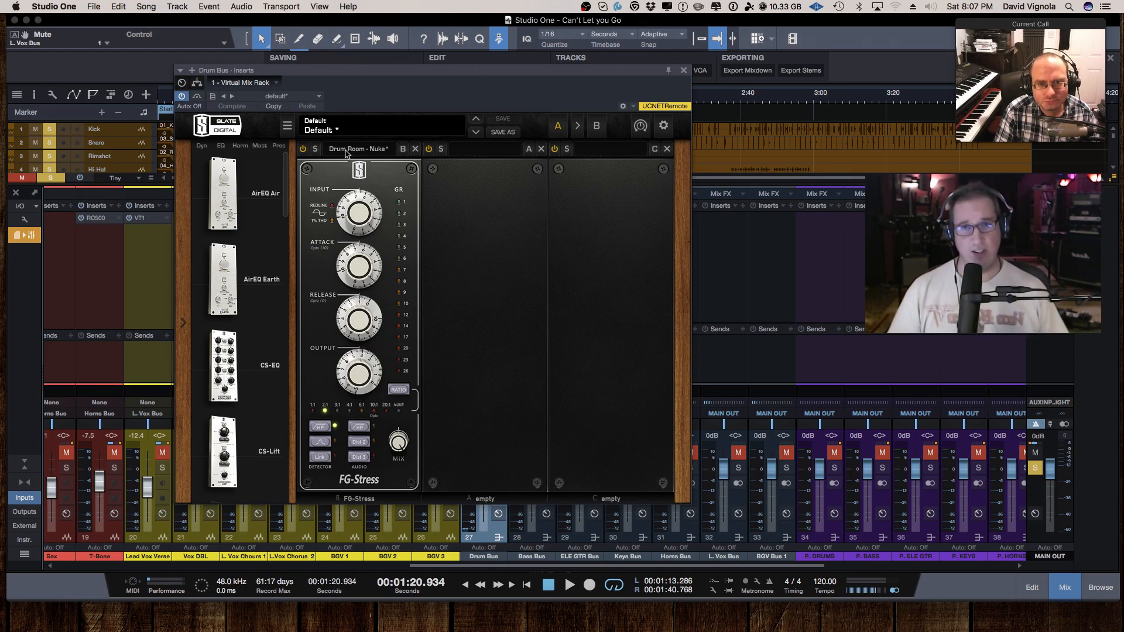
{"action": "left_click_drag", "start_coordinate": [369, 75], "coordinate": [331, 72]}
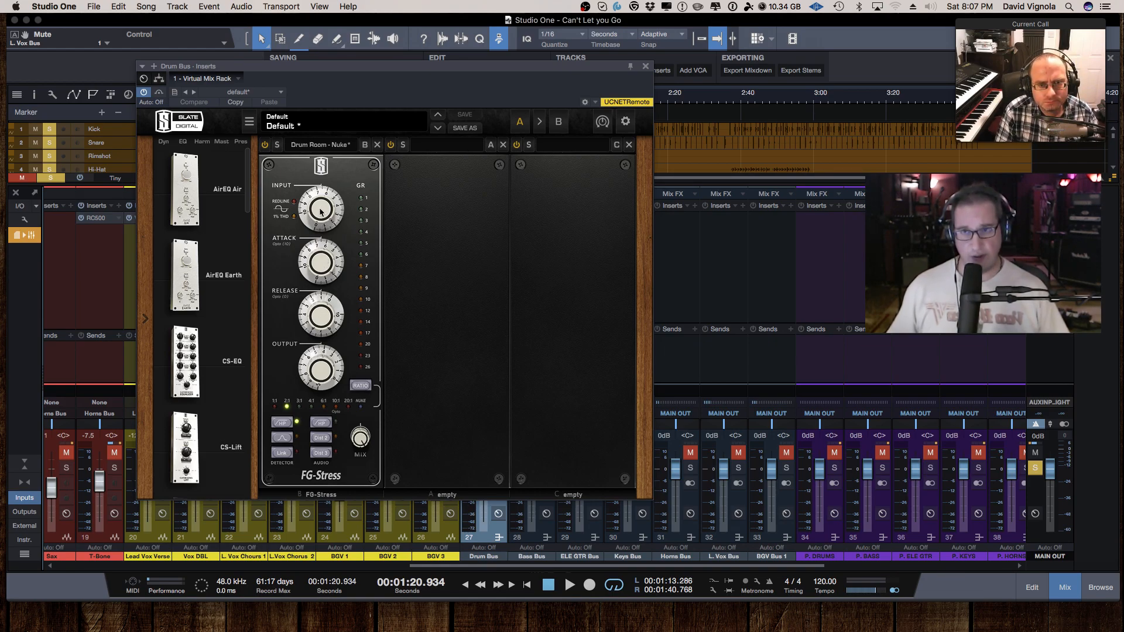
- Set the FG-Stress input to 7.60 and look over its preset list without choosing another preset
{"action": "left_click_drag", "start_coordinate": [321, 212], "coordinate": [315, 216]}
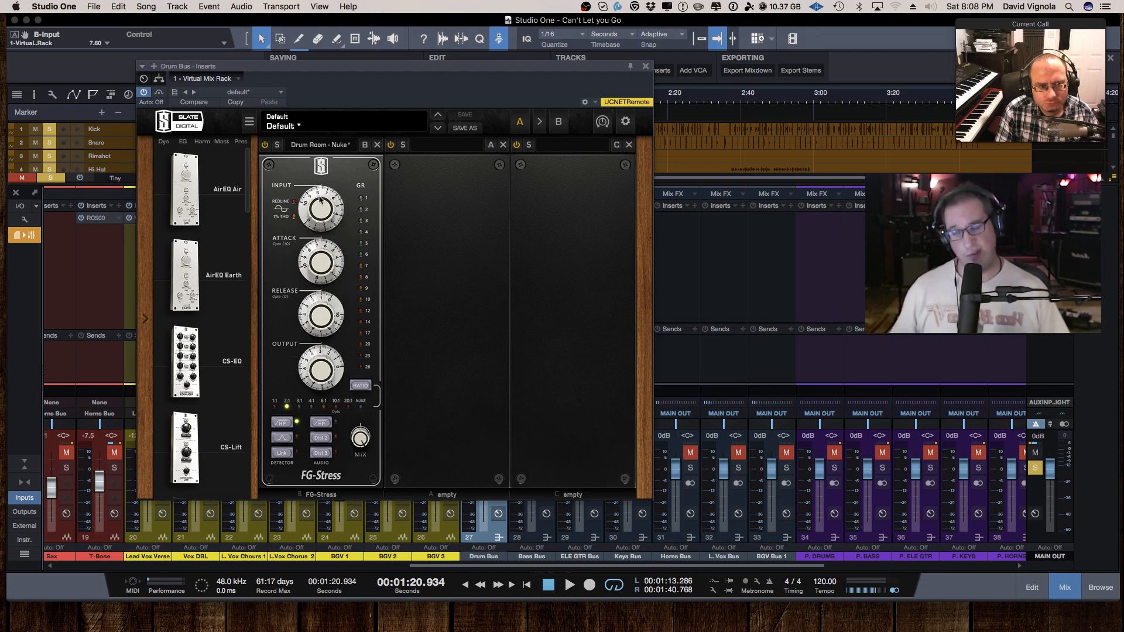
{"action": "left_click", "coordinate": [318, 146]}
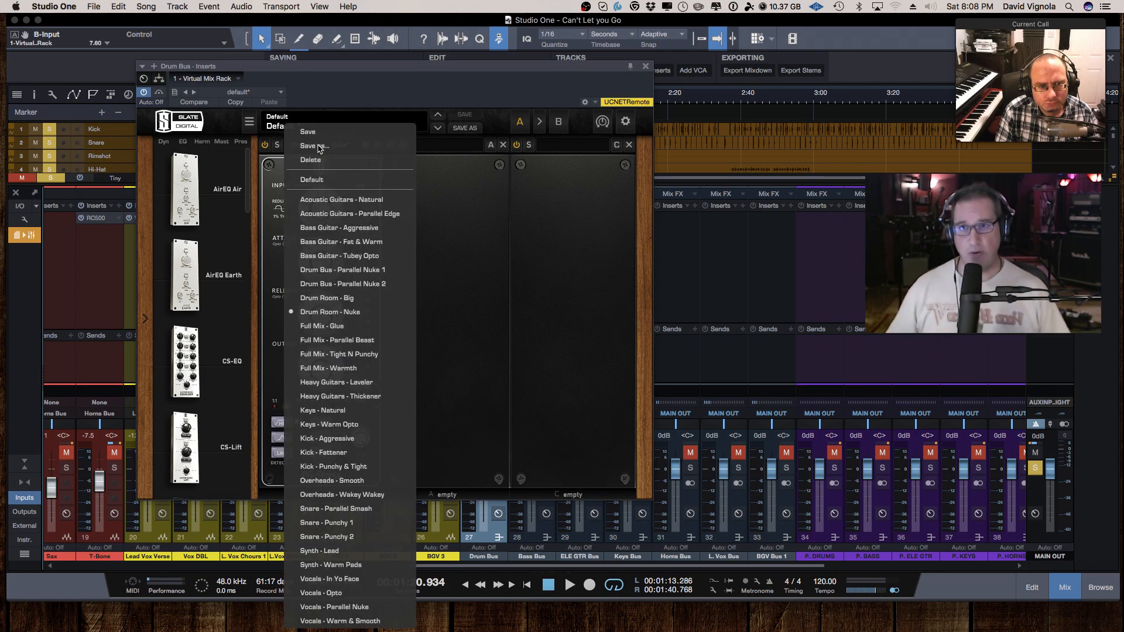
{"action": "left_click", "coordinate": [334, 112]}
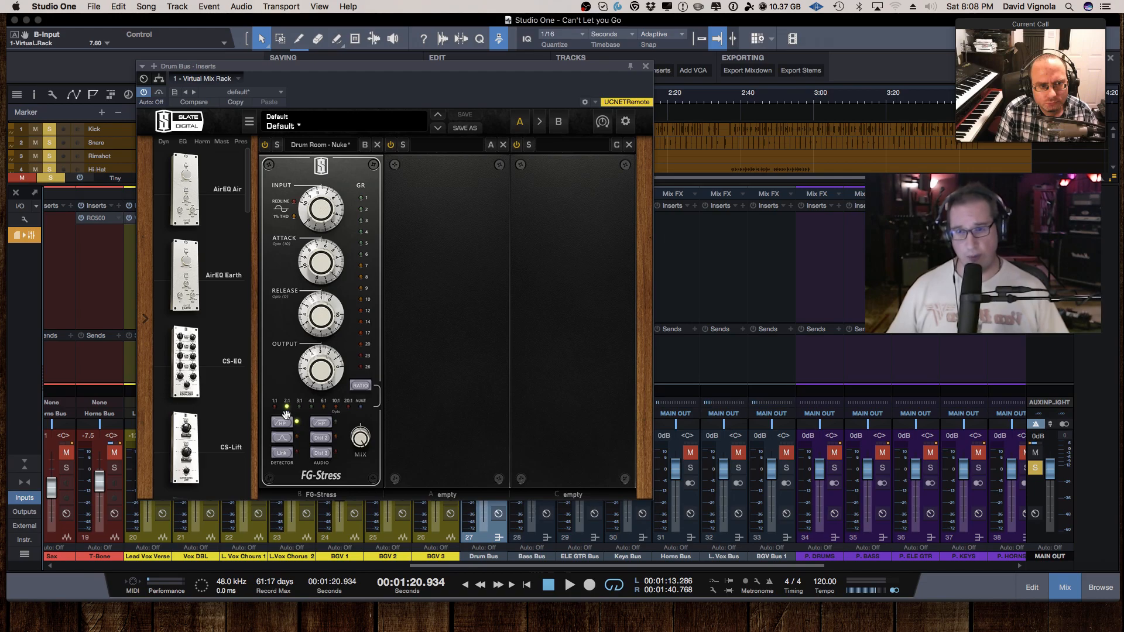
- Cycle the FG-Stress ratio through all its settings up to Nuke and bring it back to 2:1
{"action": "left_click", "coordinate": [360, 386]}
{"action": "left_click", "coordinate": [360, 386]}
{"action": "left_click", "coordinate": [360, 385]}
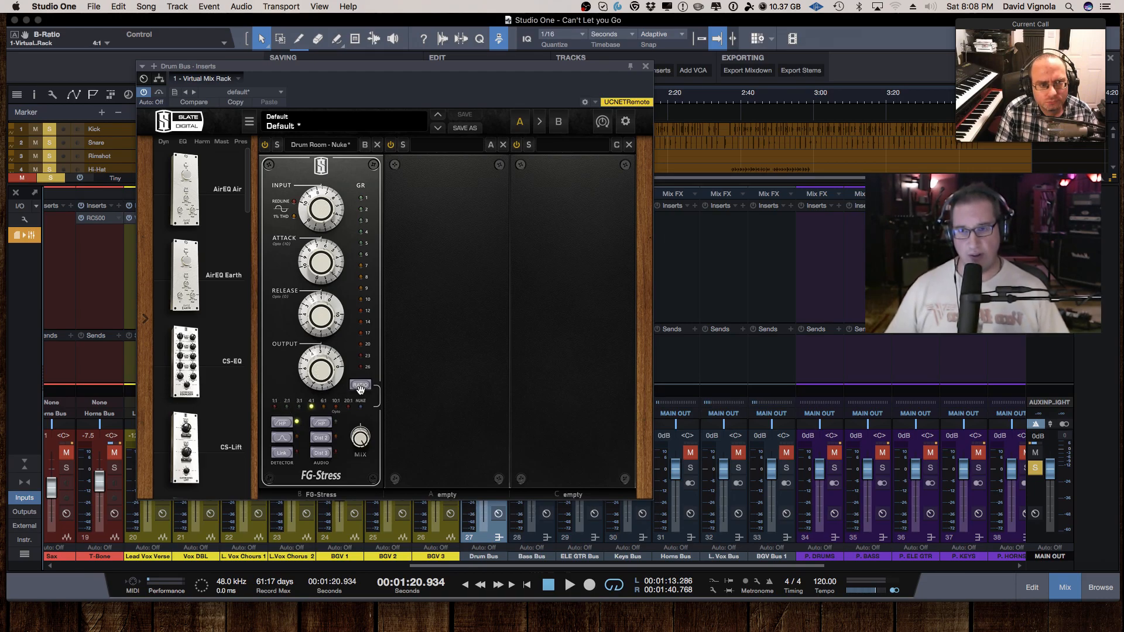
{"action": "left_click", "coordinate": [360, 386]}
{"action": "left_click", "coordinate": [360, 385]}
{"action": "left_click", "coordinate": [360, 385]}
{"action": "left_click", "coordinate": [360, 387]}
{"action": "left_click", "coordinate": [360, 386]}
{"action": "left_click", "coordinate": [360, 386]}
{"action": "left_click", "coordinate": [360, 387]}
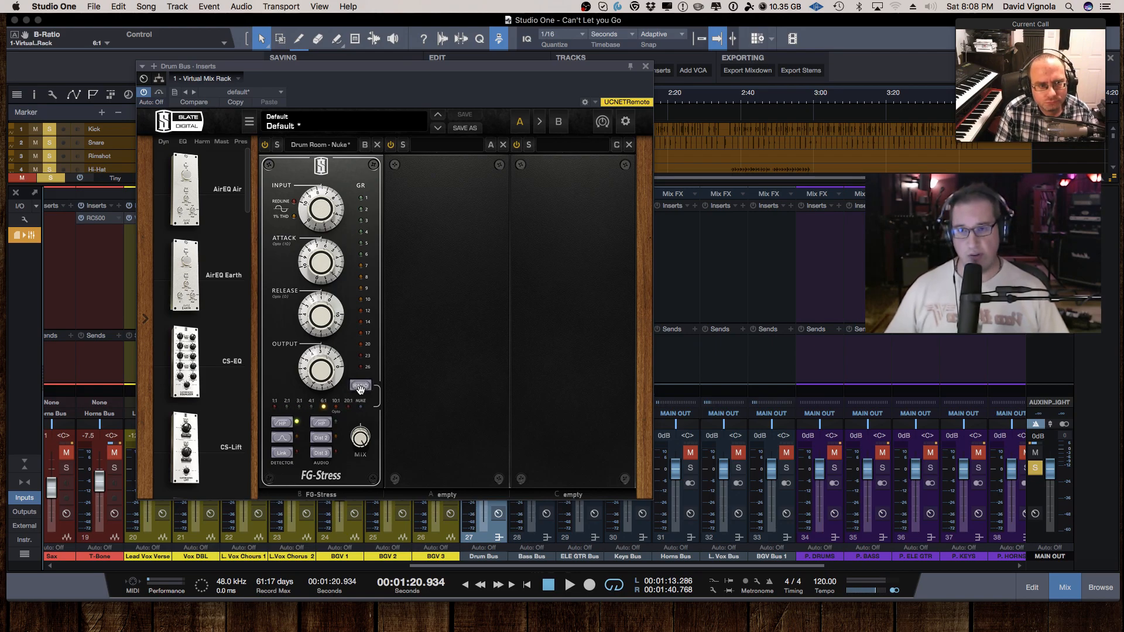
{"action": "left_click", "coordinate": [360, 387]}
{"action": "left_click", "coordinate": [360, 387]}
{"action": "left_click", "coordinate": [360, 386]}
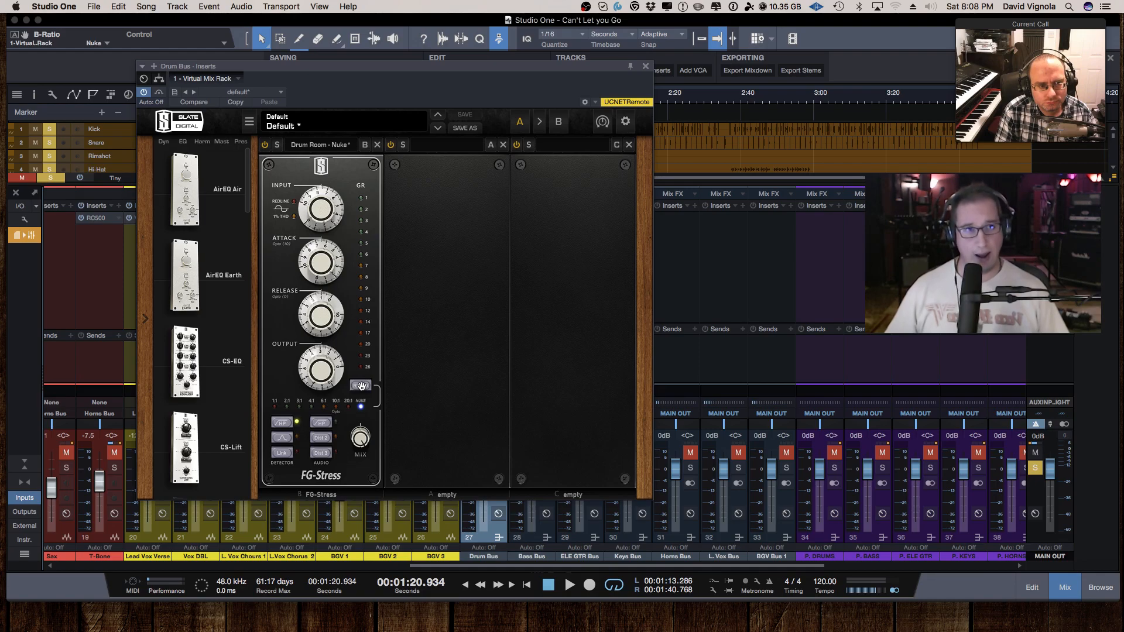
{"action": "left_click", "coordinate": [360, 386]}
{"action": "left_click", "coordinate": [359, 386]}
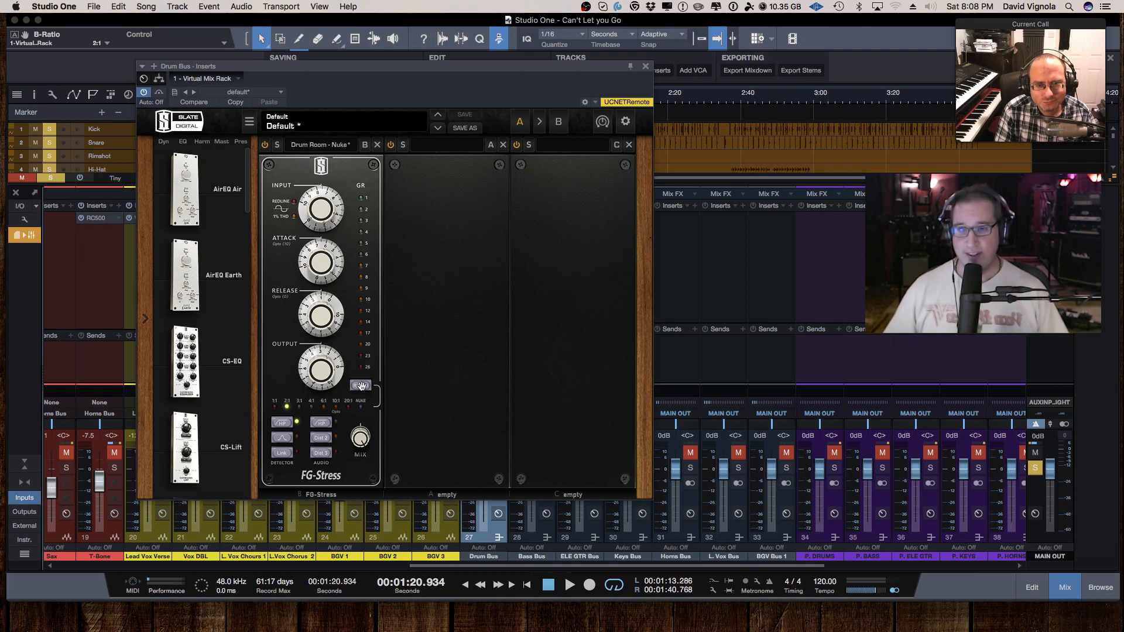
- Try the FG-Stress detector's peak option, leave it off, and switch the high-pass filter from the detector to the audio section
{"action": "left_click", "coordinate": [284, 427]}
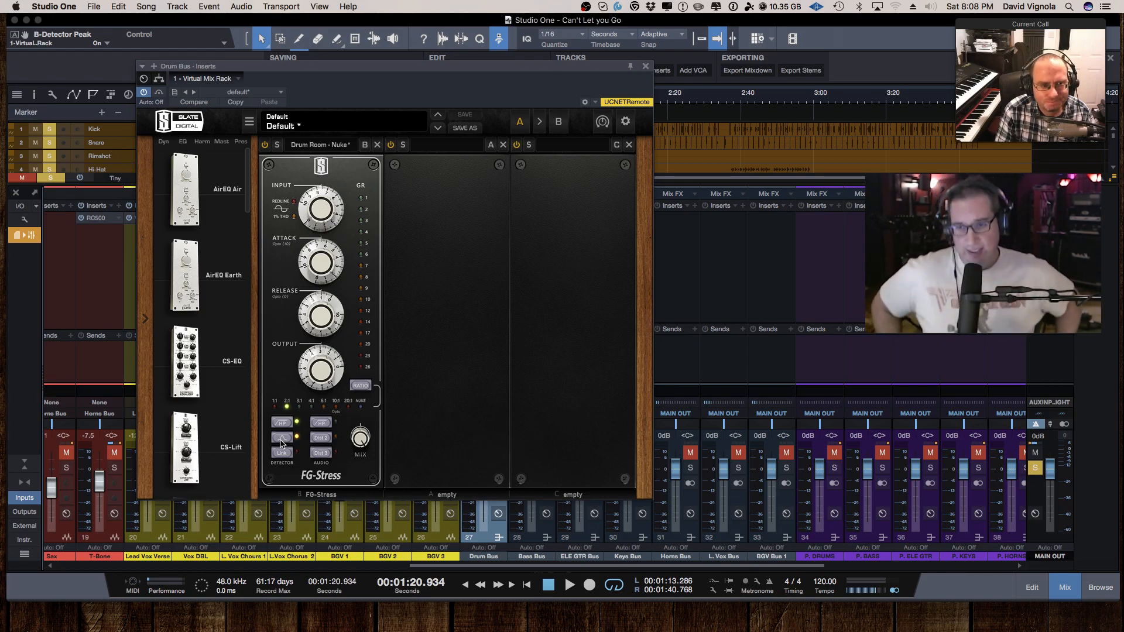
{"action": "left_click", "coordinate": [282, 440]}
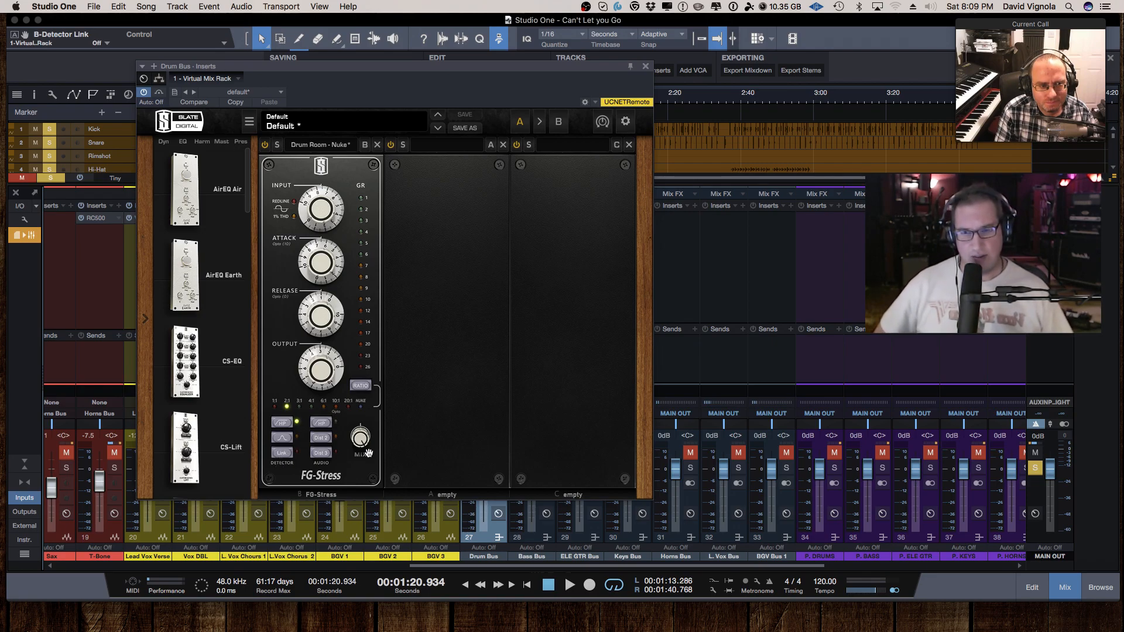
{"action": "left_click", "coordinate": [321, 424]}
{"action": "left_click", "coordinate": [284, 425]}
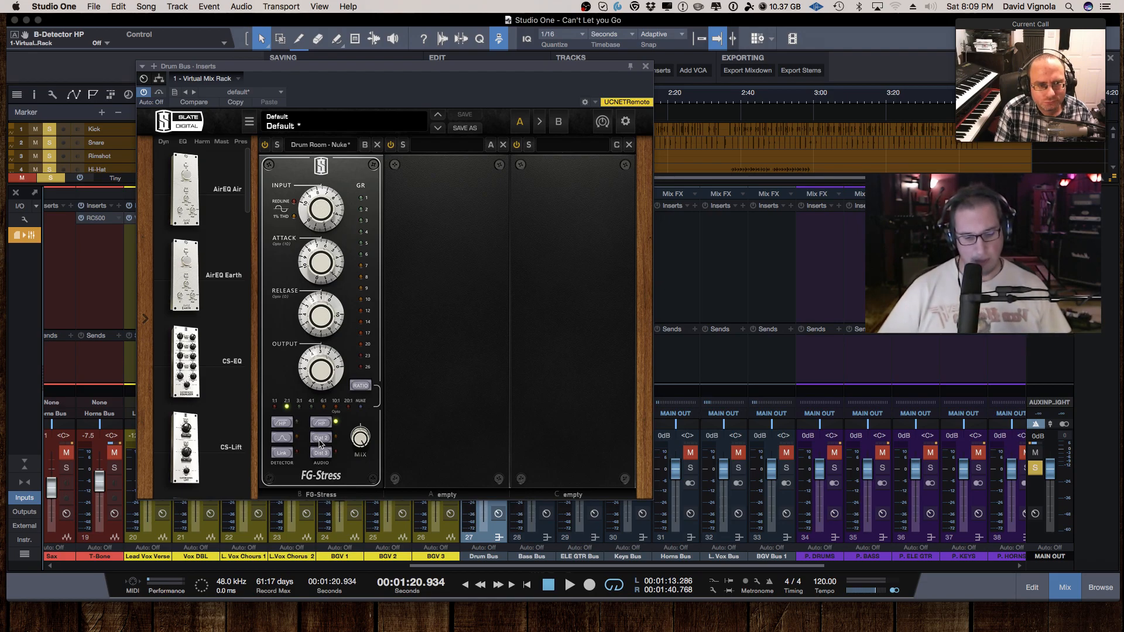
- Try the Dist 2 distortion mode on FG-Stress, switch it off and enable Dist 3
{"action": "left_click", "coordinate": [320, 441]}
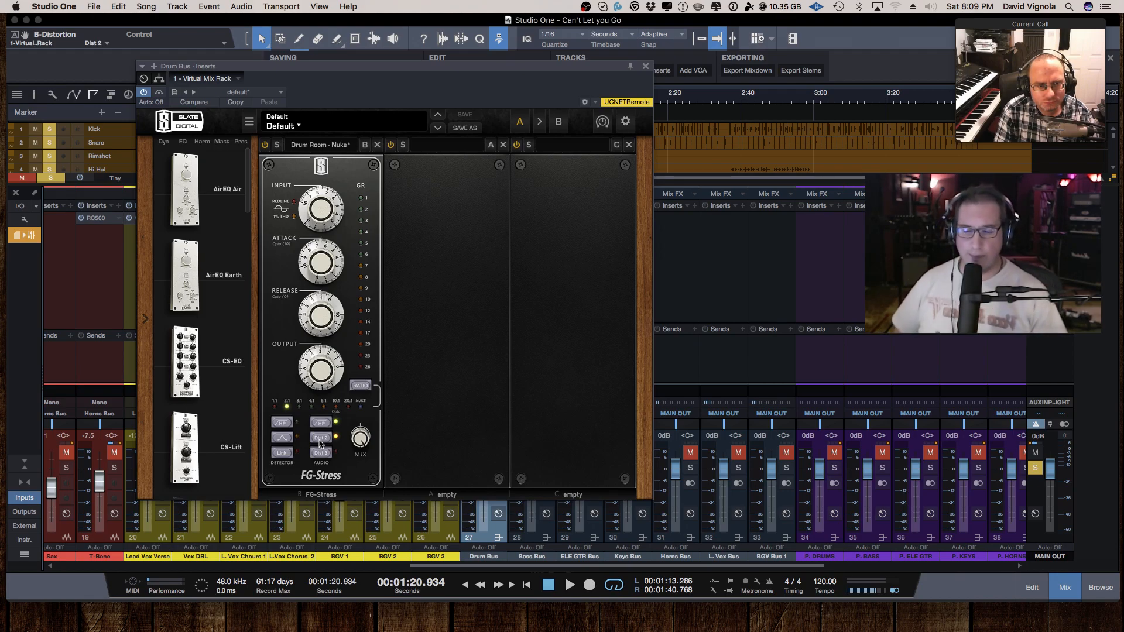
{"action": "left_click", "coordinate": [319, 441]}
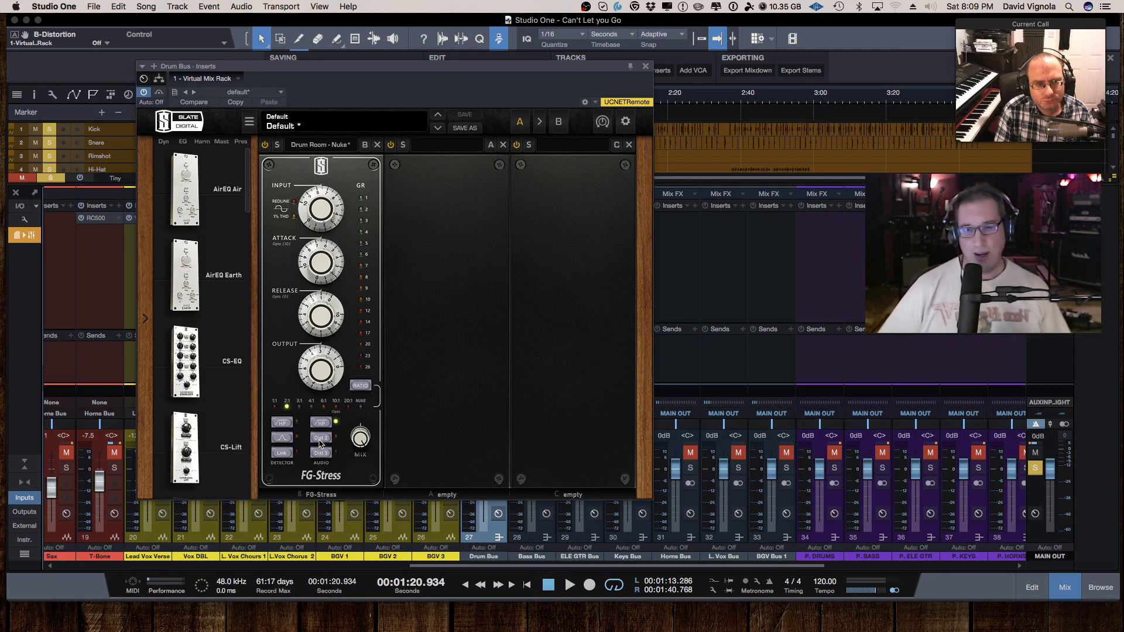
{"action": "left_click", "coordinate": [323, 456]}
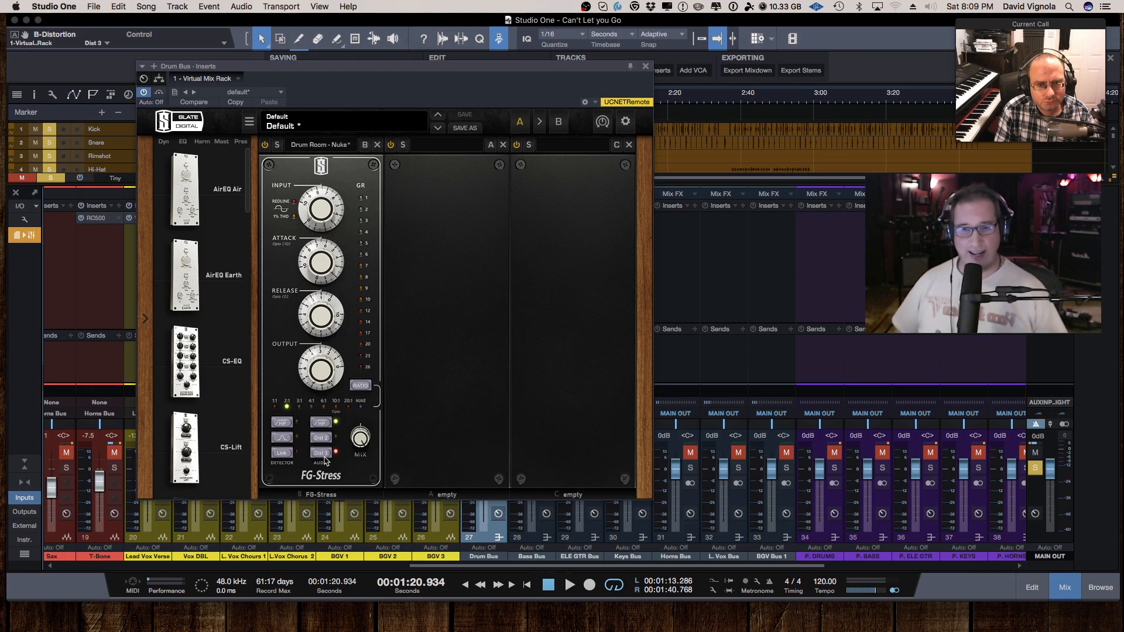
- Switch off Dist 3 on FG-Stress, leave the mix at 100%, and move the plug-in window slightly up
{"action": "left_click", "coordinate": [324, 453]}
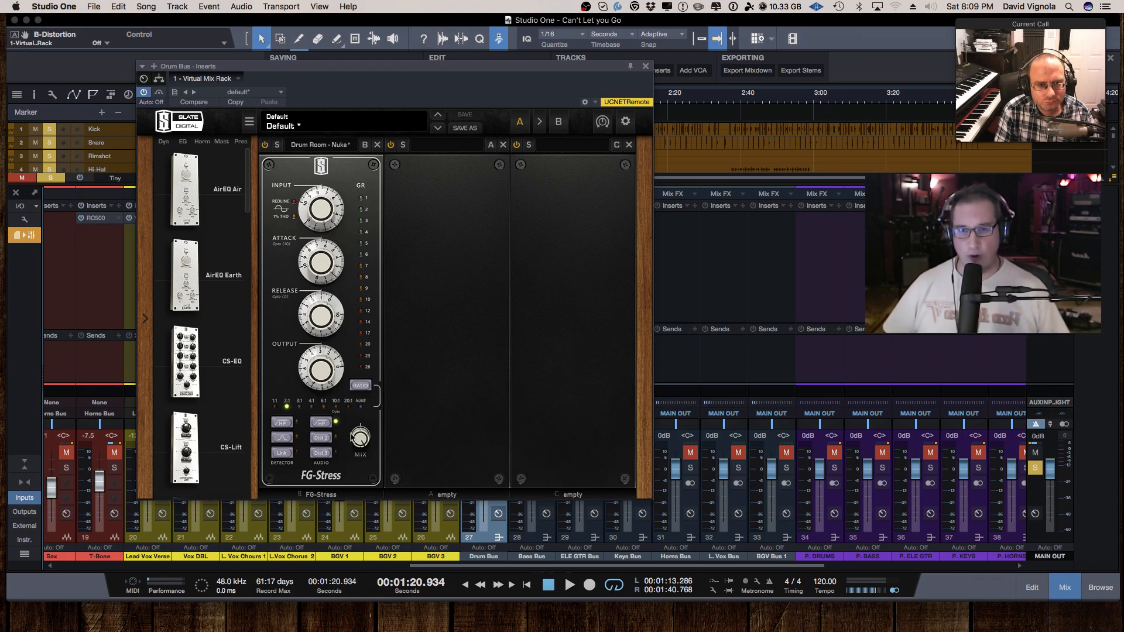
{"action": "left_click", "coordinate": [360, 440]}
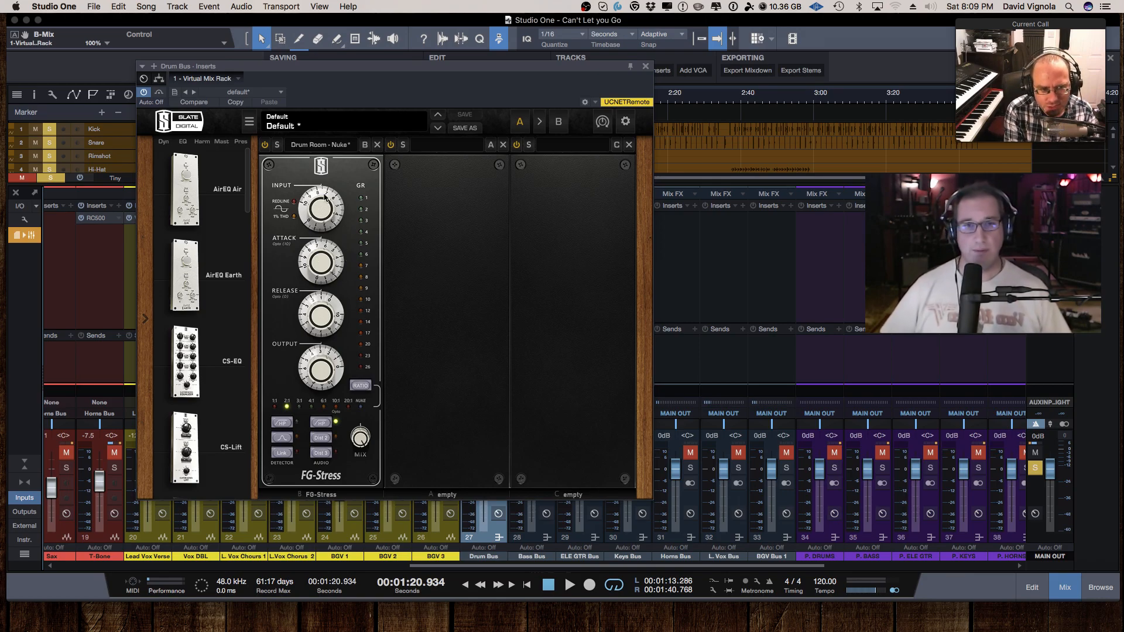
{"action": "left_click_drag", "start_coordinate": [333, 69], "coordinate": [317, 62]}
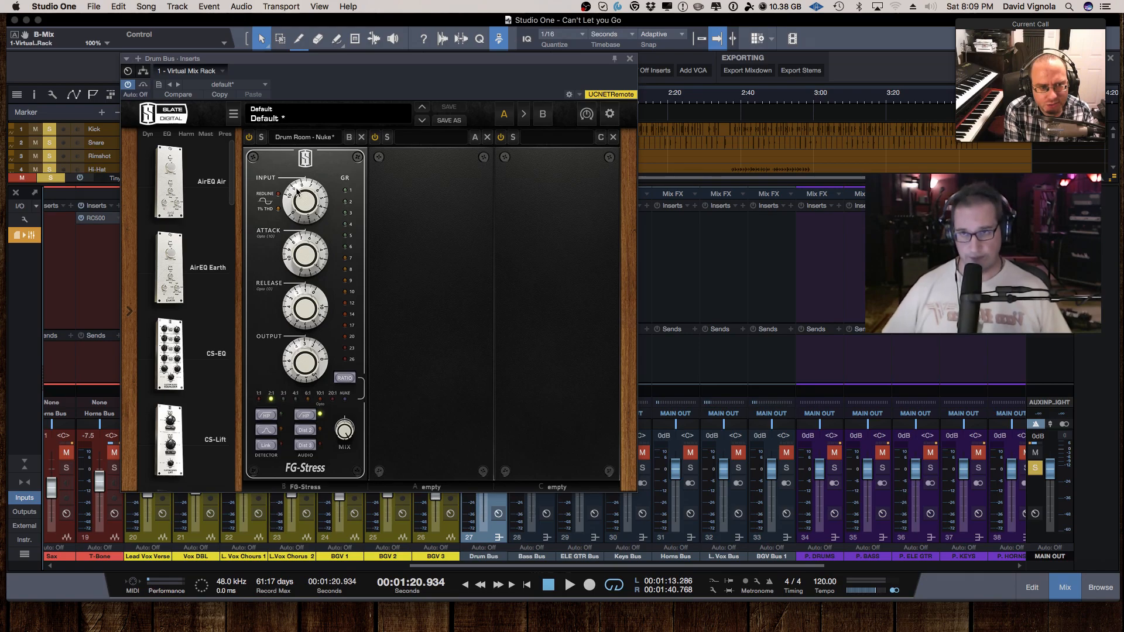
- Start playback and sweep the FG-Stress input down to 0.00, bringing it back up to 7.70
{"action": "key", "text": "space"}
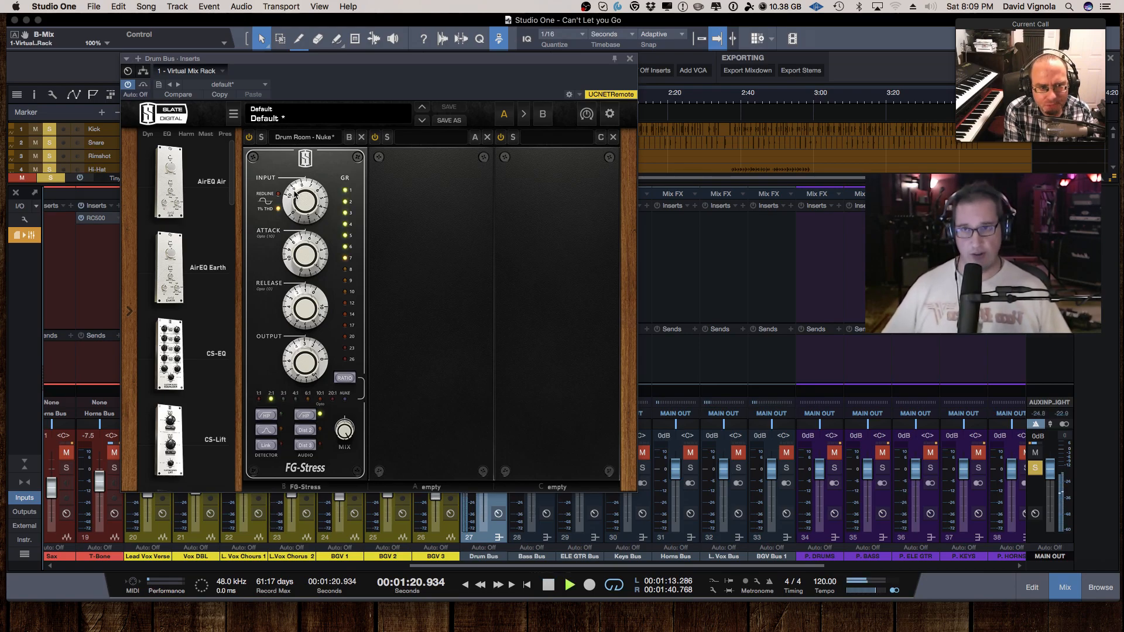
{"action": "left_click_drag", "start_coordinate": [295, 195], "coordinate": [277, 302]}
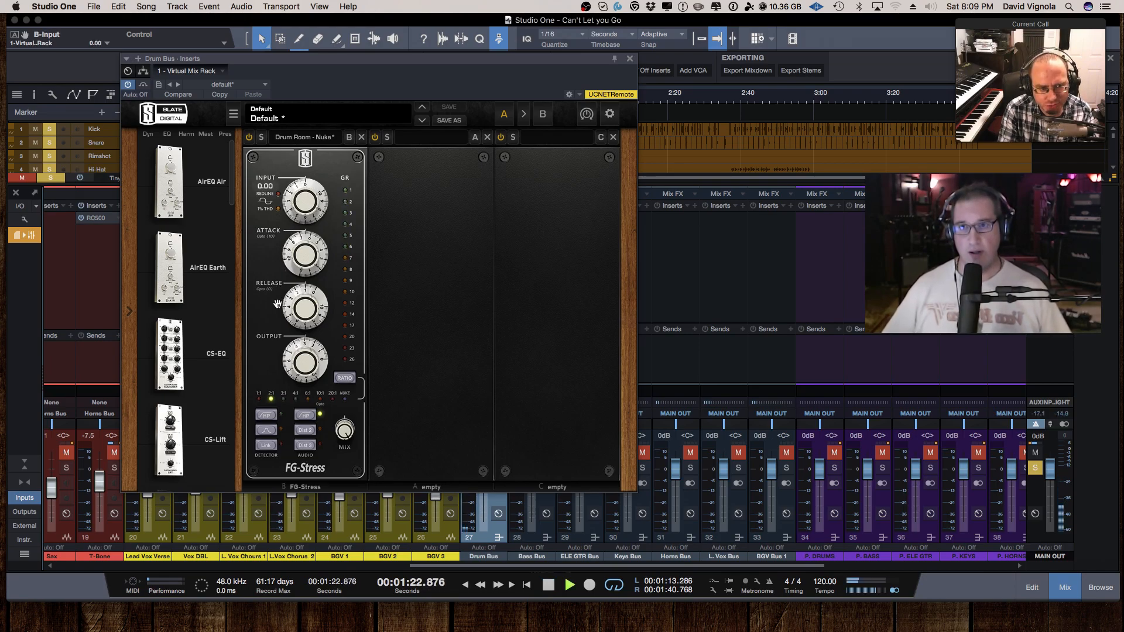
{"action": "scroll", "coordinate": [296, 199], "scroll_direction": "up", "scroll_amount": 10}
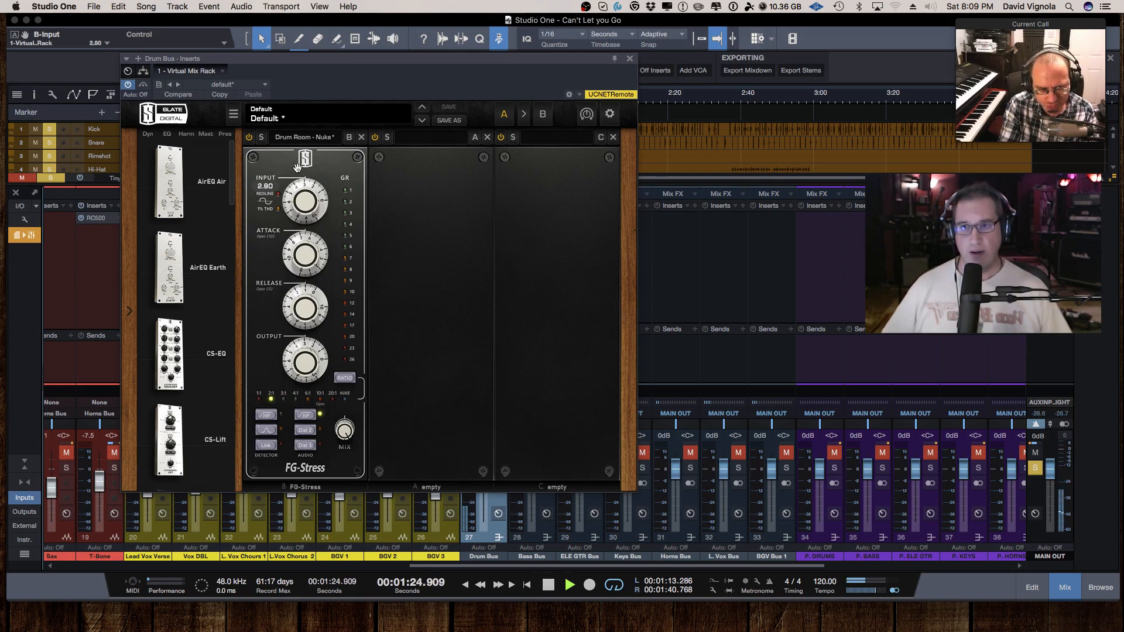
{"action": "scroll", "coordinate": [296, 199], "scroll_direction": "up", "scroll_amount": 5}
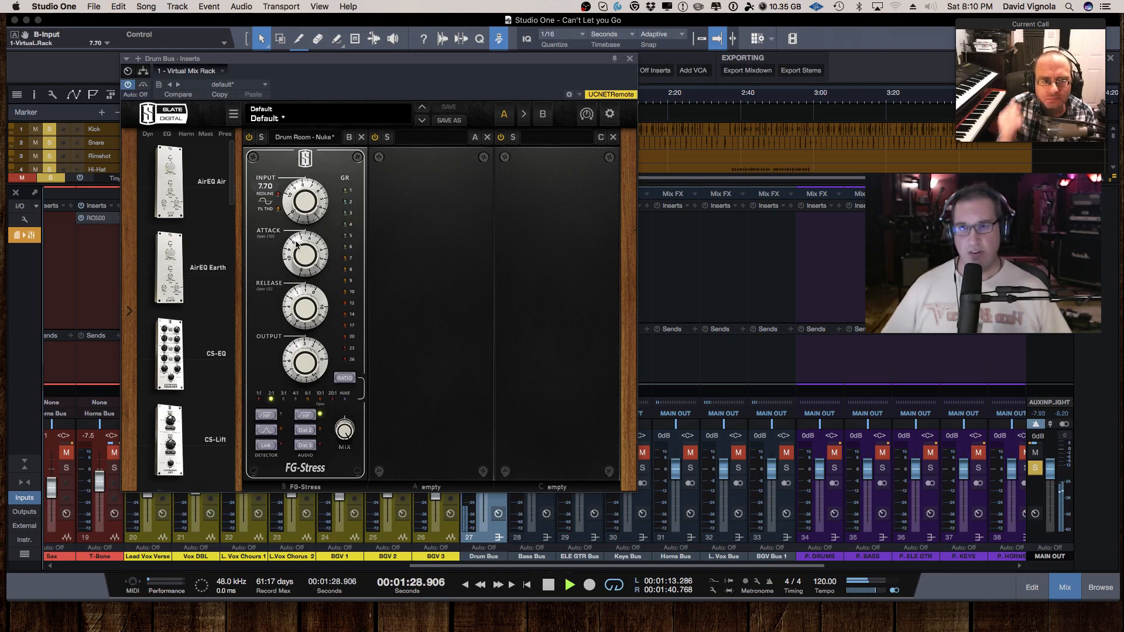
- Try the FG-Stress attack at 0.00 and 9.80 during playback, stop the song and set the attack to 4.80
{"action": "left_click_drag", "start_coordinate": [290, 245], "coordinate": [283, 319]}
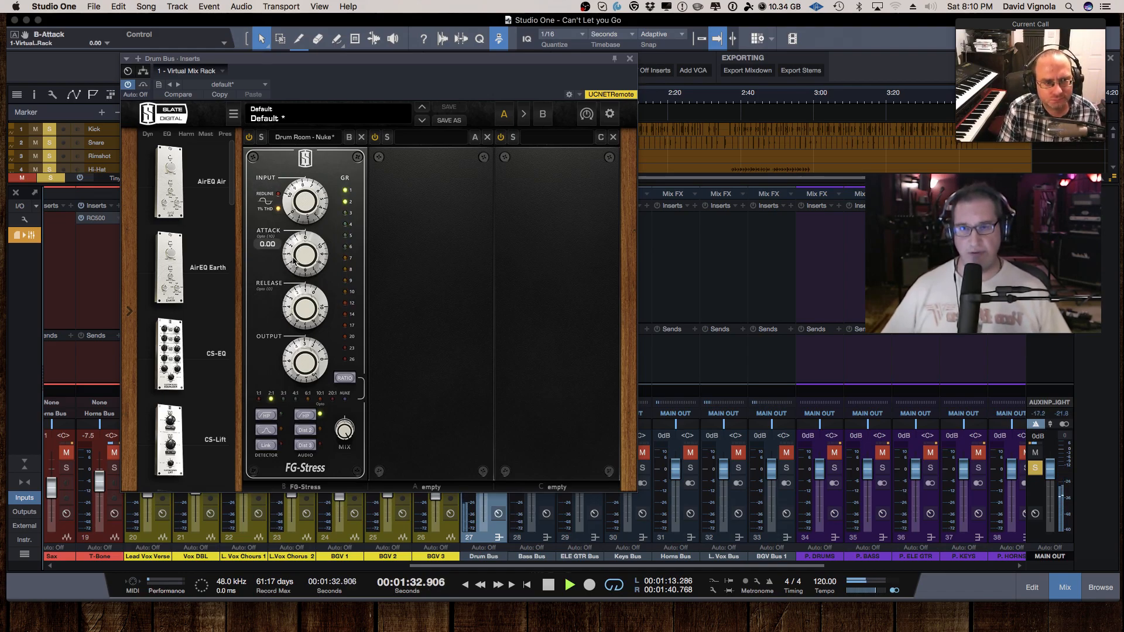
{"action": "left_click_drag", "start_coordinate": [291, 264], "coordinate": [293, 131]}
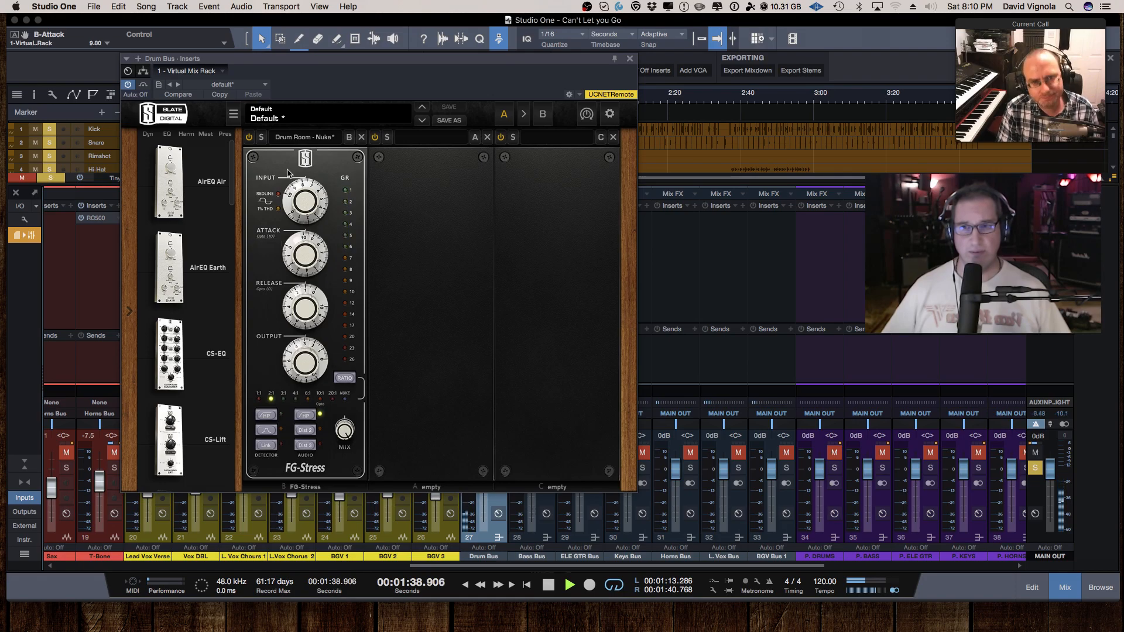
{"action": "key", "text": "space"}
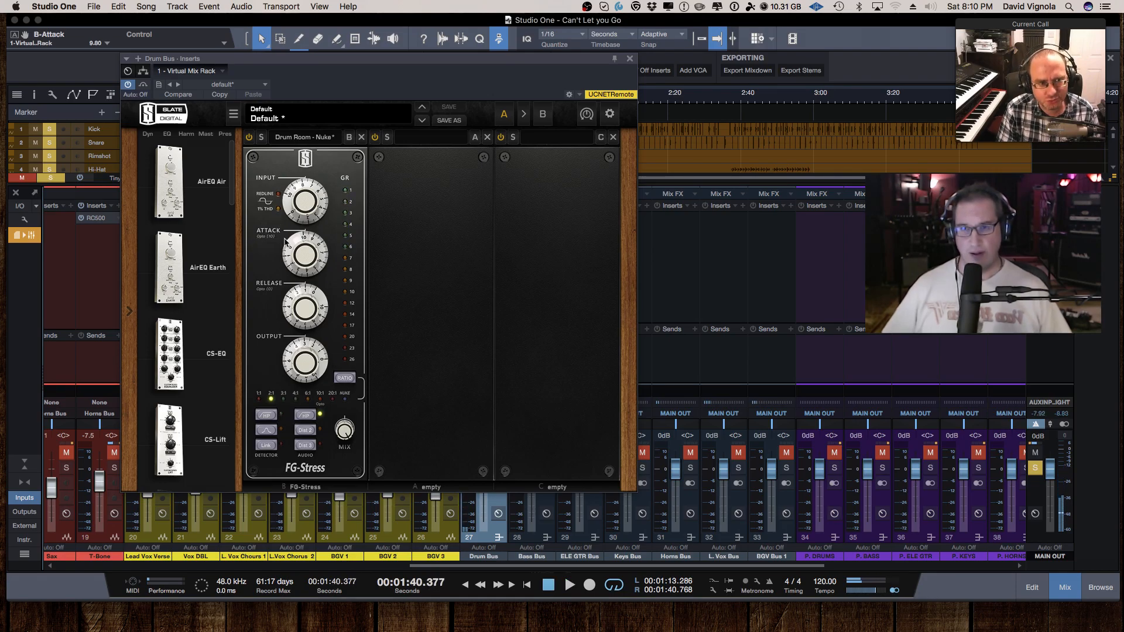
{"action": "left_click_drag", "start_coordinate": [290, 245], "coordinate": [280, 294]}
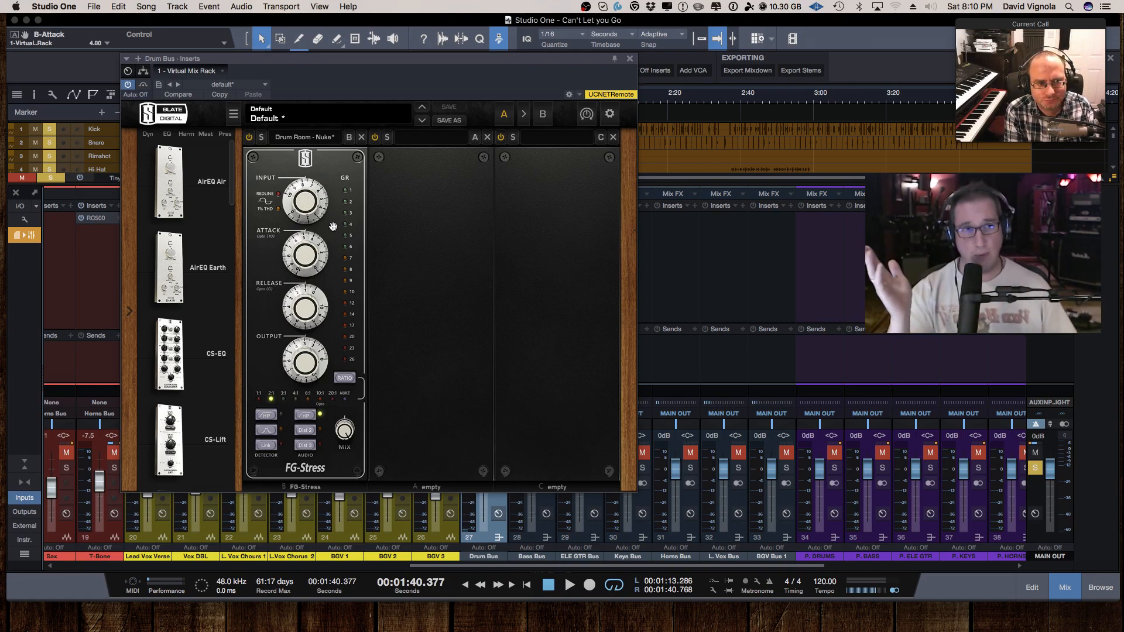
- Reload the Drum Room - Nuke preset on FG-Stress and compare it with the bypassed drum bus during playback
{"action": "left_click", "coordinate": [320, 139]}
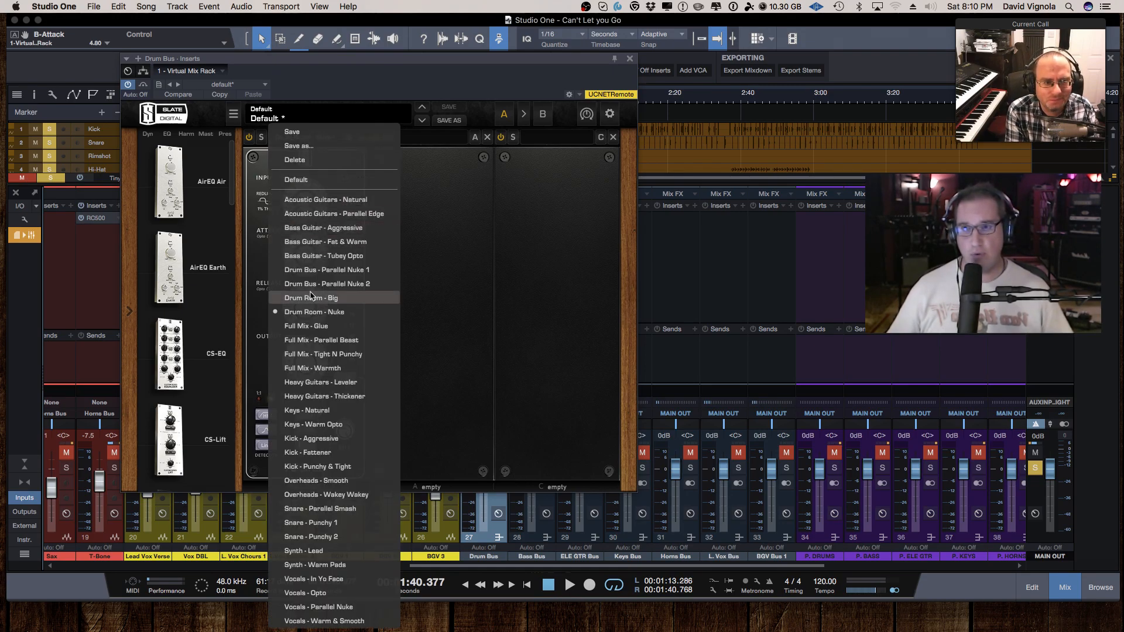
{"action": "left_click", "coordinate": [310, 314]}
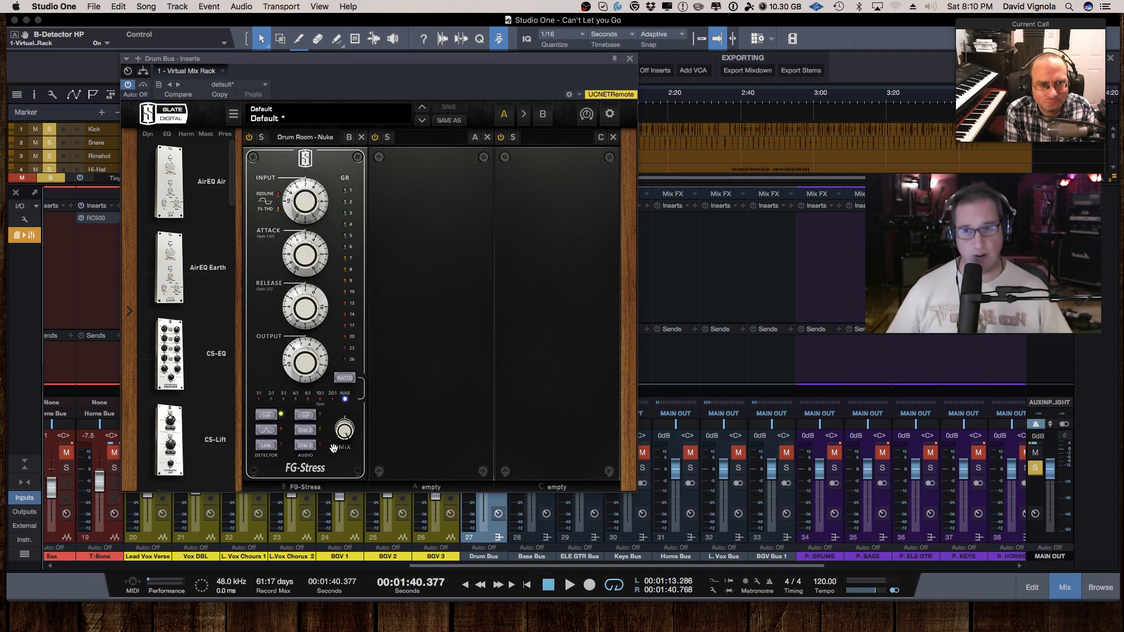
{"action": "key", "text": "space"}
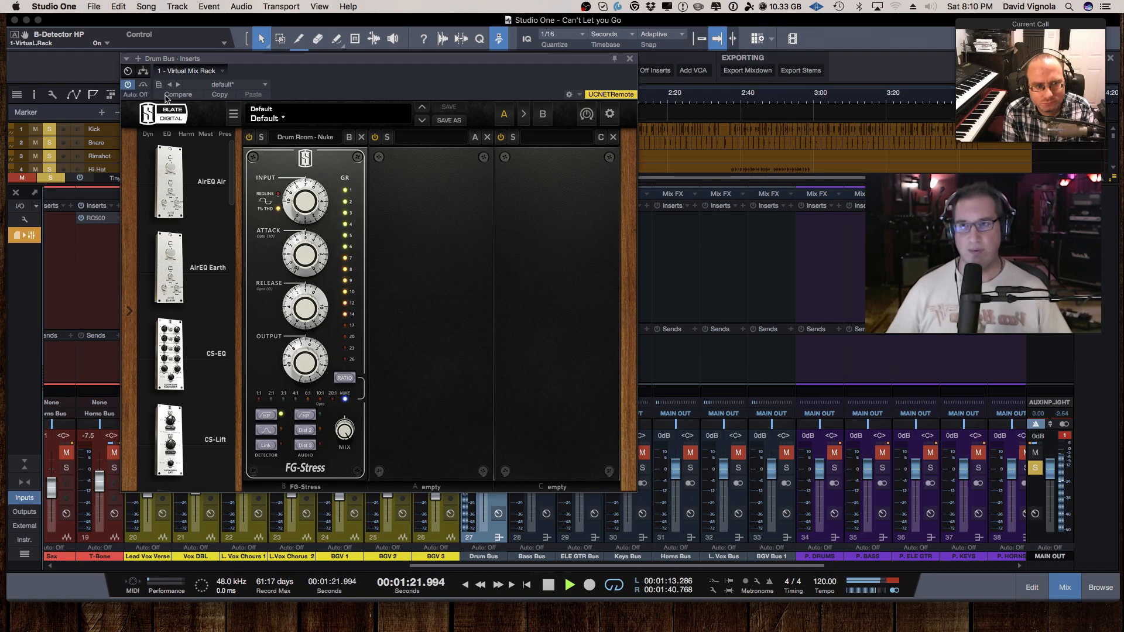
{"action": "left_click", "coordinate": [143, 86]}
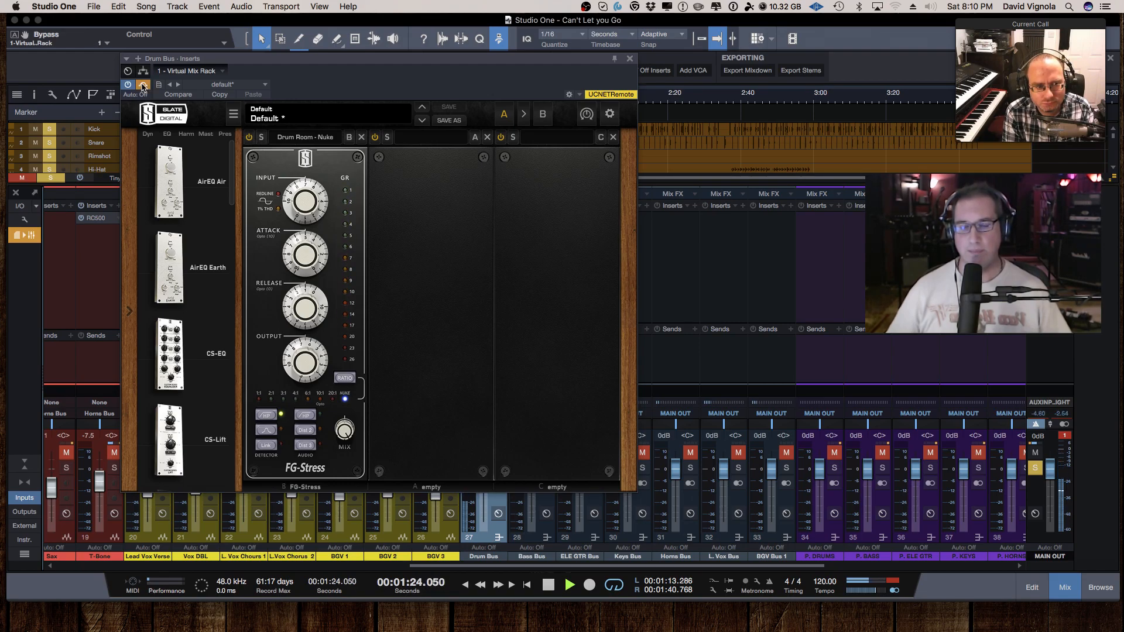
{"action": "left_click", "coordinate": [143, 85]}
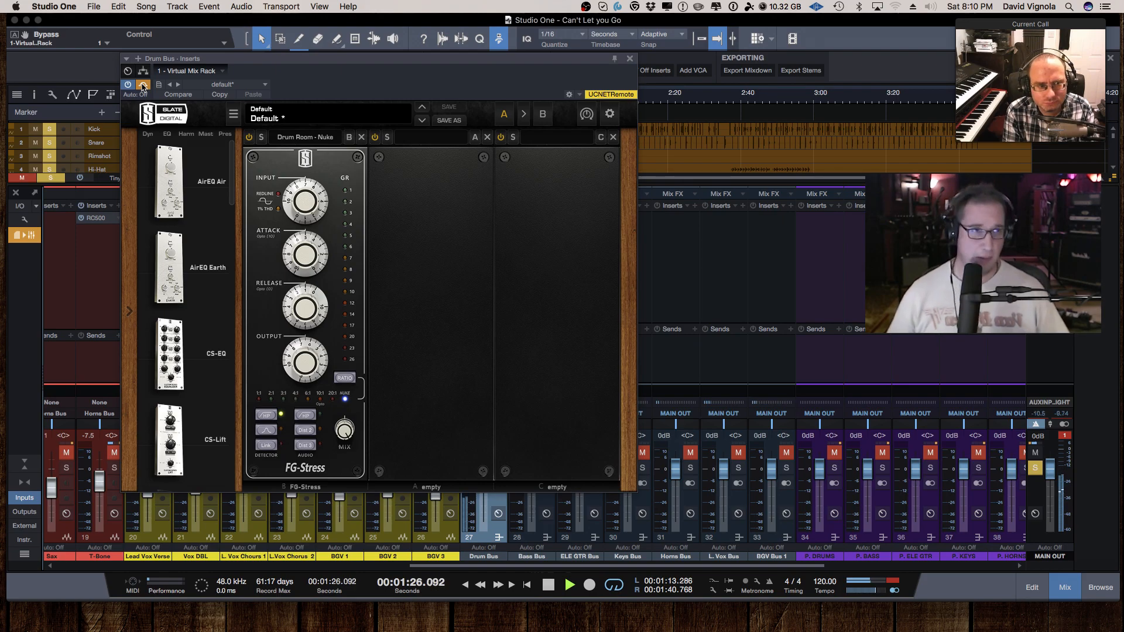
- Try FG-Stress at a 37% mix against bypass, set its output to 6.00 and stop playback
{"action": "left_click_drag", "start_coordinate": [338, 440], "coordinate": [330, 498]}
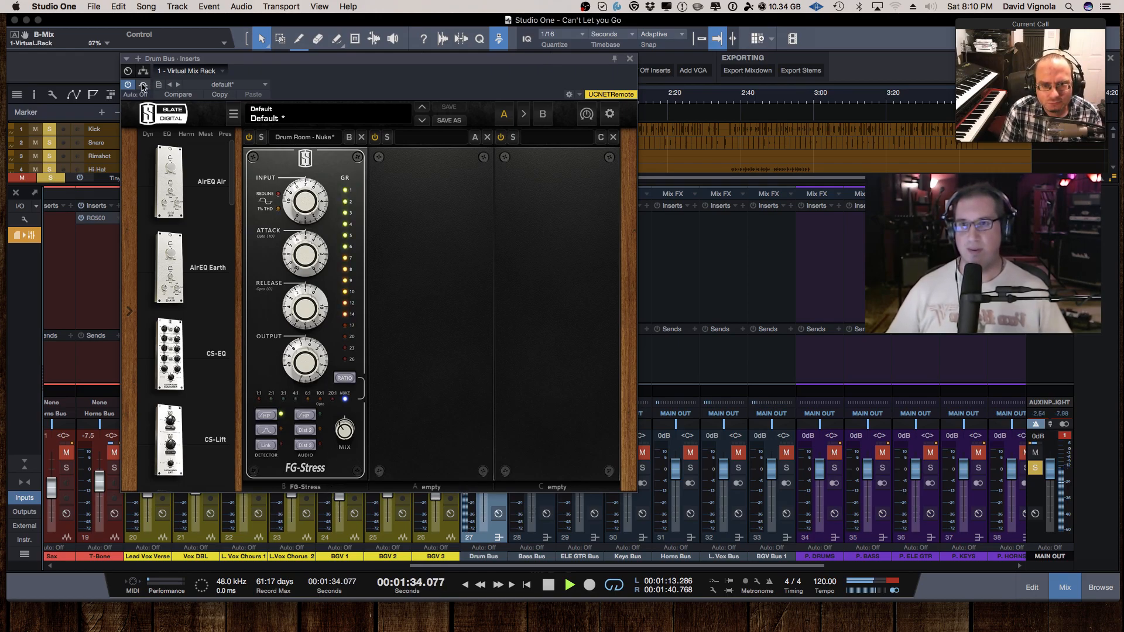
{"action": "left_click", "coordinate": [143, 86]}
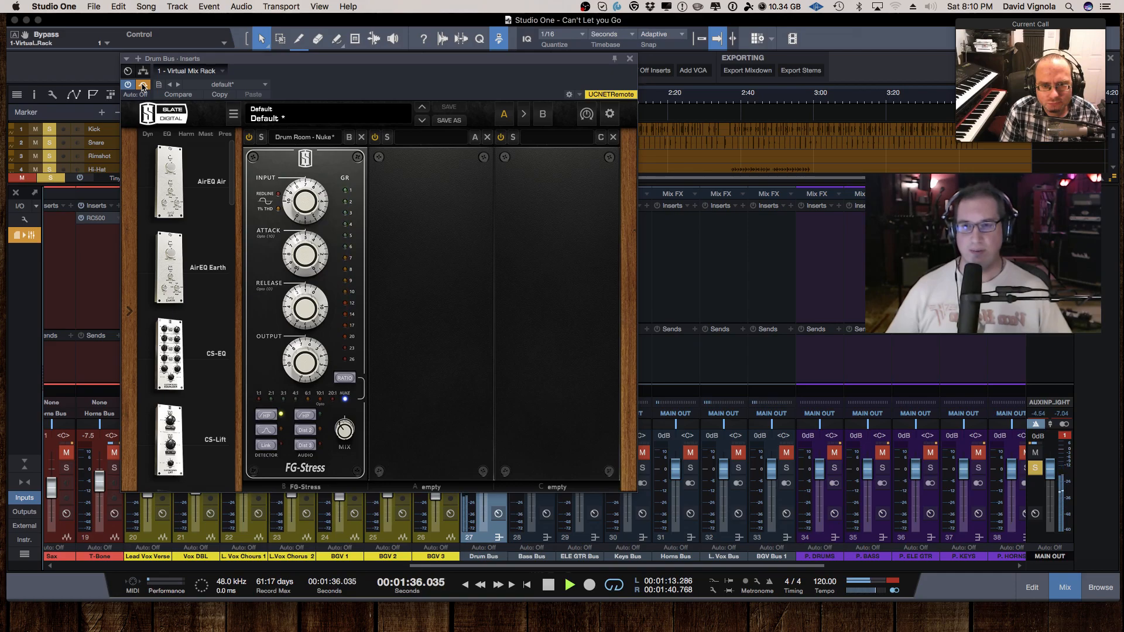
{"action": "left_click", "coordinate": [142, 85]}
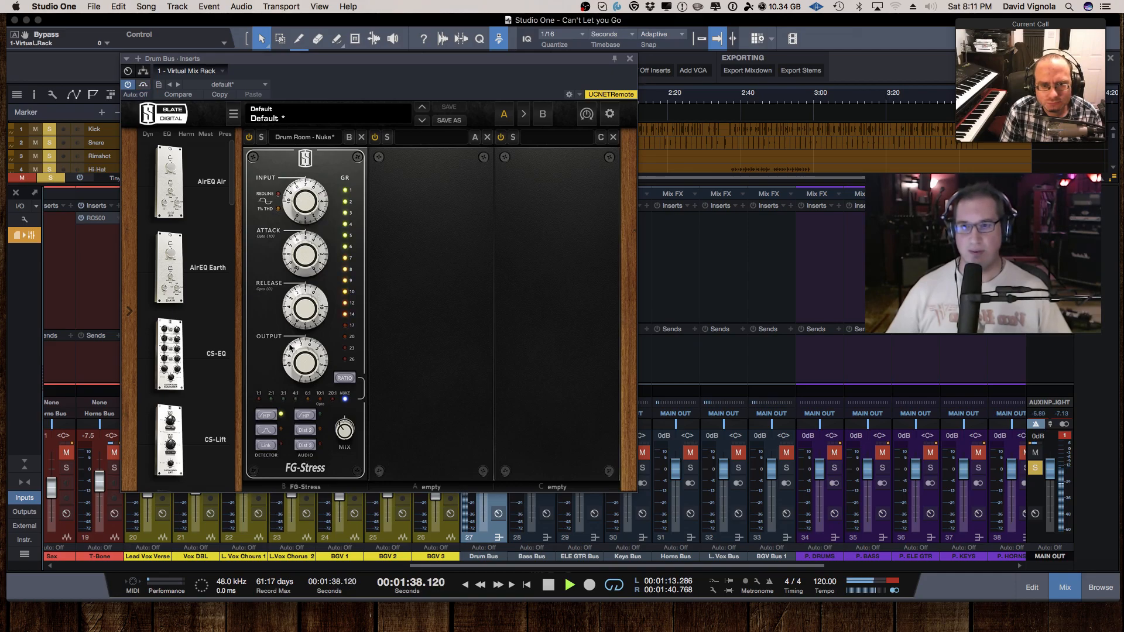
{"action": "left_click_drag", "start_coordinate": [292, 349], "coordinate": [325, 317]}
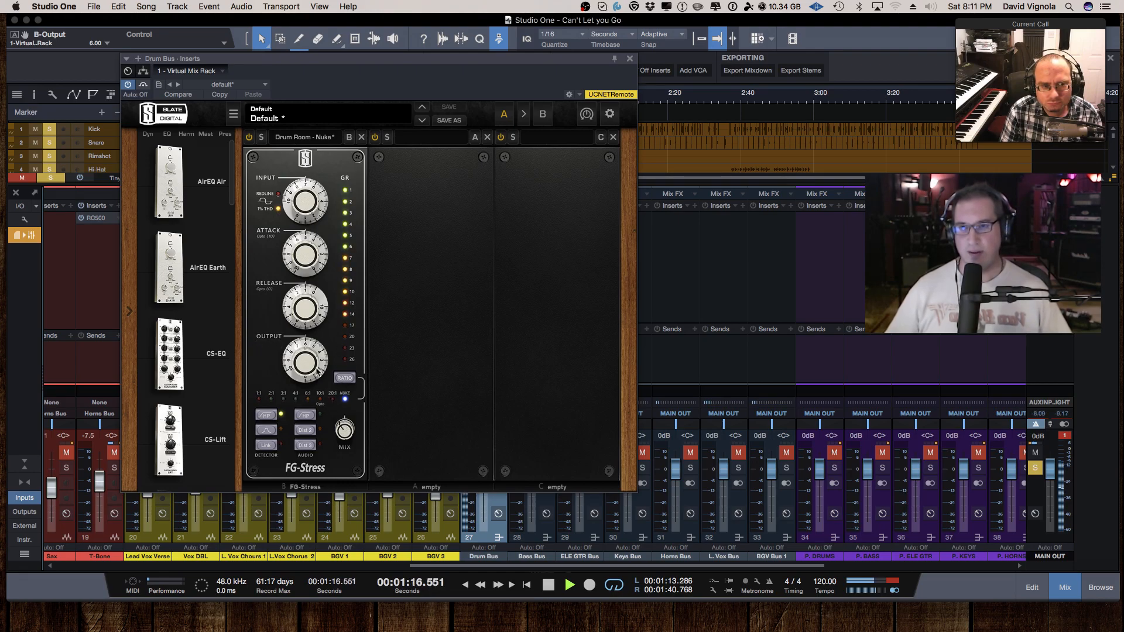
{"action": "key", "text": "space"}
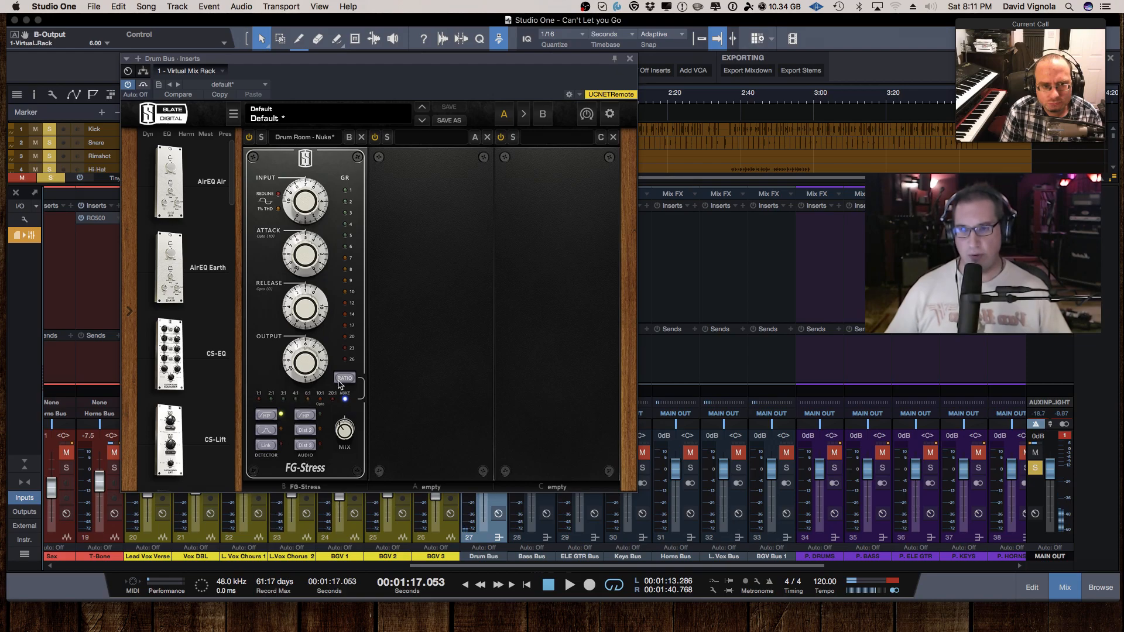
- Set FG-Stress to a 2:1 ratio and 100% mix, and set its output to 4.90 during playback
{"action": "left_click", "coordinate": [344, 378]}
{"action": "left_click_drag", "start_coordinate": [343, 430], "coordinate": [345, 345]}
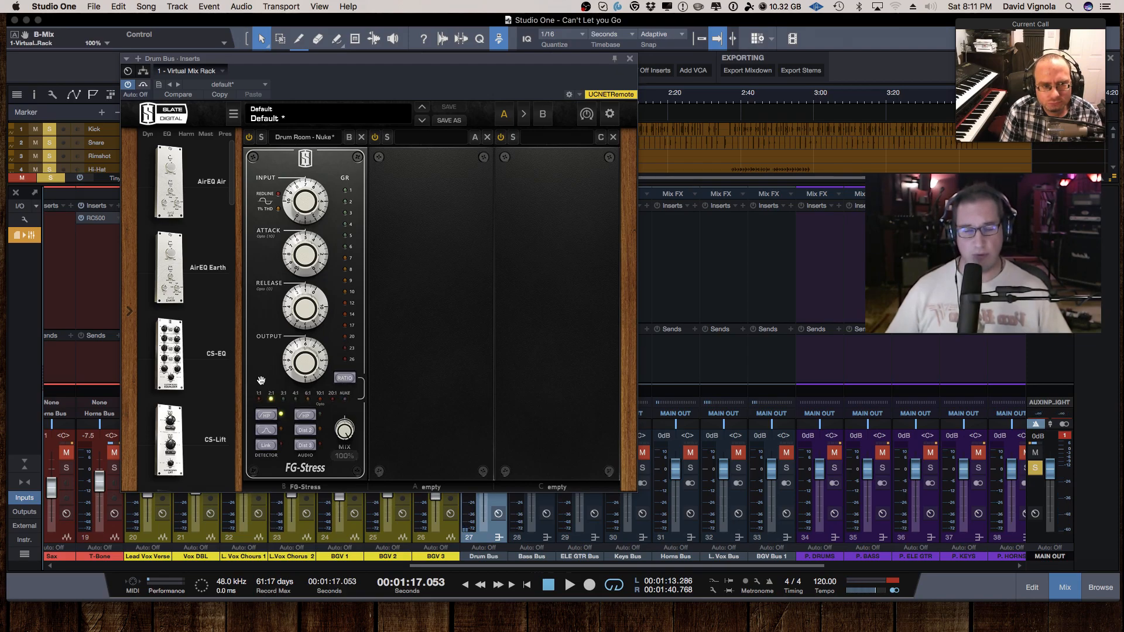
{"action": "key", "text": "space"}
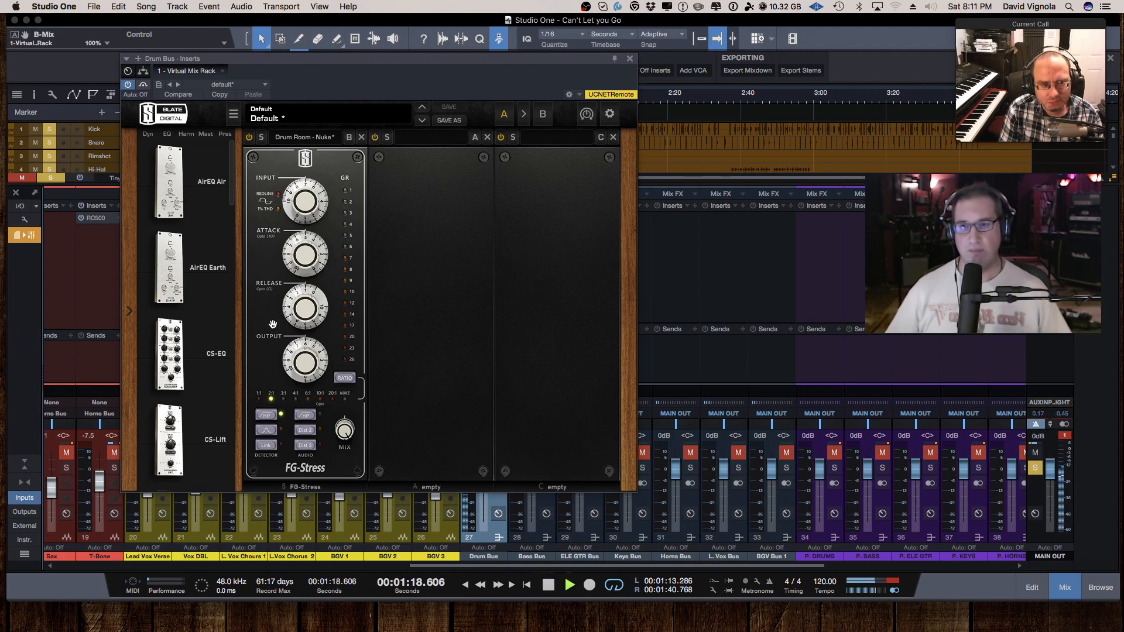
{"action": "mouse_move", "coordinate": [290, 354]}
{"action": "left_mouse_down"}
{"action": "mouse_move", "coordinate": [287, 375]}
{"action": "mouse_move", "coordinate": [289, 363]}
{"action": "left_mouse_up"}
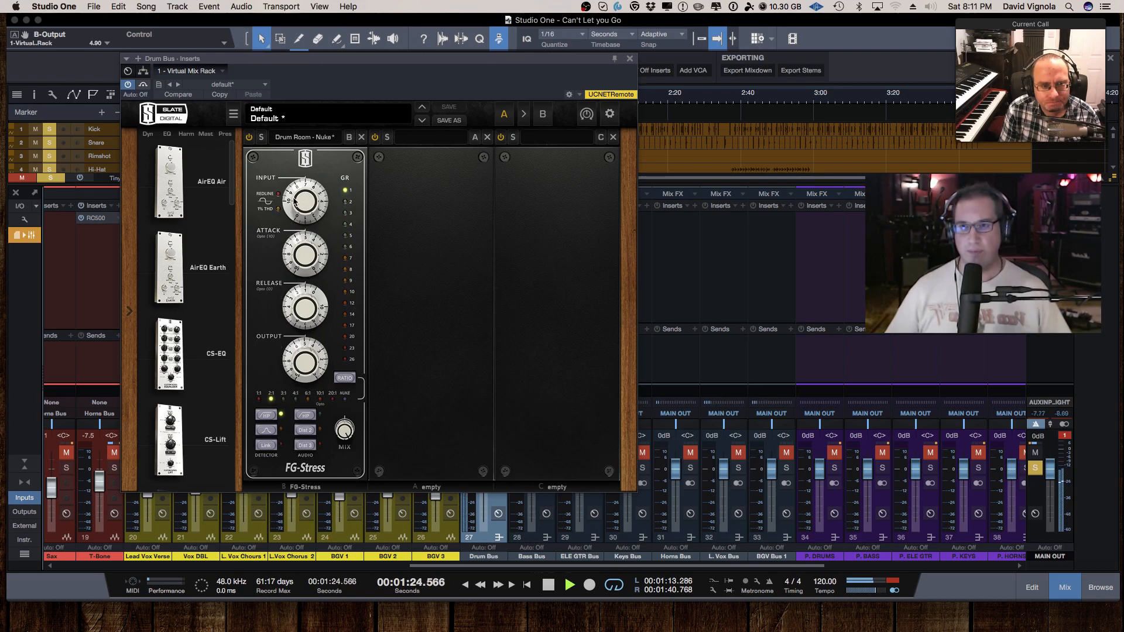
- Set the FG-Stress attack to 9.20 and the input to 6.70 while the drums play
{"action": "mouse_move", "coordinate": [295, 248]}
{"action": "left_mouse_down"}
{"action": "mouse_move", "coordinate": [291, 272]}
{"action": "mouse_move", "coordinate": [293, 240]}
{"action": "left_mouse_up"}
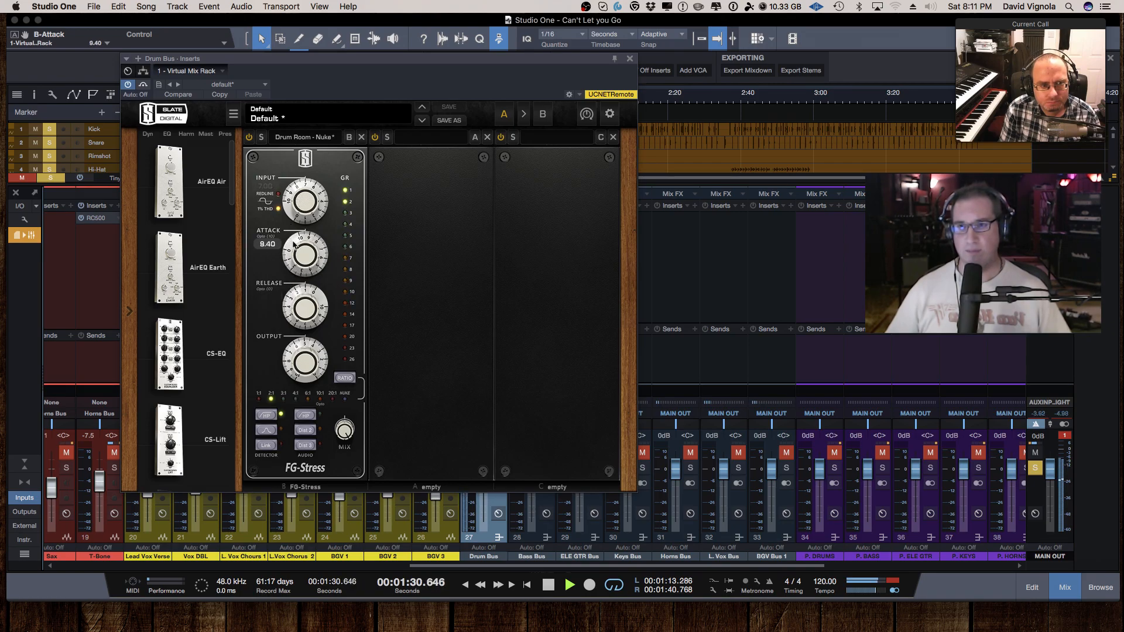
{"action": "left_click_drag", "start_coordinate": [299, 237], "coordinate": [299, 240]}
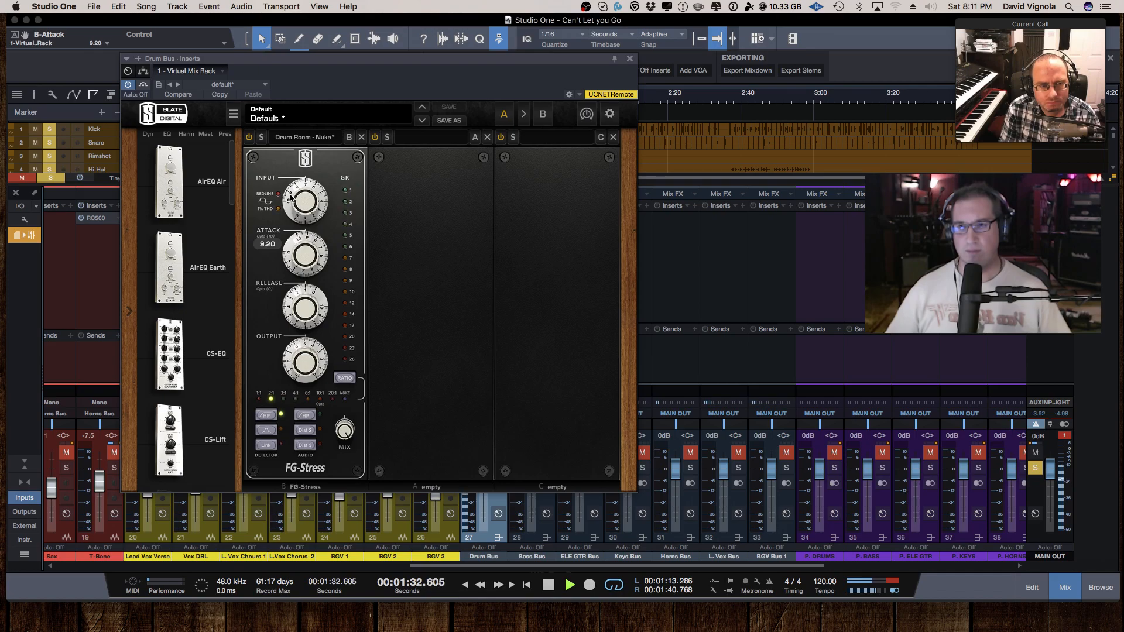
{"action": "left_click_drag", "start_coordinate": [295, 201], "coordinate": [290, 201]}
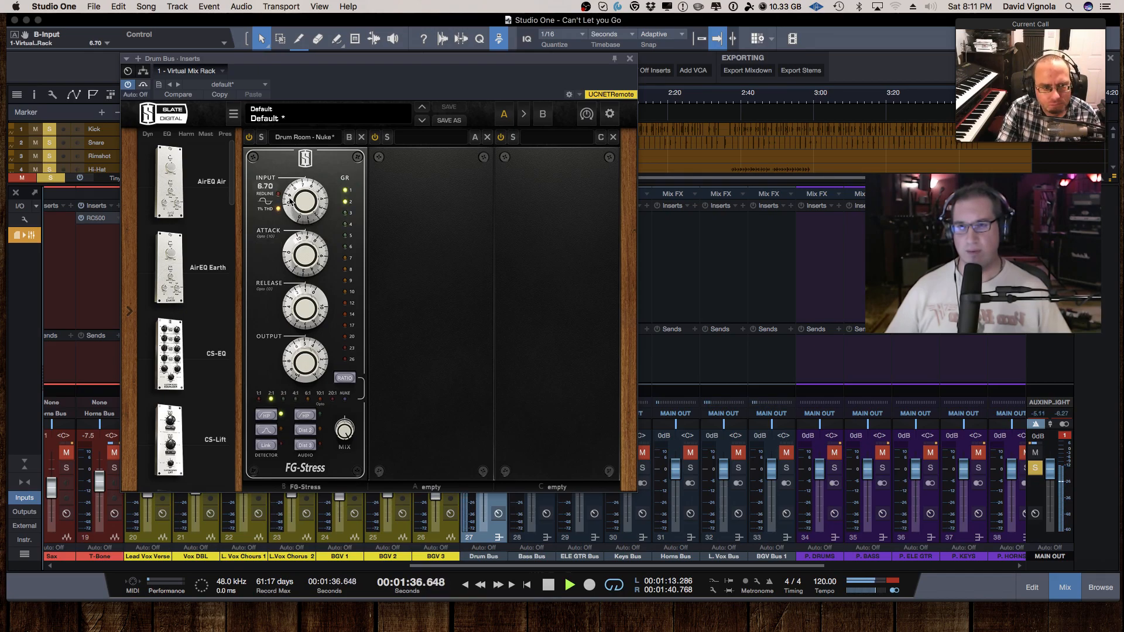
- Compare FG-Stress with bypass, set its output to 4.60 and stop playback
{"action": "left_click", "coordinate": [144, 85]}
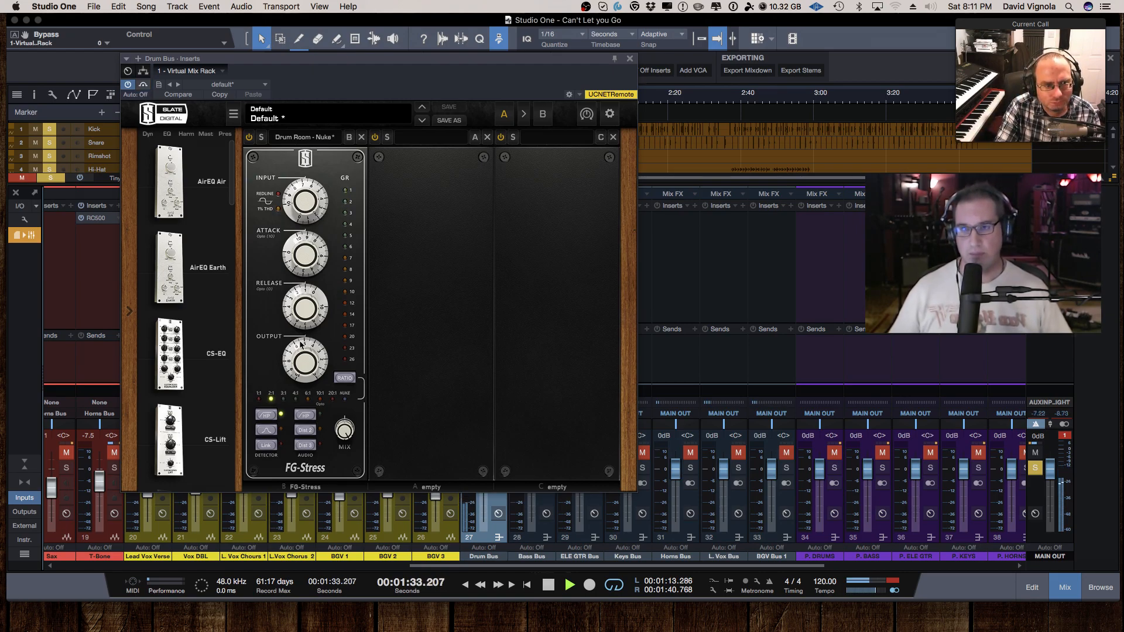
{"action": "left_click_drag", "start_coordinate": [300, 346], "coordinate": [300, 348]}
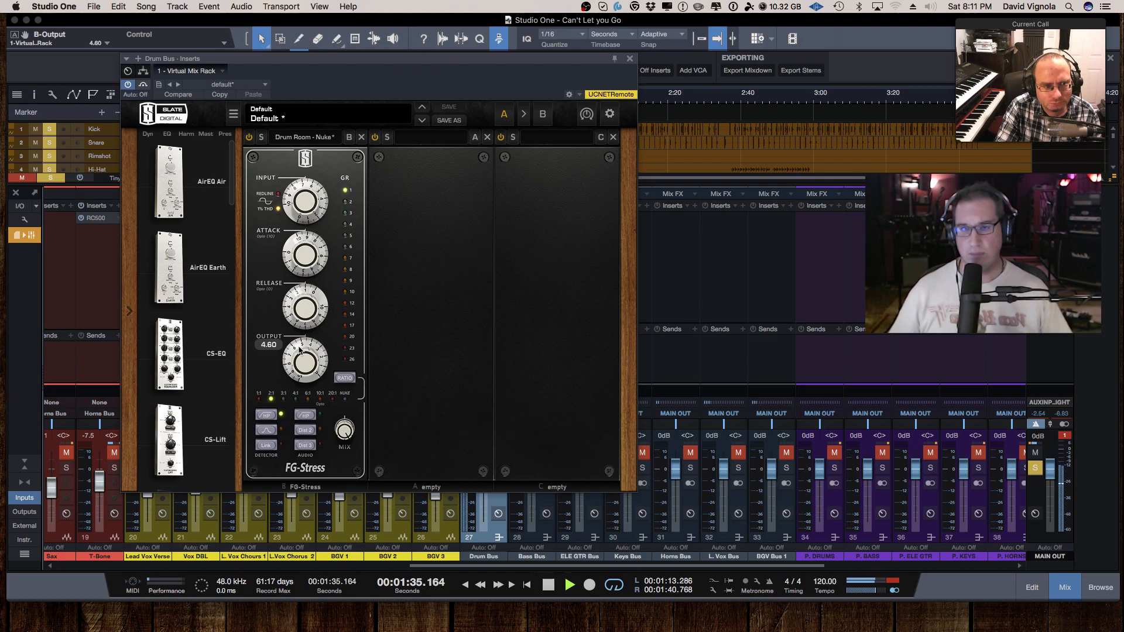
{"action": "key", "text": "space"}
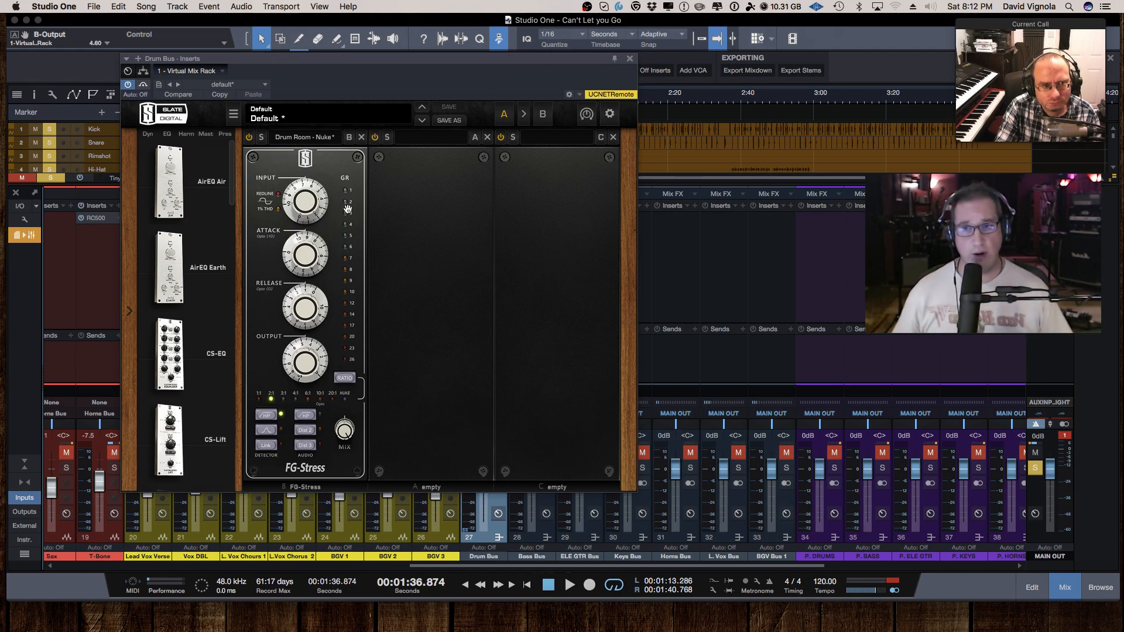
- Resume playback, try the FG-Stress release at 10.5, set it to 3.10 and compare the result with bypass
{"action": "key", "text": "space"}
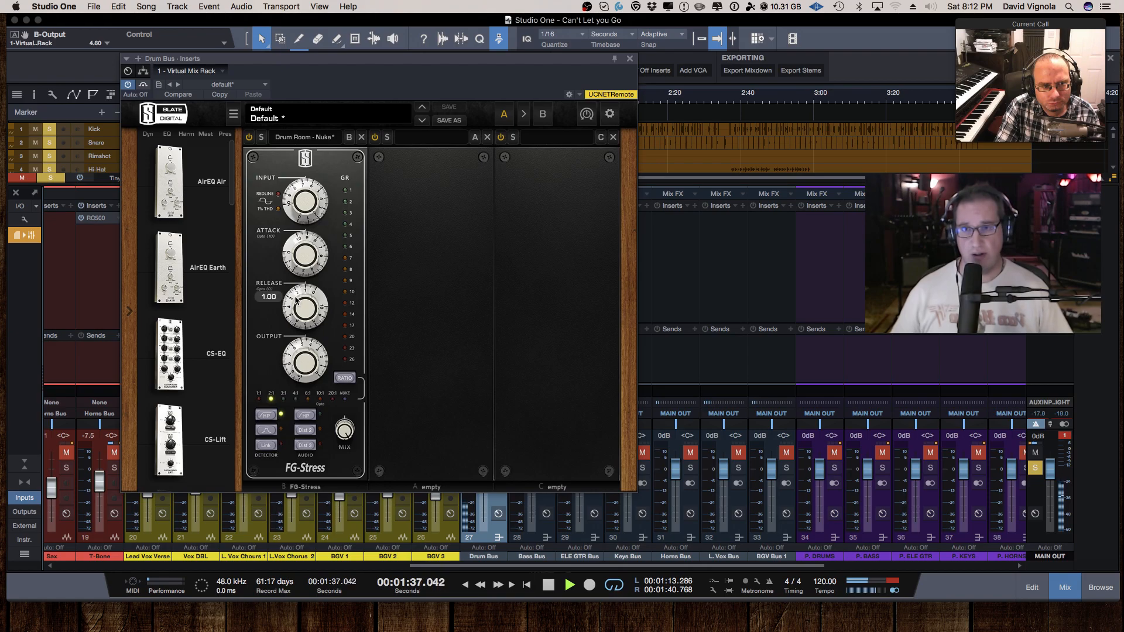
{"action": "left_click_drag", "start_coordinate": [299, 298], "coordinate": [299, 241]}
{"action": "mouse_move", "coordinate": [299, 240]}
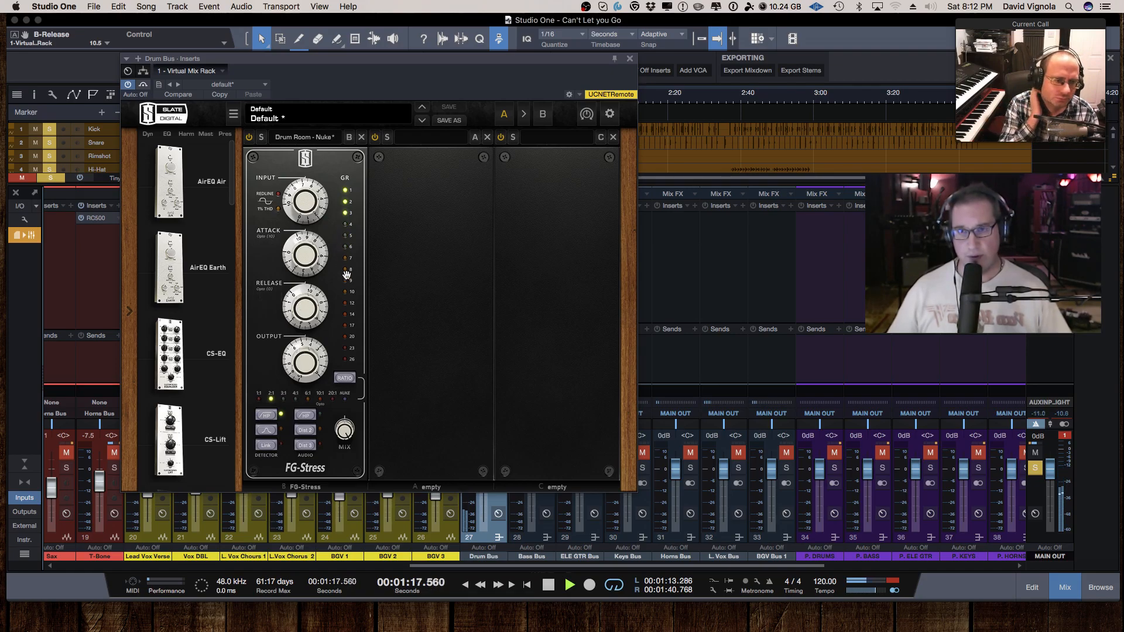
{"action": "left_click_drag", "start_coordinate": [301, 303], "coordinate": [292, 321]}
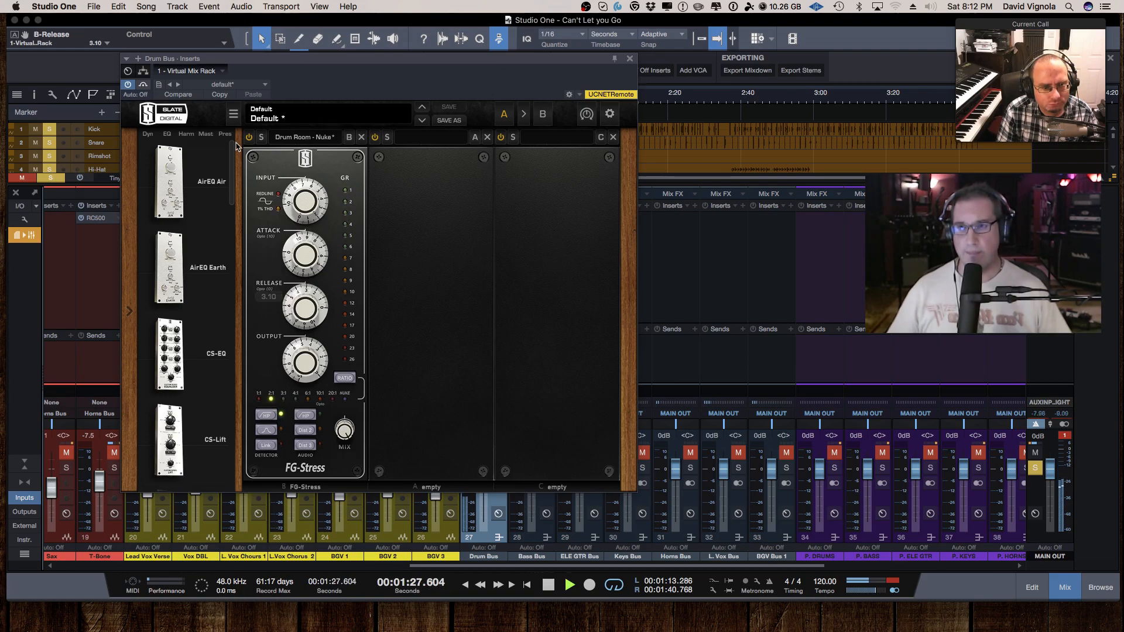
{"action": "left_click", "coordinate": [143, 86]}
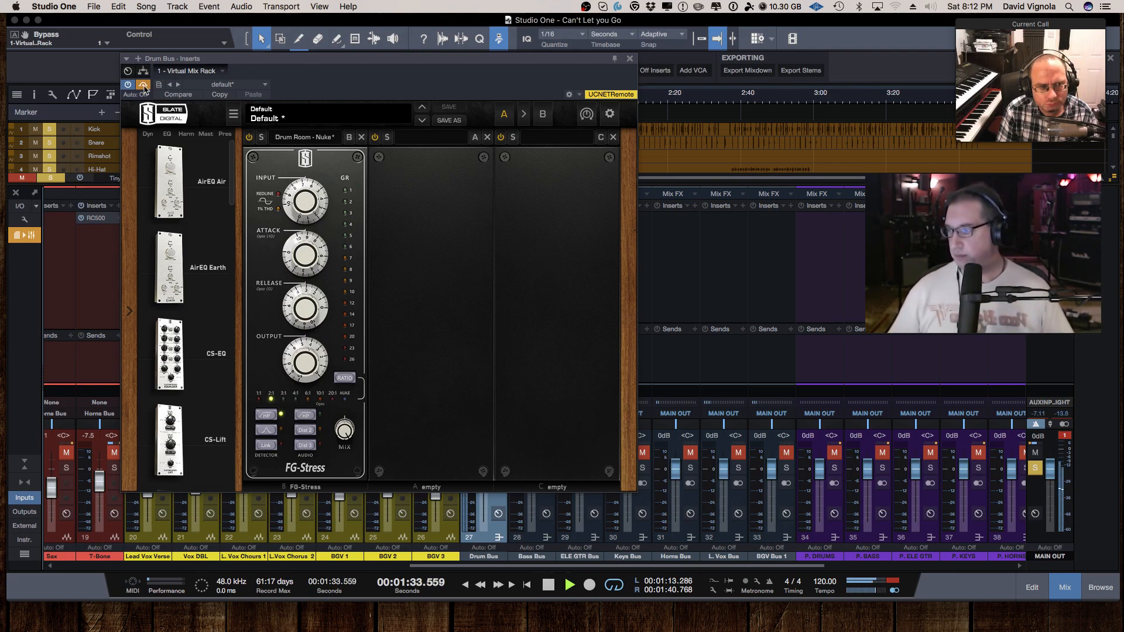
{"action": "left_click", "coordinate": [143, 86]}
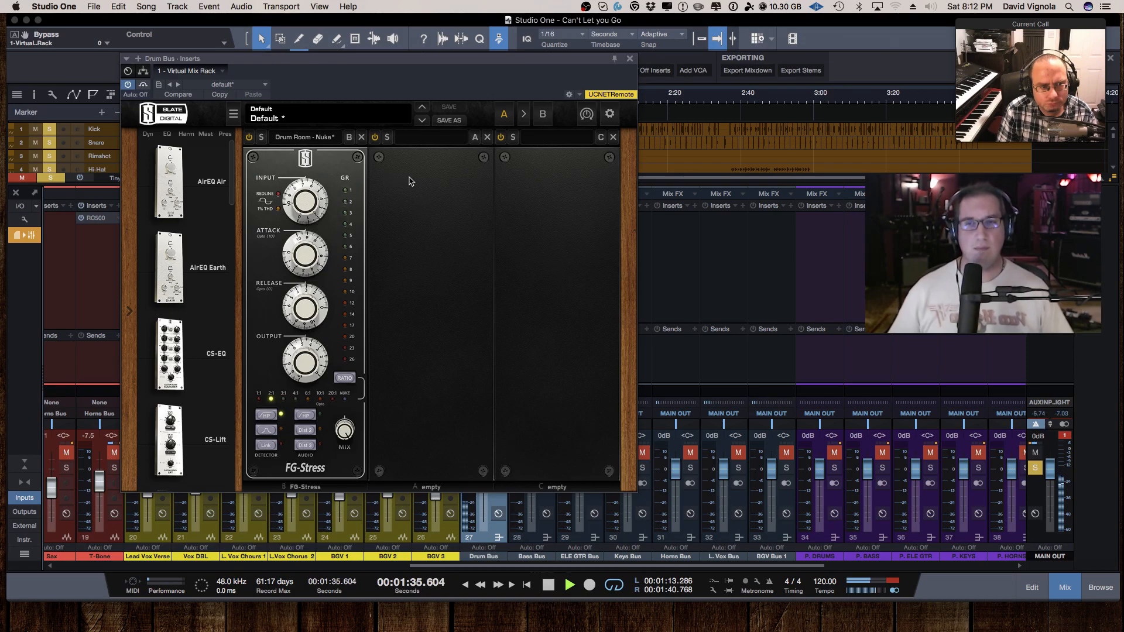
- Stop playback, enable the FG-Stress audio high-pass filter and disable its detector high-pass filter
{"action": "key", "text": "space"}
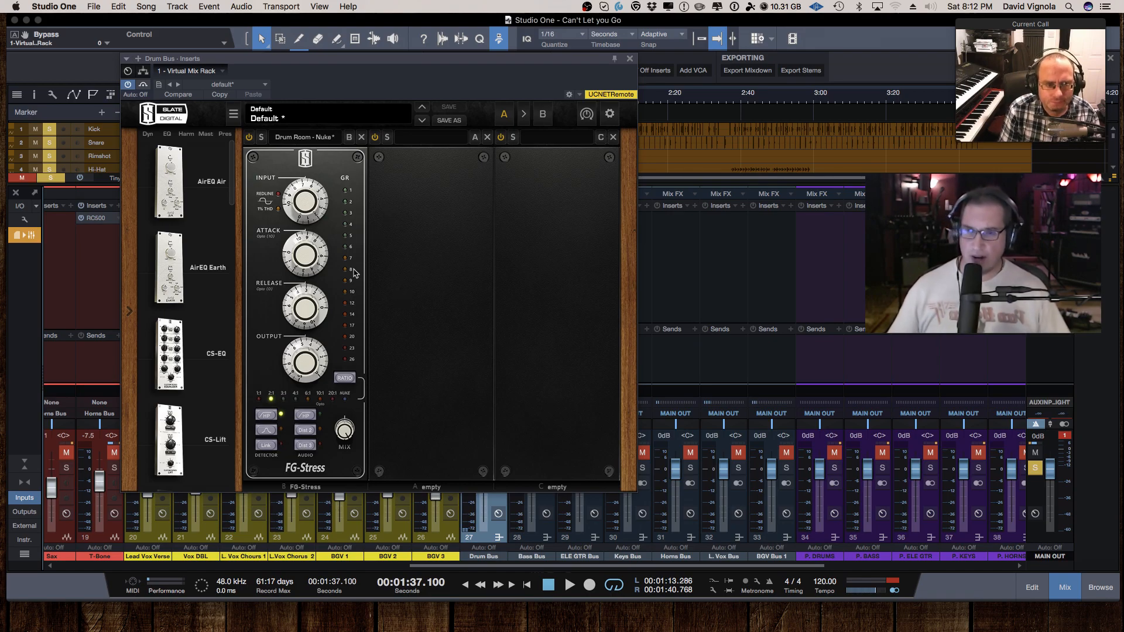
{"action": "left_click", "coordinate": [303, 415]}
{"action": "left_click", "coordinate": [270, 416]}
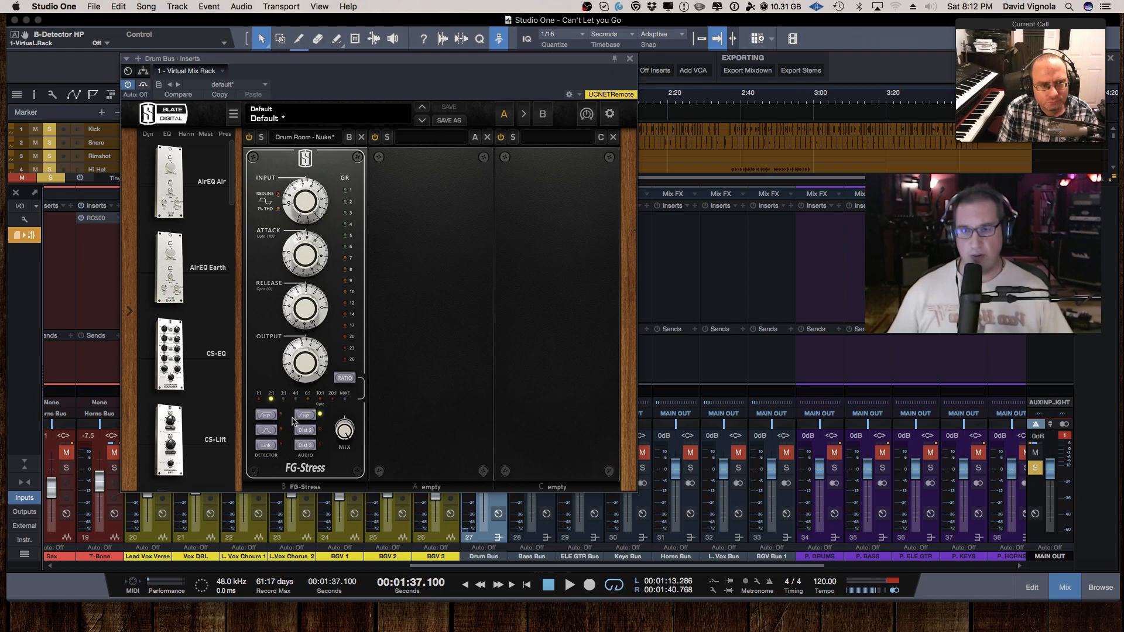
- Audition the drums through FG-Stress, try Dist 2 and switch the distortion to Dist 3
{"action": "key", "text": "space"}
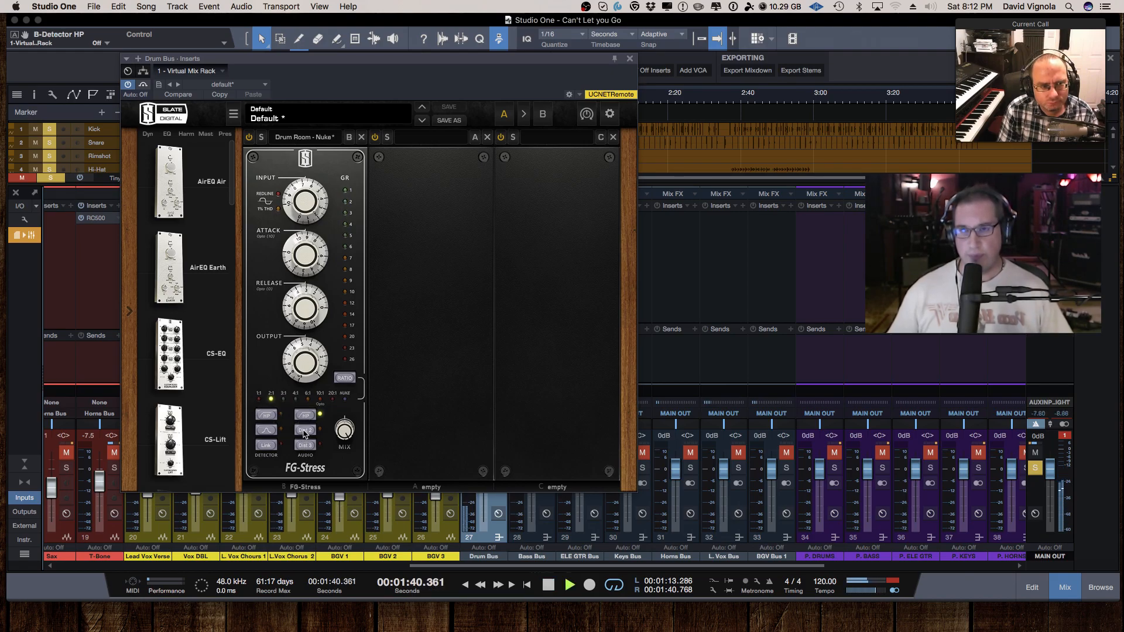
{"action": "key", "text": "space"}
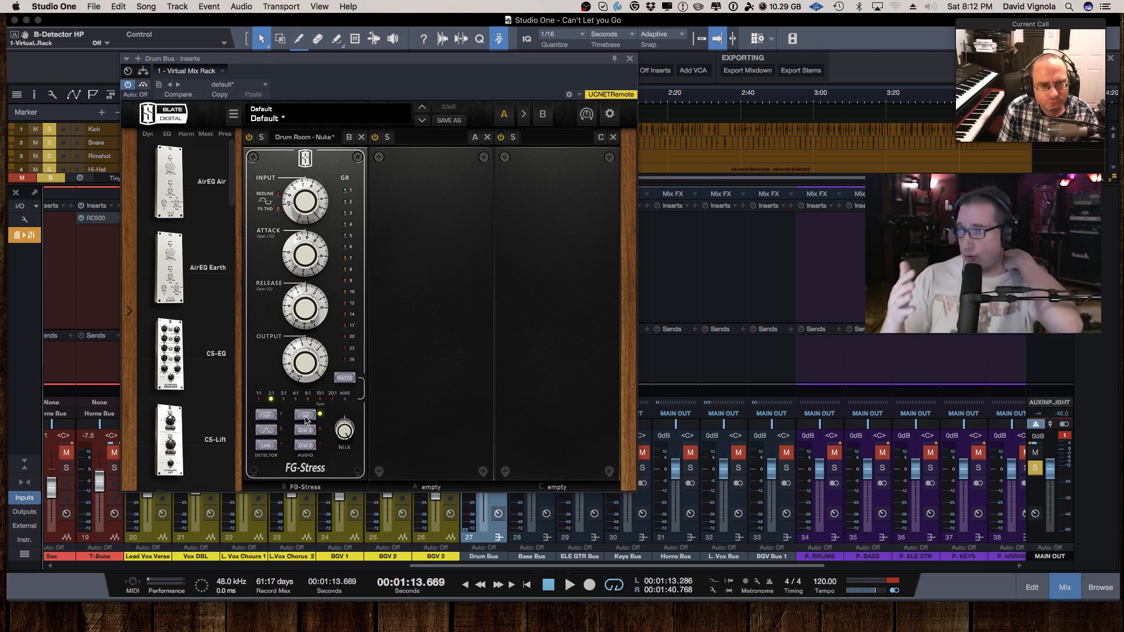
{"action": "key", "text": "space"}
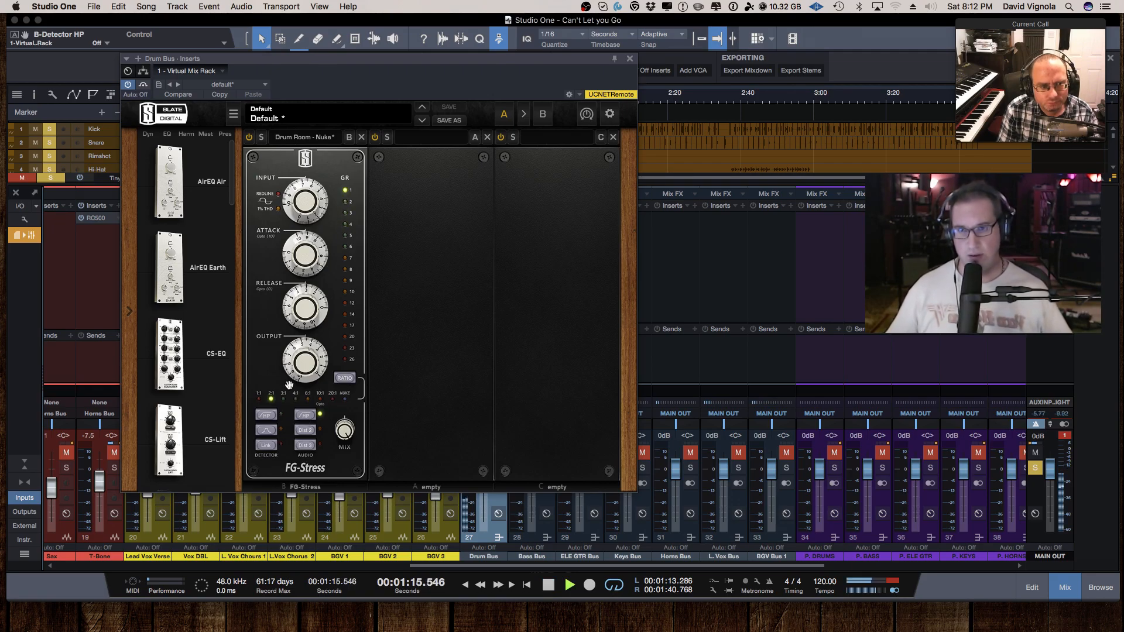
{"action": "left_click", "coordinate": [305, 431]}
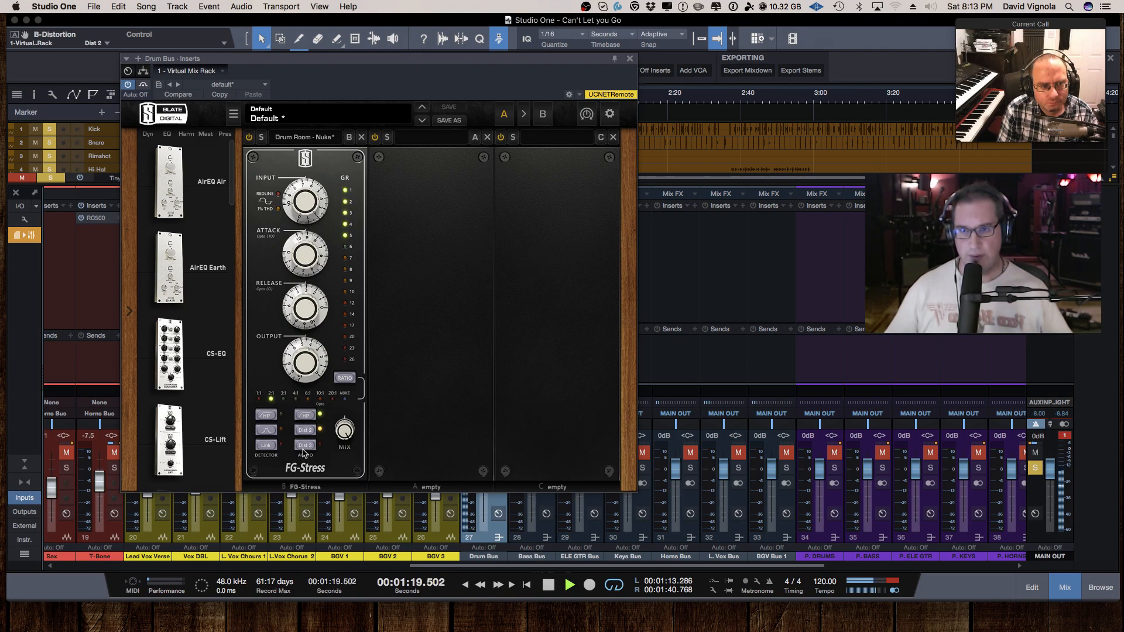
{"action": "left_click", "coordinate": [305, 447]}
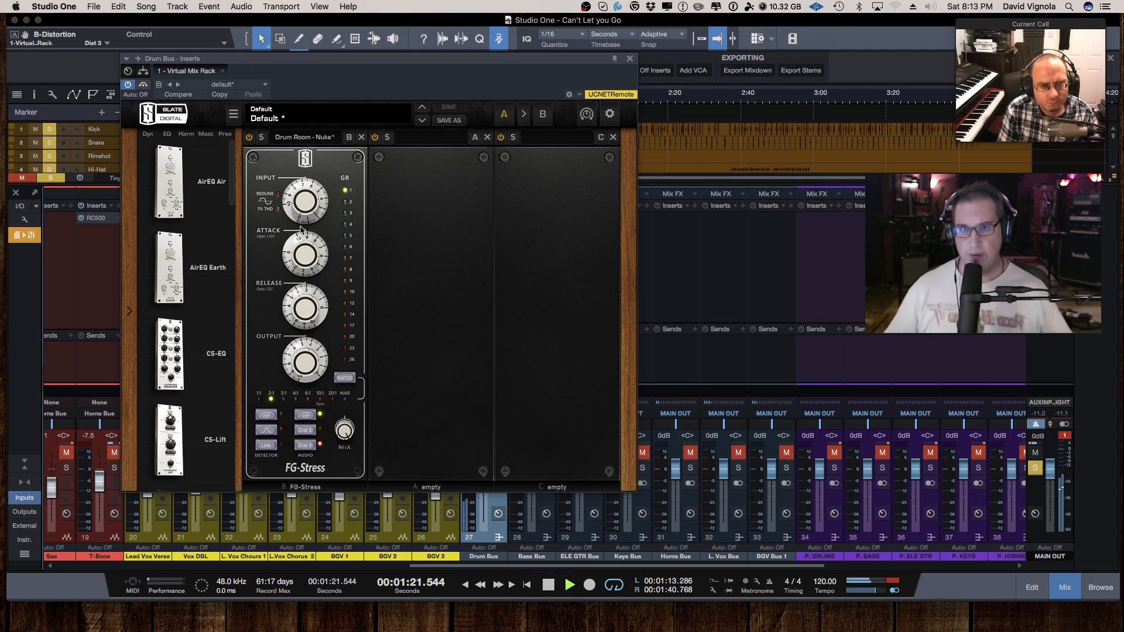
- Set the FG-Stress input to 7.40, attack to 10.5, release to 1.50 and output to 4.00 while the drums play
{"action": "left_click_drag", "start_coordinate": [297, 191], "coordinate": [298, 182]}
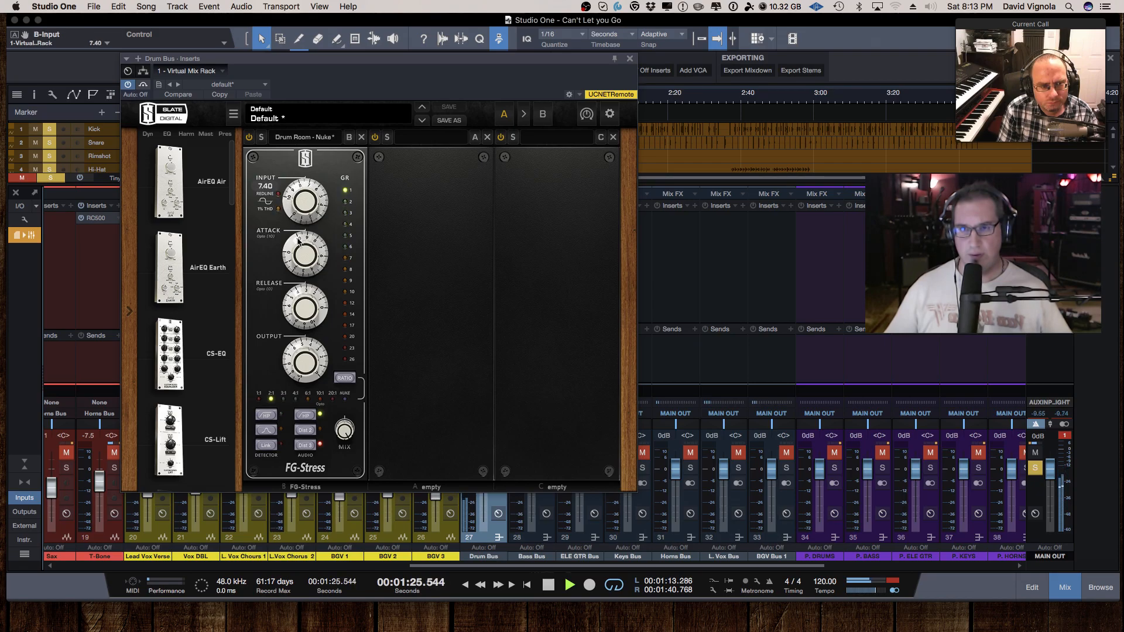
{"action": "mouse_move", "coordinate": [298, 227]}
{"action": "left_mouse_down"}
{"action": "mouse_move", "coordinate": [285, 272]}
{"action": "mouse_move", "coordinate": [286, 229]}
{"action": "left_mouse_up"}
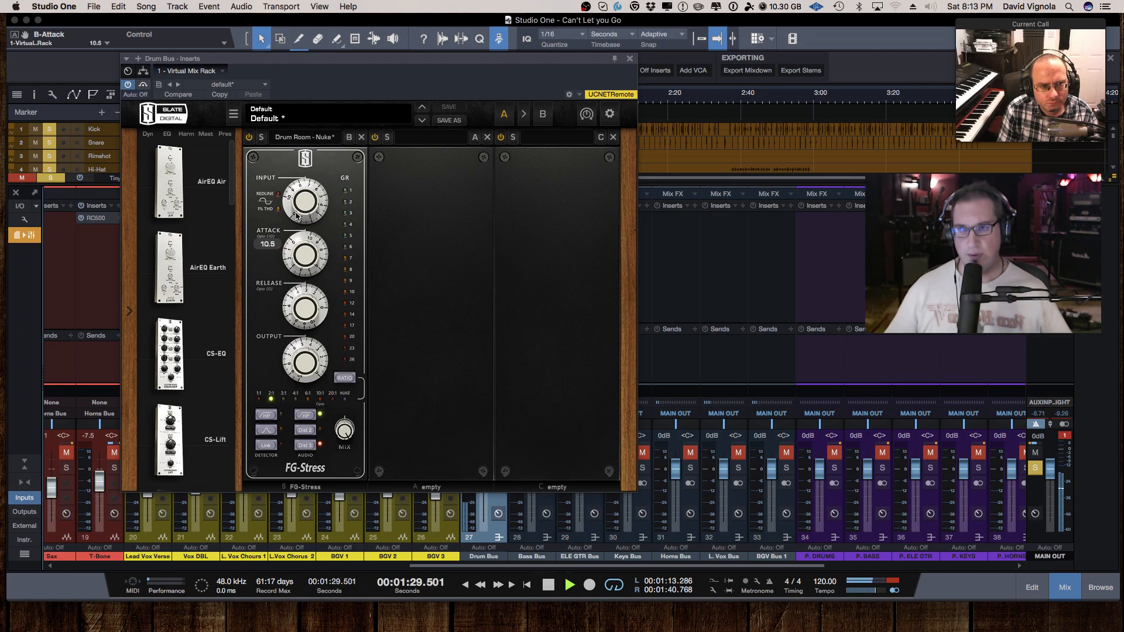
{"action": "left_click_drag", "start_coordinate": [289, 299], "coordinate": [285, 314]}
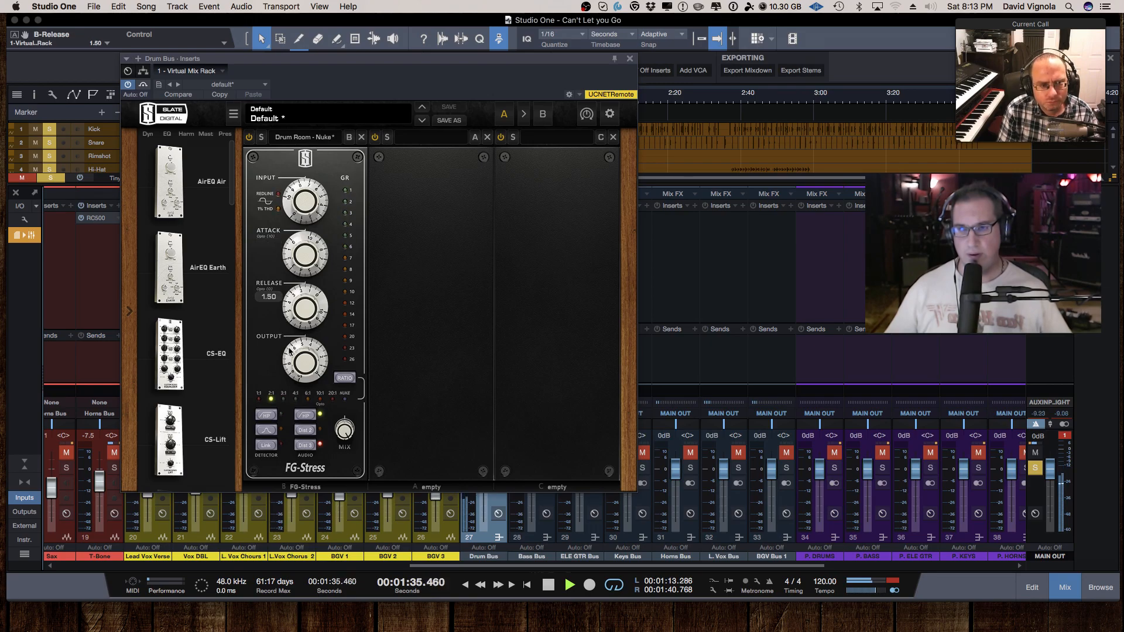
{"action": "left_click_drag", "start_coordinate": [289, 354], "coordinate": [288, 355]}
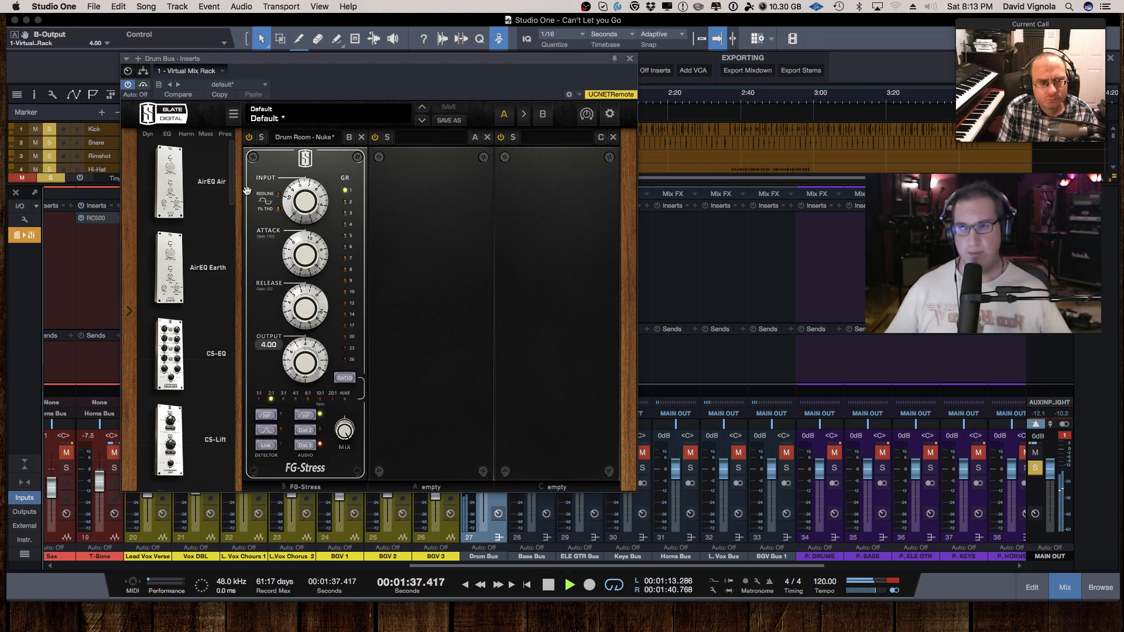
- Compare the drum bus compression with bypass, stop playback and close the Drum Bus plug-in window
{"action": "left_click", "coordinate": [144, 85]}
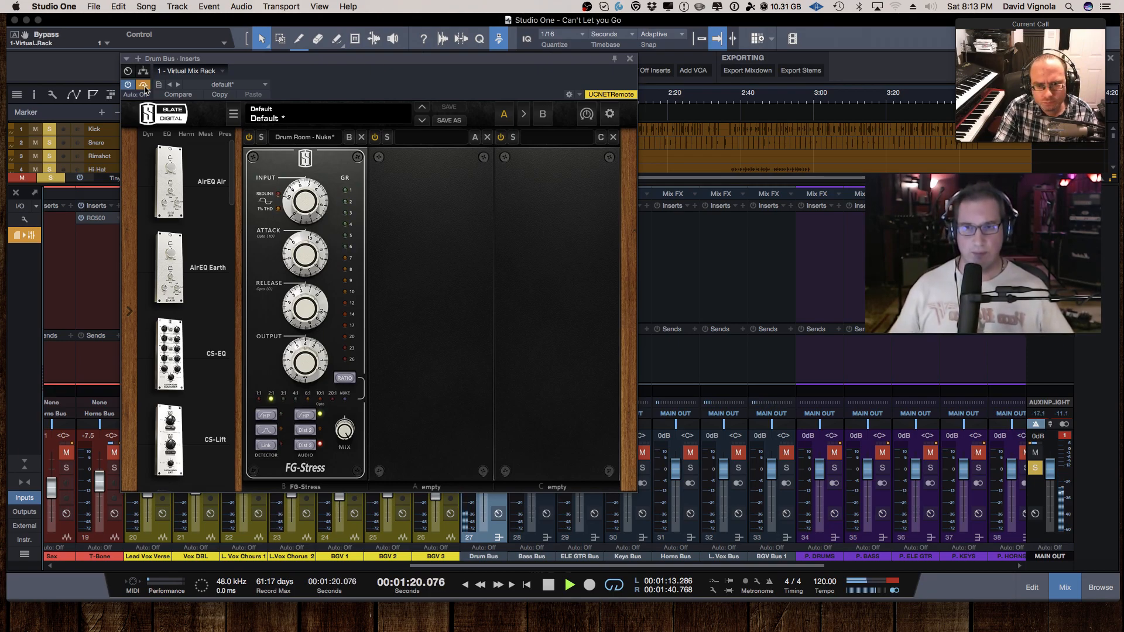
{"action": "left_click", "coordinate": [144, 86]}
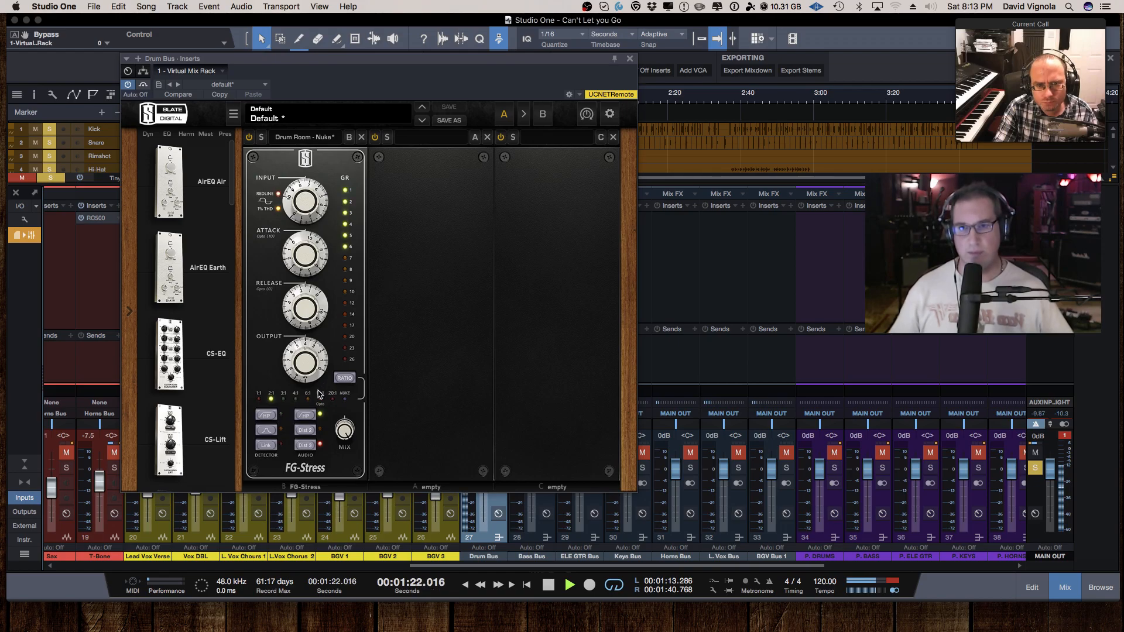
{"action": "key", "text": "space"}
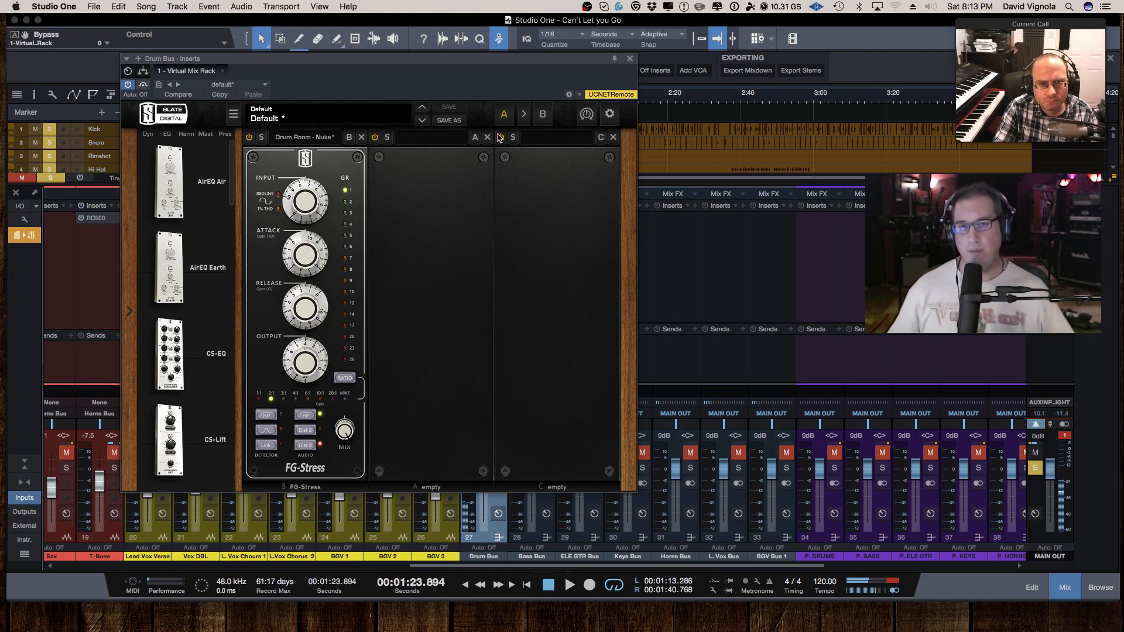
{"action": "left_click", "coordinate": [629, 60]}
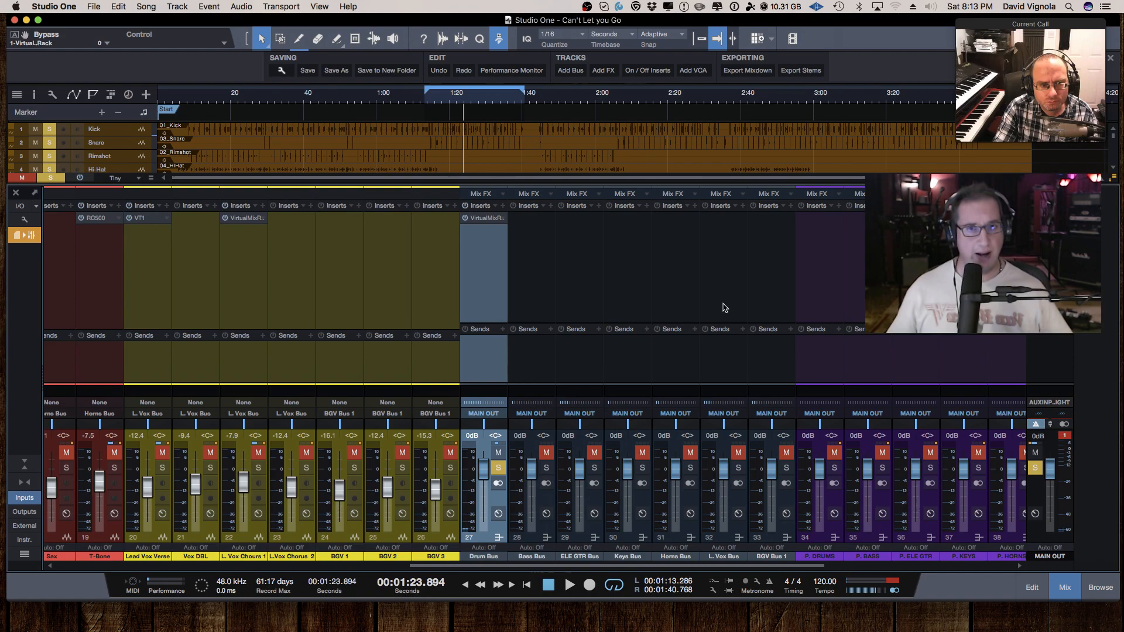
- Unmute and solo the Bass Bus and start playback with the drums
{"action": "left_click", "coordinate": [543, 452]}
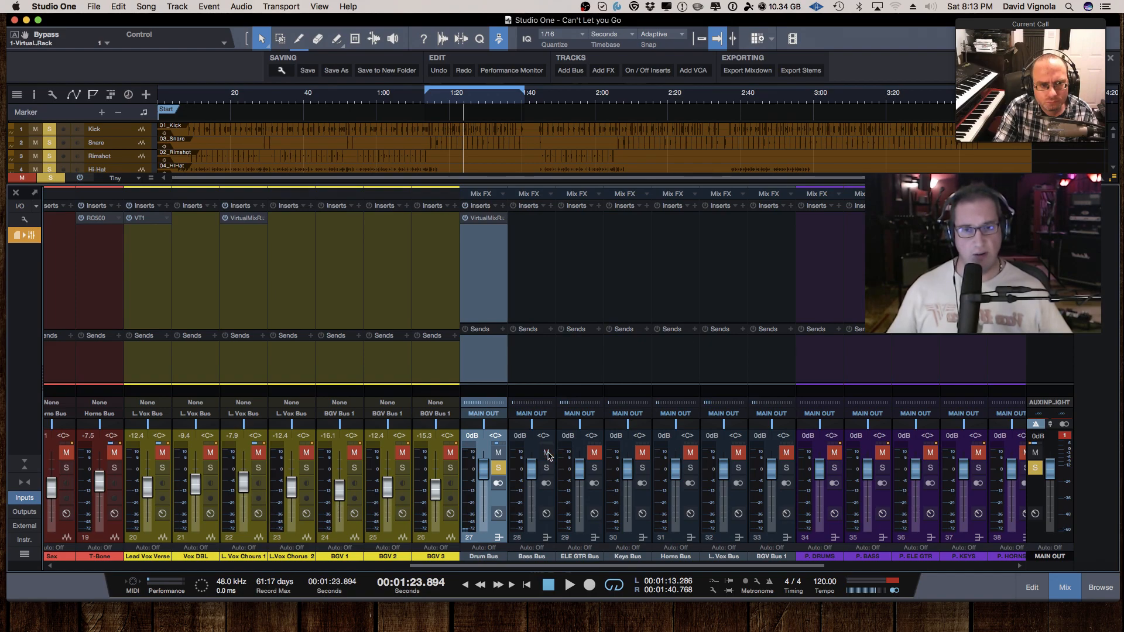
{"action": "left_click", "coordinate": [545, 467]}
{"action": "key", "text": "space"}
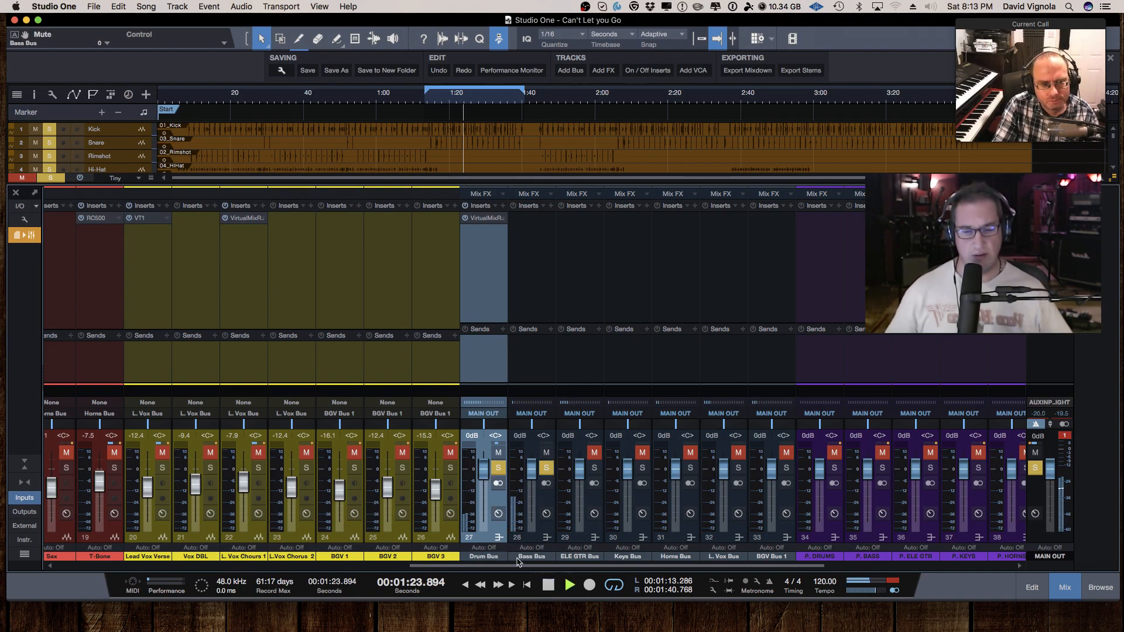
- Select the Bass channel, open its Virtual Mix Rack insert and move the plug-in window clear of the mixer
{"action": "scroll", "coordinate": [471, 563], "scroll_direction": "left", "scroll_amount": 1}
{"action": "scroll", "coordinate": [472, 563], "scroll_direction": "left", "scroll_amount": 11}
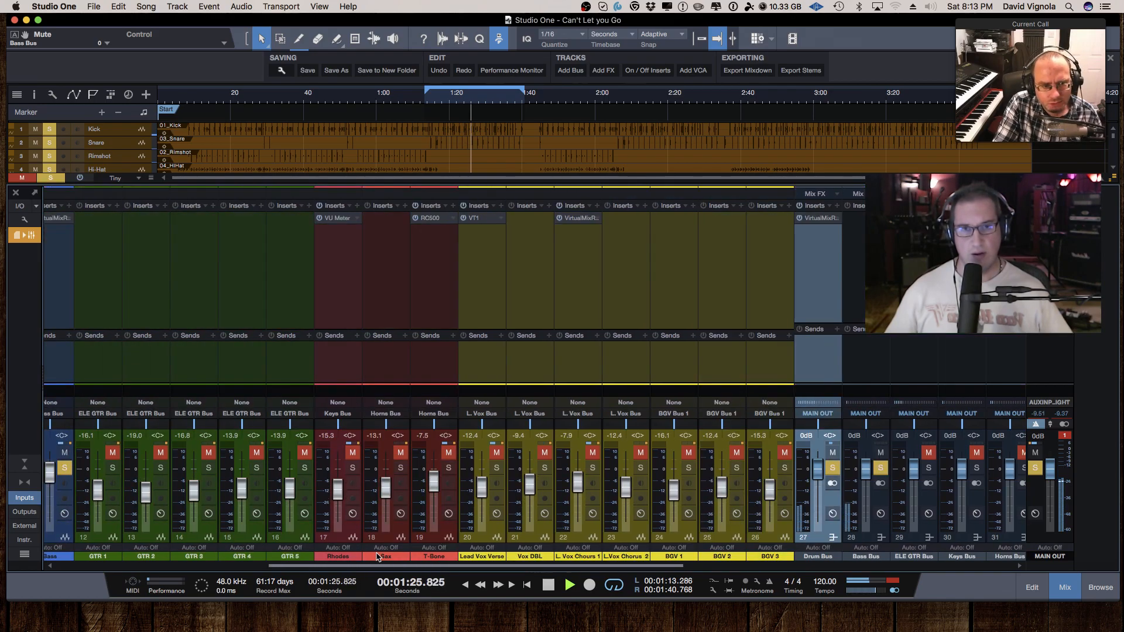
{"action": "left_click", "coordinate": [298, 540]}
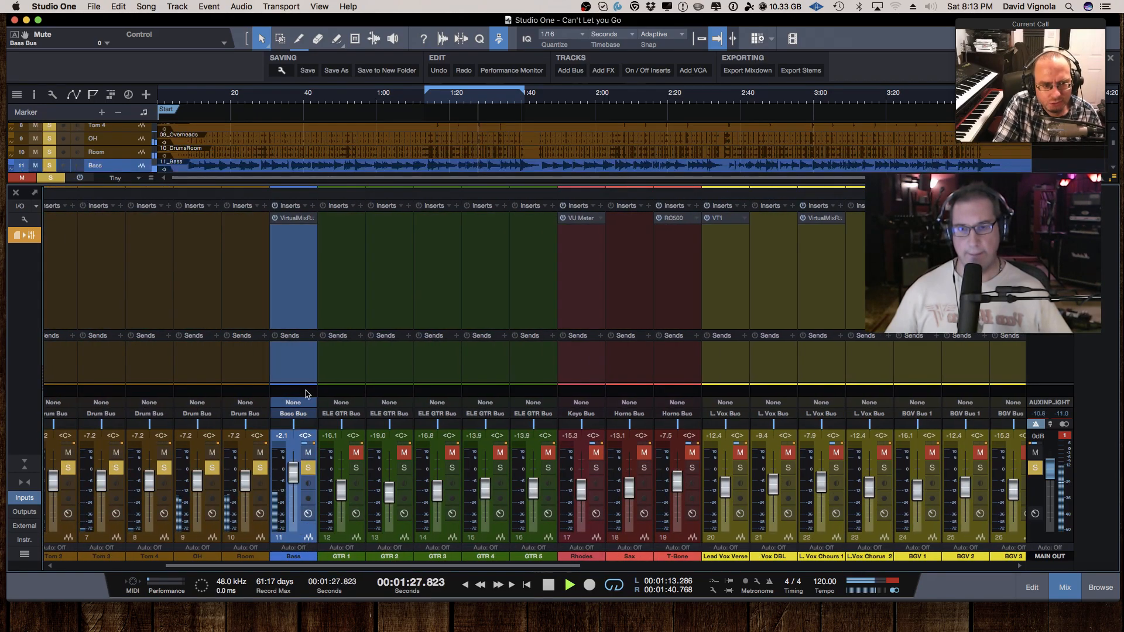
{"action": "left_click", "coordinate": [293, 219]}
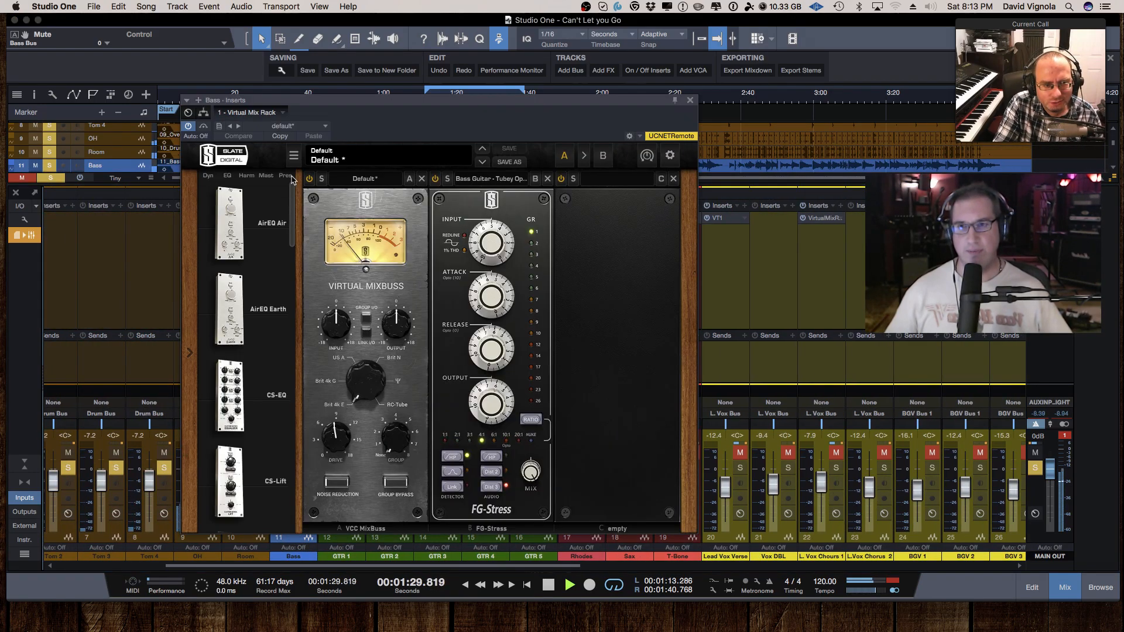
{"action": "left_click_drag", "start_coordinate": [301, 106], "coordinate": [267, 99]}
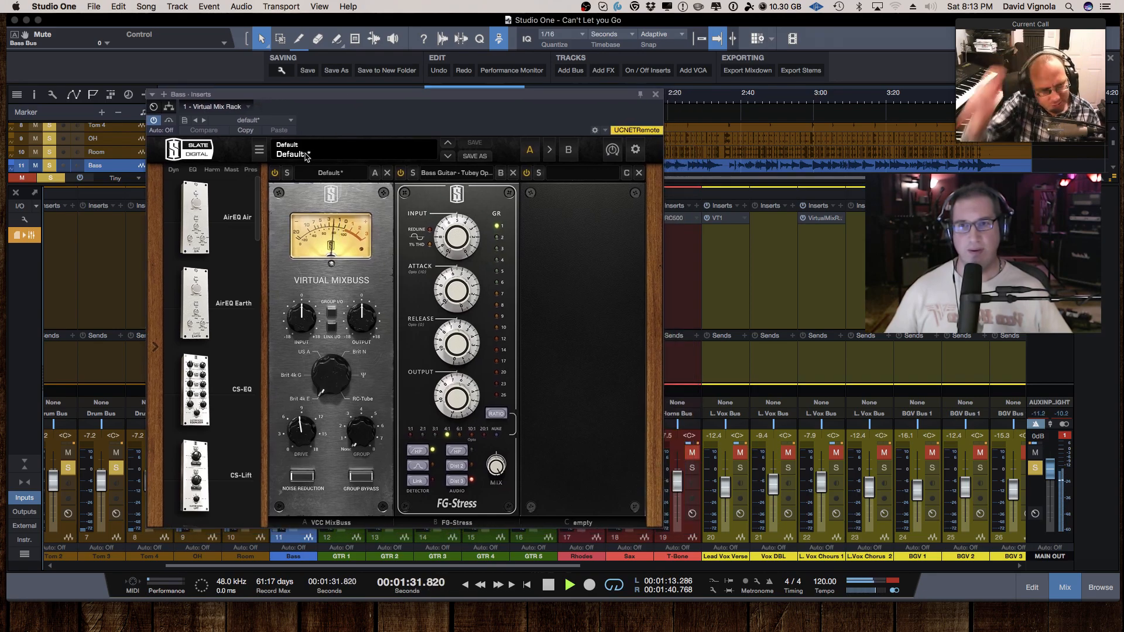
- Remove the Virtual Mixbuss module from the bass rack, move FG-Stress into the first slot and stop playback
{"action": "left_click", "coordinate": [275, 174]}
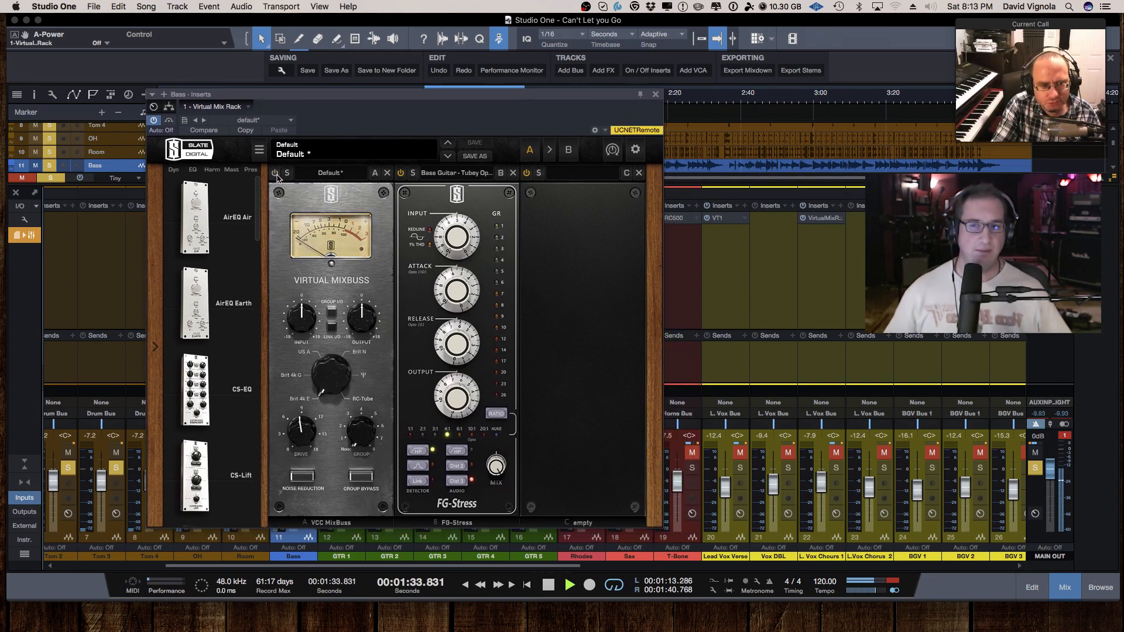
{"action": "left_click", "coordinate": [386, 174]}
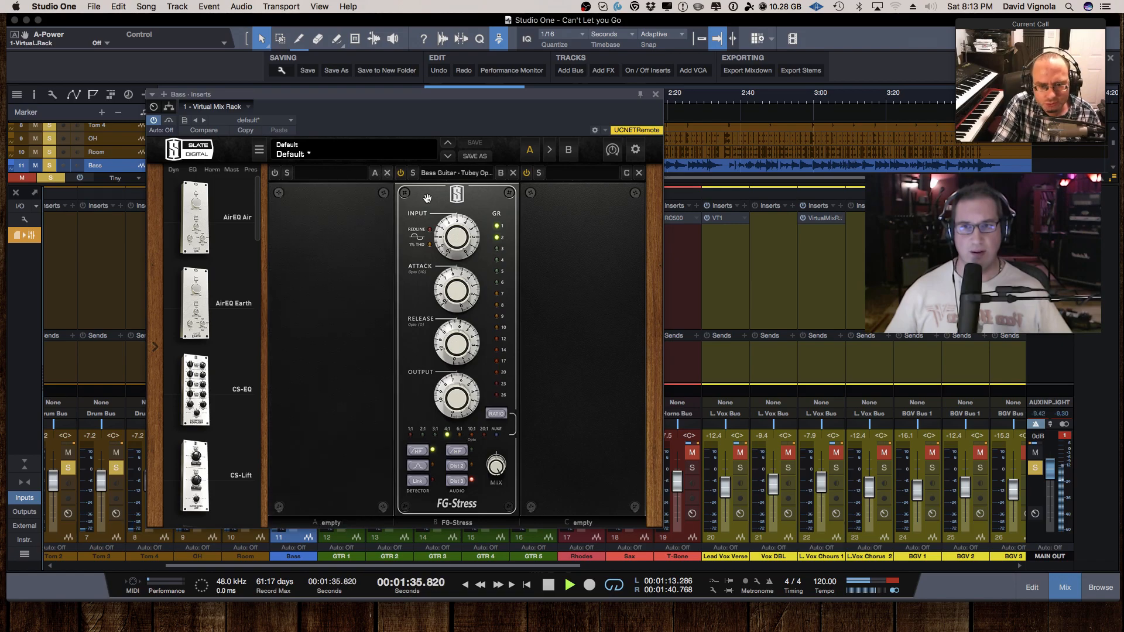
{"action": "left_click_drag", "start_coordinate": [425, 197], "coordinate": [304, 201]}
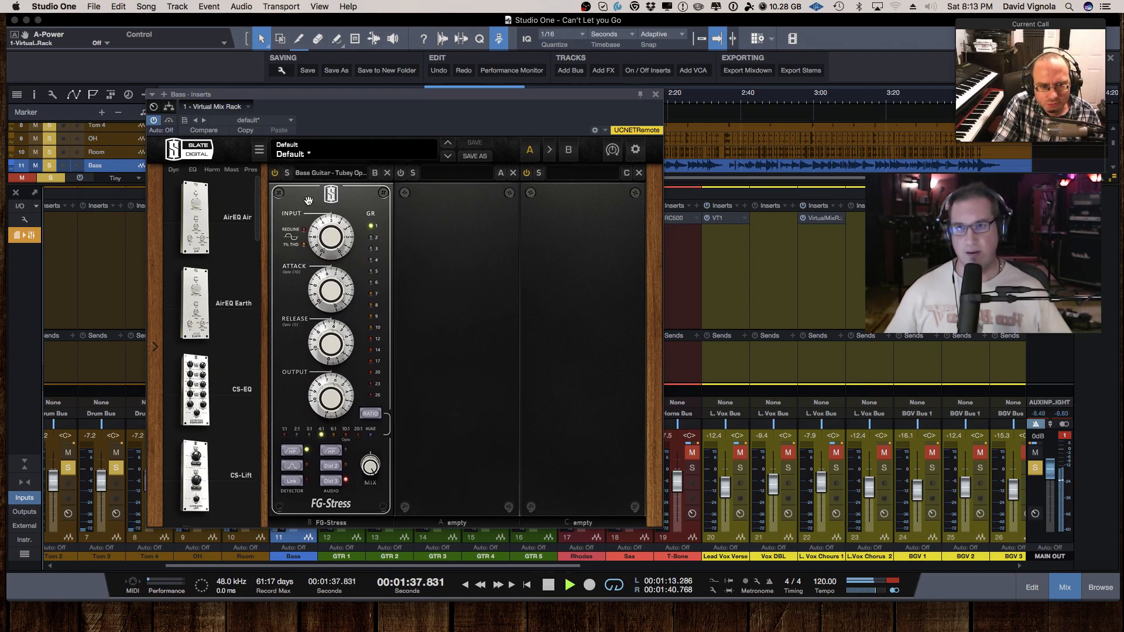
{"action": "key", "text": "space"}
- View the FG-Stress preset list for the bass, close it without choosing another preset and resume playback
{"action": "left_click", "coordinate": [316, 178]}
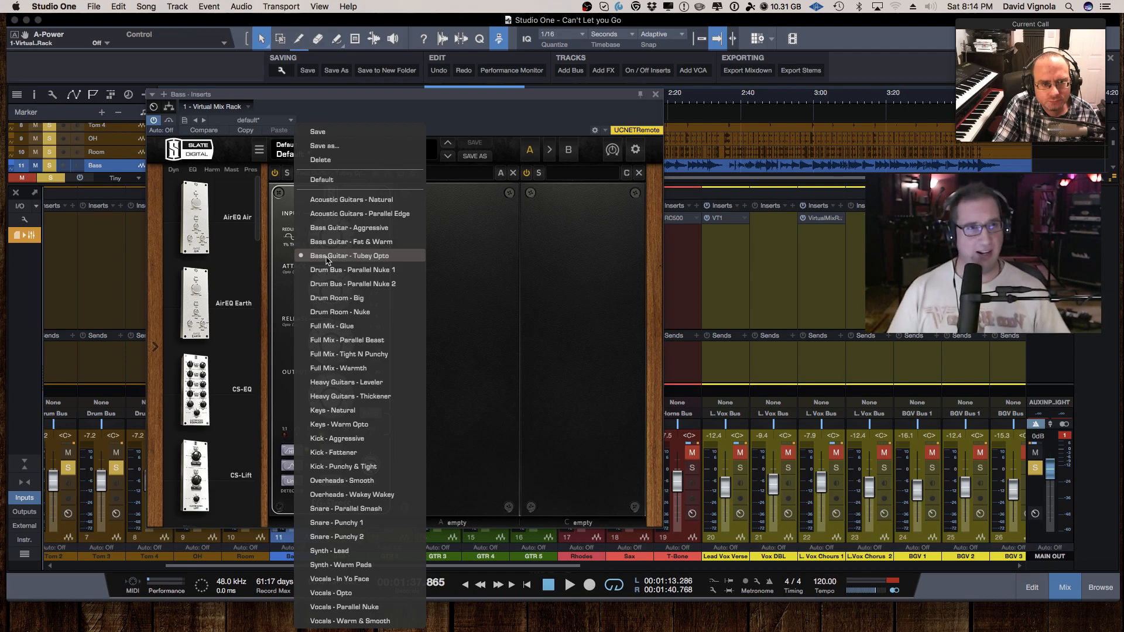
{"action": "left_click", "coordinate": [419, 104]}
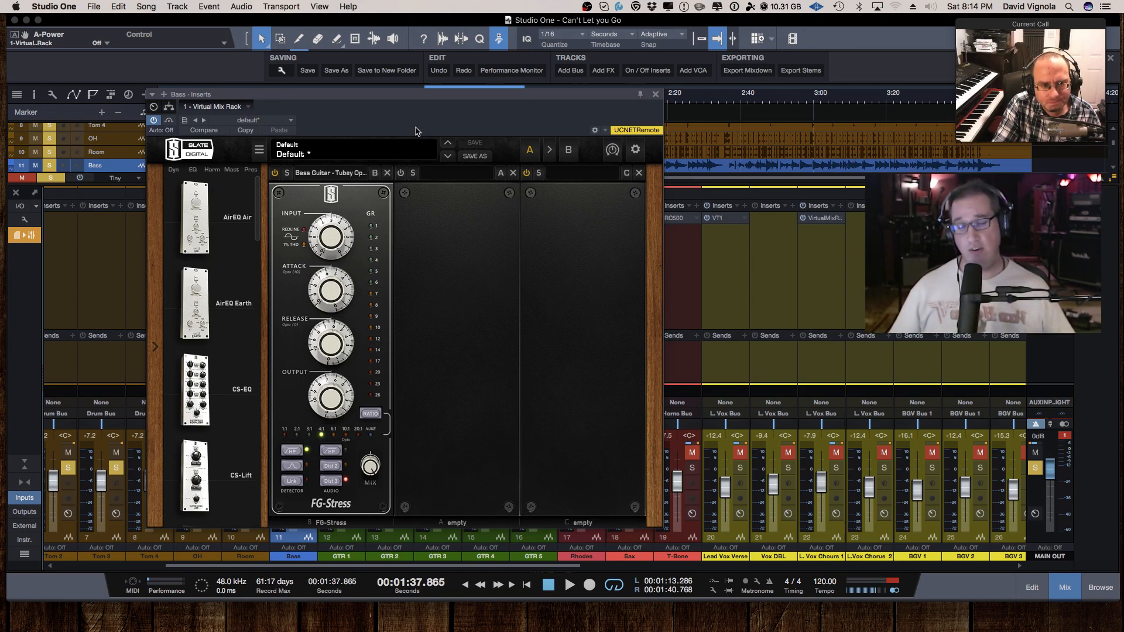
{"action": "key", "text": "space"}
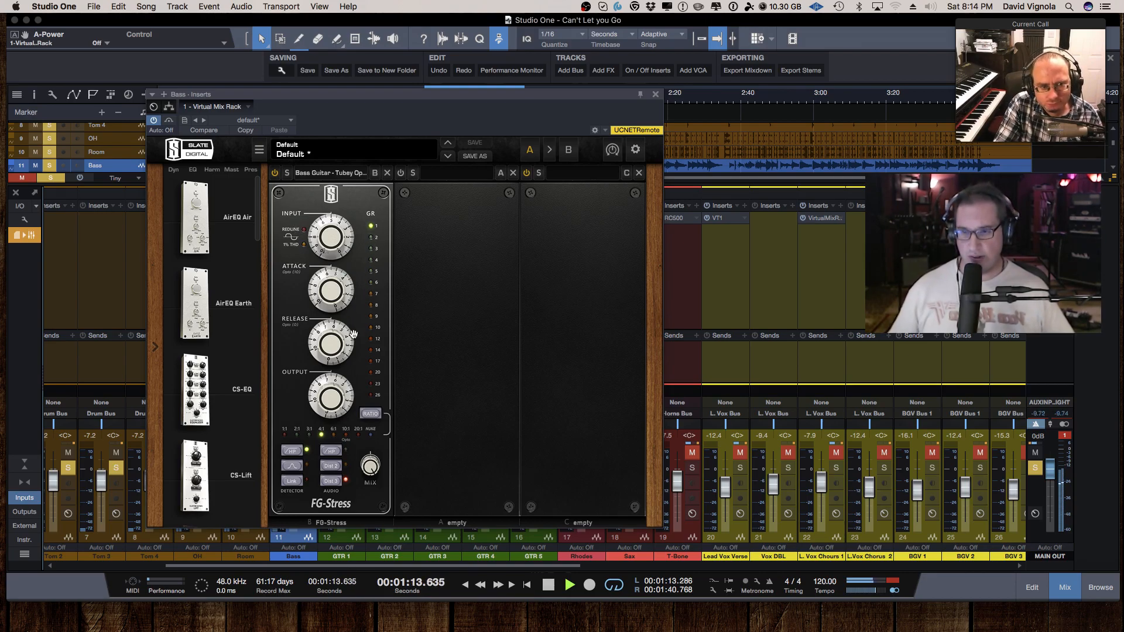
- Disable the detector high-pass filter on the bass FG-Stress and compare the sound with bypass
{"action": "left_click", "coordinate": [293, 453]}
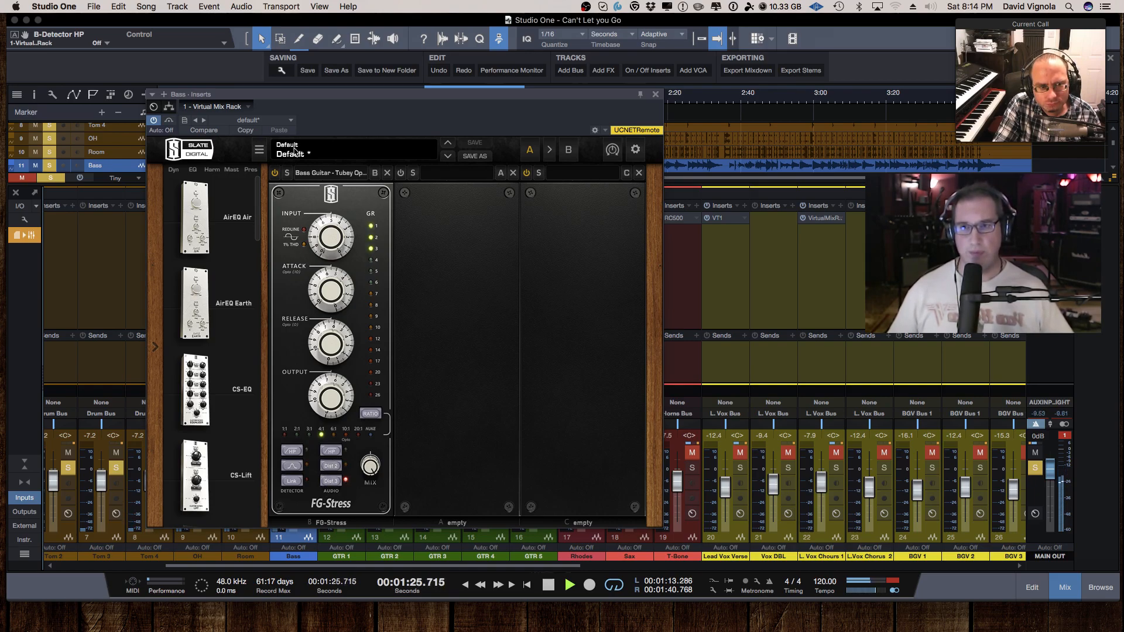
{"action": "left_click", "coordinate": [169, 121]}
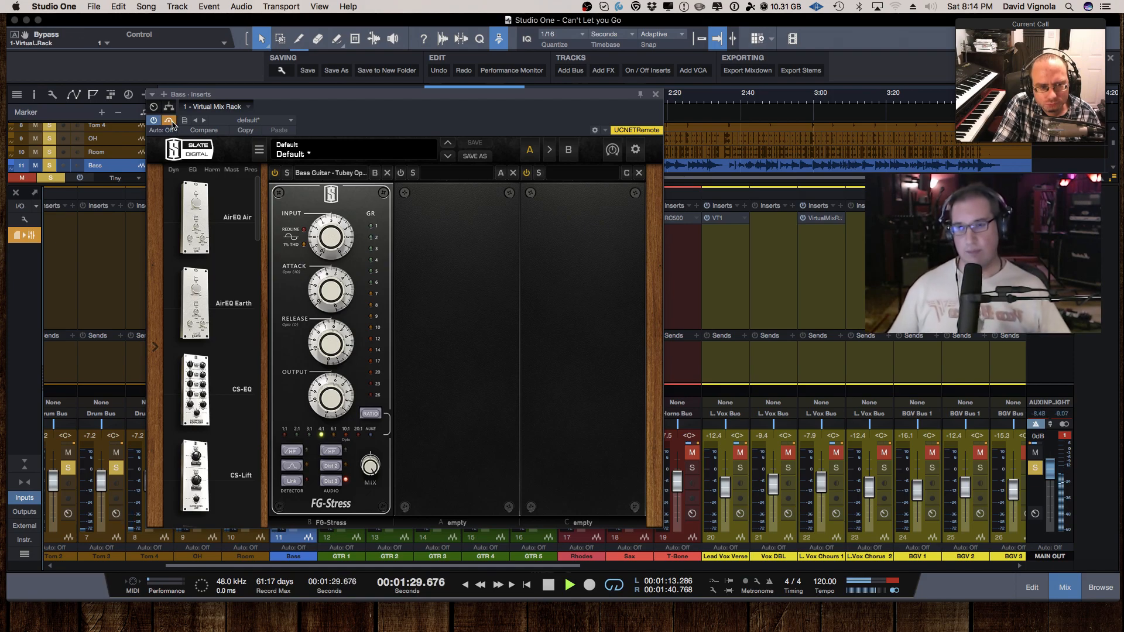
{"action": "left_click", "coordinate": [170, 121]}
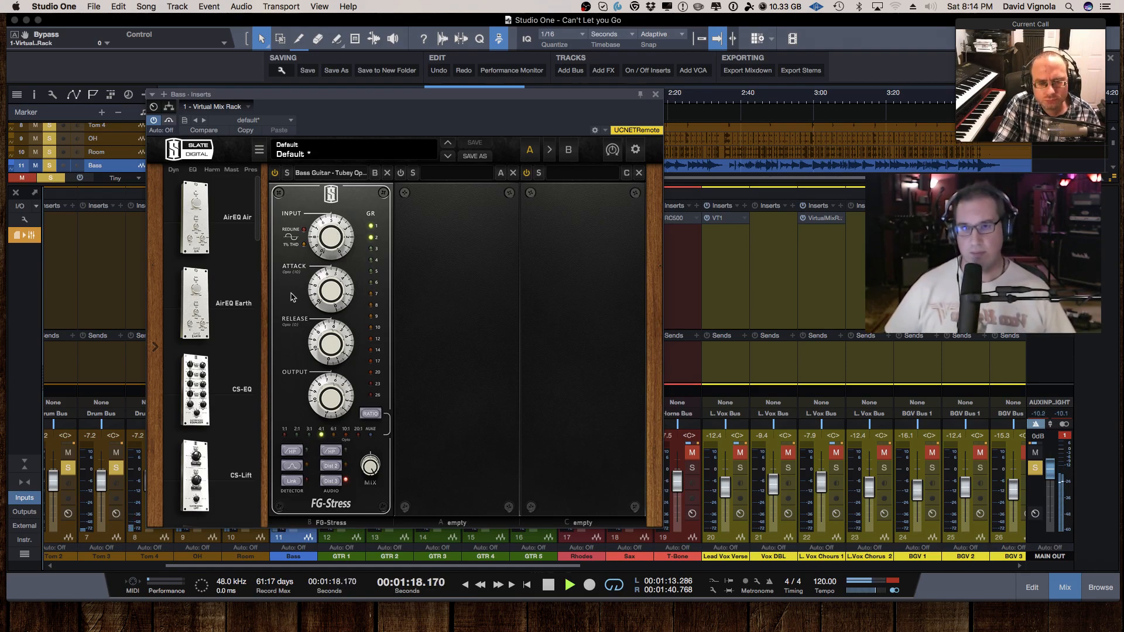
- Set the bass FG-Stress input to 6.20 and attack to 8.20, and compare the compressed bass with bypass
{"action": "mouse_move", "coordinate": [321, 237]}
{"action": "left_mouse_down"}
{"action": "mouse_move", "coordinate": [321, 220]}
{"action": "mouse_move", "coordinate": [320, 239]}
{"action": "left_mouse_up"}
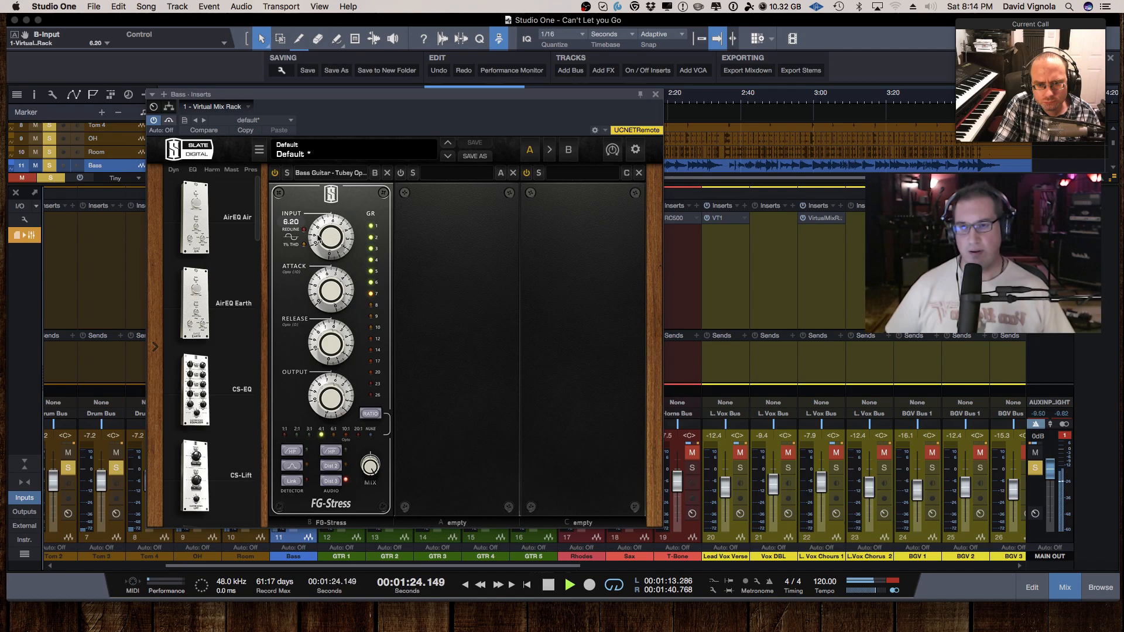
{"action": "left_click_drag", "start_coordinate": [320, 282], "coordinate": [320, 248]}
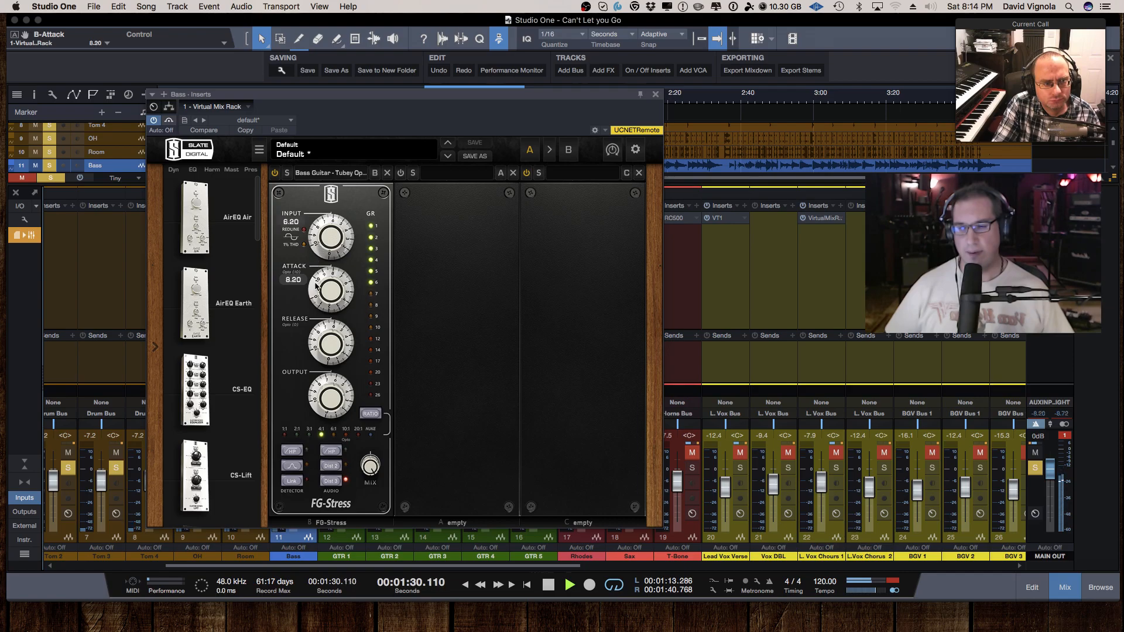
{"action": "left_click_drag", "start_coordinate": [318, 282], "coordinate": [318, 295]}
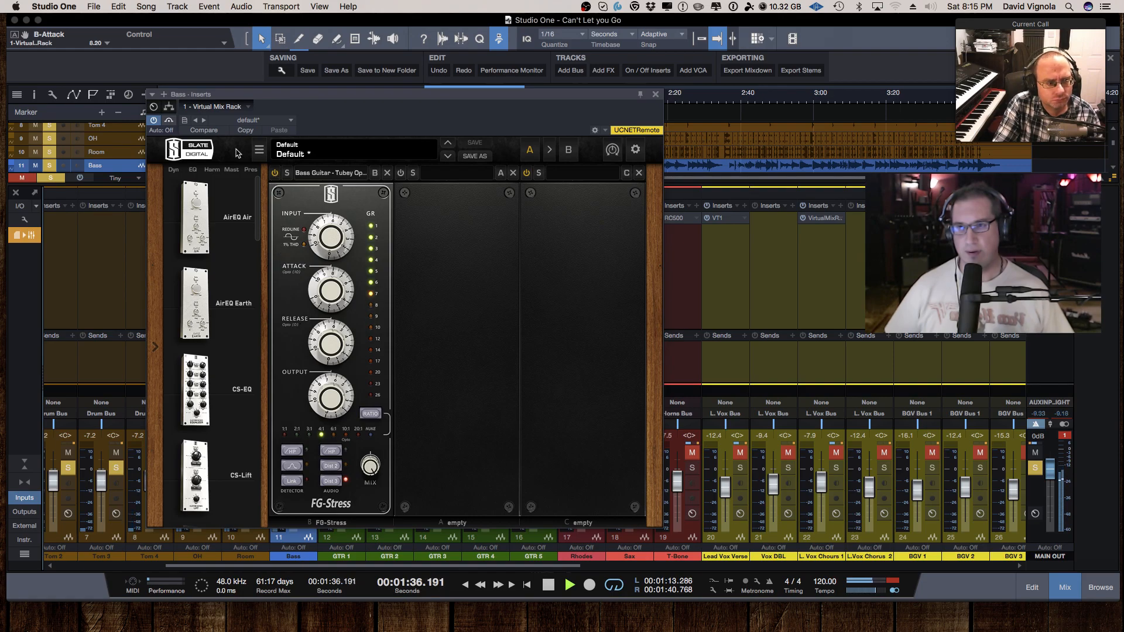
{"action": "left_click", "coordinate": [169, 120]}
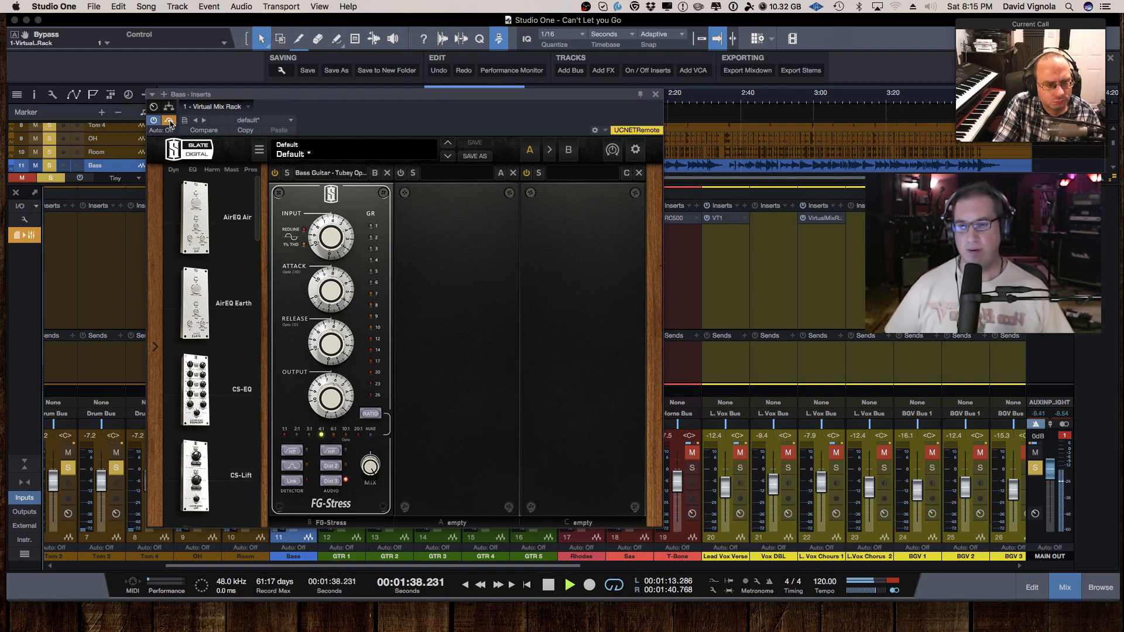
{"action": "left_click", "coordinate": [169, 121]}
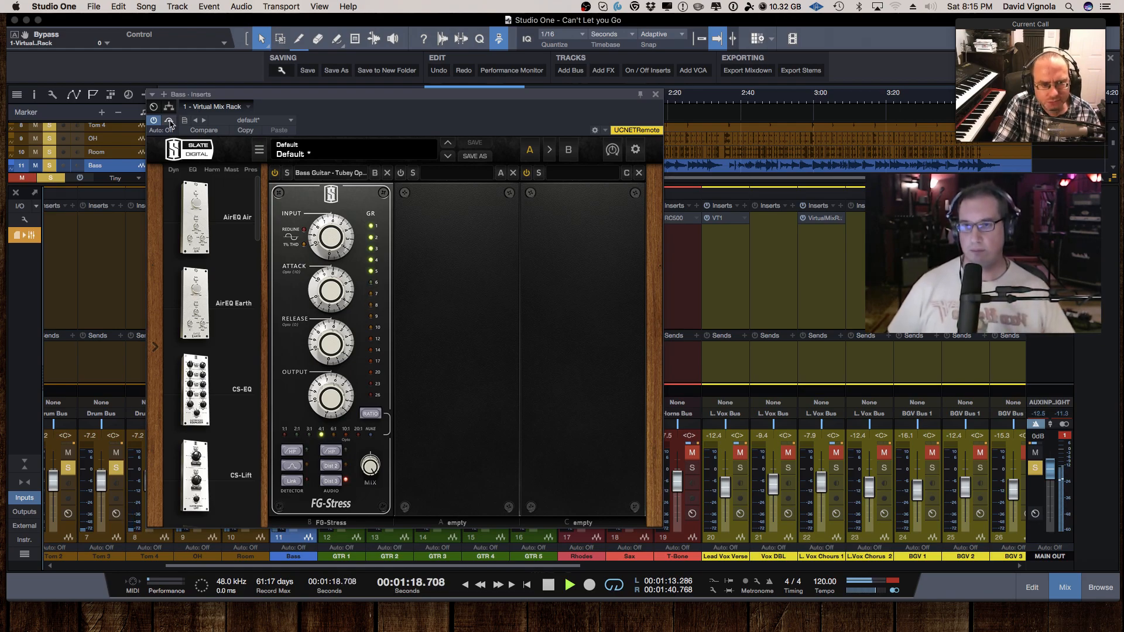
- Compare the compressed bass with bypass once more, stop playback and close the bass insert window
{"action": "left_click", "coordinate": [169, 121]}
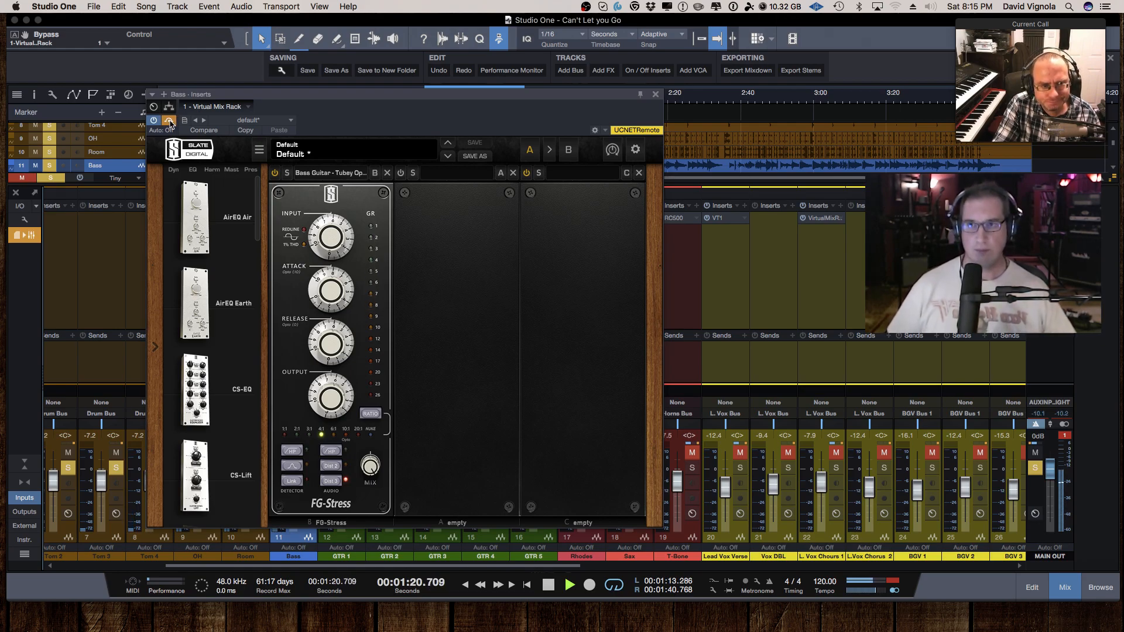
{"action": "left_click", "coordinate": [169, 120]}
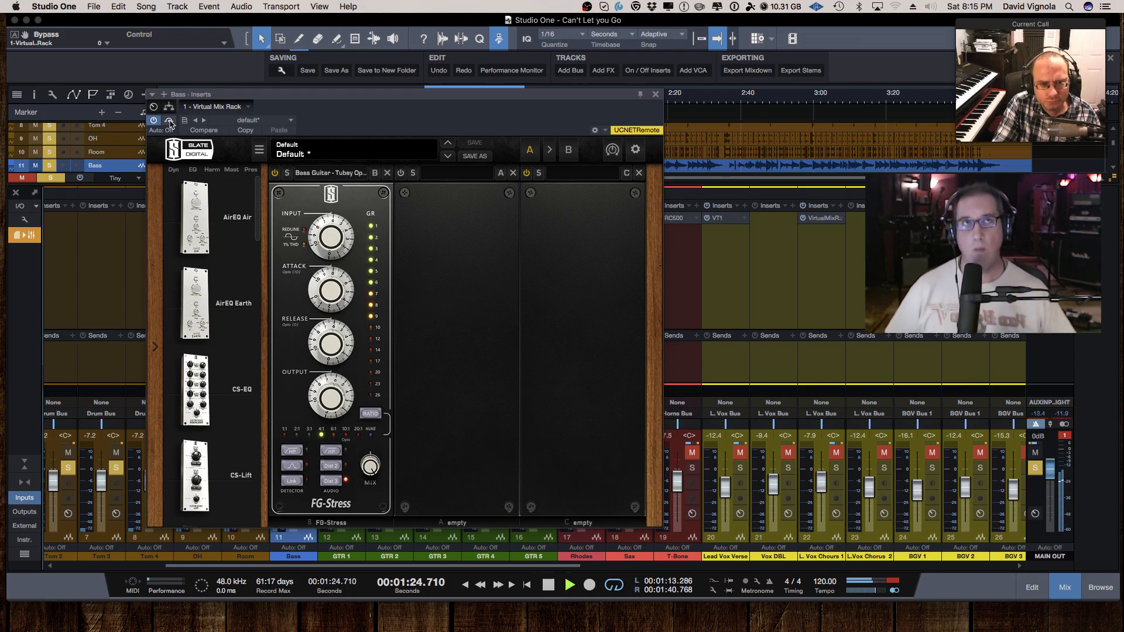
{"action": "key", "text": "space"}
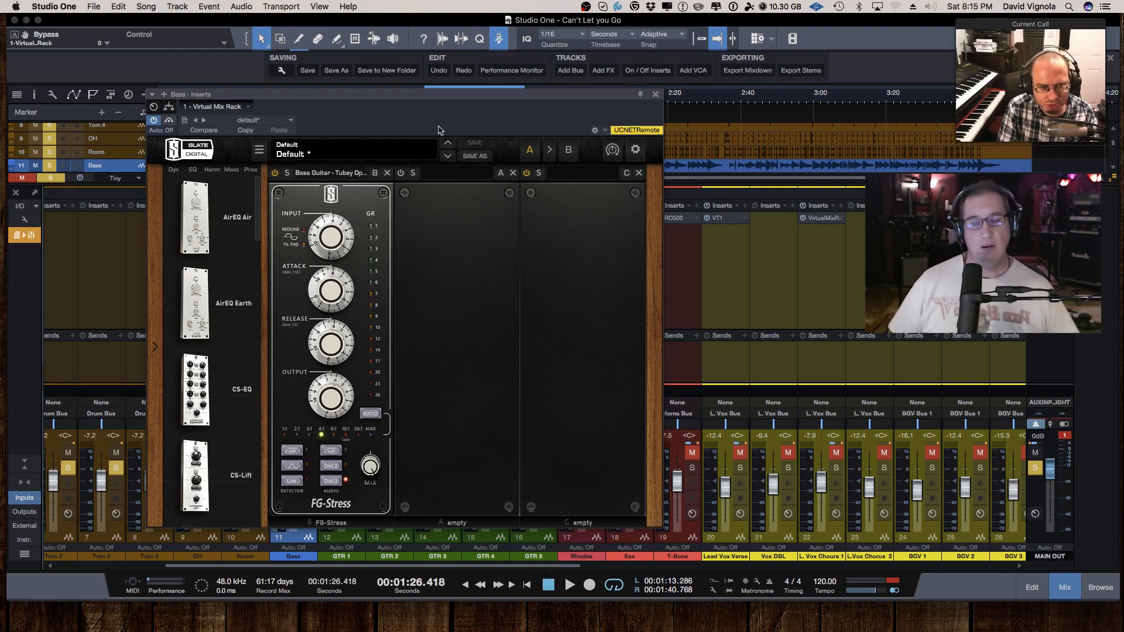
{"action": "left_click_drag", "start_coordinate": [425, 100], "coordinate": [410, 98]}
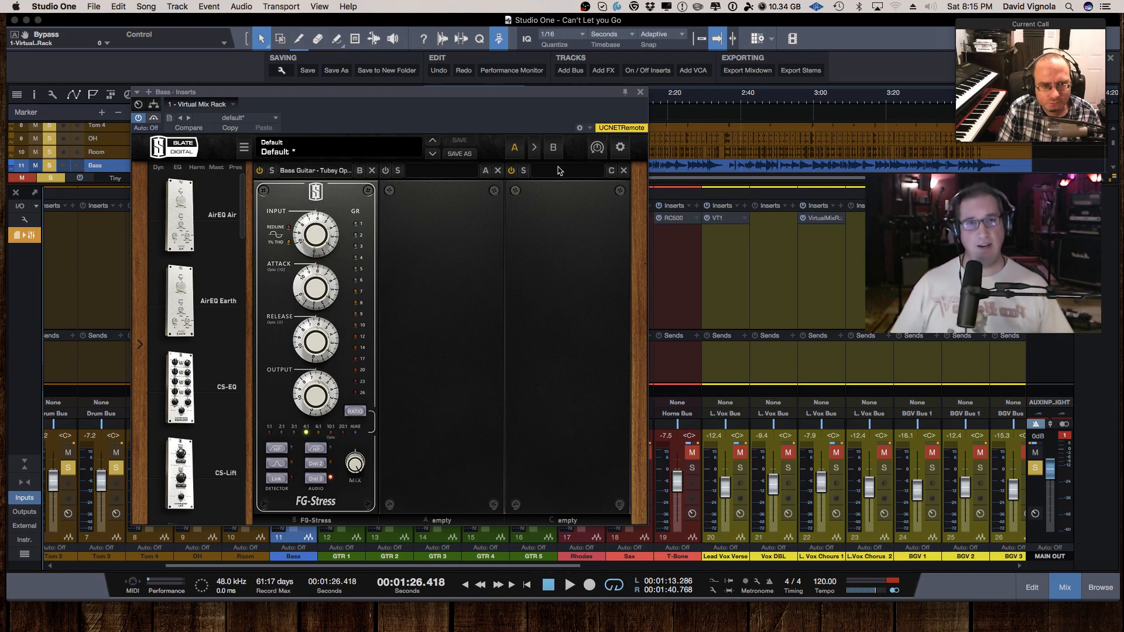
{"action": "left_click", "coordinate": [640, 92]}
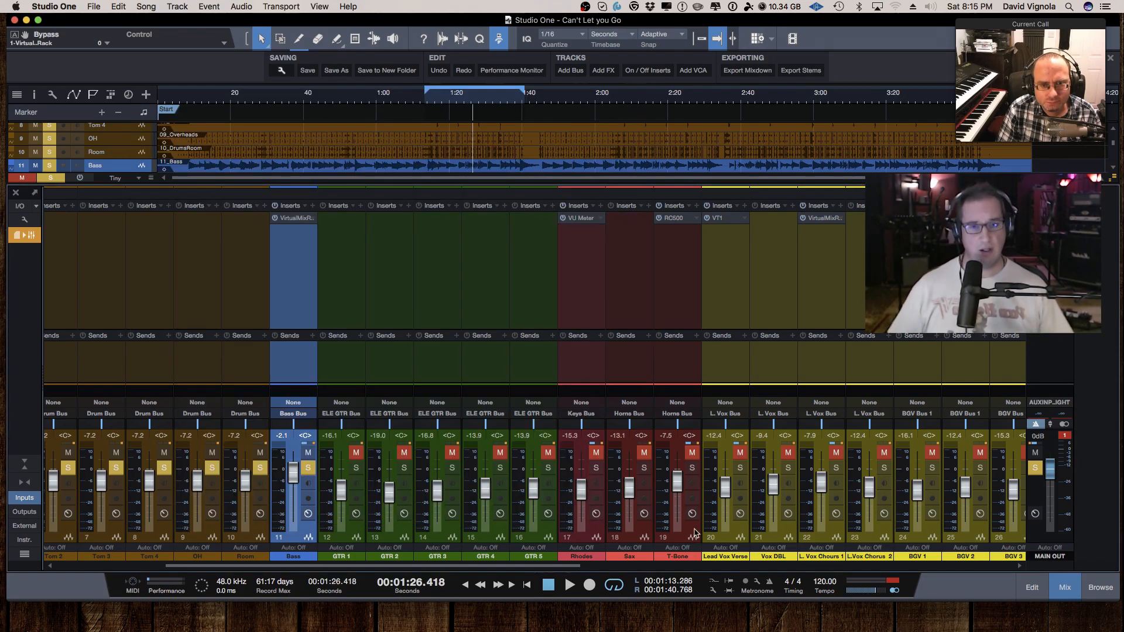
- Try the FG-401 in the third slot of the L. Vox Chours 1 Virtual Mix Rack, remove it and close the rack
{"action": "left_click_drag", "start_coordinate": [540, 567], "coordinate": [583, 566]}
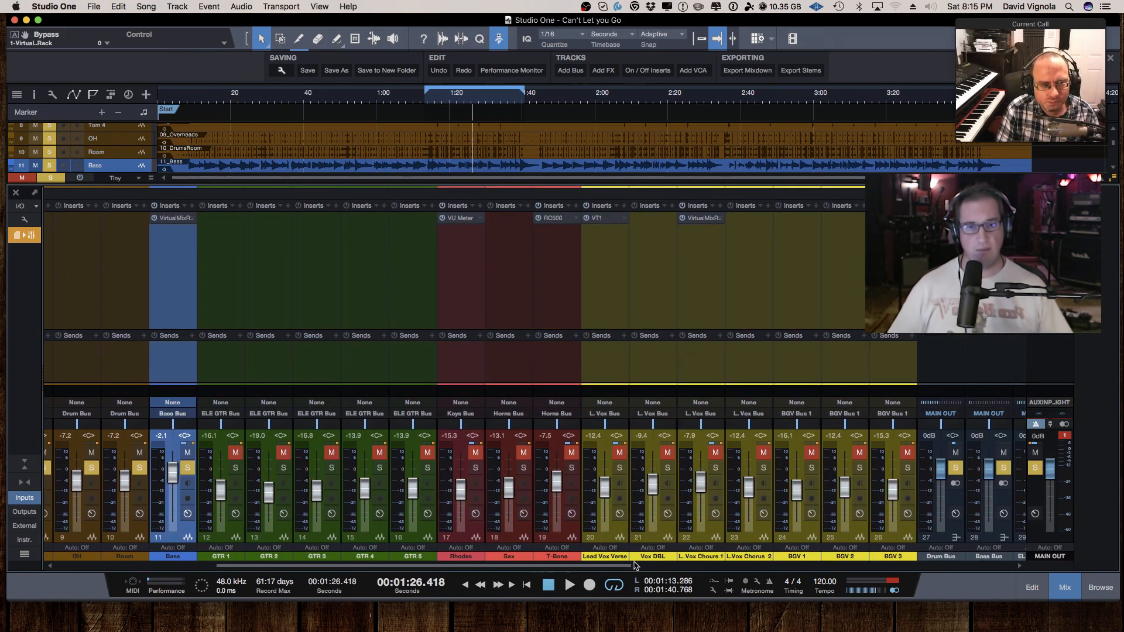
{"action": "left_click_drag", "start_coordinate": [623, 568], "coordinate": [702, 572]}
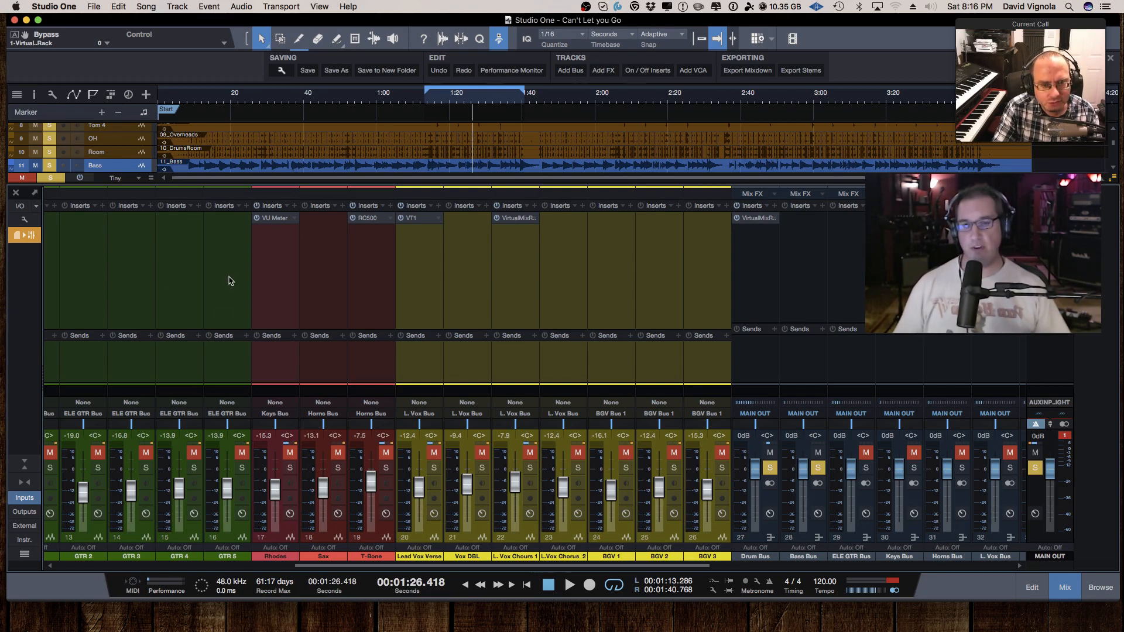
{"action": "left_click", "coordinate": [516, 218]}
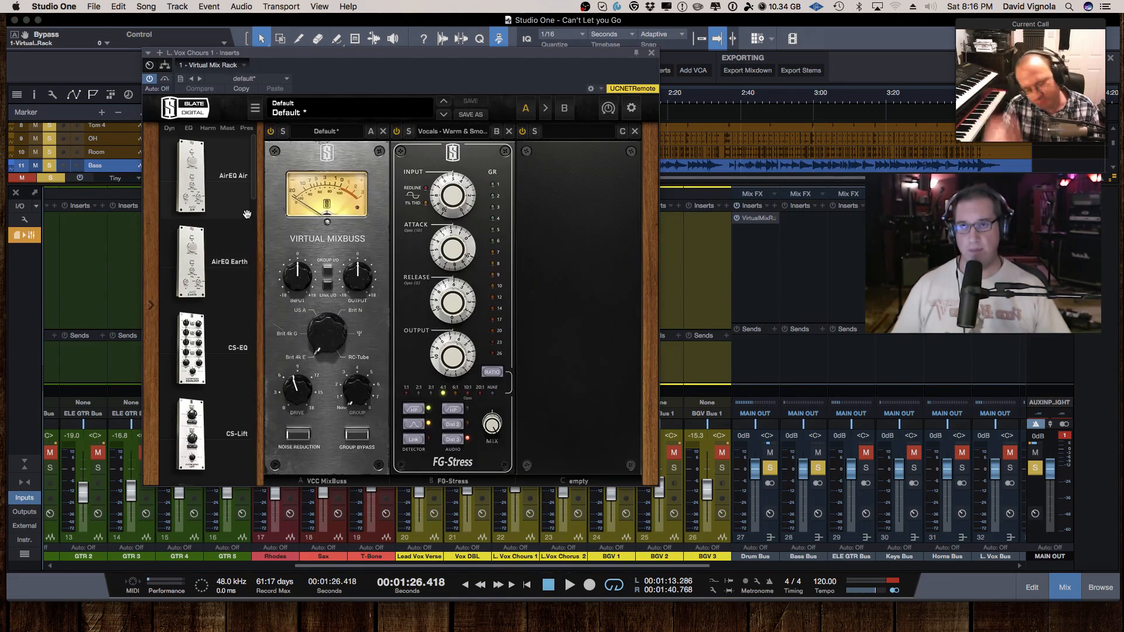
{"action": "scroll", "coordinate": [243, 269], "scroll_direction": "down", "scroll_amount": 5}
{"action": "scroll", "coordinate": [243, 269], "scroll_direction": "down", "scroll_amount": 3}
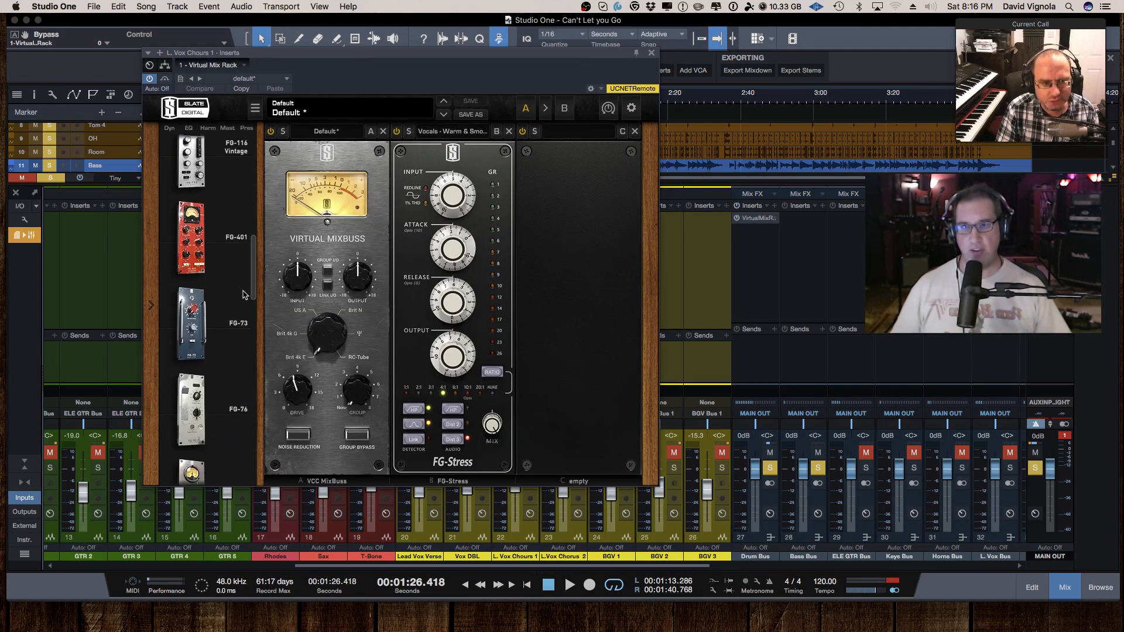
{"action": "left_click_drag", "start_coordinate": [197, 261], "coordinate": [573, 396]}
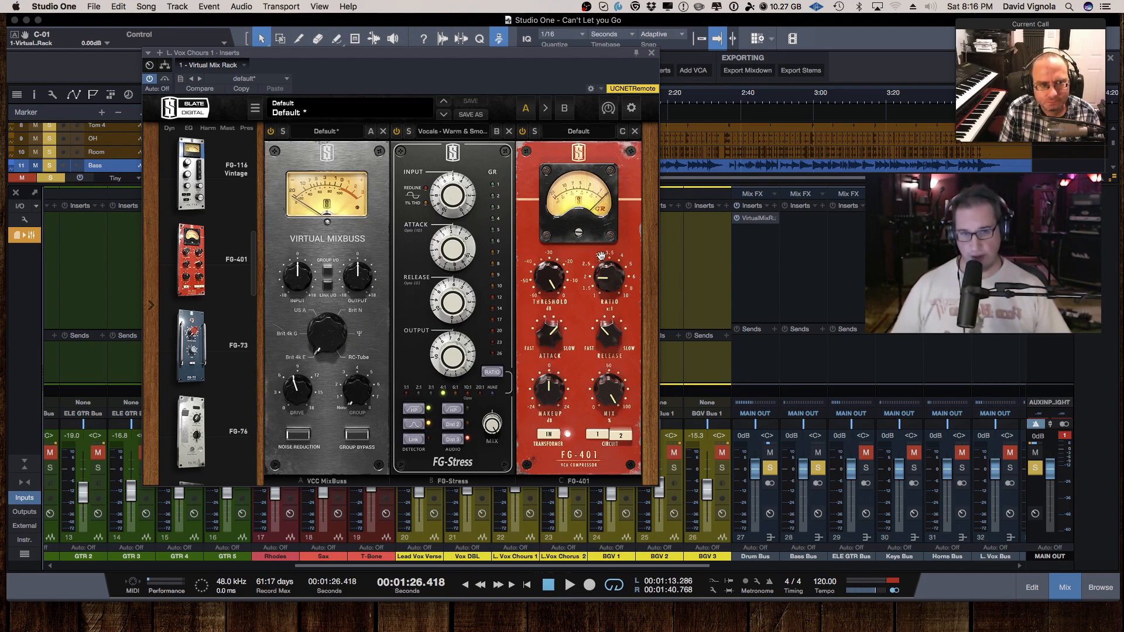
{"action": "left_click", "coordinate": [635, 131]}
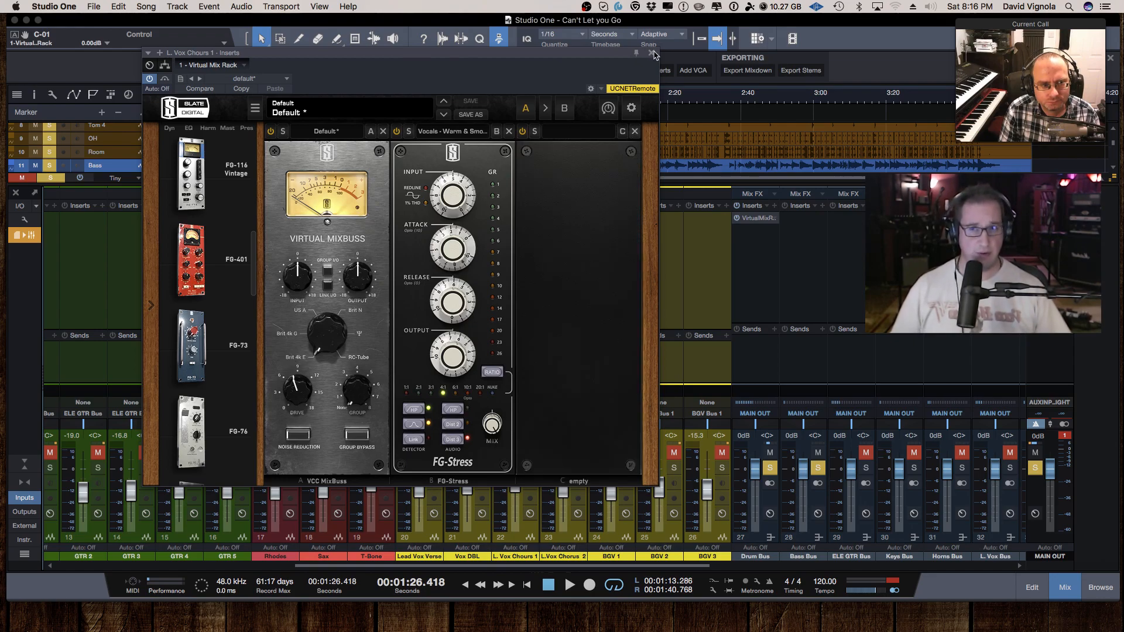
{"action": "left_click", "coordinate": [652, 53]}
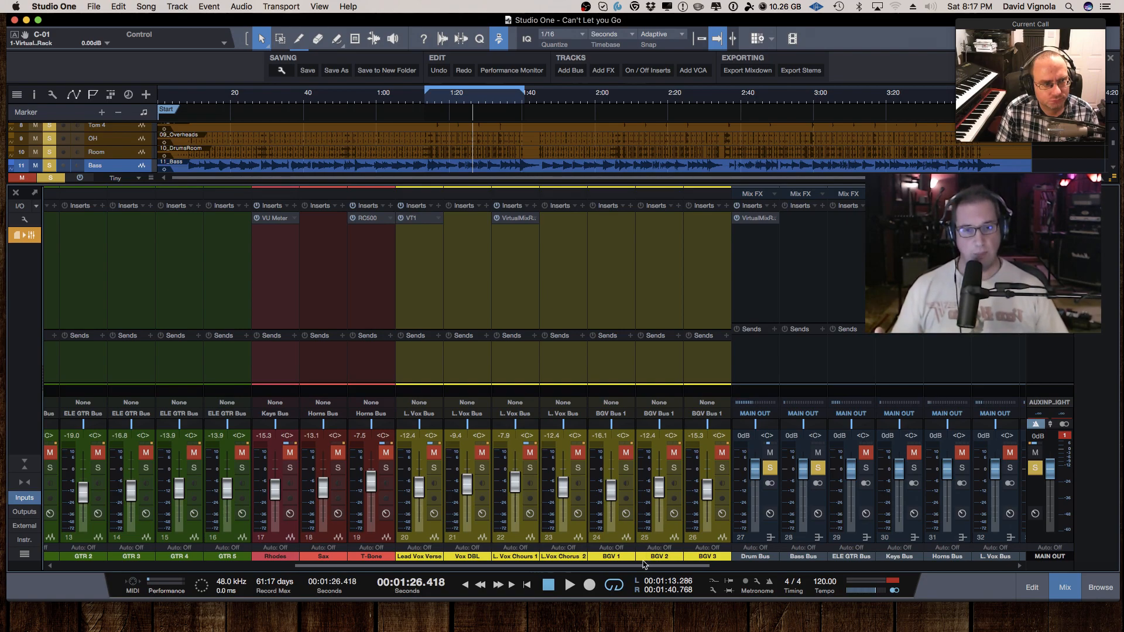
- View the FG-Stress in the Drum Bus Virtual Mix Rack and close the rack
{"action": "left_click_drag", "start_coordinate": [644, 566], "coordinate": [642, 541]}
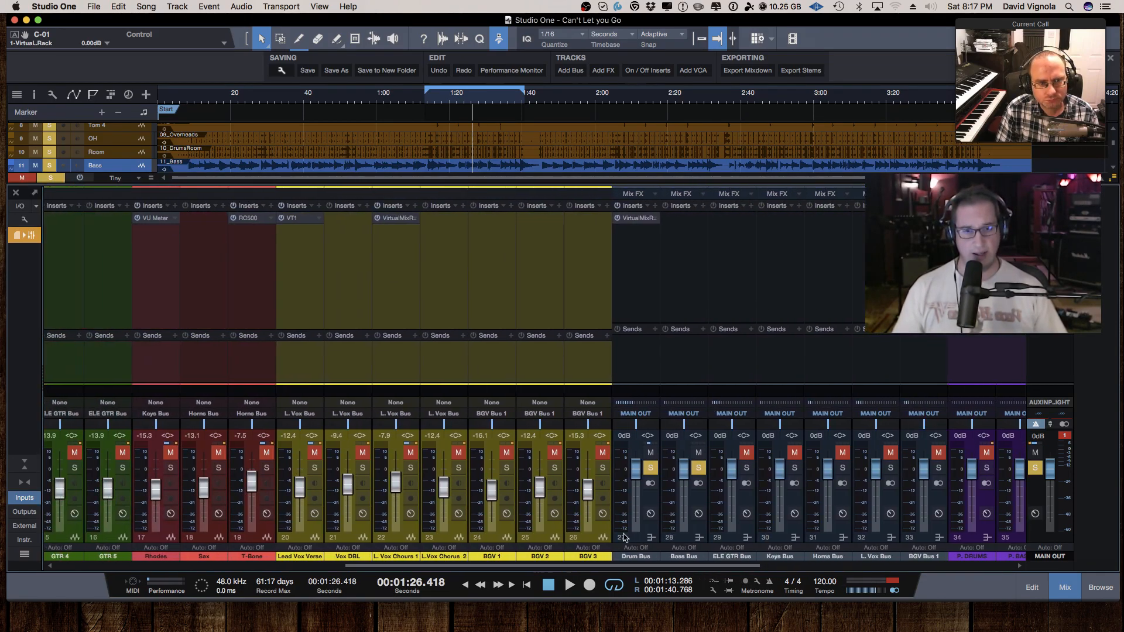
{"action": "left_click", "coordinate": [642, 542]}
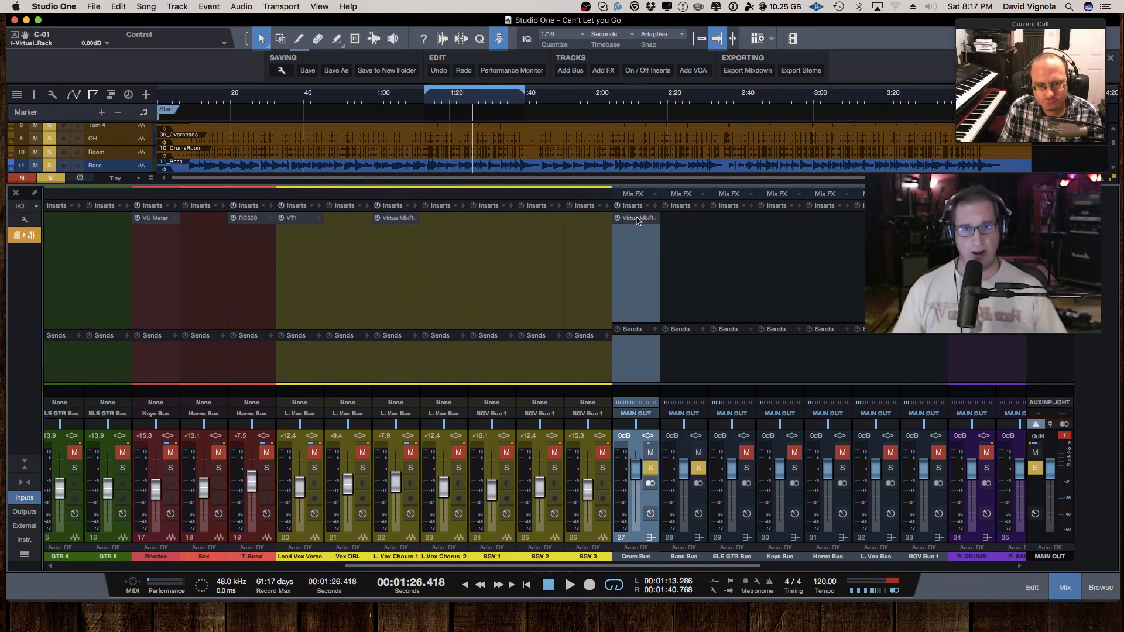
{"action": "double_click", "coordinate": [638, 218]}
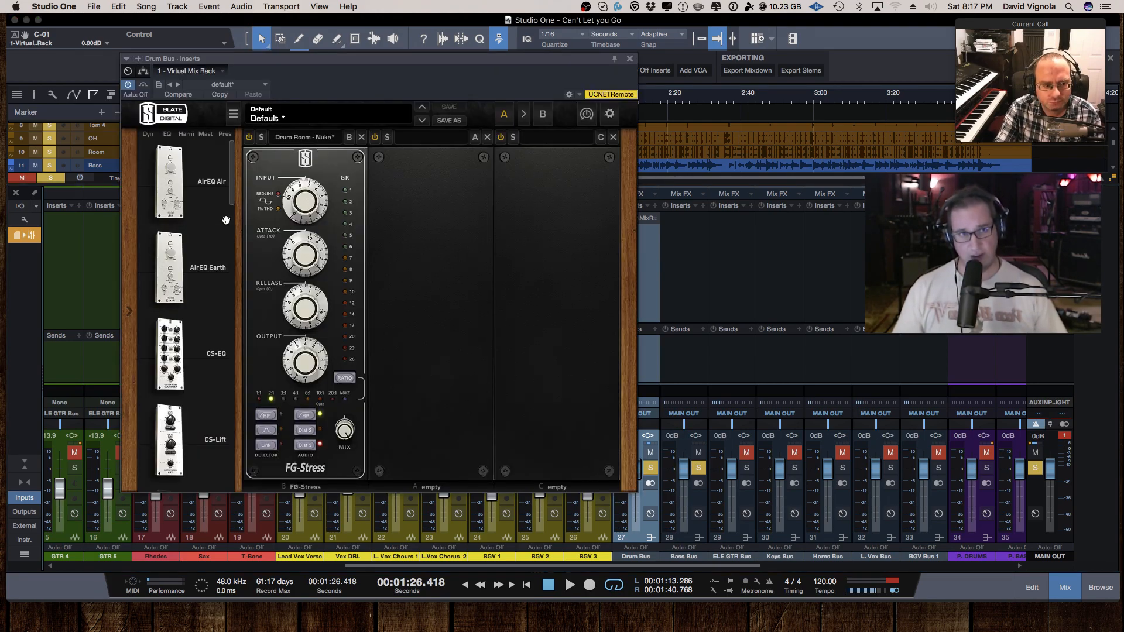
{"action": "left_click", "coordinate": [630, 59]}
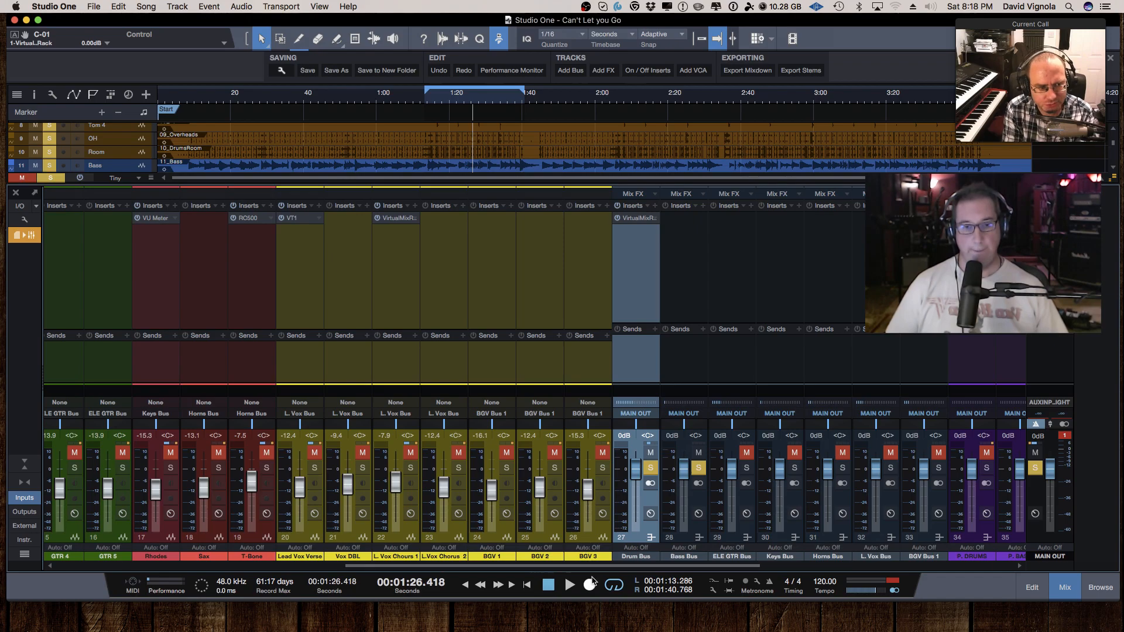
- Add a send from the Bass channel to P. BASS and make the send pre-fader
{"action": "left_click_drag", "start_coordinate": [592, 568], "coordinate": [258, 573]}
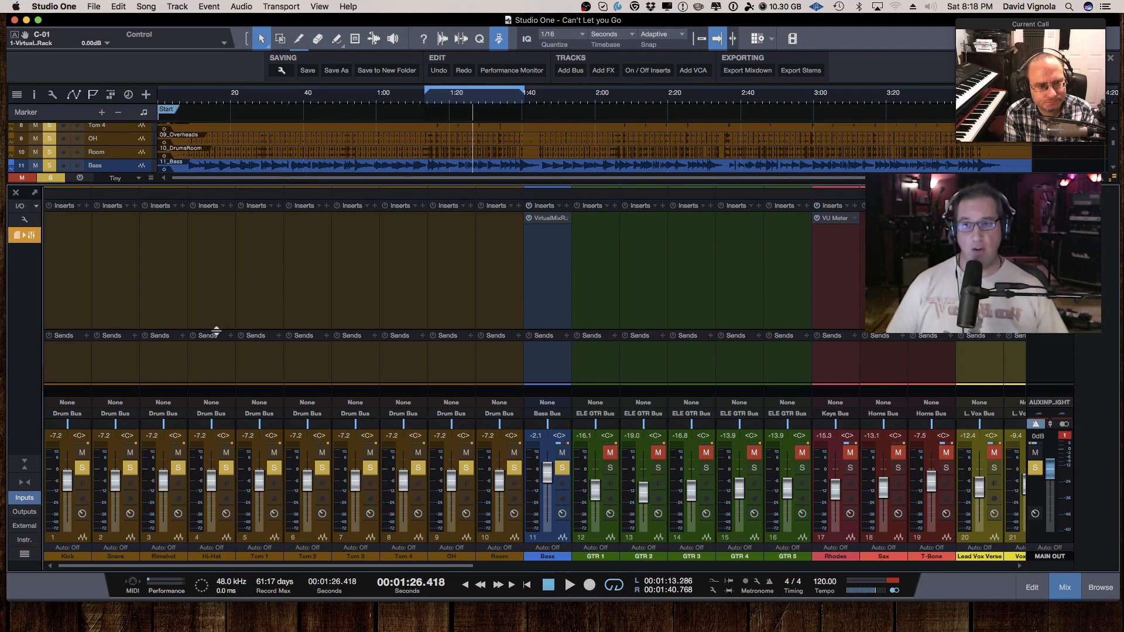
{"action": "left_click_drag", "start_coordinate": [213, 329], "coordinate": [222, 305]}
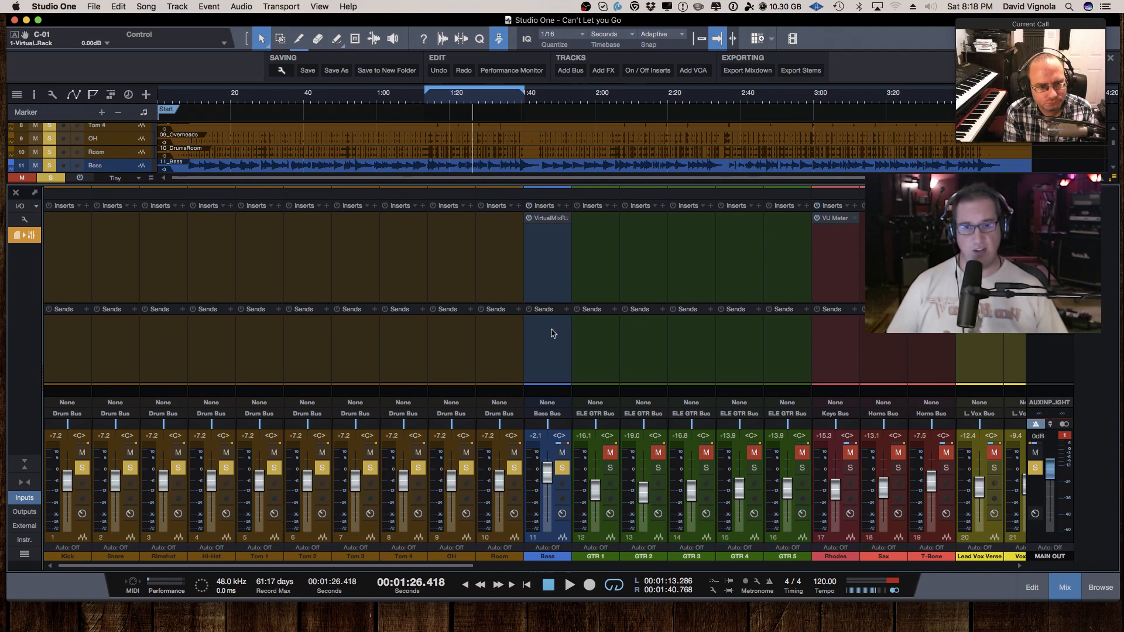
{"action": "left_click", "coordinate": [566, 309]}
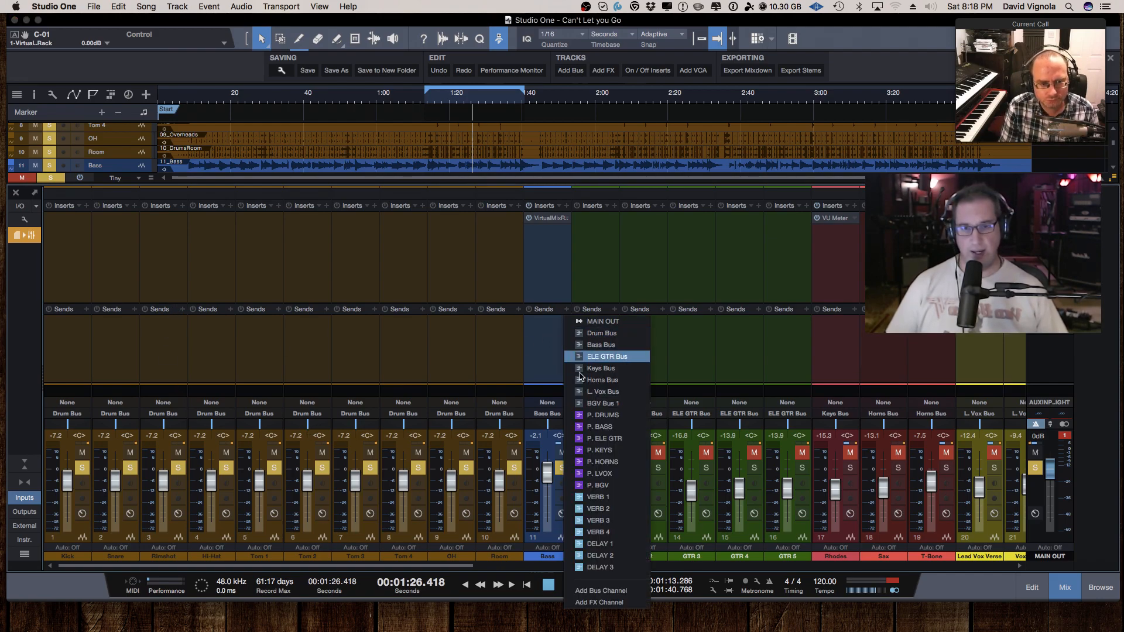
{"action": "left_click", "coordinate": [582, 428]}
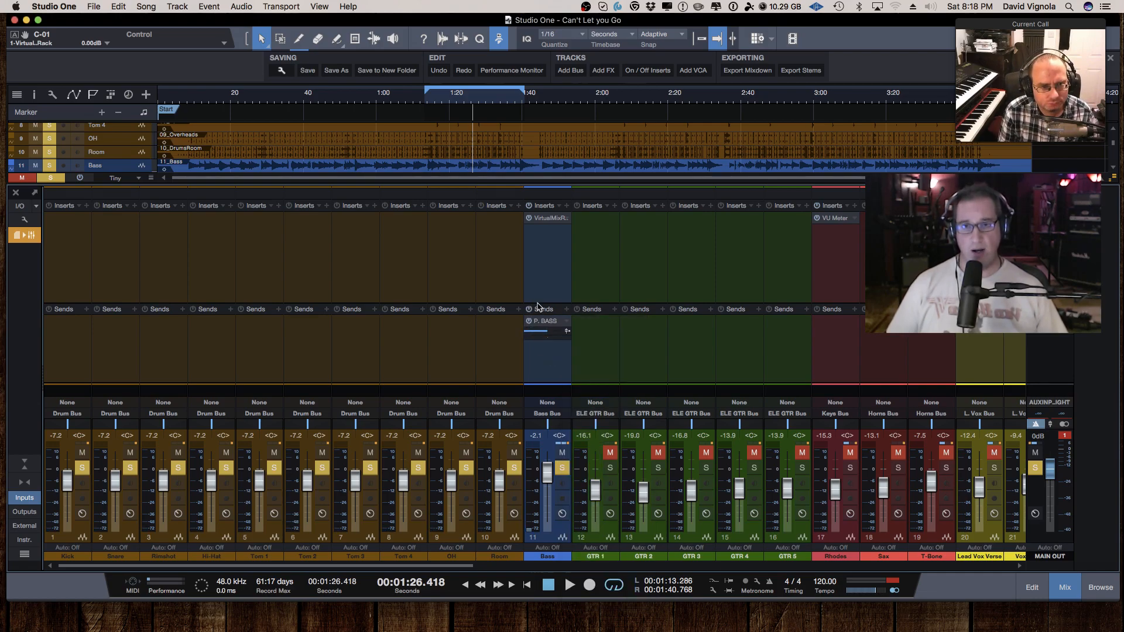
{"action": "left_click_drag", "start_coordinate": [537, 306], "coordinate": [539, 301]}
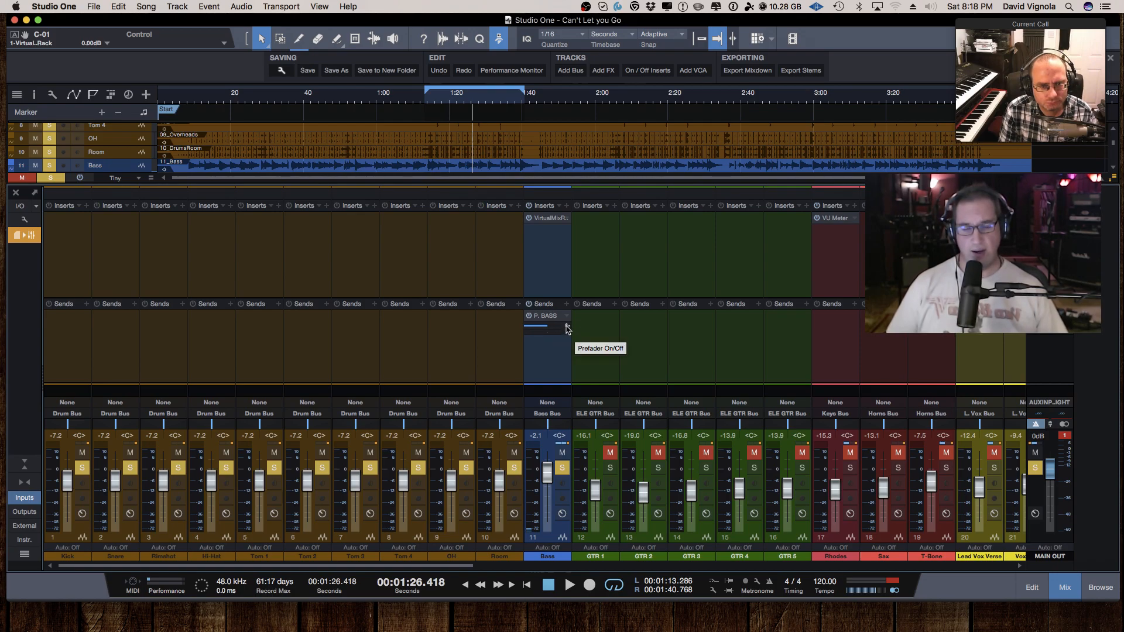
{"action": "left_click", "coordinate": [567, 326]}
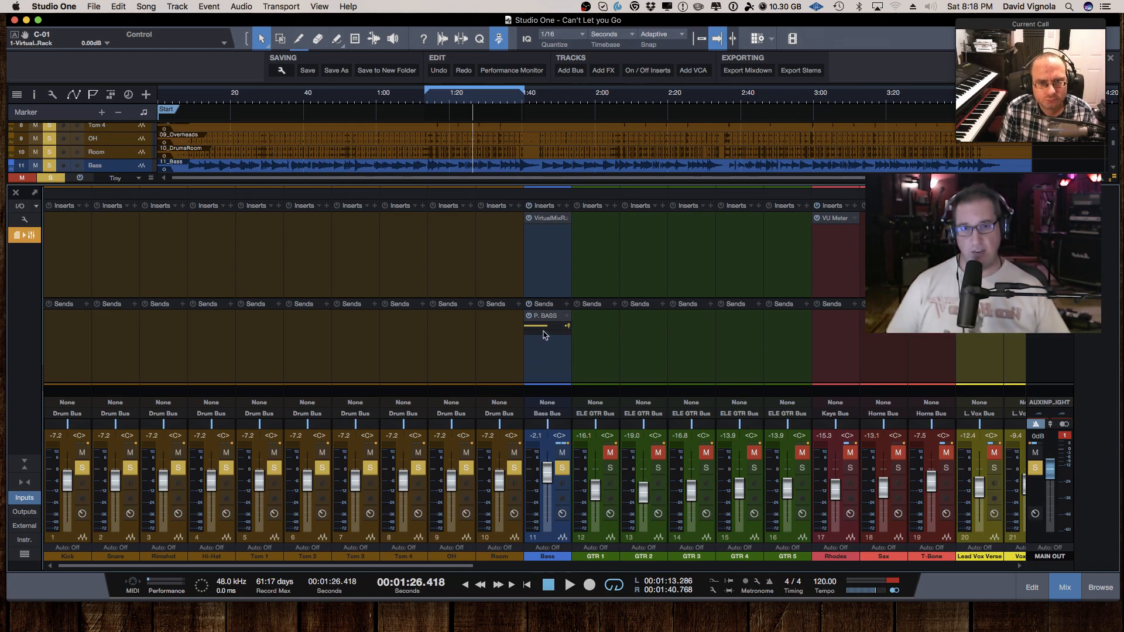
- Raise the Bass channel's P. BASS send level slightly, lower the Bass fader to -10.9 and close the bass insert window
{"action": "left_click_drag", "start_coordinate": [545, 326], "coordinate": [547, 330]}
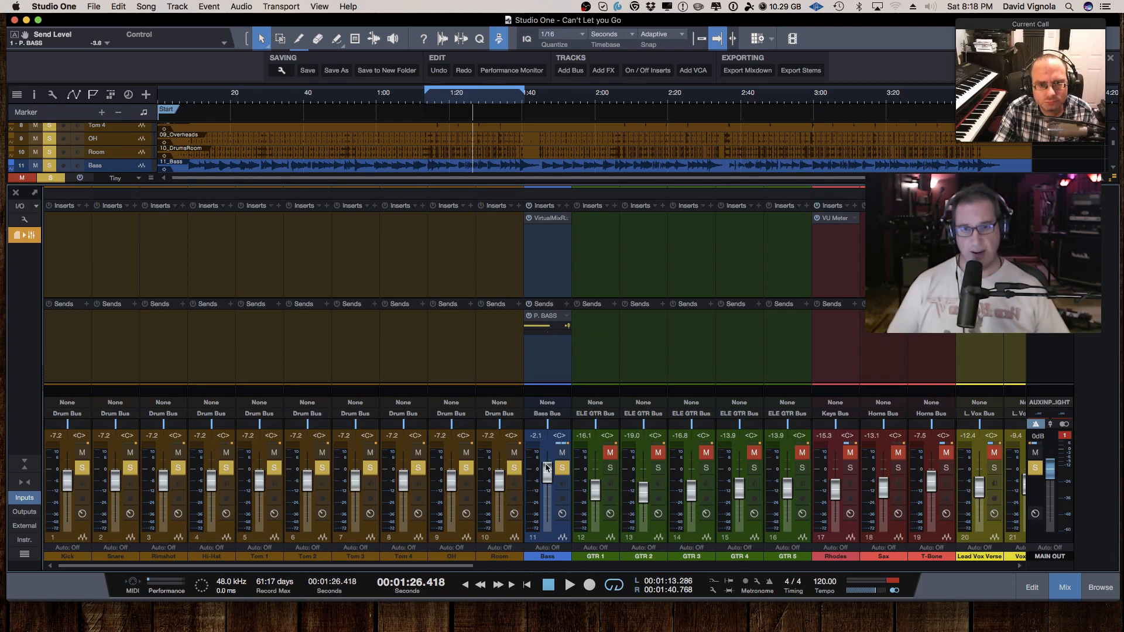
{"action": "left_click_drag", "start_coordinate": [546, 464], "coordinate": [547, 484]}
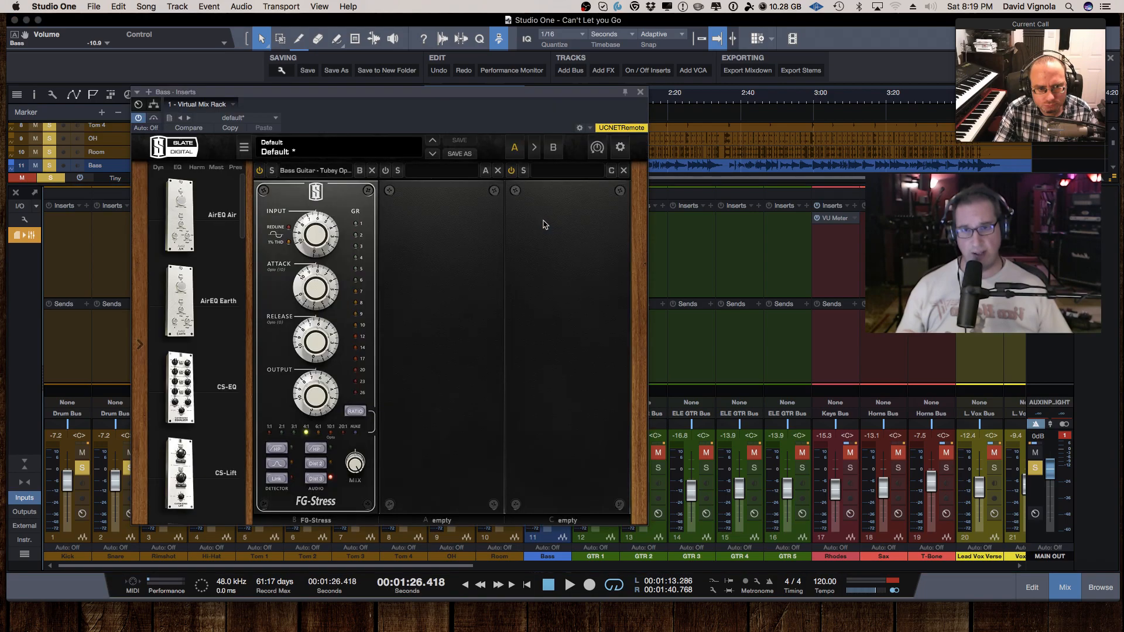
{"action": "left_click", "coordinate": [544, 223]}
{"action": "left_click", "coordinate": [639, 95]}
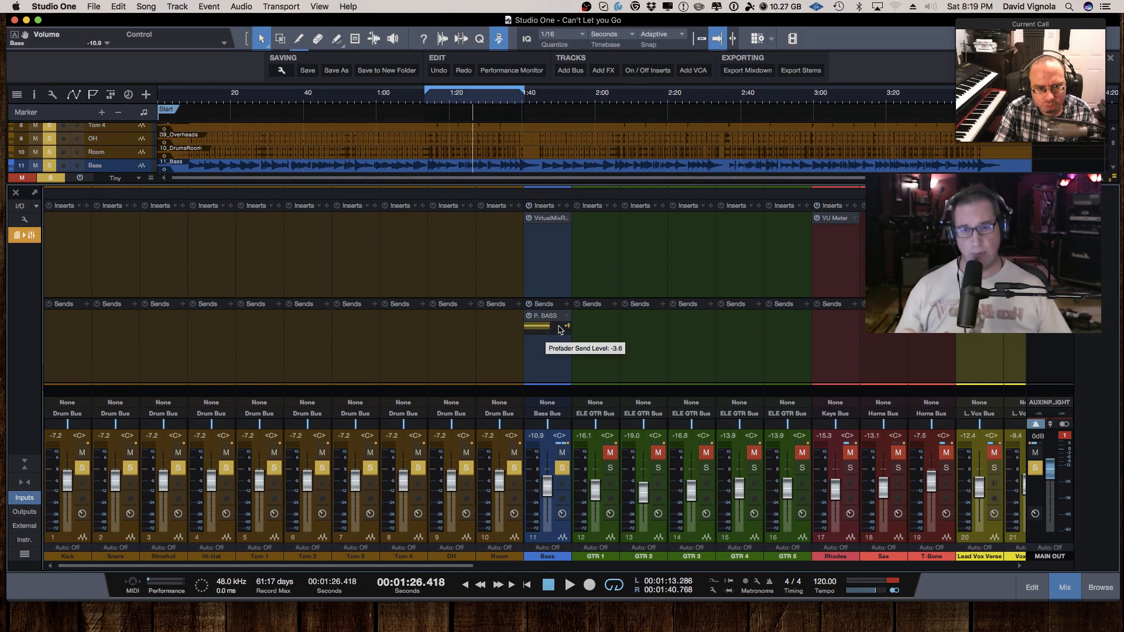
- Raise the P. BASS send level to +3.0 and lower the Bass fader to -27.0
{"action": "mouse_move", "coordinate": [539, 330]}
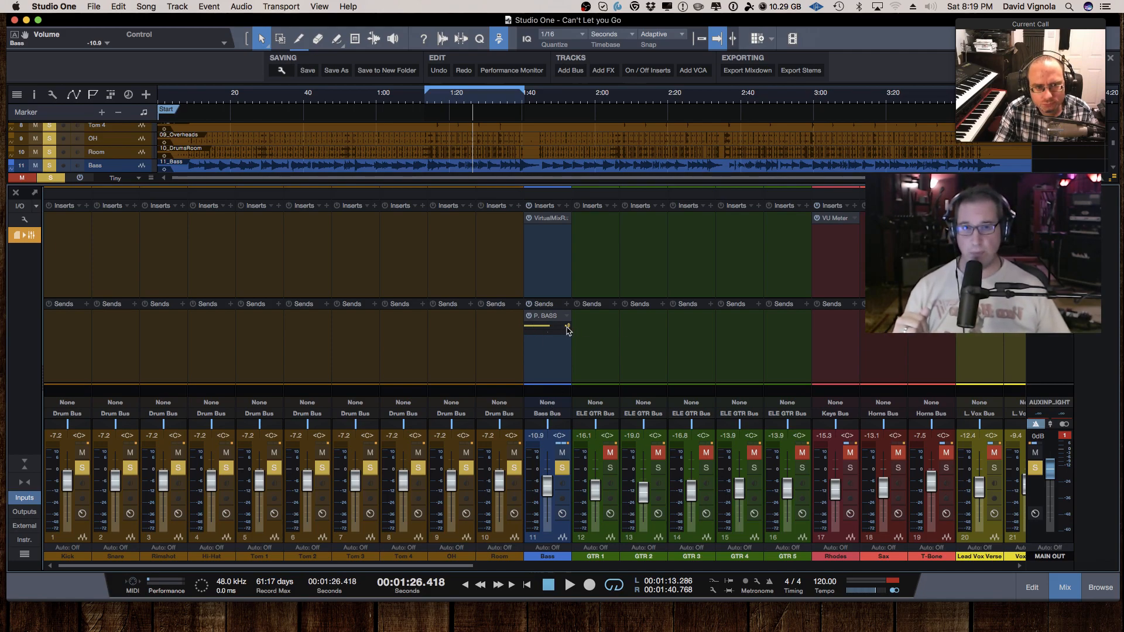
{"action": "left_click_drag", "start_coordinate": [549, 329], "coordinate": [555, 331]}
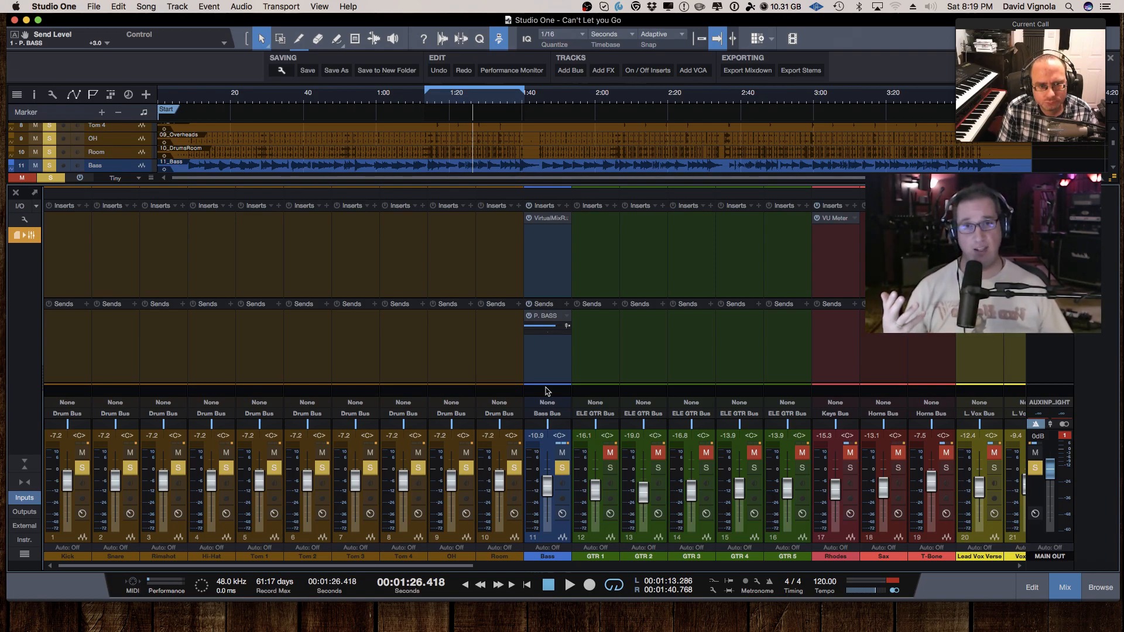
{"action": "left_click_drag", "start_coordinate": [548, 493], "coordinate": [548, 505]}
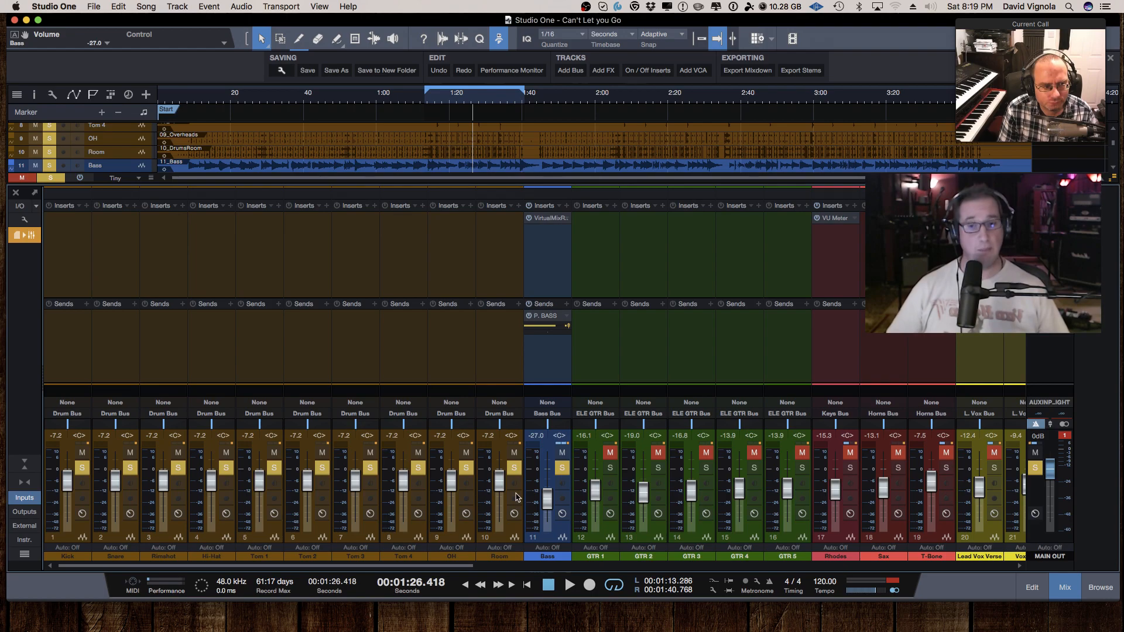
- Bring the Bass fader up to about -8.8, reset the P. BASS send level to 0 dB and enlarge the mixer's sends area
{"action": "left_click_drag", "start_coordinate": [545, 501], "coordinate": [544, 484]}
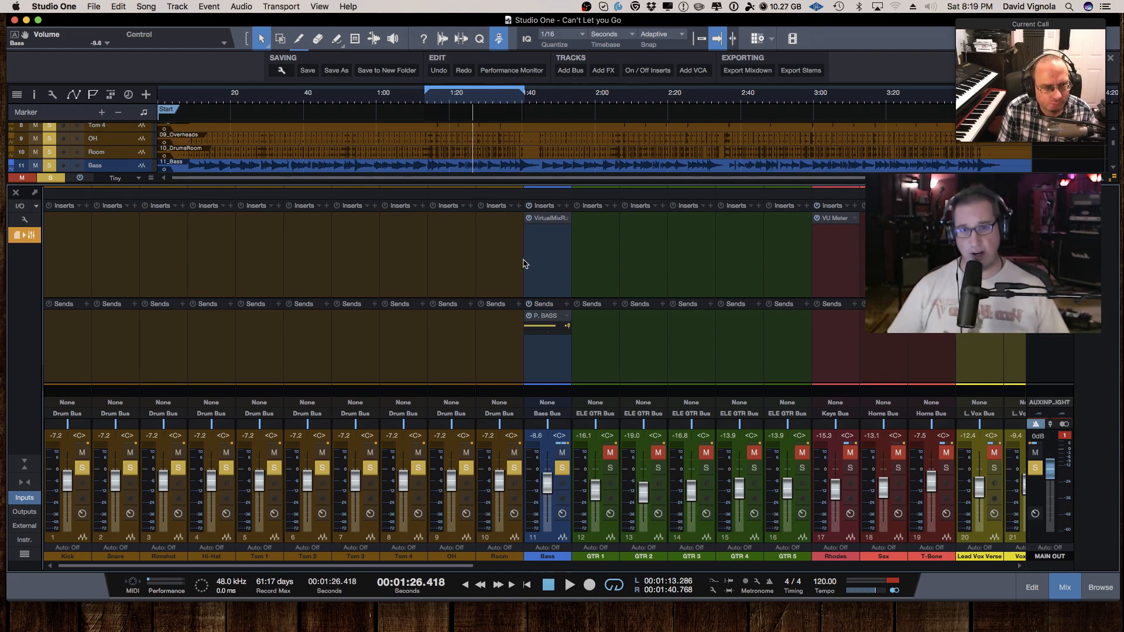
{"action": "mouse_move", "coordinate": [539, 333]}
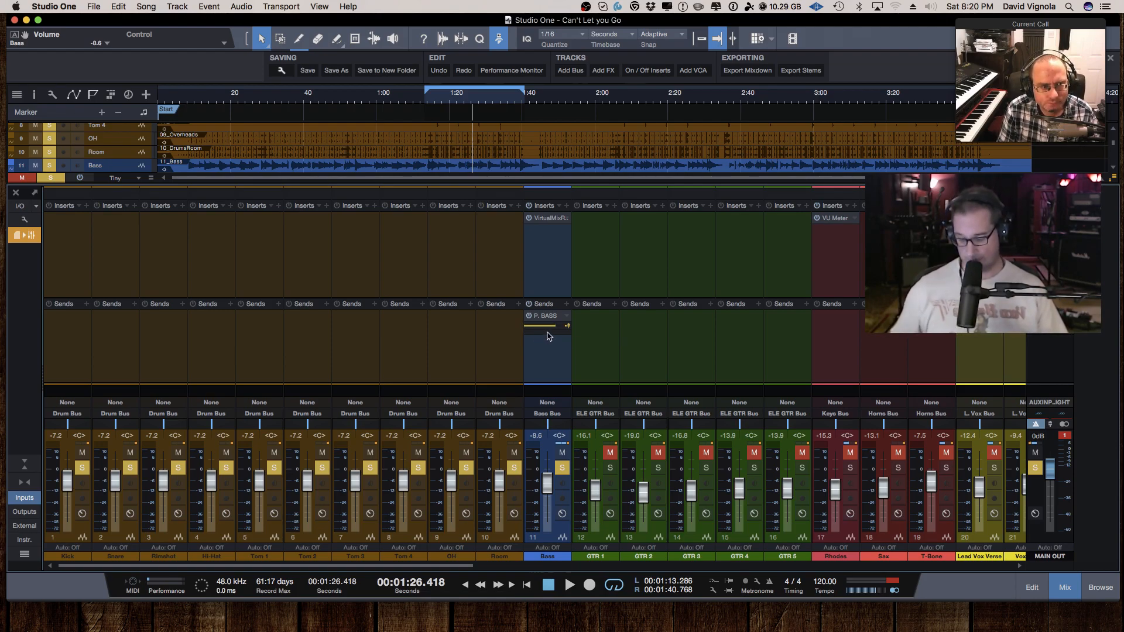
{"action": "left_click", "coordinate": [550, 333], "text": "alt"}
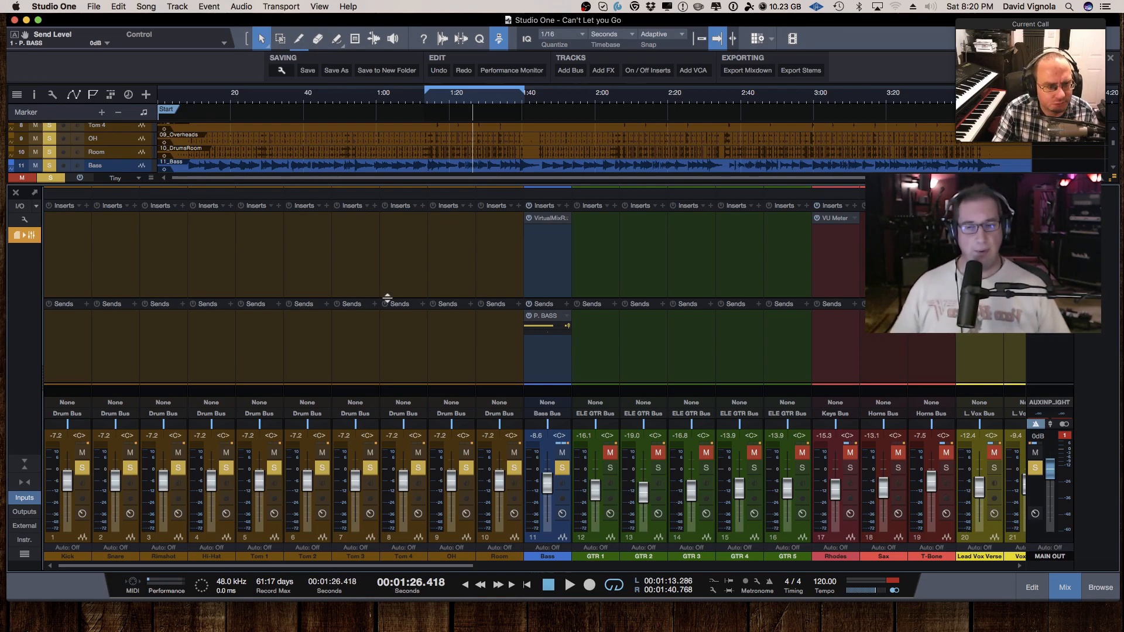
{"action": "left_click_drag", "start_coordinate": [388, 296], "coordinate": [392, 267]}
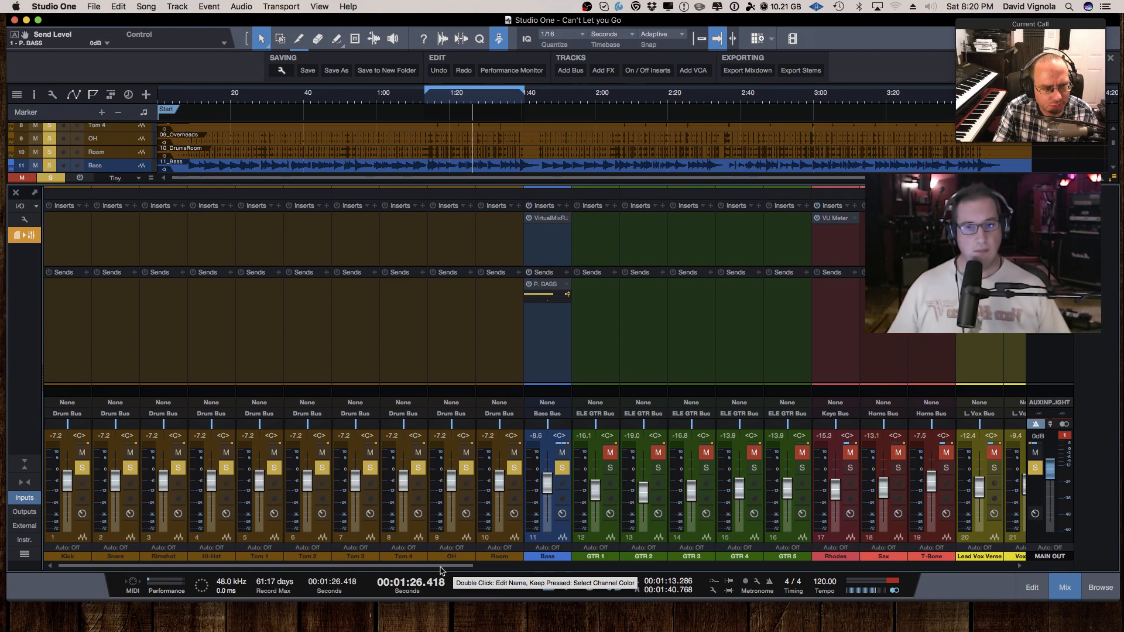
{"action": "left_click_drag", "start_coordinate": [440, 567], "coordinate": [405, 567]}
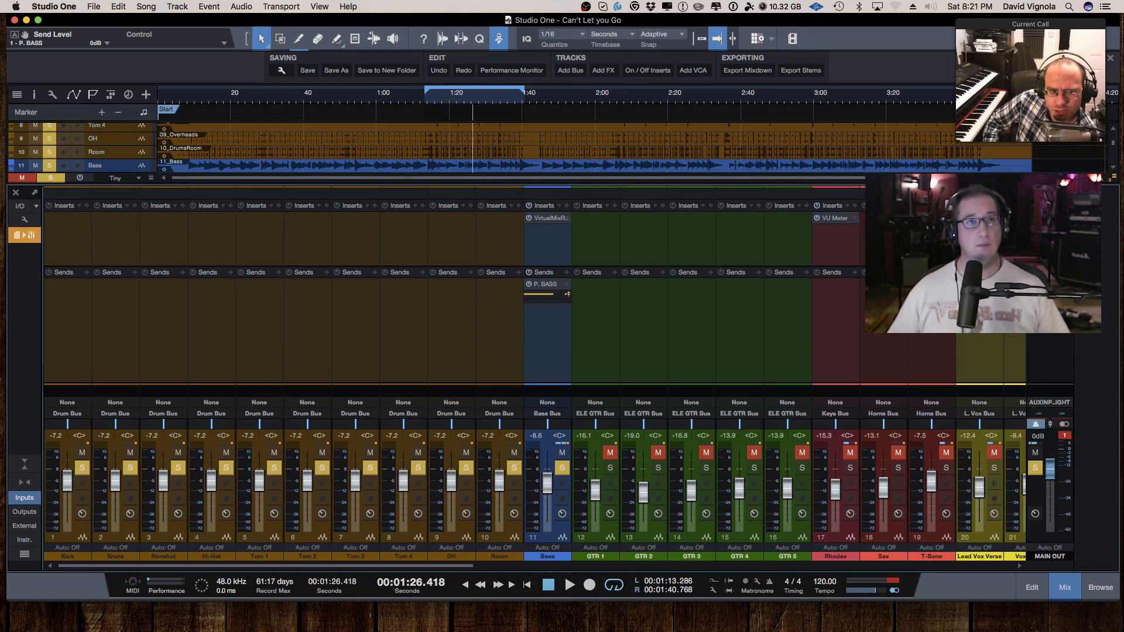
- Switch to the Skype call window and show the video call full screen
{"action": "left_click", "coordinate": [1029, 82]}
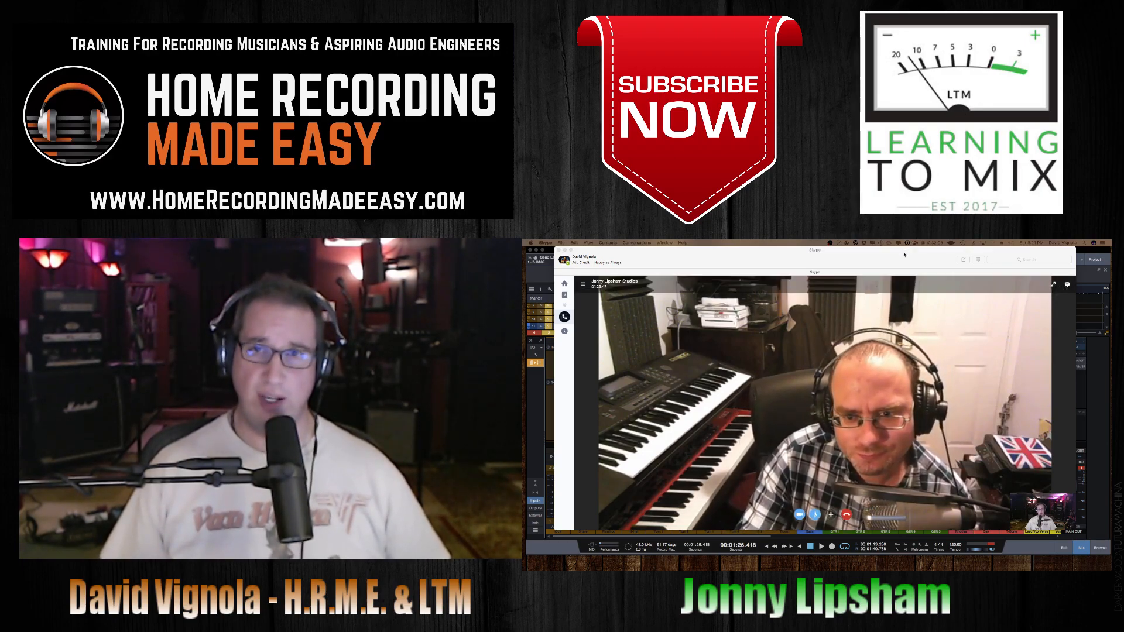
{"action": "left_click", "coordinate": [570, 250]}
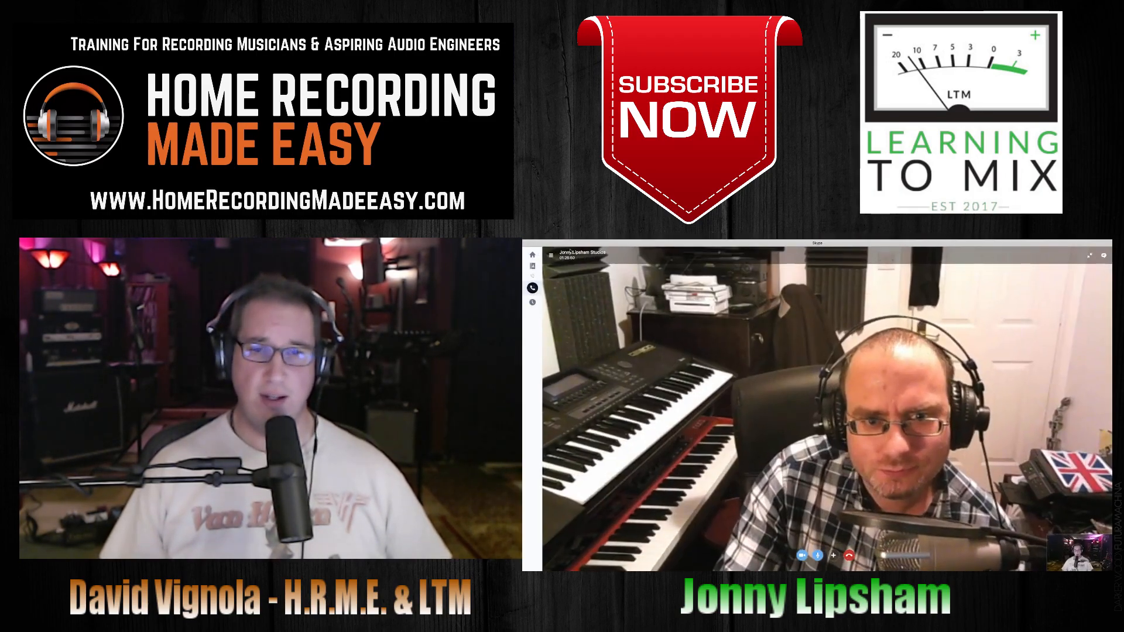